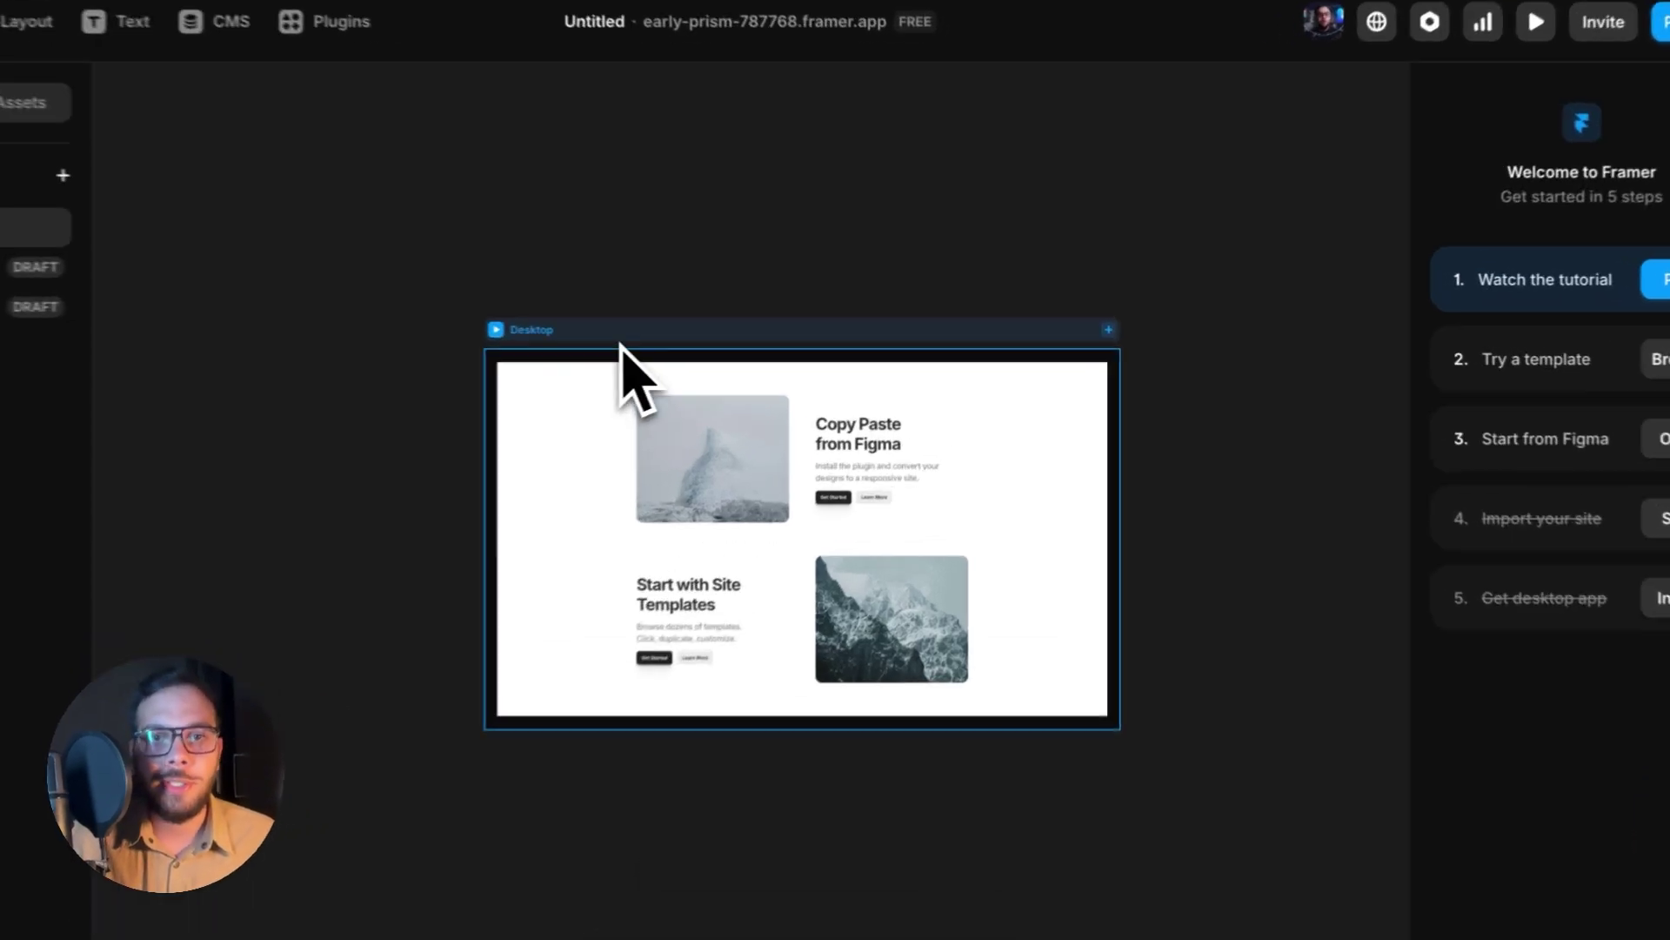
# Turn the Desktop frame's 0D0D0D fill into a new colour style called BackgroundMain.
pyautogui.click(752, 363)
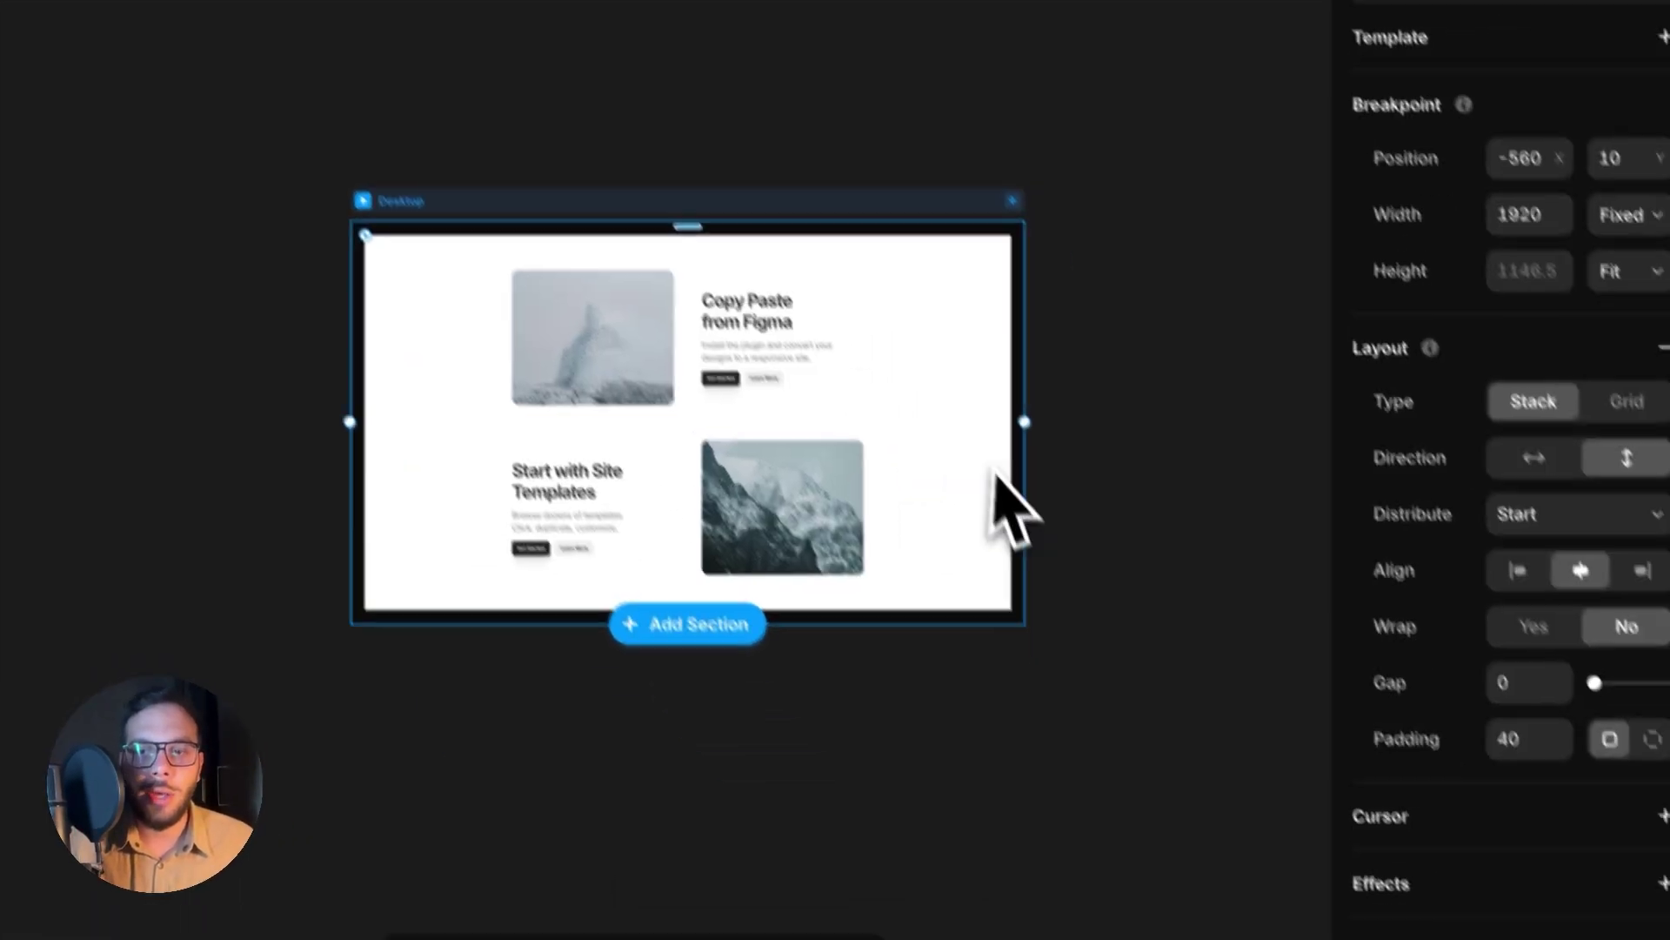
pyautogui.scroll(-4, 1561, 818)
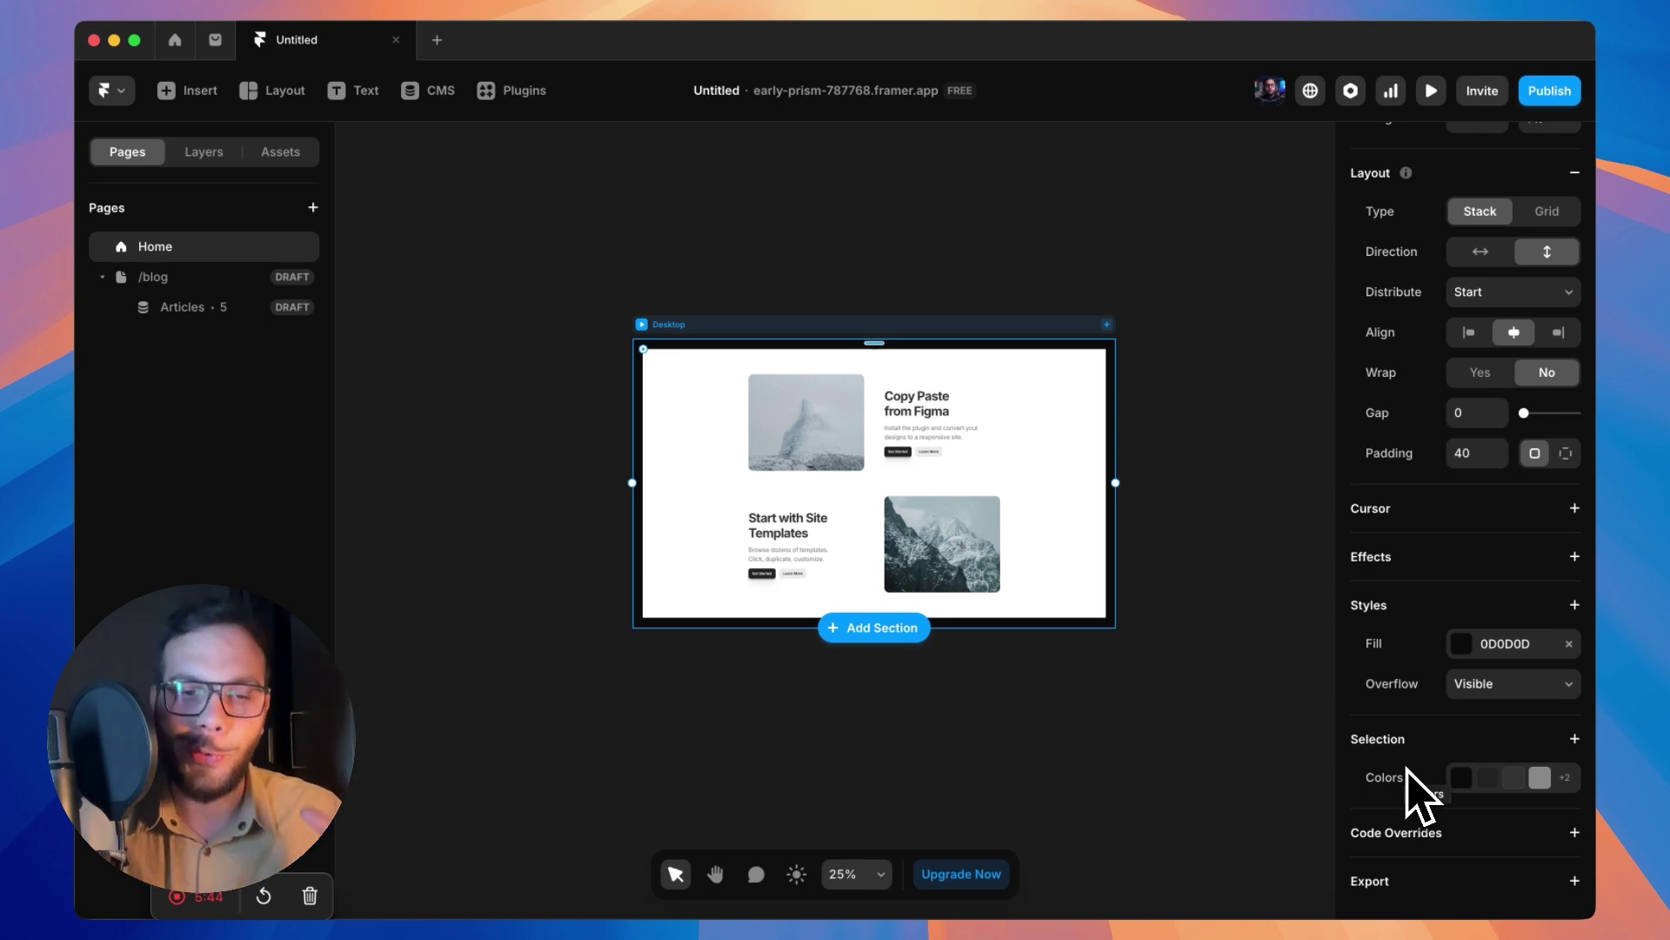
pyautogui.click(1564, 777)
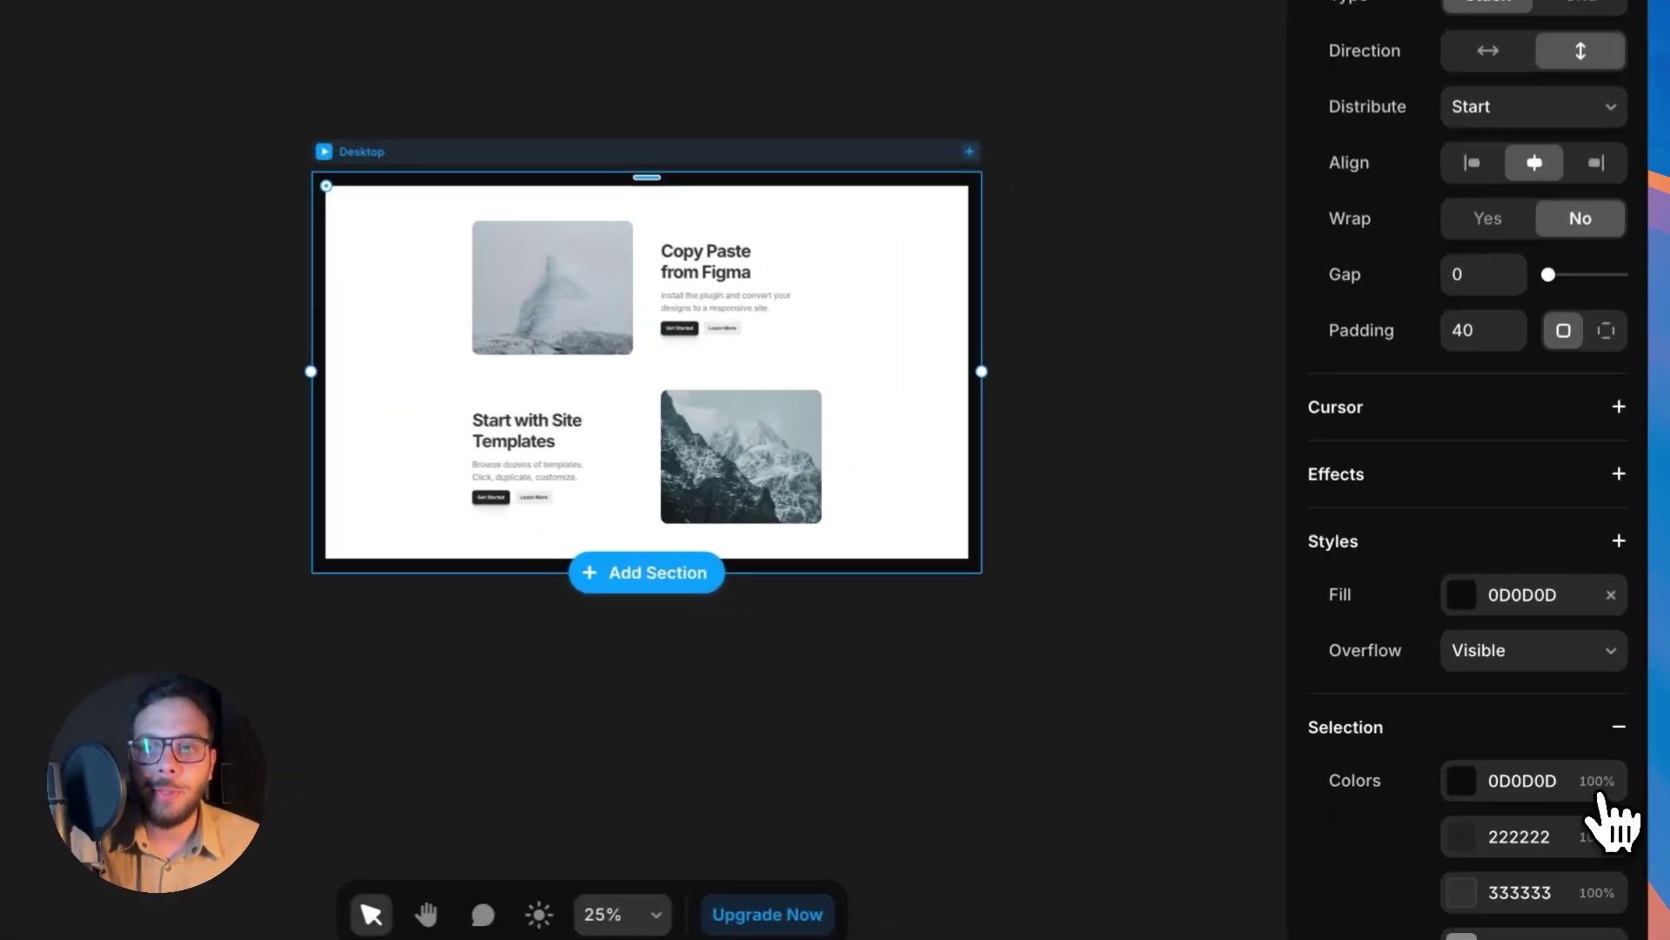
pyautogui.scroll(-3, 1440, 797)
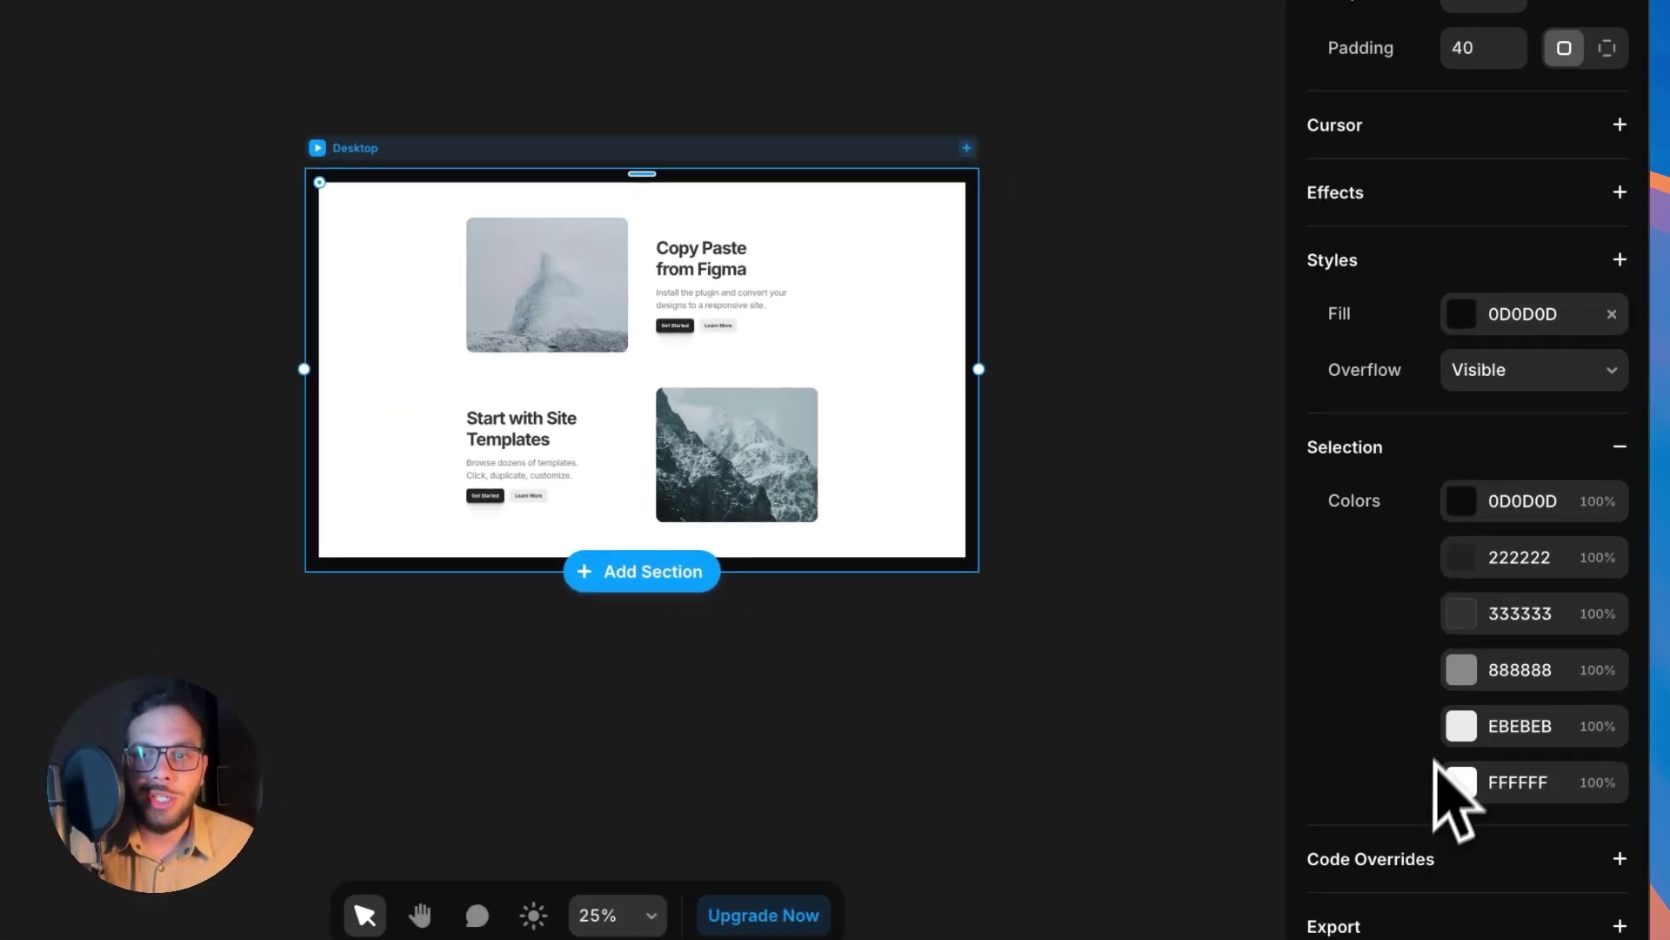
pyautogui.click(1461, 315)
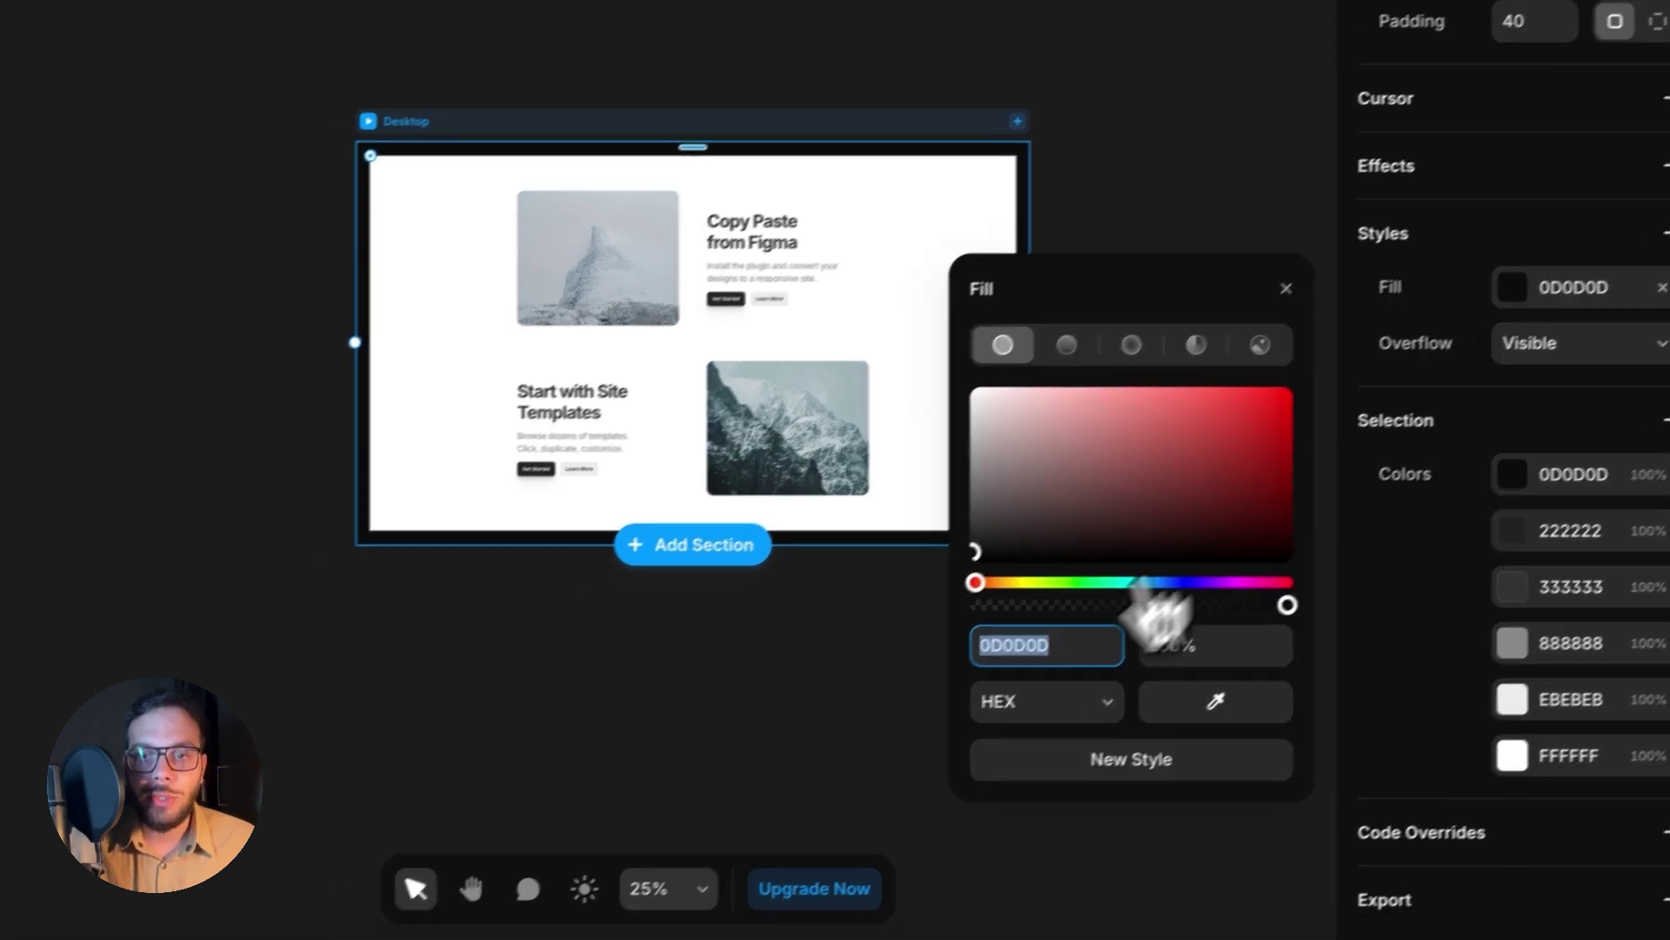
pyautogui.click(1027, 790)
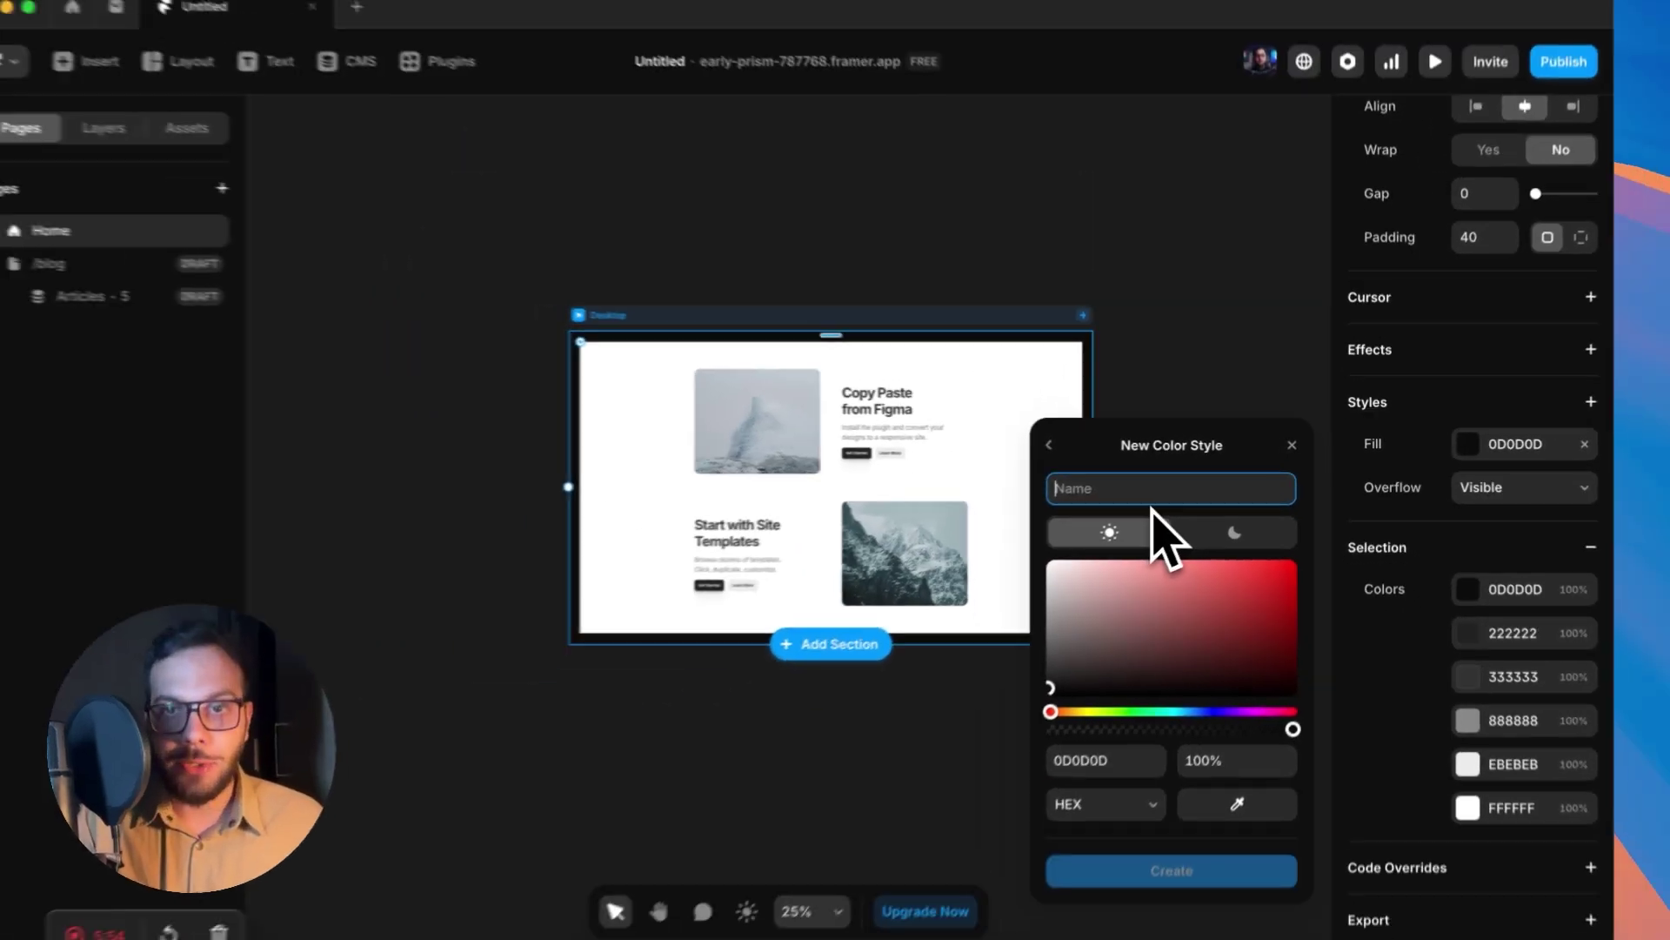
pyautogui.write('B')
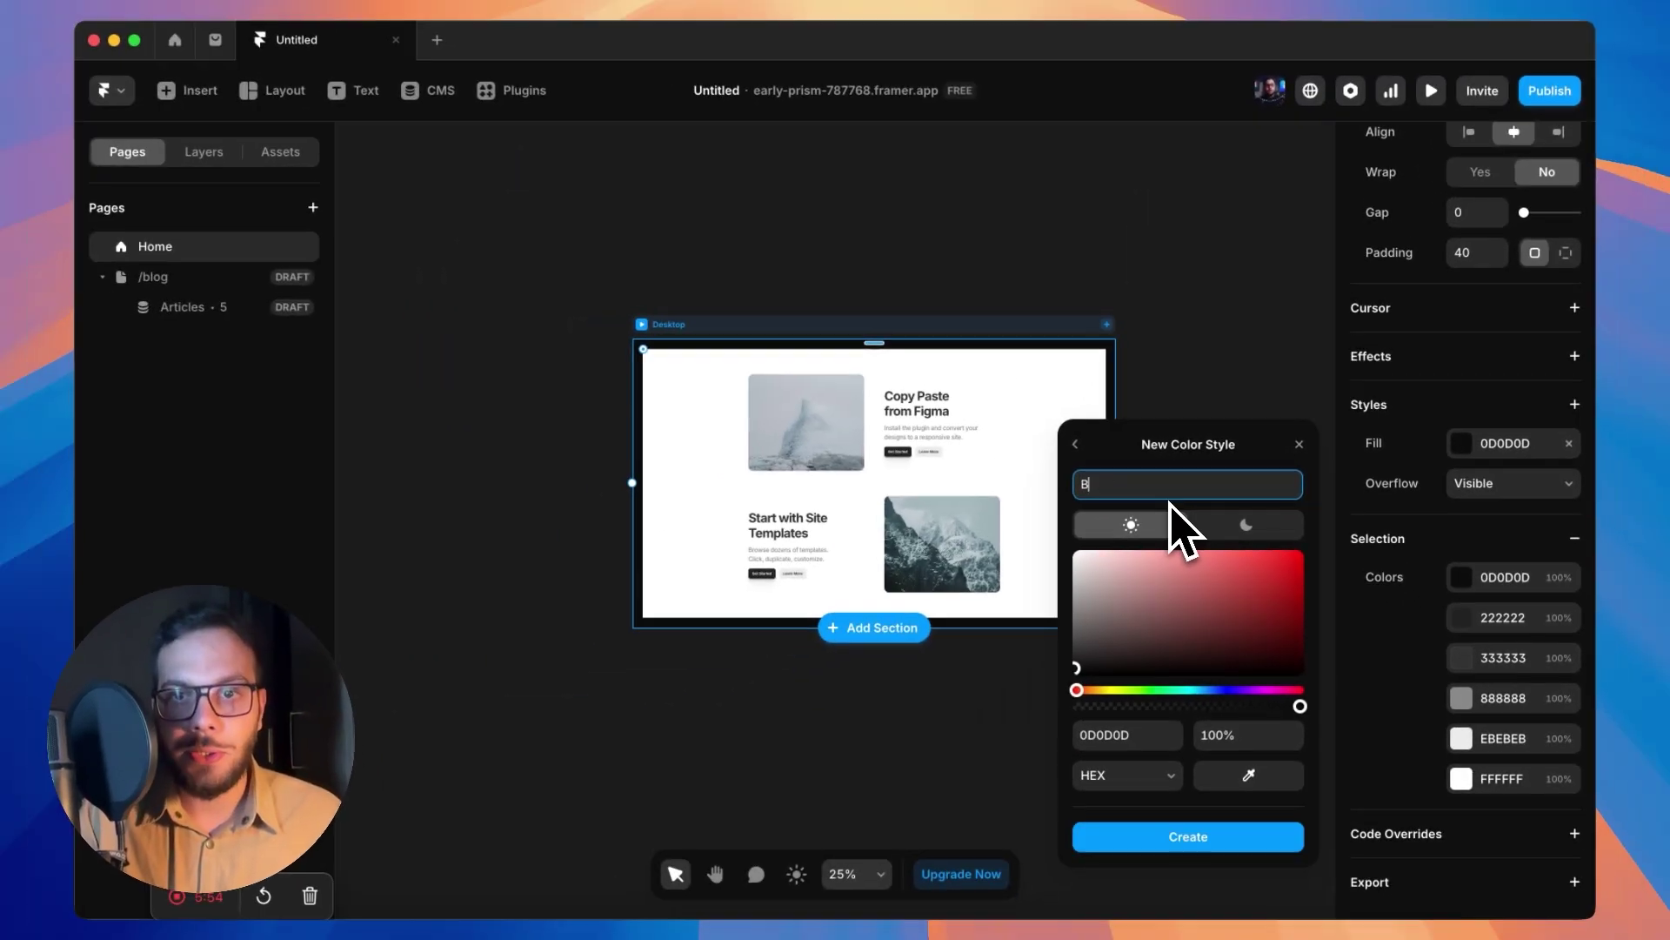
pyautogui.write('ackground')
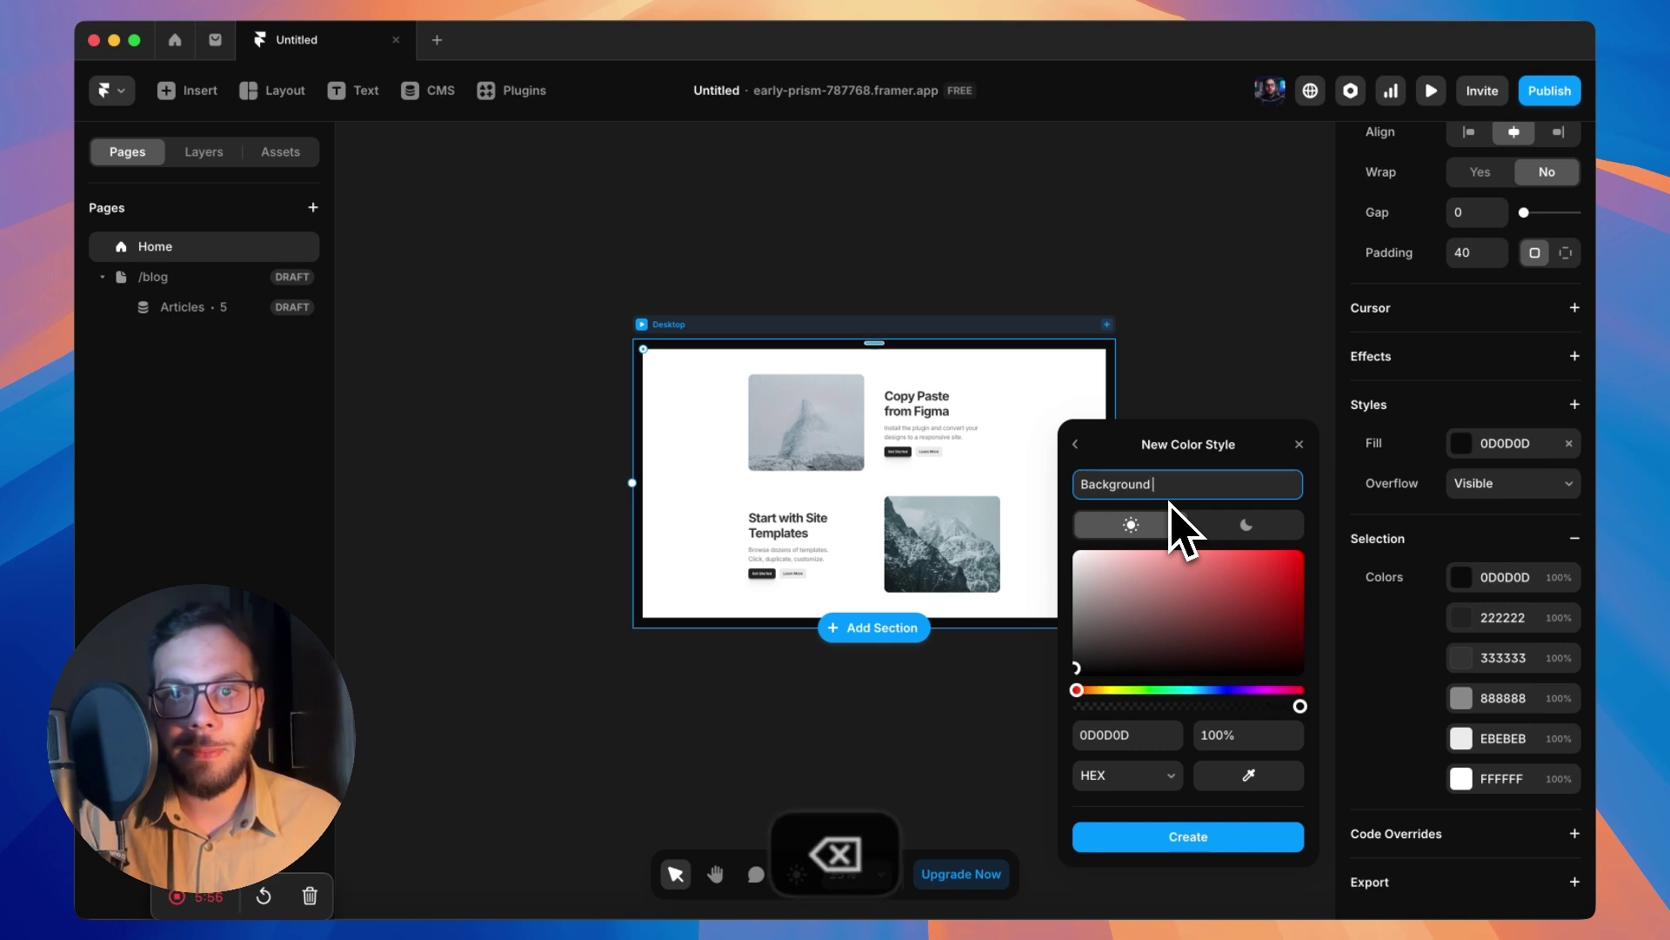
pyautogui.write('Main')
pyautogui.press('Return')
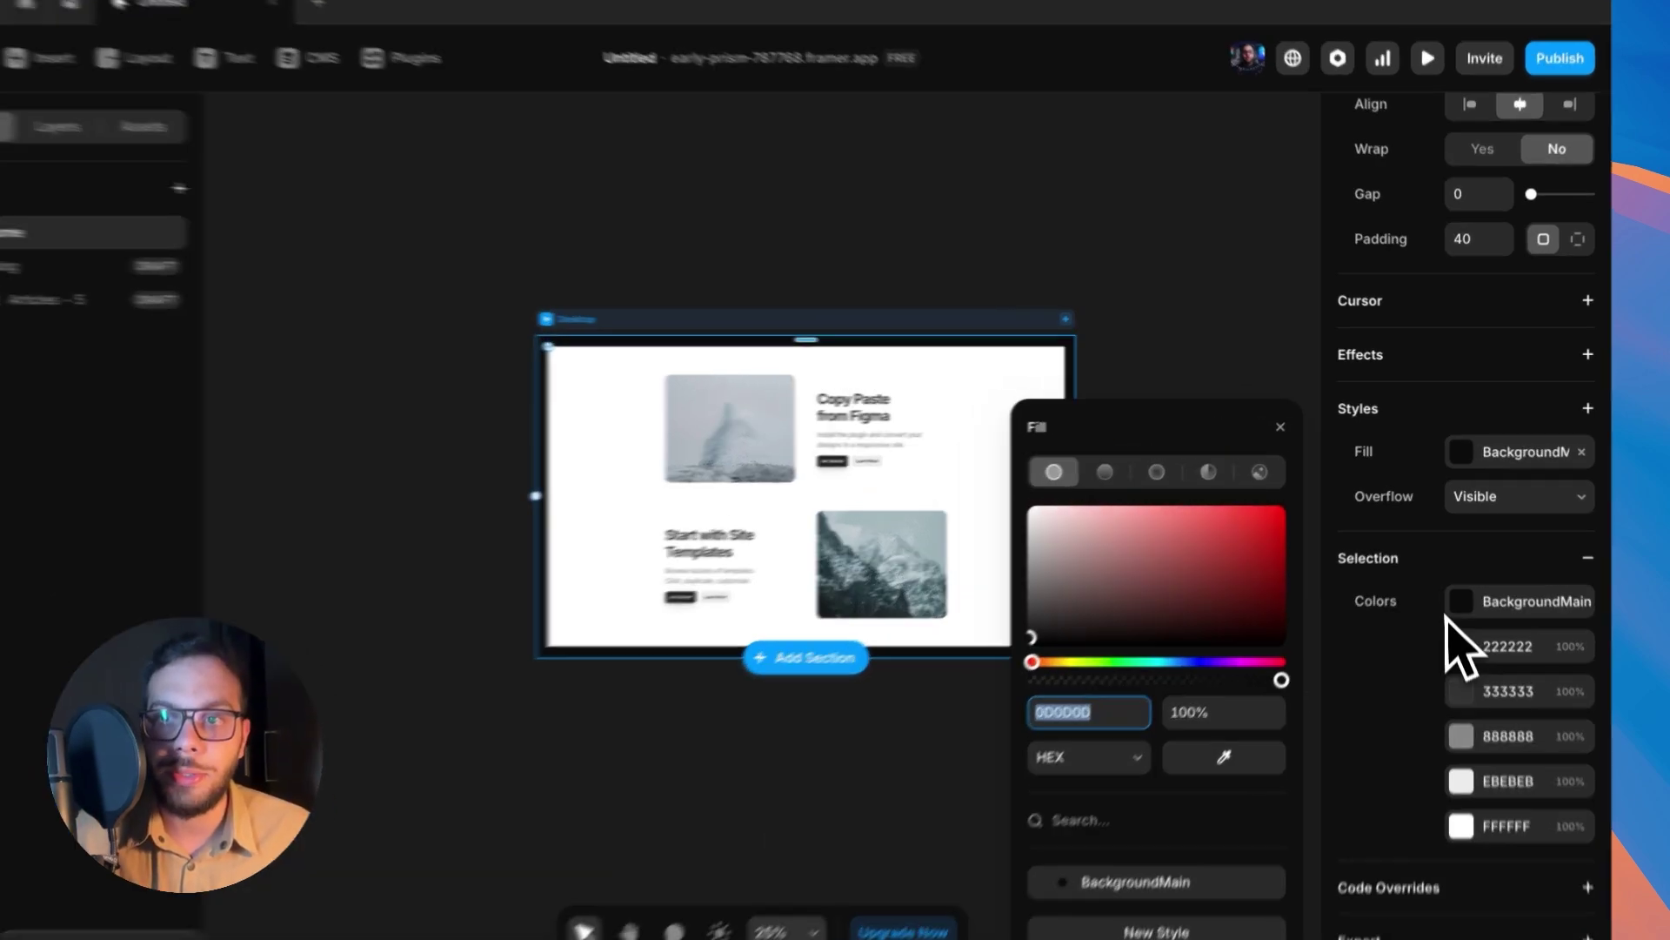
pyautogui.press('Escape')
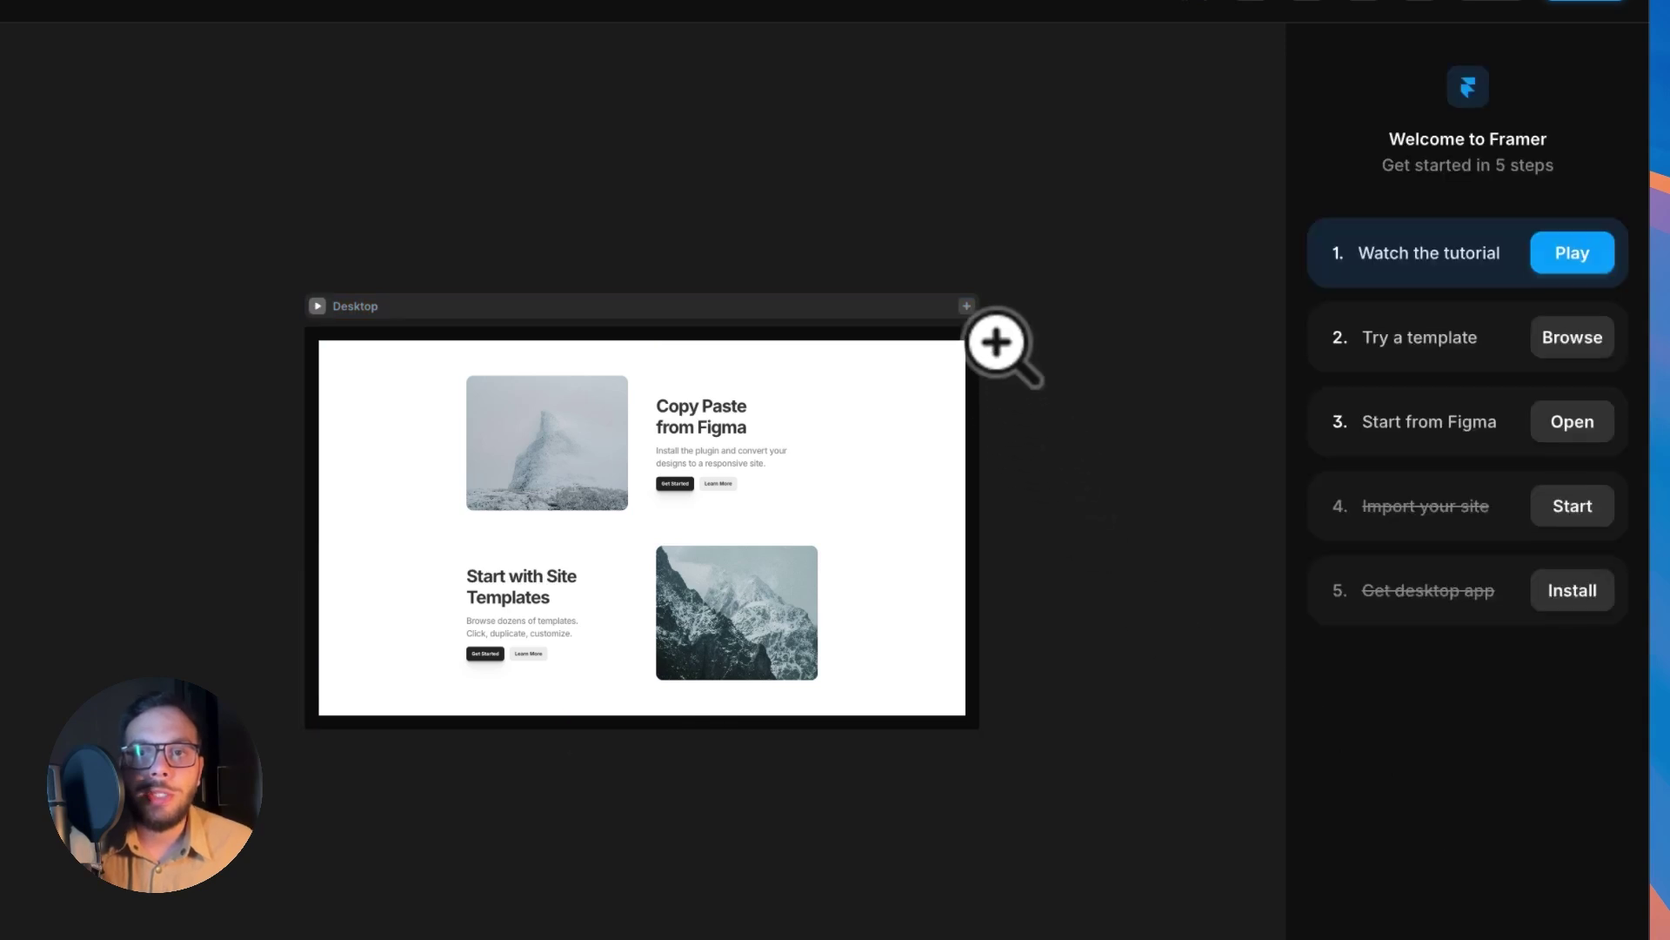
# Zoom in and out on the canvas to inspect the Desktop frame's page content.
pyautogui.click(996, 343)
pyautogui.click(962, 362)
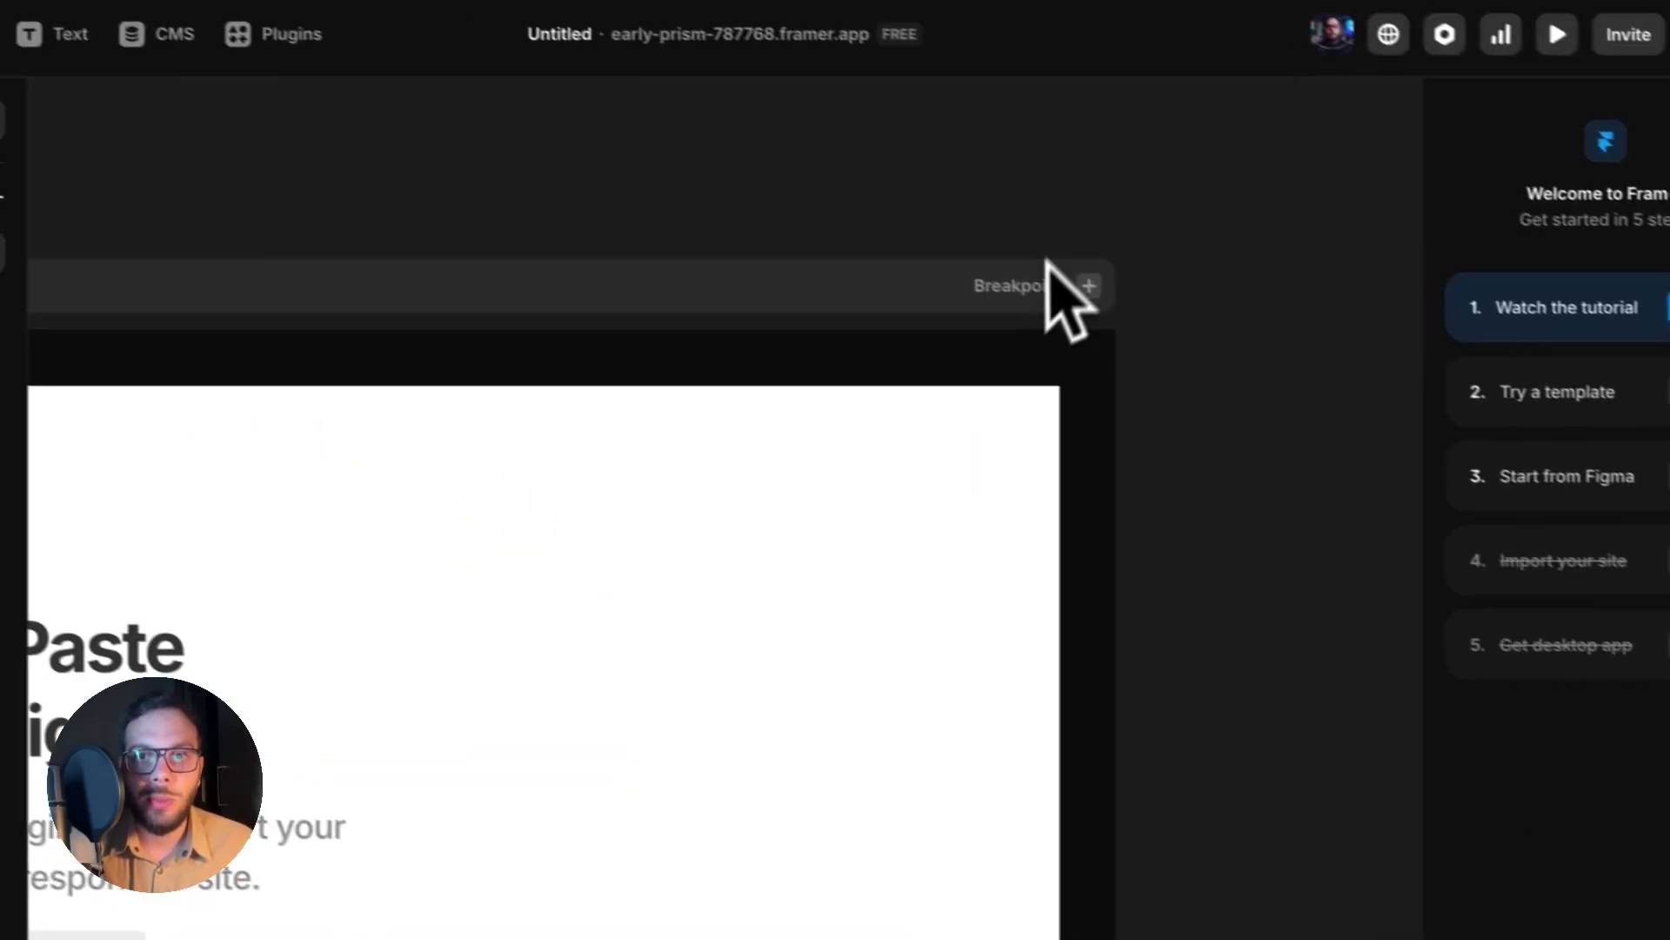
pyautogui.keyDown('alt'); pyautogui.click(902, 477); pyautogui.keyUp('alt')
pyautogui.keyDown('alt'); pyautogui.click(1078, 548); pyautogui.keyUp('alt')
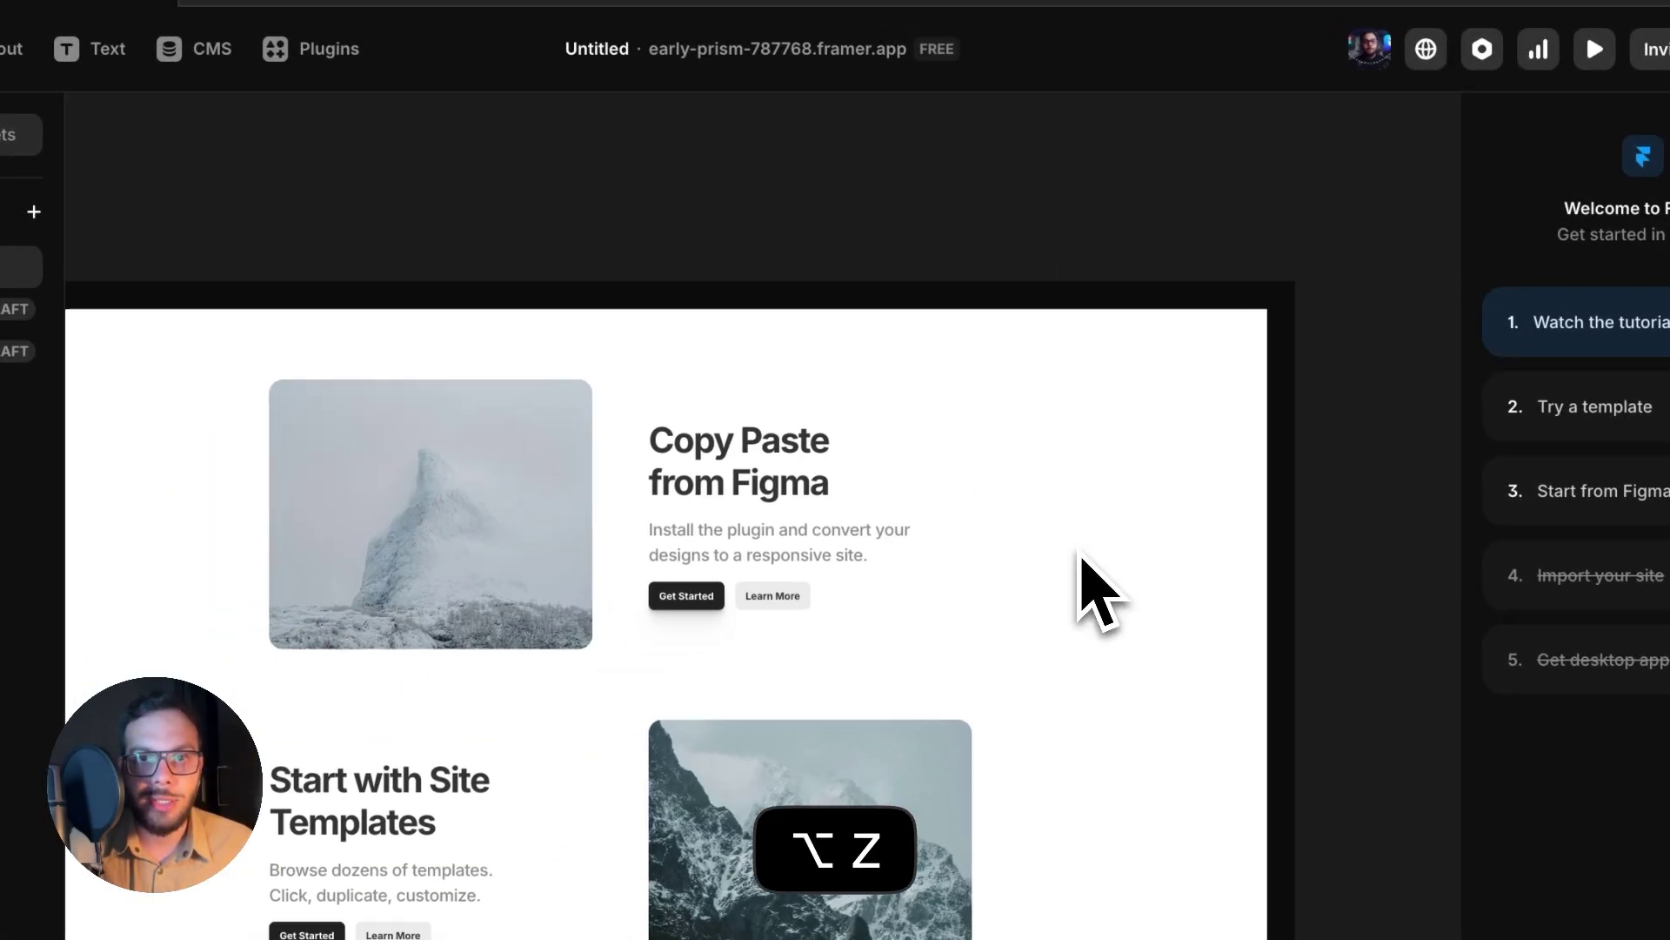
pyautogui.keyDown('alt'); pyautogui.click(1079, 548); pyautogui.keyUp('alt')
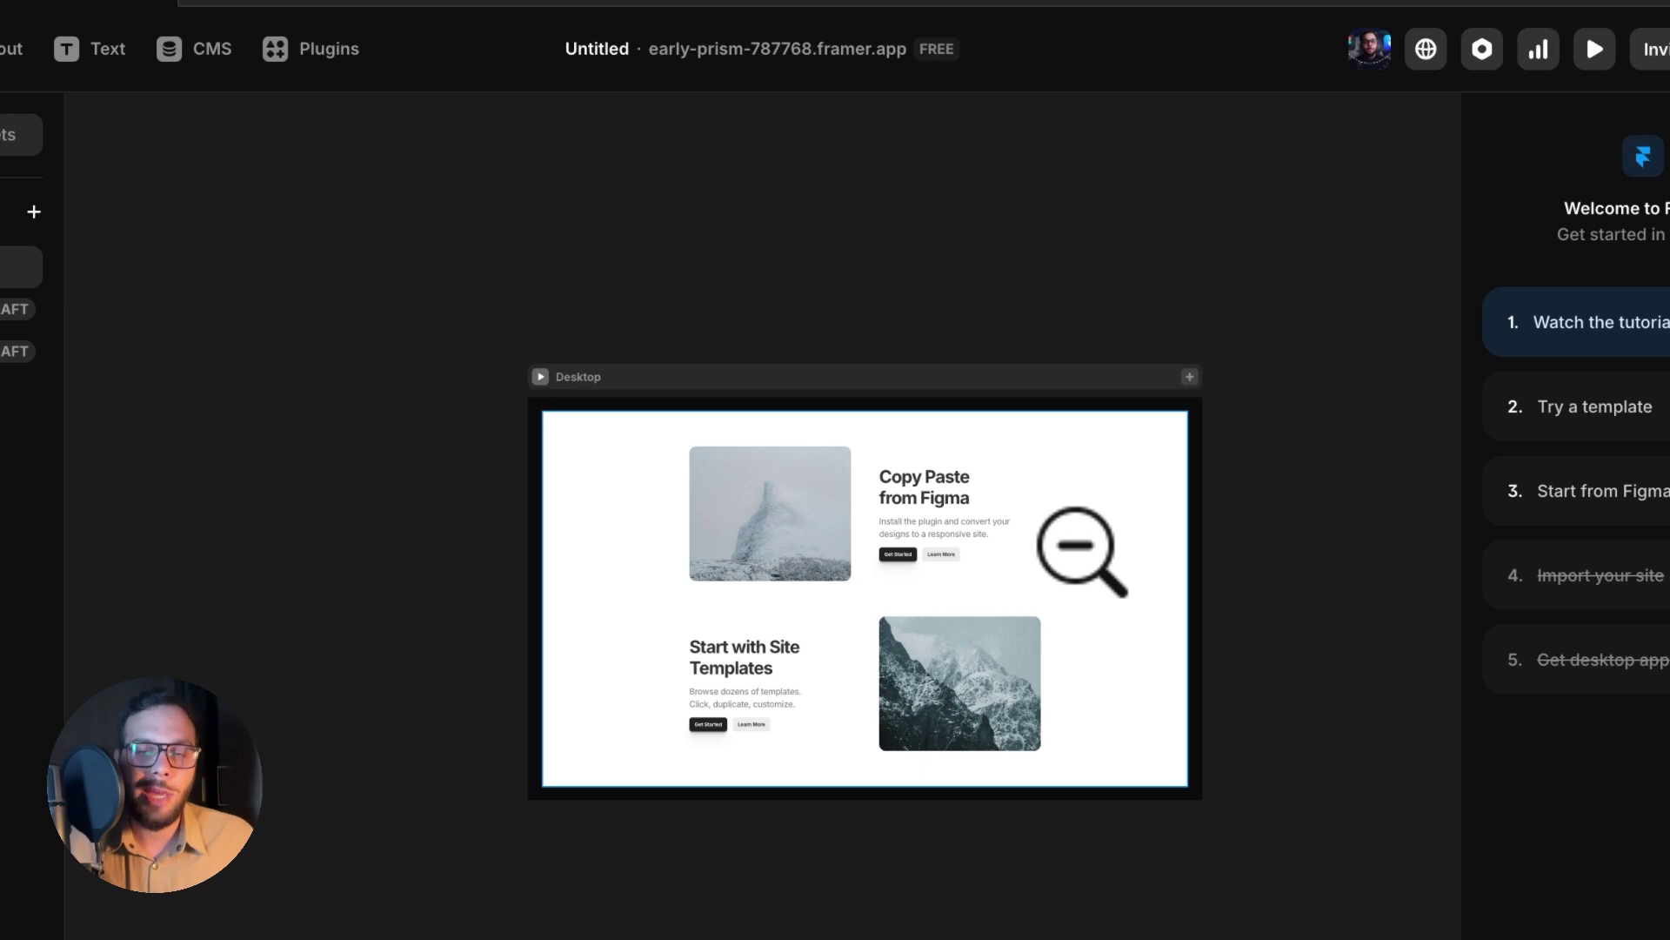
pyautogui.press('z')
pyautogui.click(1065, 511)
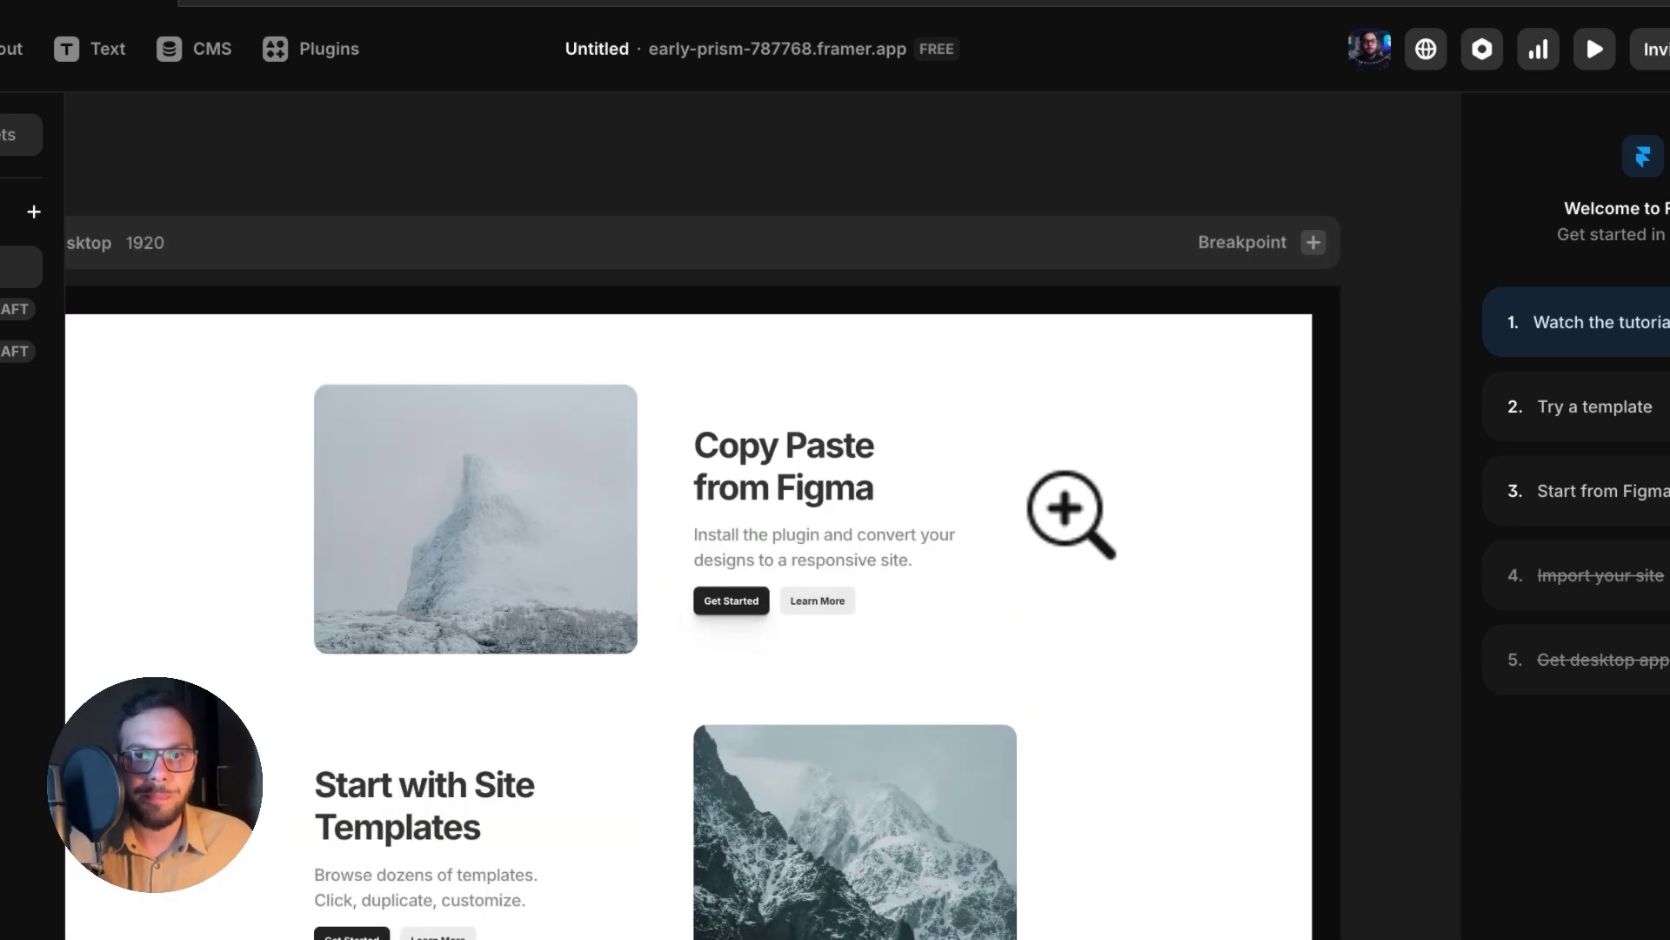
pyautogui.keyDown('alt'); pyautogui.click(1073, 511); pyautogui.keyUp('alt')
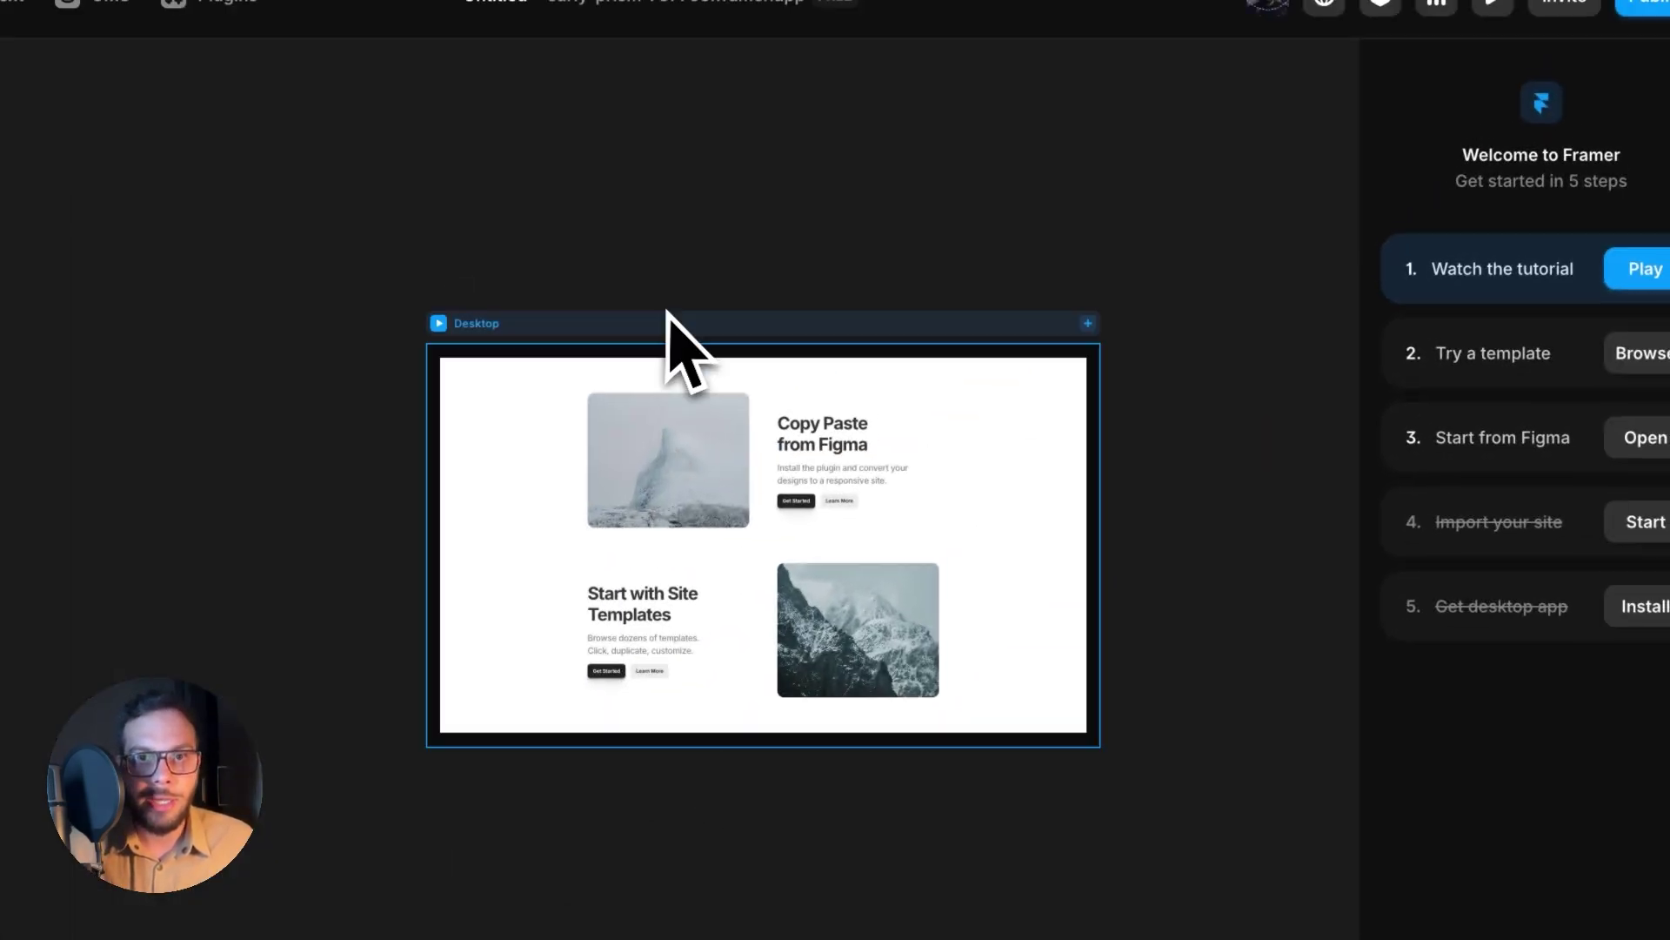
# Change the Desktop frame's white FFFFFF selection colour to black 000000.
pyautogui.click(905, 106)
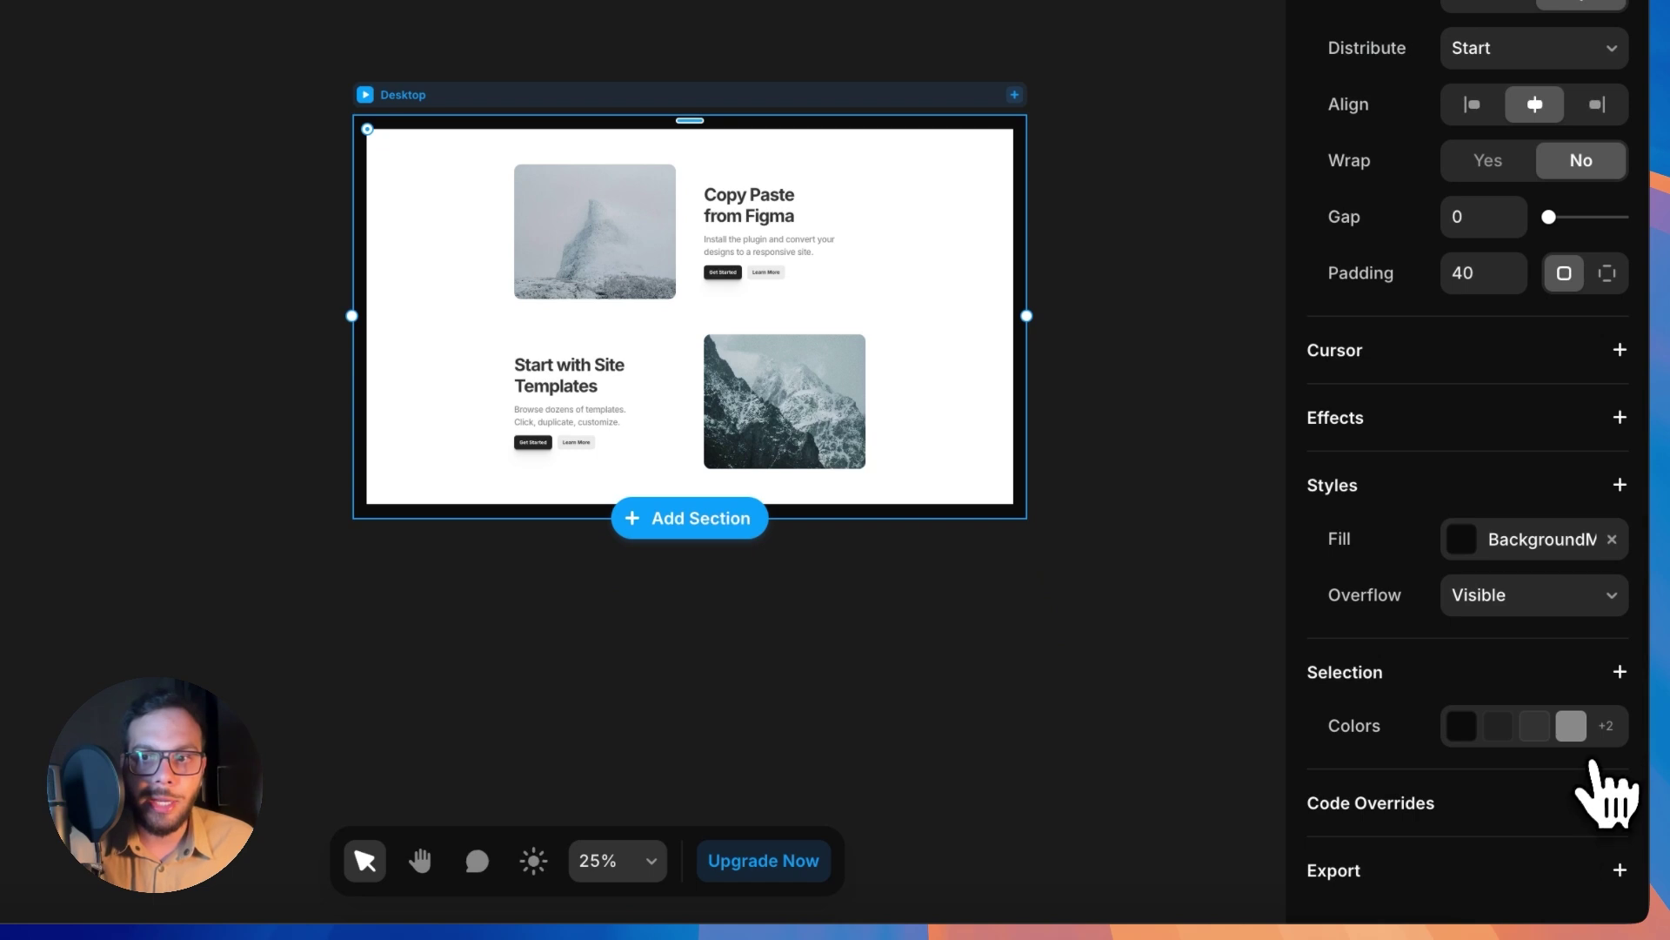
pyautogui.click(1606, 725)
pyautogui.scroll(-3, 1392, 740)
pyautogui.scroll(-1, 1470, 709)
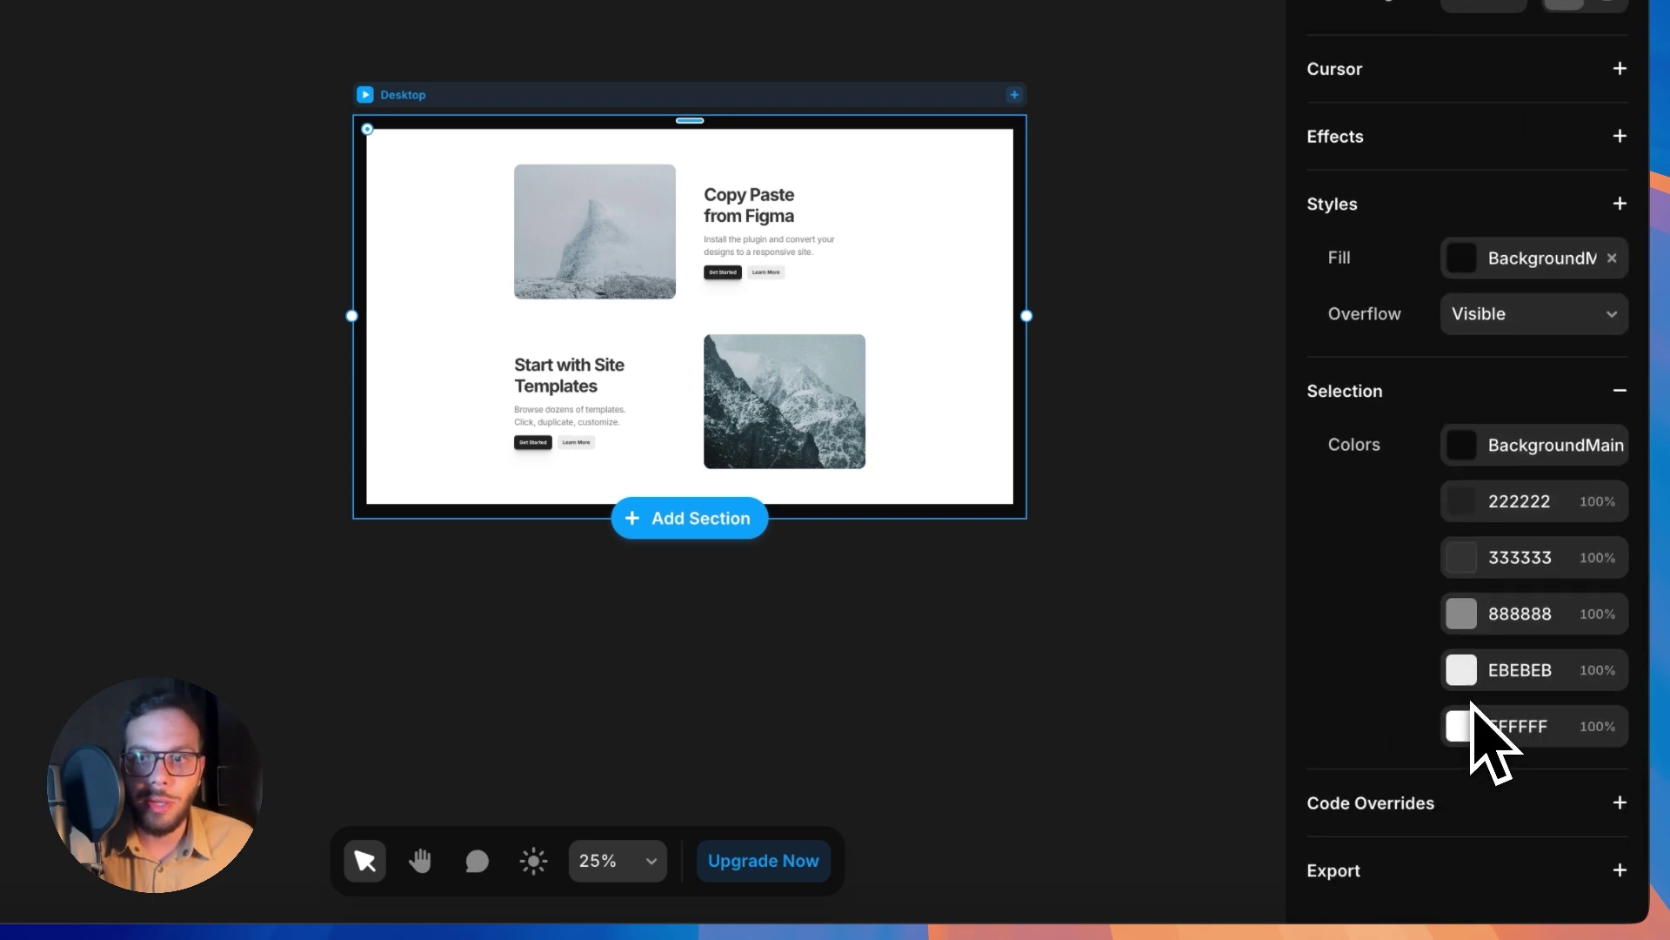
pyautogui.click(1462, 722)
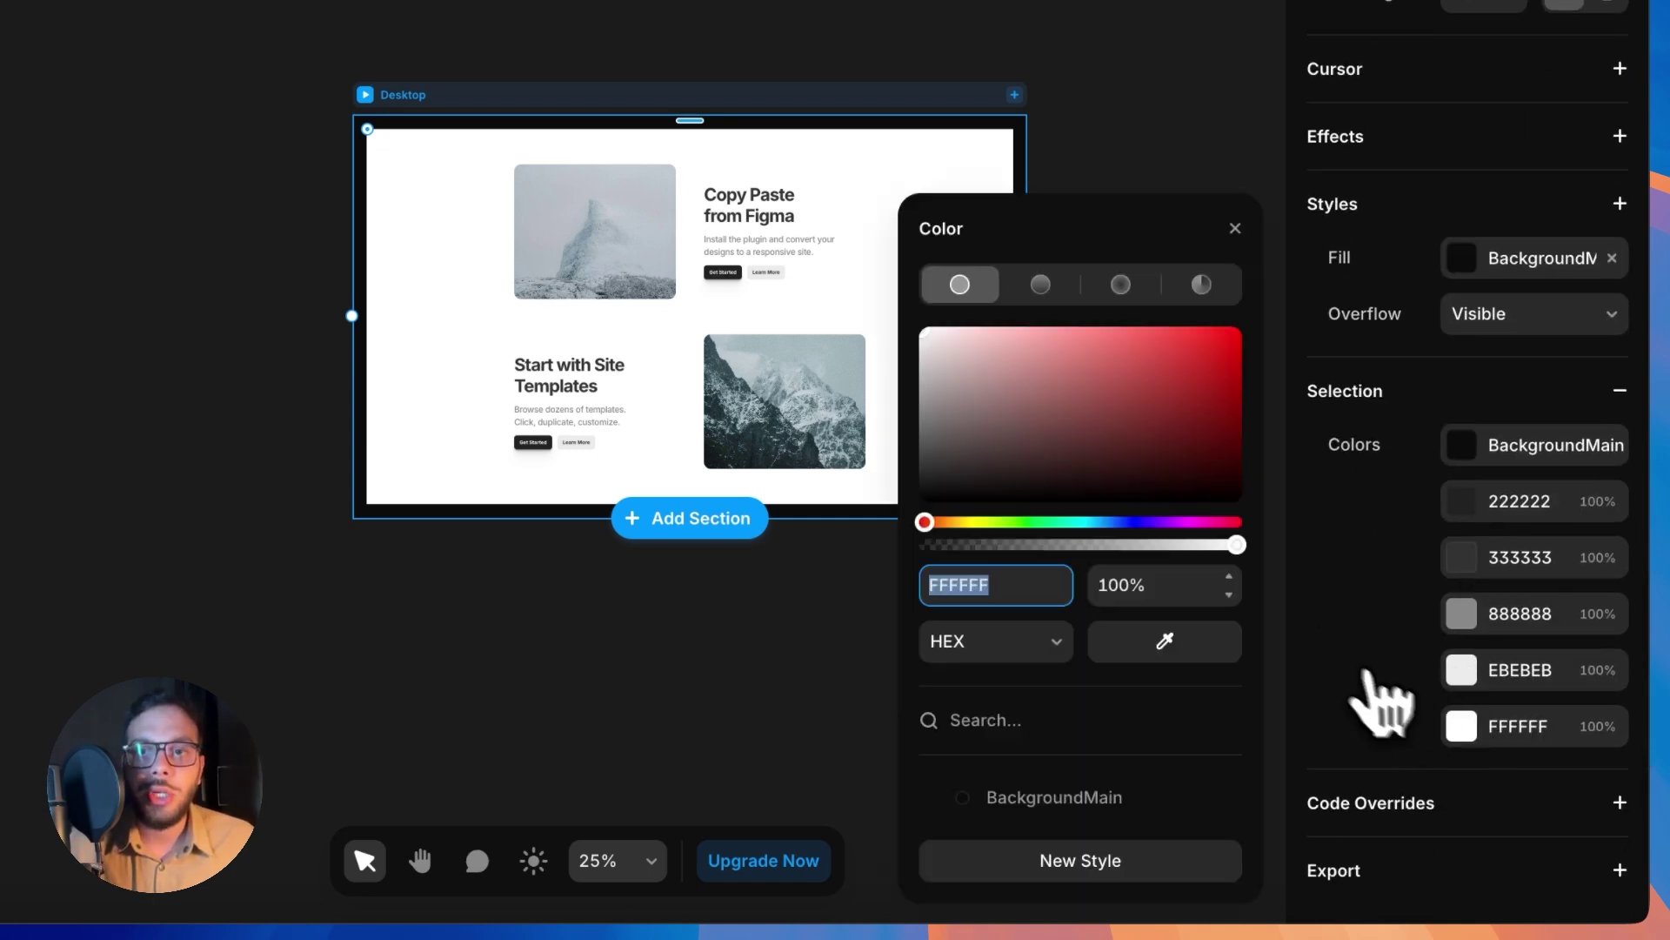
pyautogui.click(1076, 477)
pyautogui.moveTo(1076, 477); pyautogui.dragTo(870, 522)
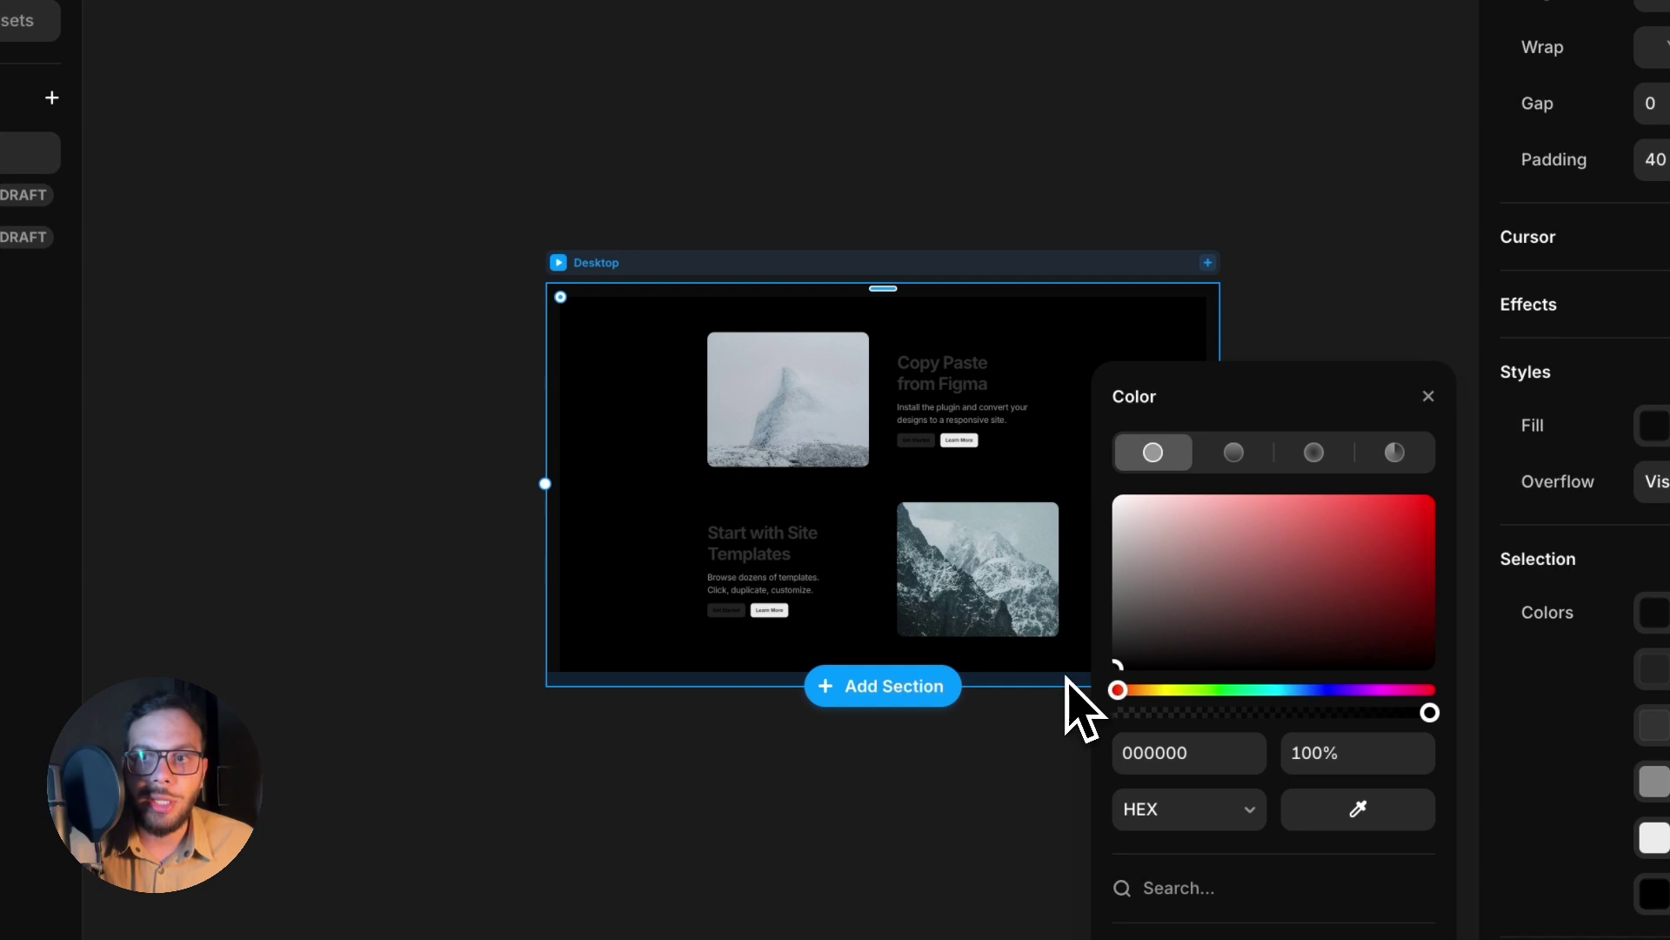
pyautogui.moveTo(1066, 677)
pyautogui.mouseDown()
pyautogui.moveTo(1085, 664)
pyautogui.moveTo(1042, 696)
pyautogui.mouseUp()
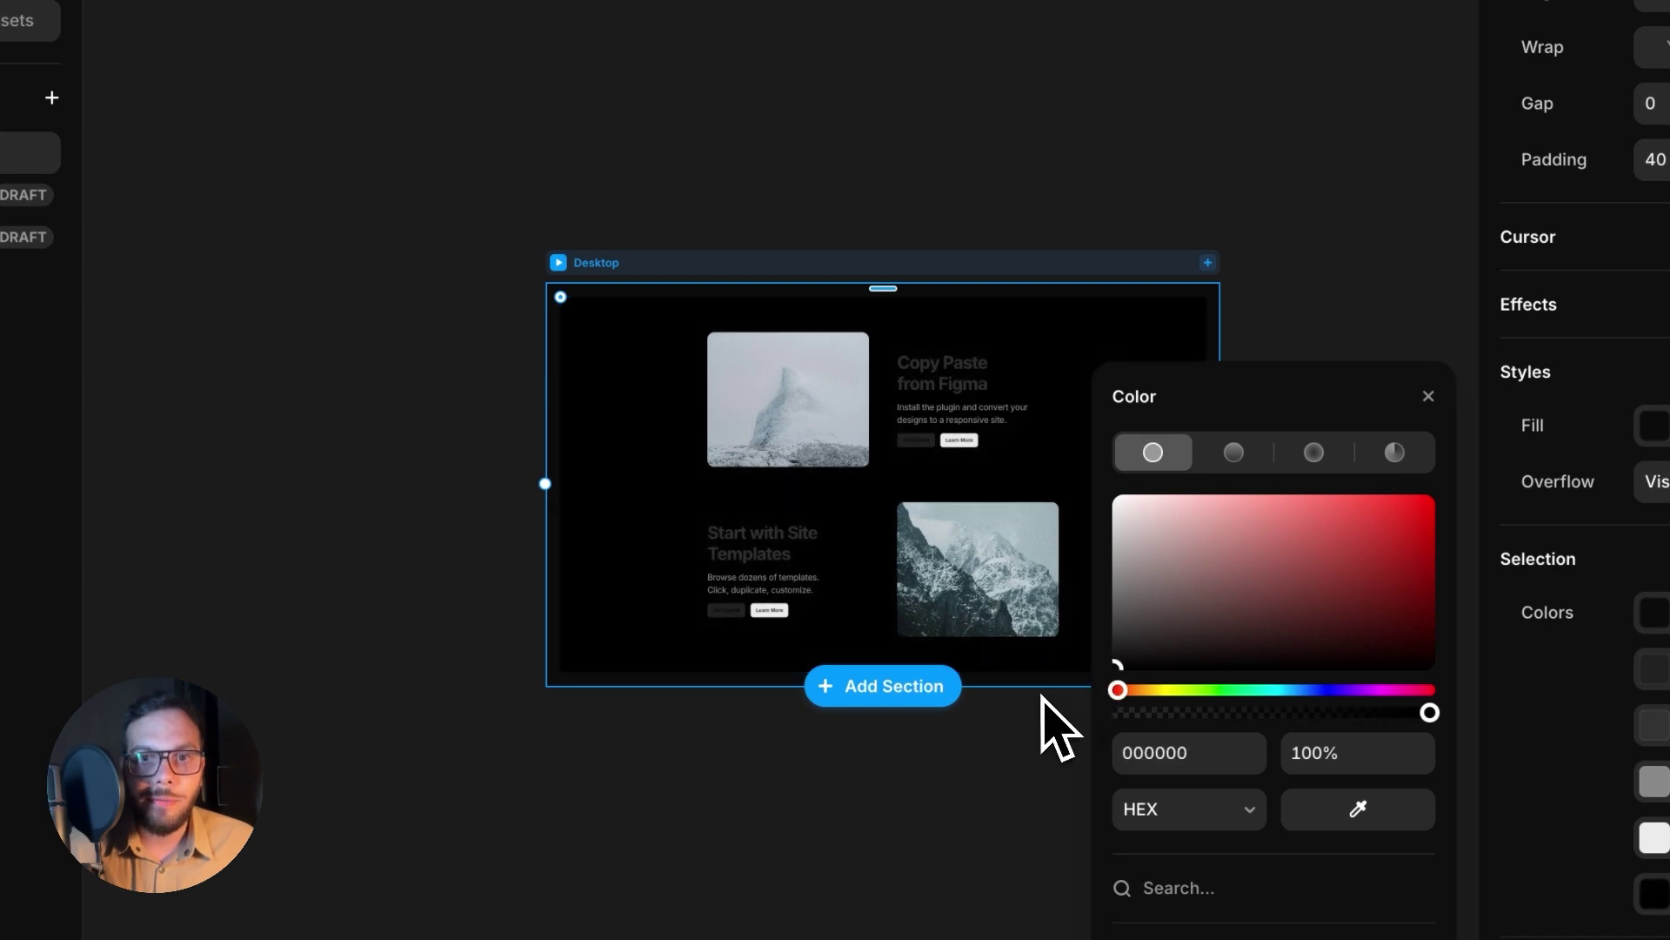
pyautogui.click(932, 801)
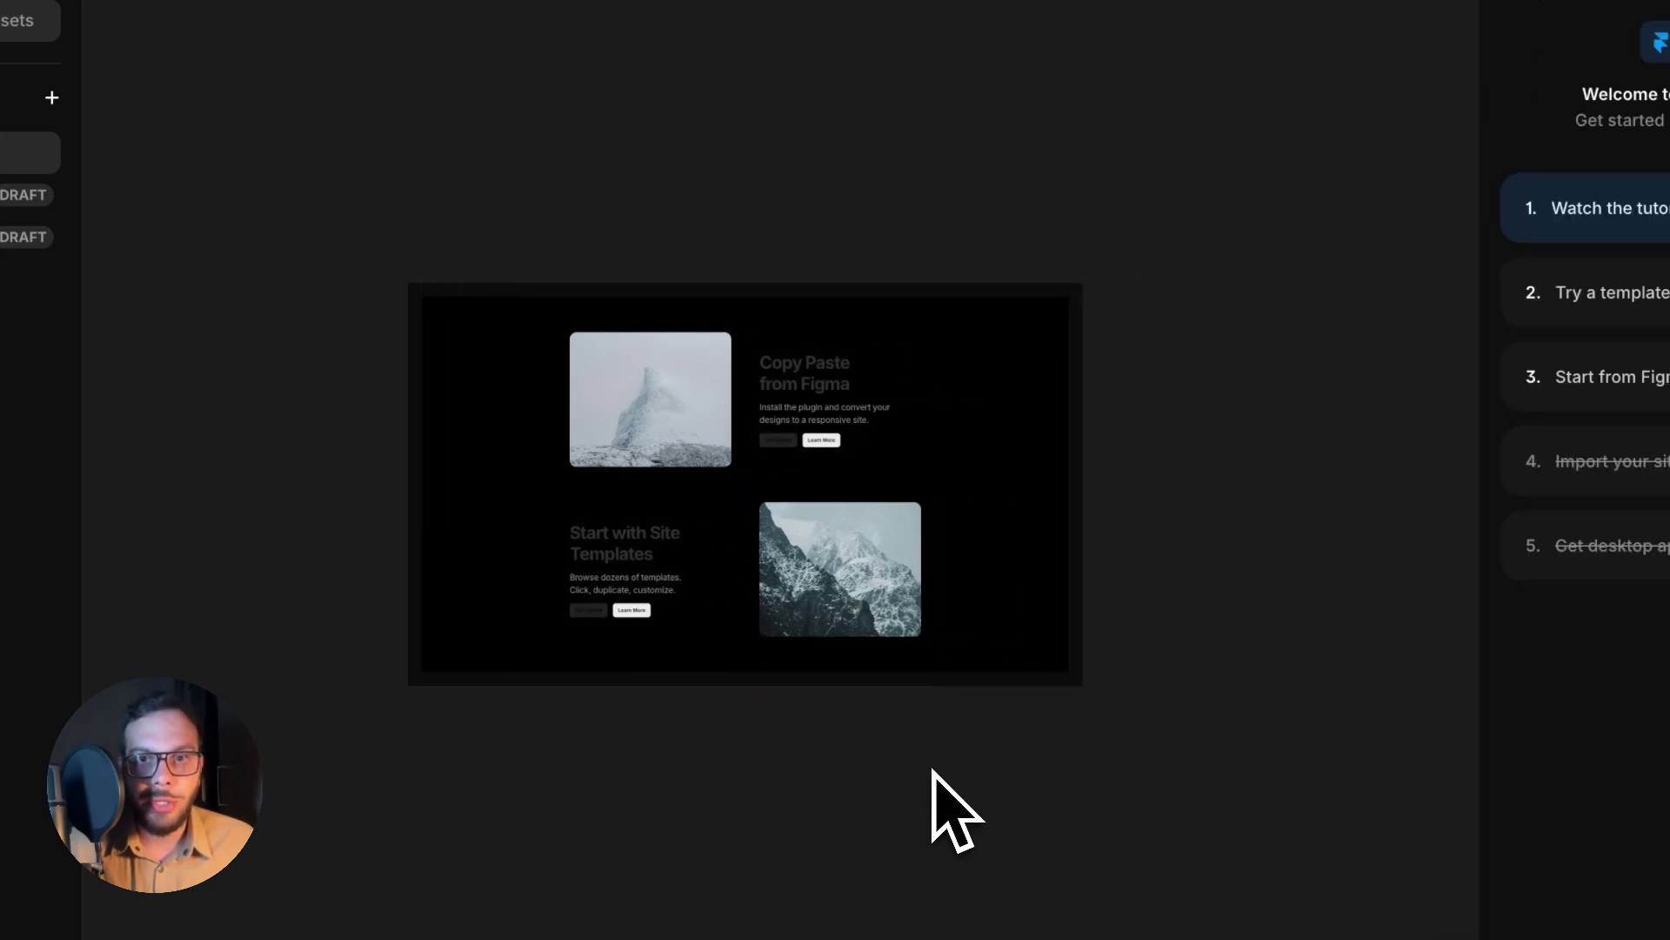
# Zoom in and back out to check the darkened page.
pyautogui.press('z')
pyautogui.click(716, 501)
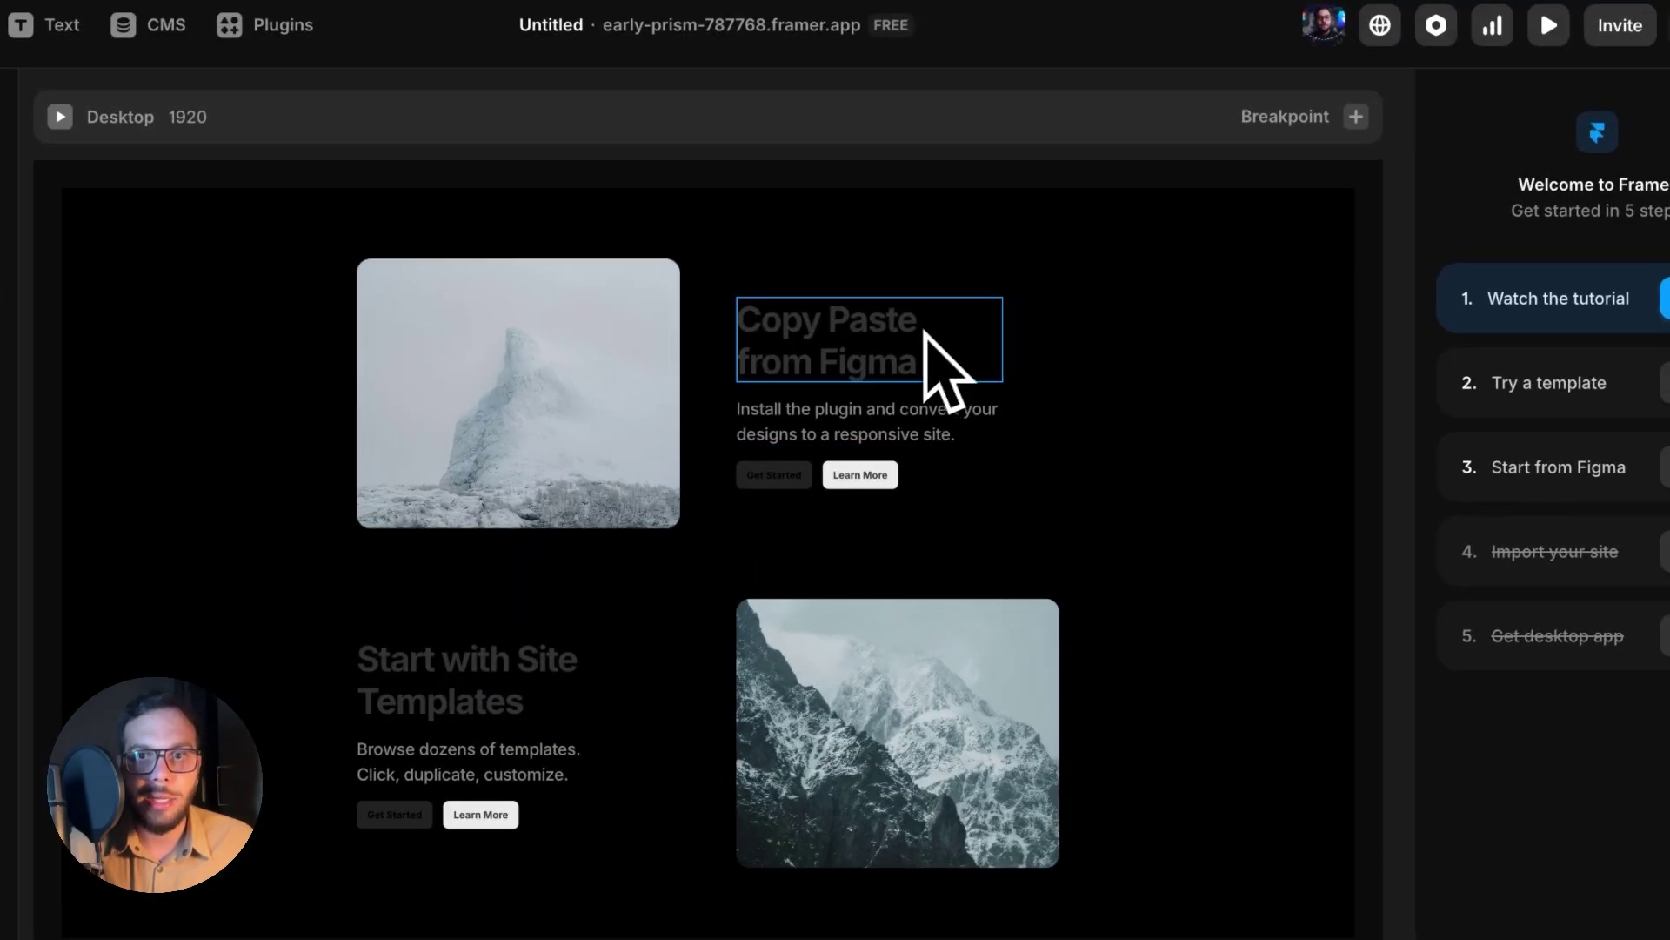
pyautogui.keyDown('alt'); pyautogui.click(1052, 378); pyautogui.keyUp('alt')
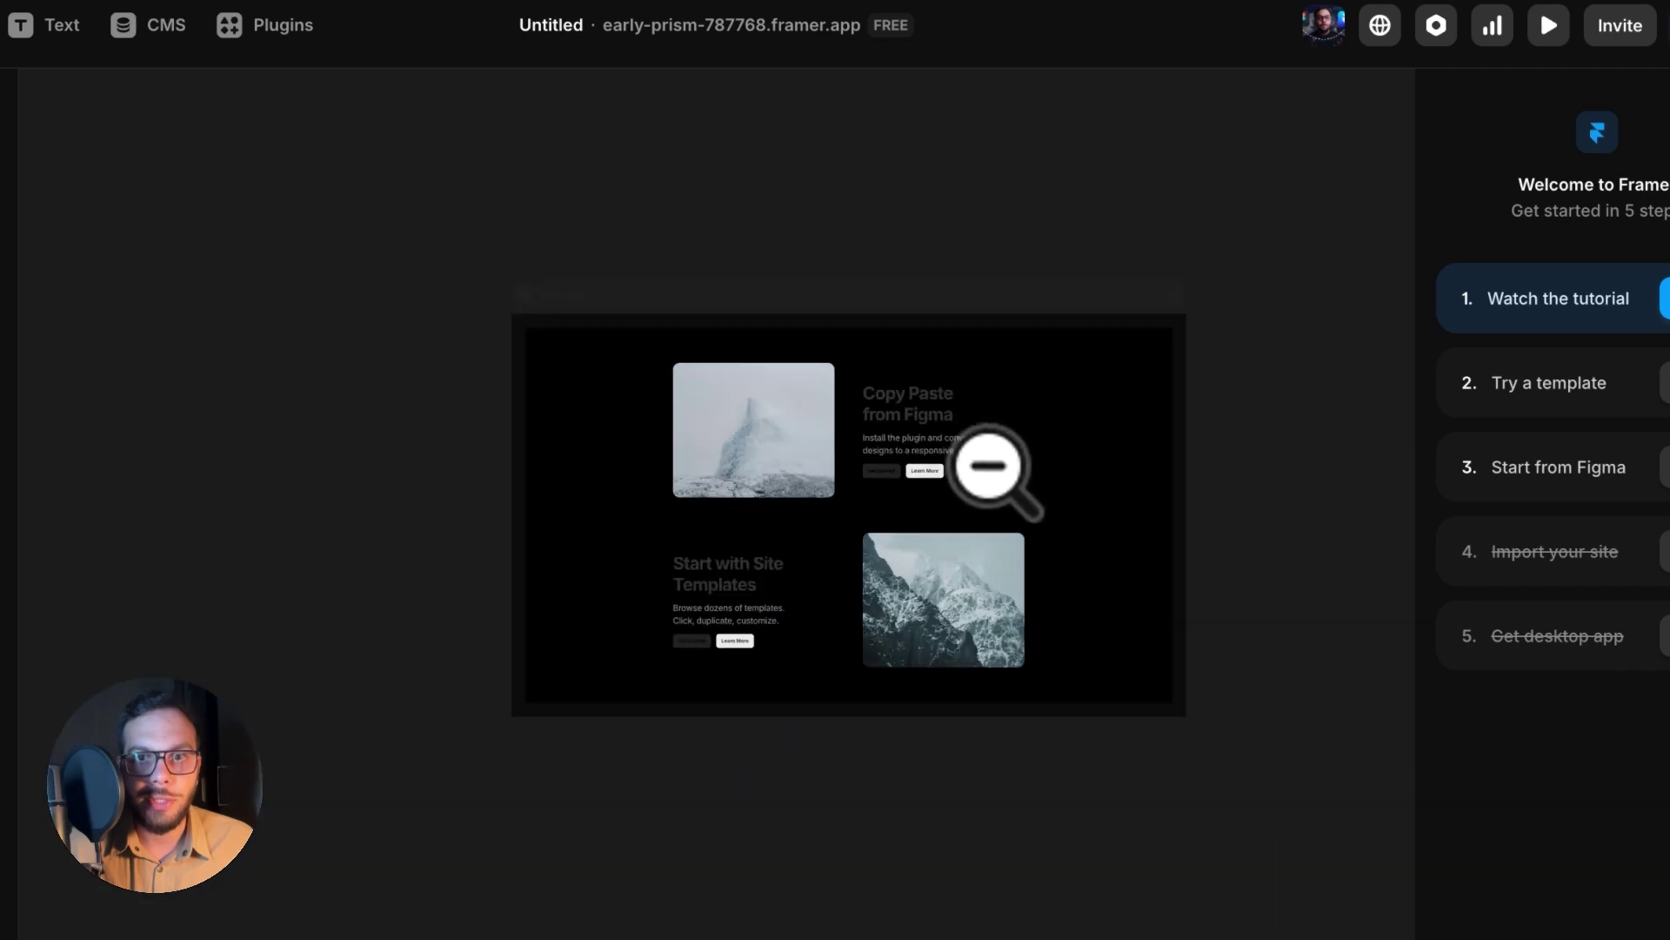
pyautogui.press('z')
pyautogui.click(932, 429)
pyautogui.keyDown('alt'); pyautogui.click(933, 429); pyautogui.keyUp('alt')
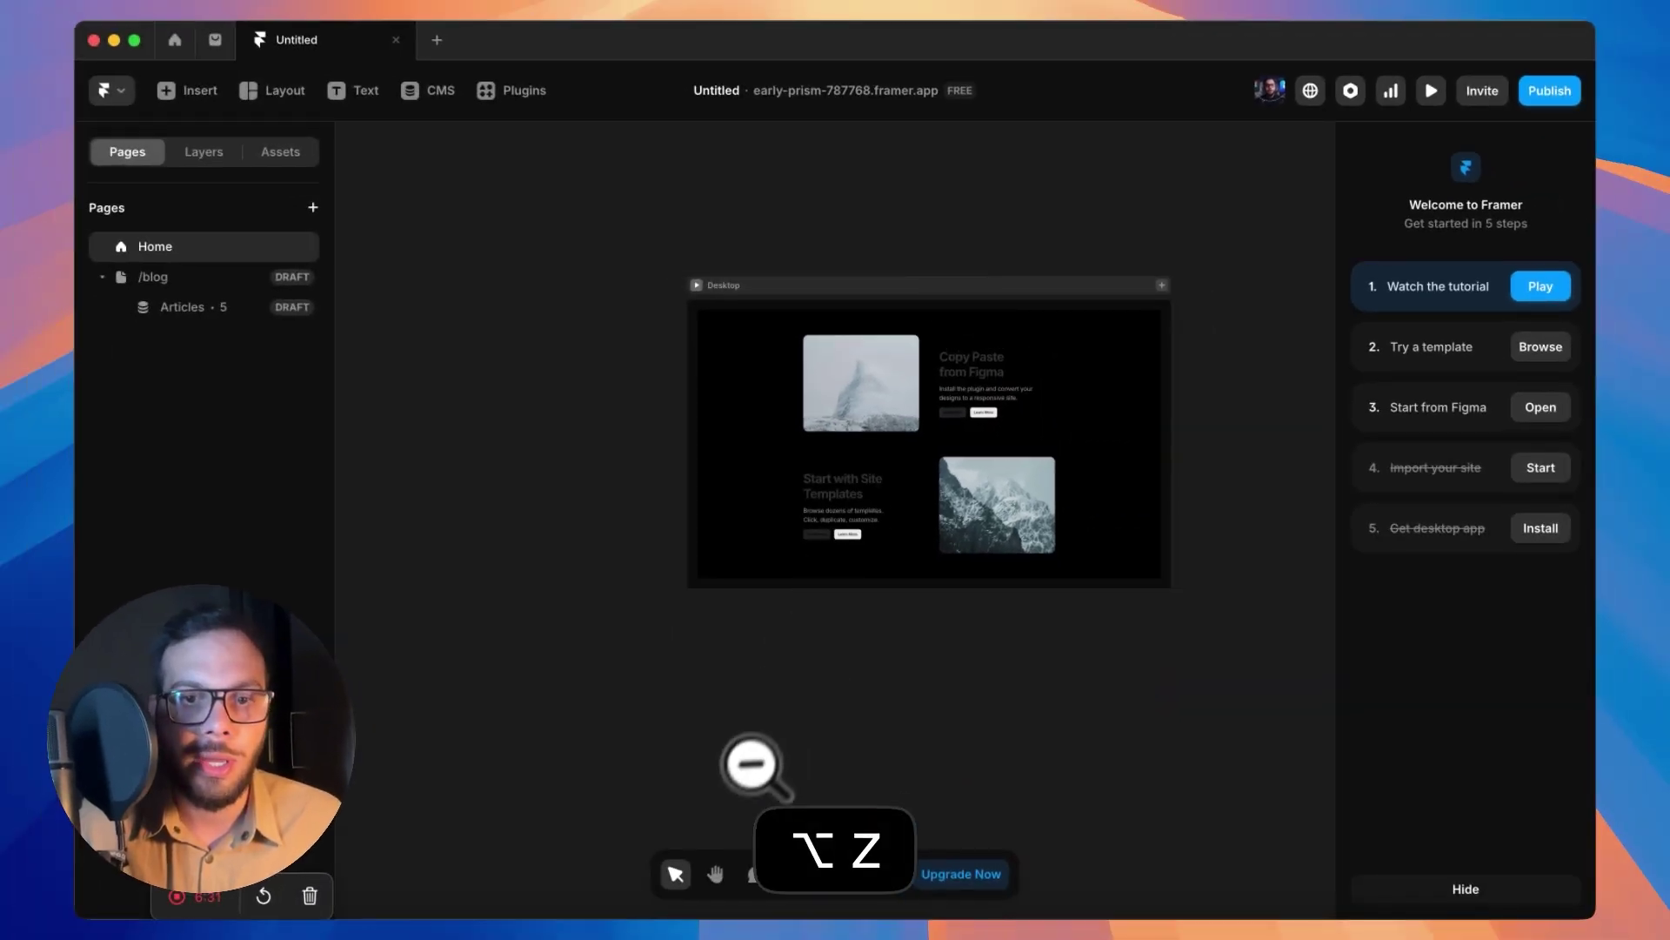
# Turn the dark grey 333333 colour white, undoing a trial tweak to the black 000000.
pyautogui.click(780, 285)
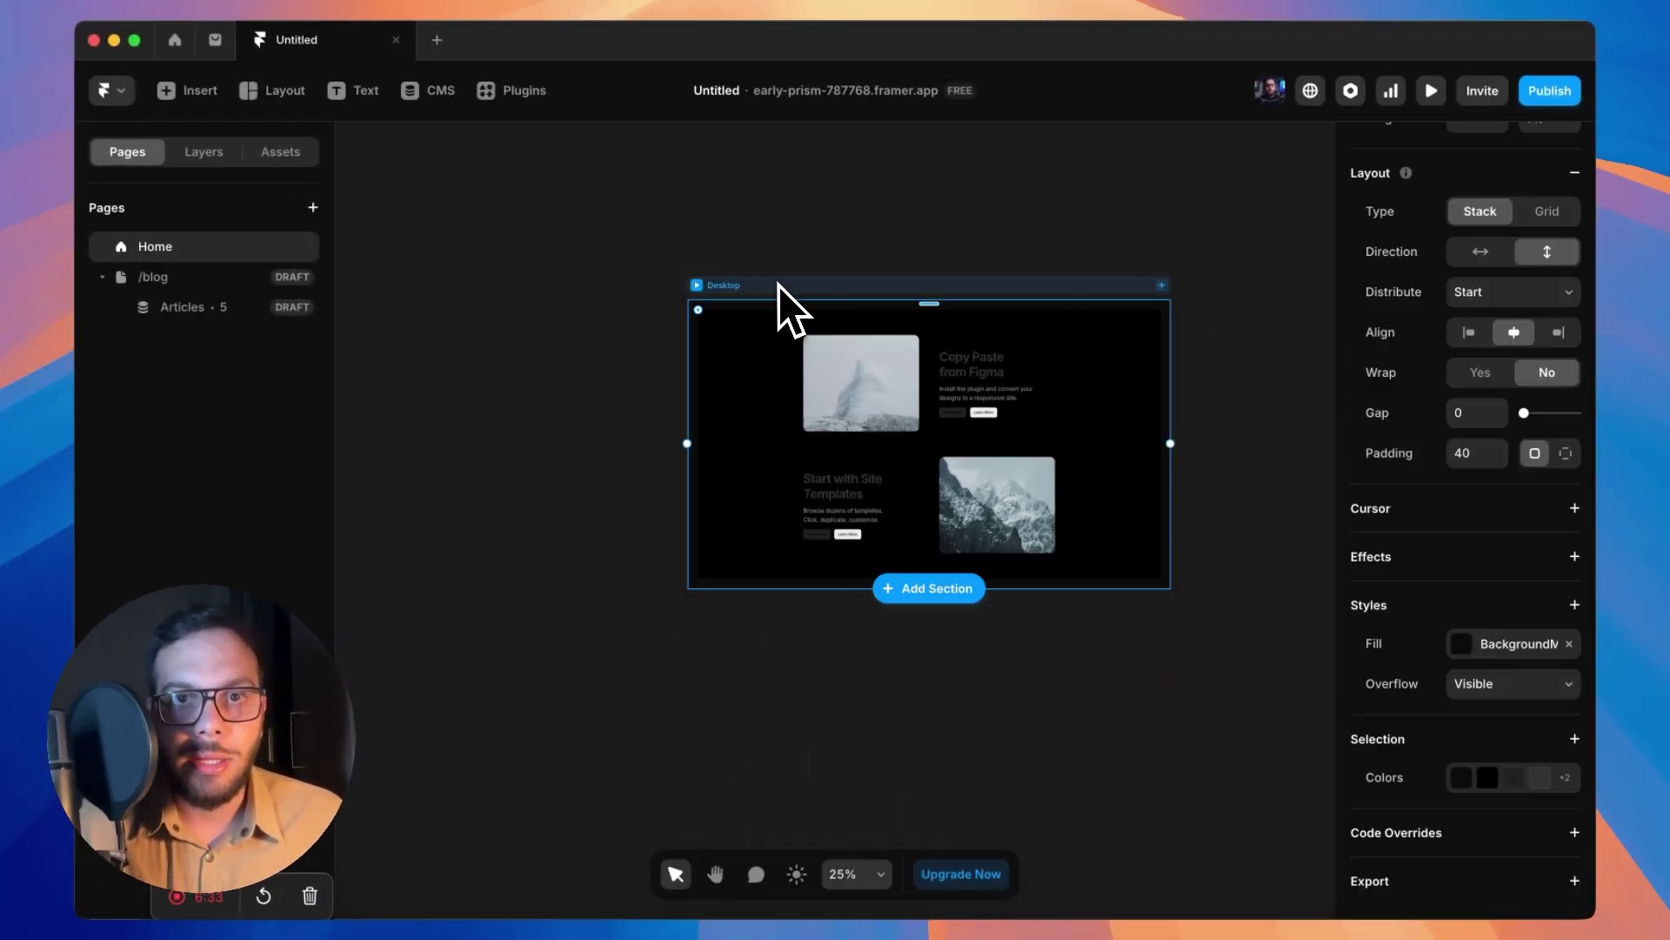
pyautogui.click(1566, 783)
pyautogui.scroll(-3, 1474, 774)
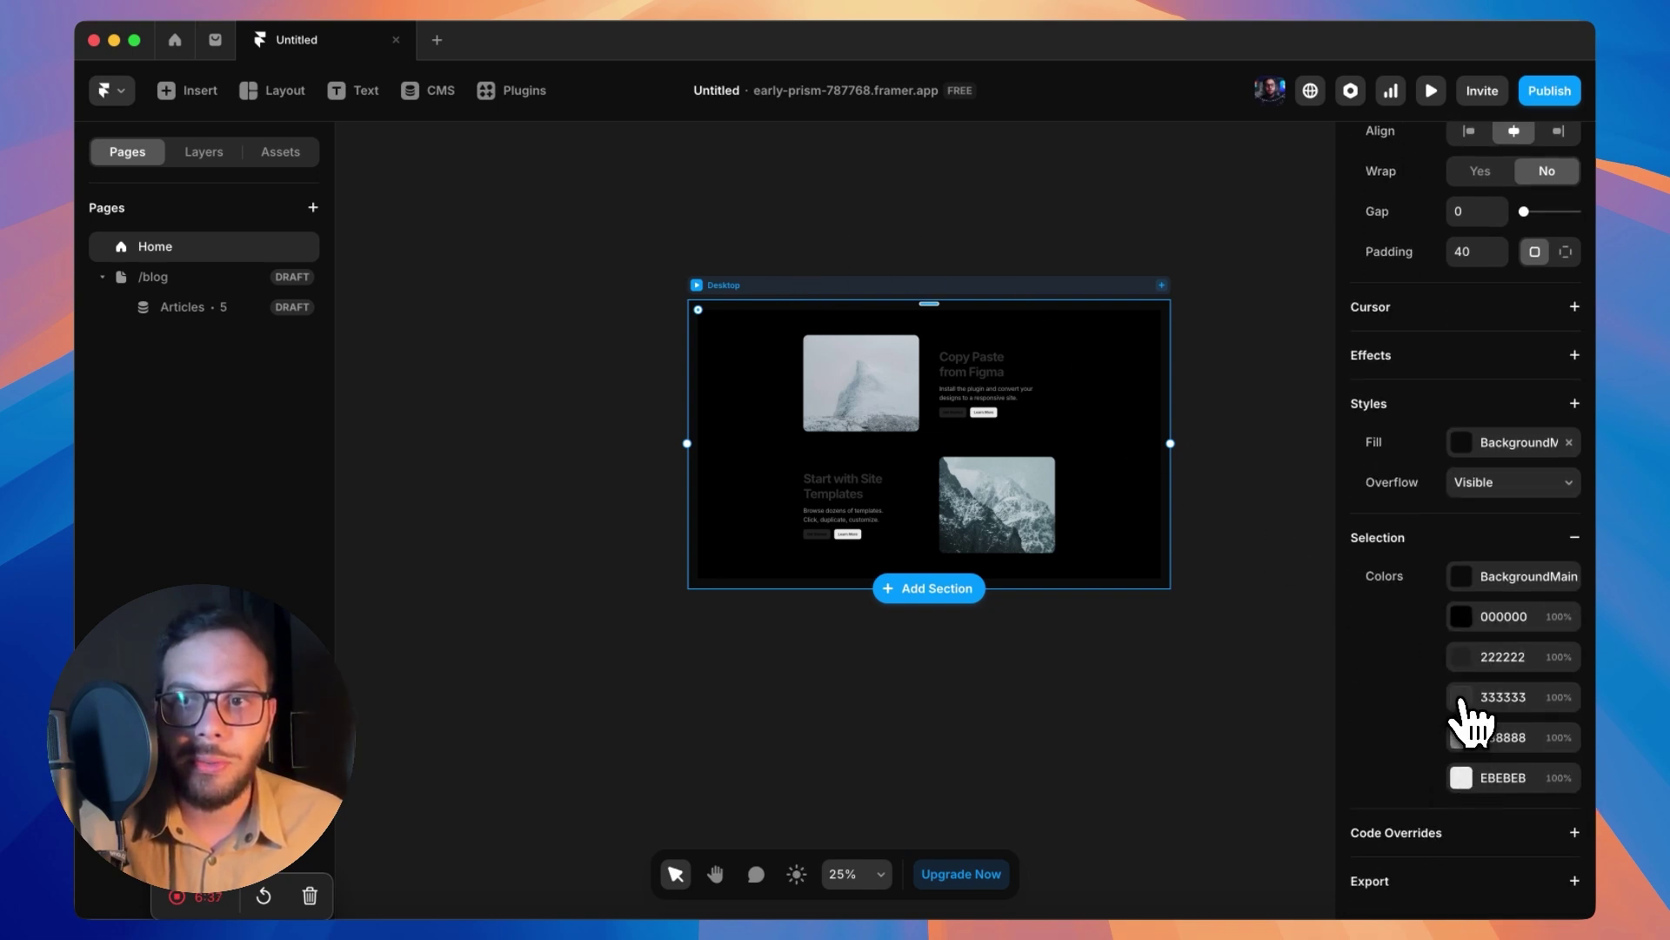
pyautogui.click(1463, 698)
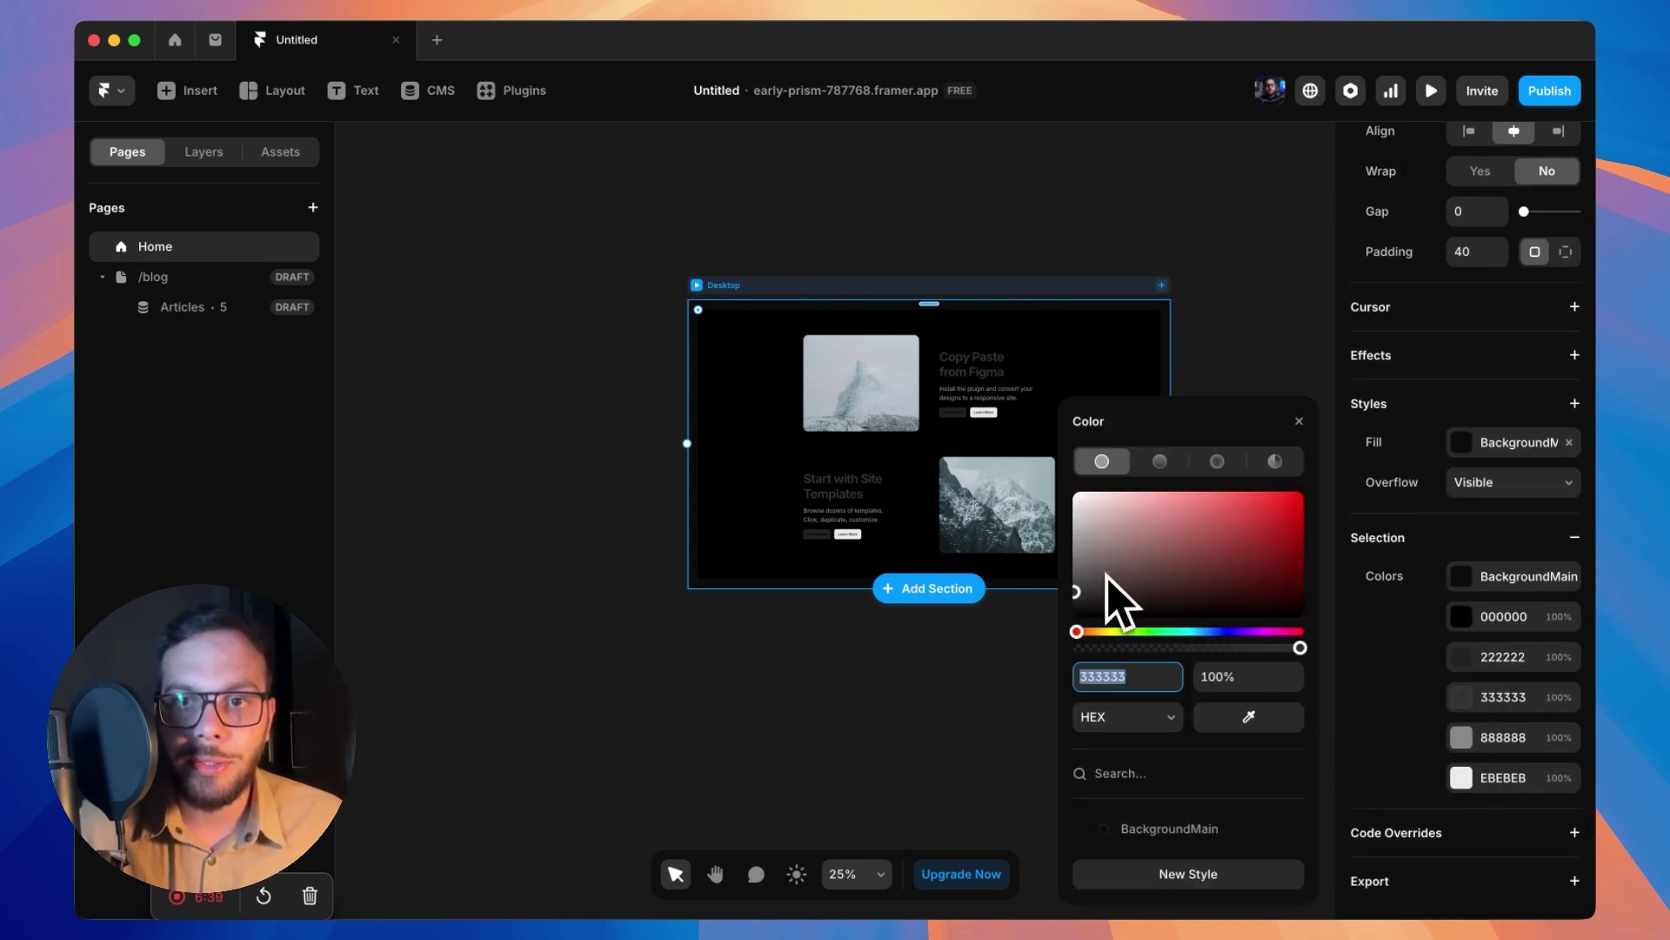
pyautogui.moveTo(1103, 588); pyautogui.dragTo(1068, 495)
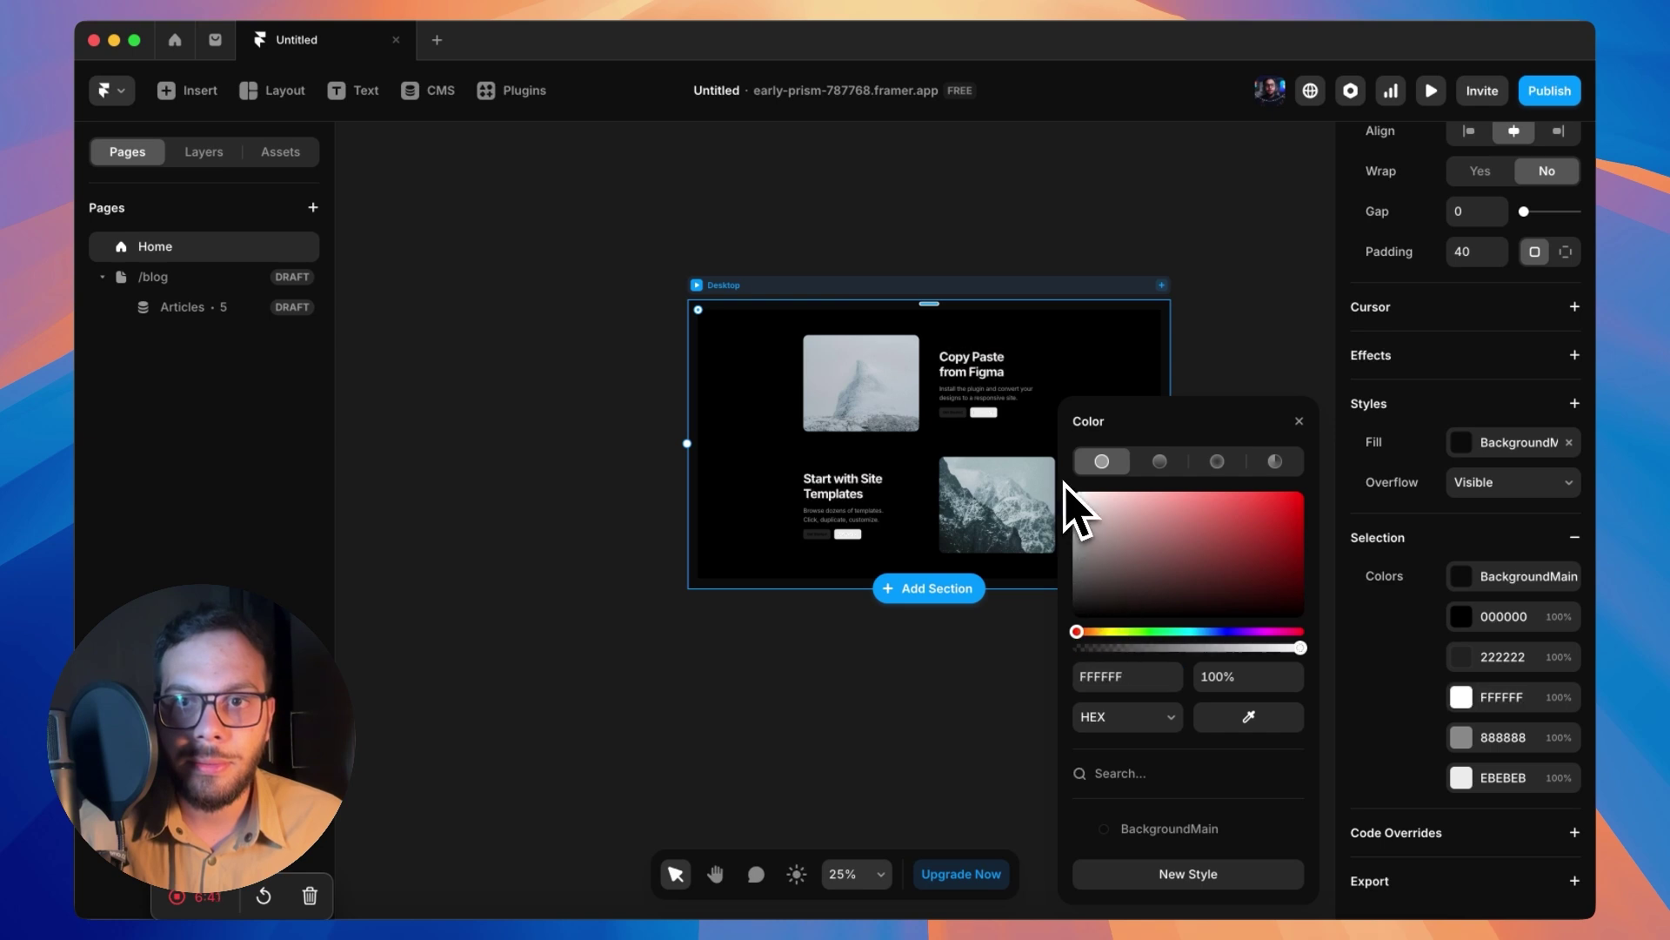
pyautogui.click(1467, 746)
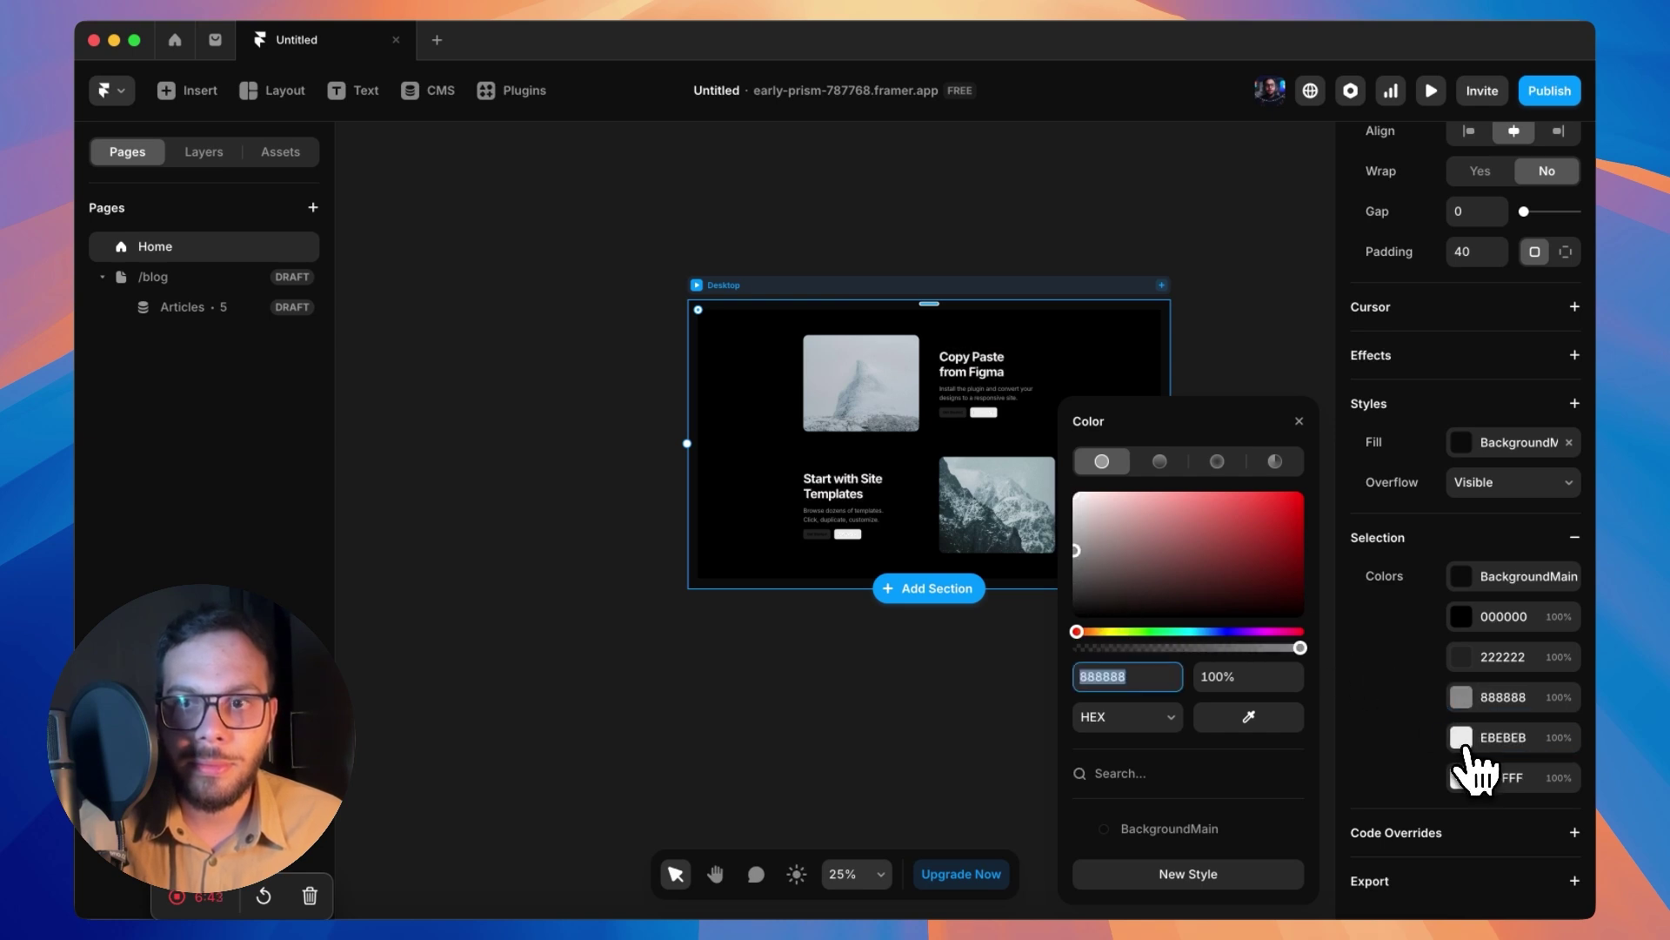
pyautogui.click(1454, 626)
pyautogui.moveTo(1088, 609)
pyautogui.mouseDown()
pyautogui.moveTo(1074, 589)
pyautogui.moveTo(1059, 627)
pyautogui.mouseUp()
pyautogui.press('super+z')
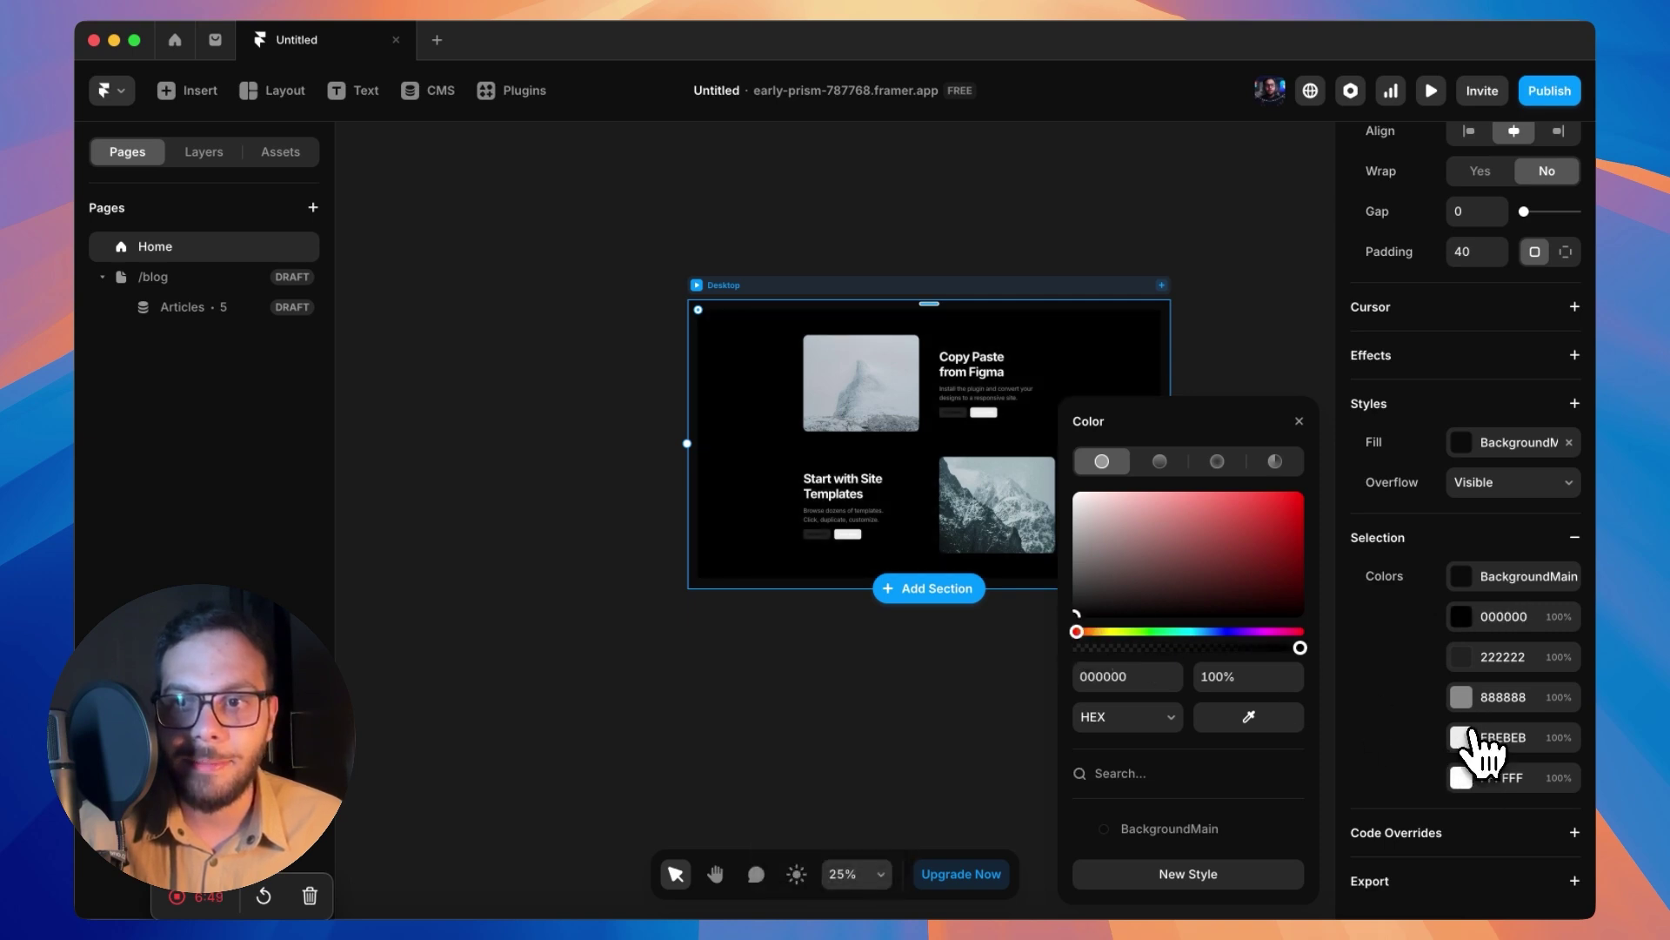
# Turn the 888888 grey and the dark 222222 colours white.
pyautogui.click(1462, 697)
pyautogui.moveTo(1076, 550); pyautogui.dragTo(1025, 452)
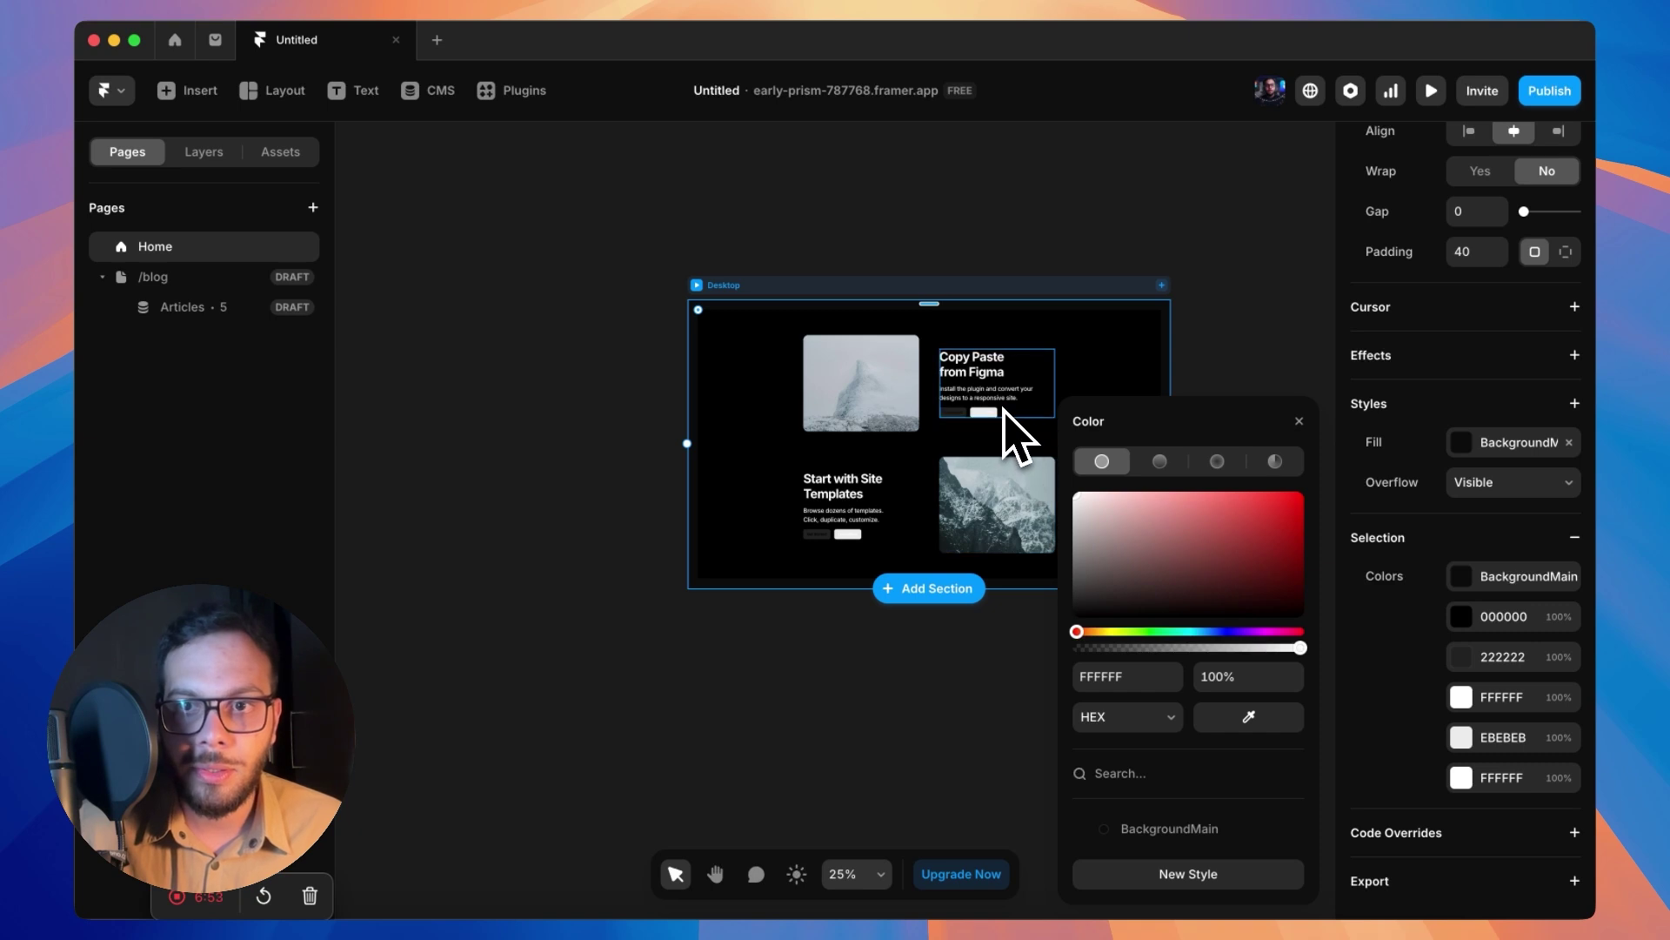
pyautogui.click(1469, 658)
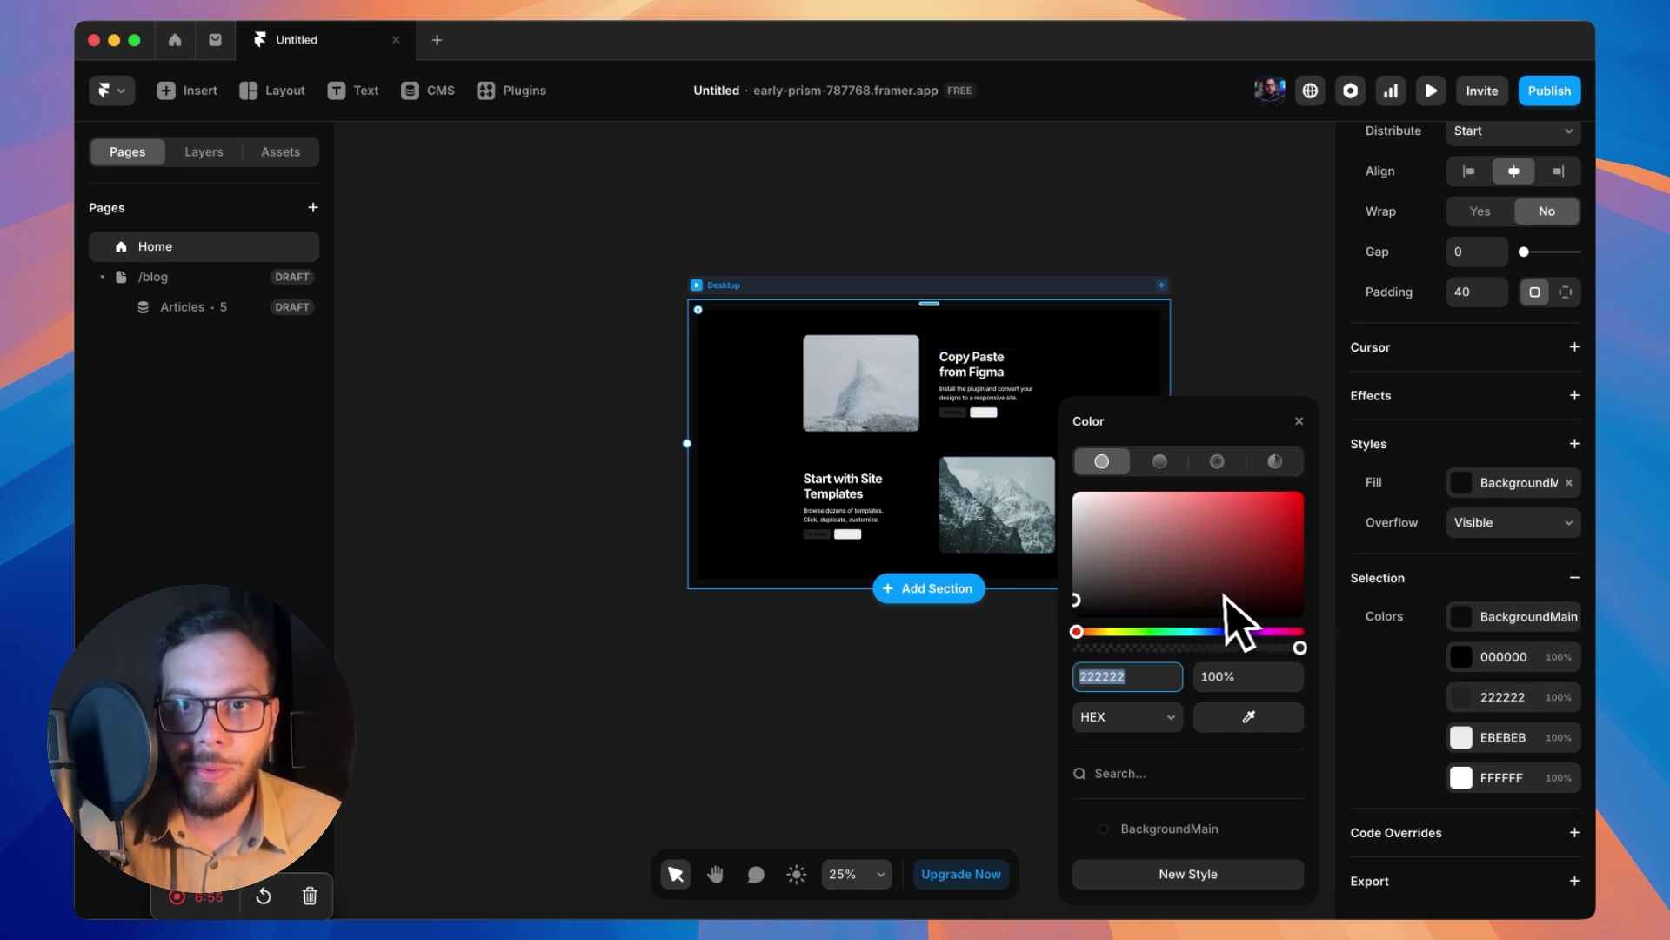
pyautogui.click(1077, 503)
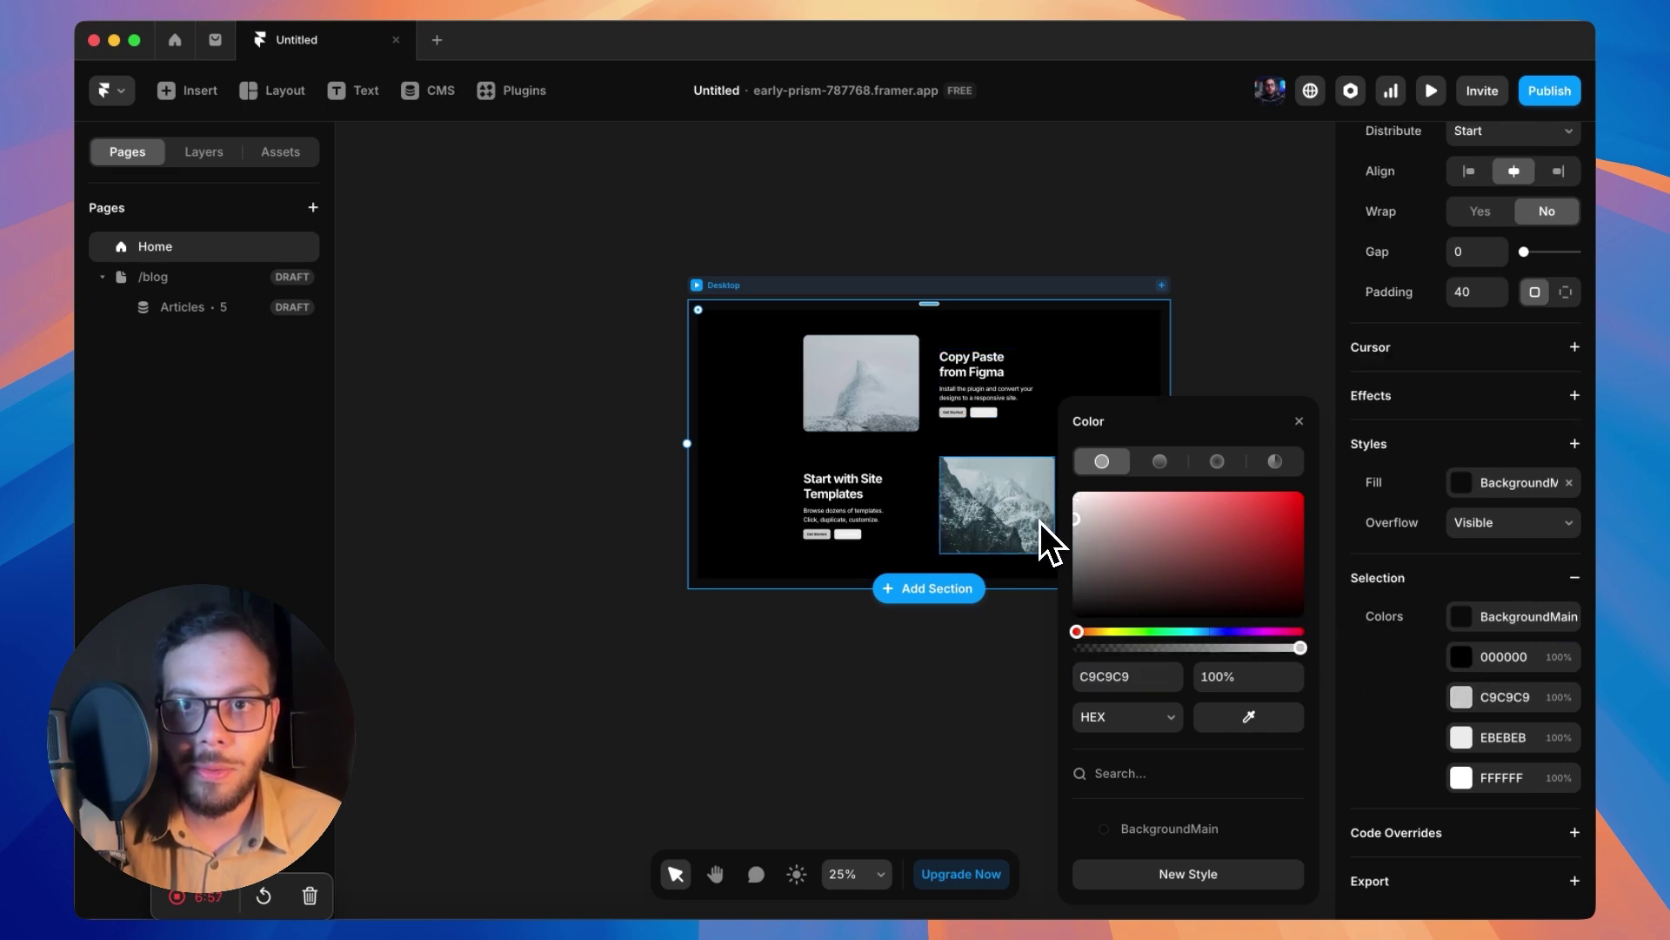
pyautogui.press('Escape')
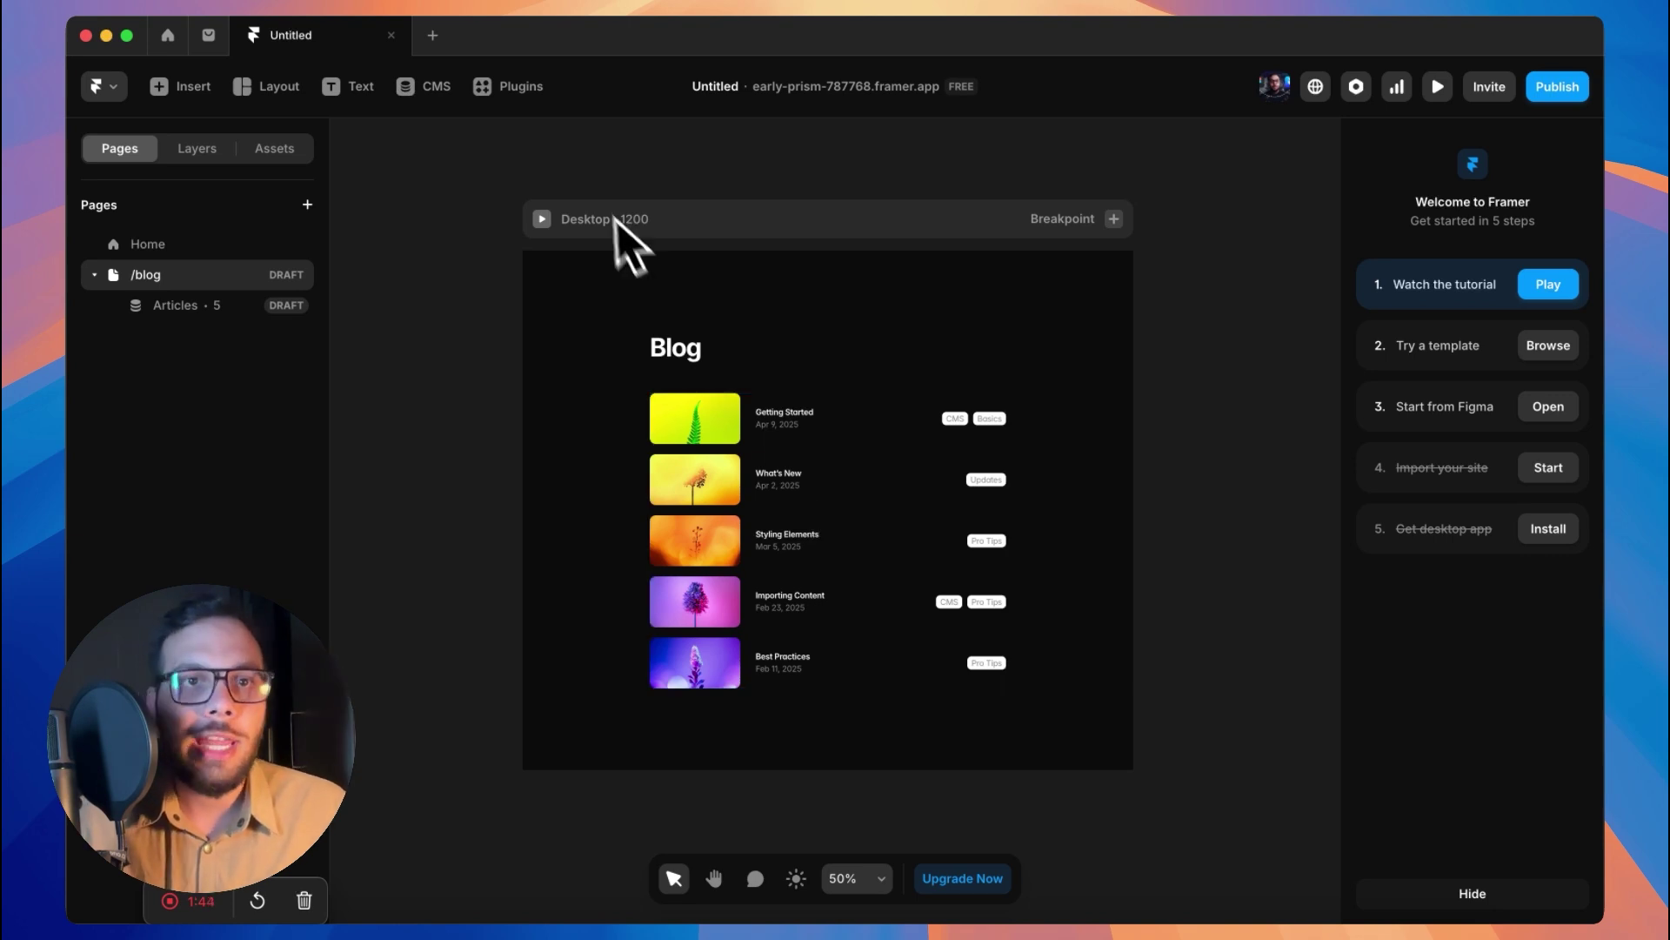
# In the CMS Articles collection, preview Getting Started, then open the What's New article.
pyautogui.click(427, 87)
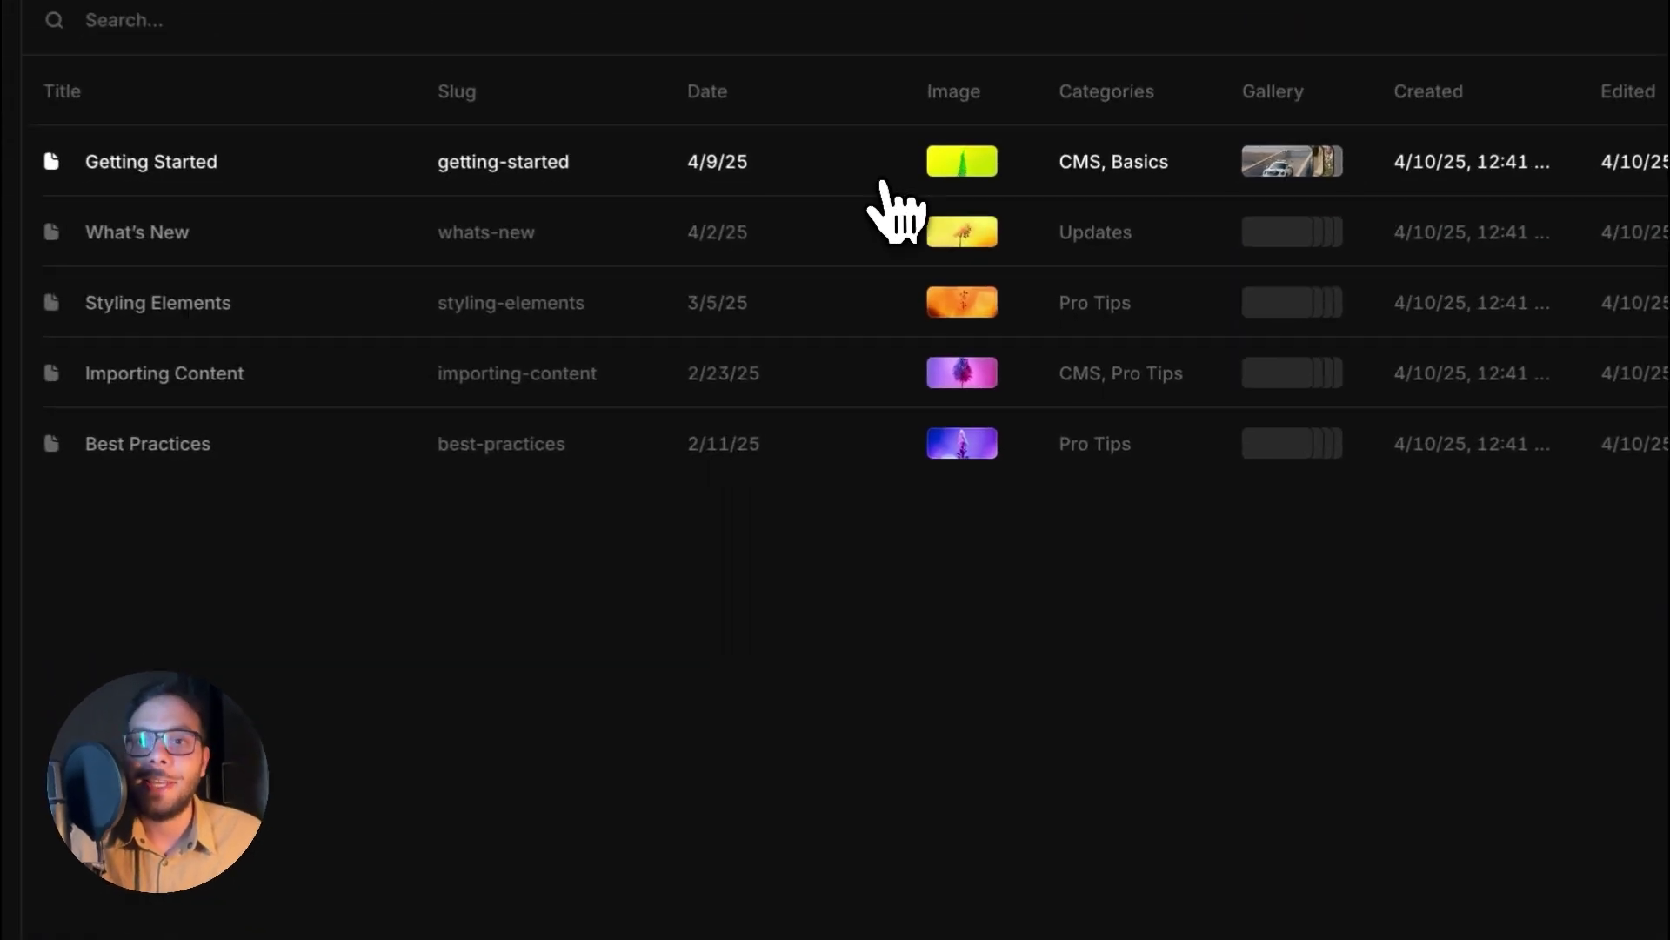
pyautogui.click(957, 254)
pyautogui.scroll(-2, 1000, 757)
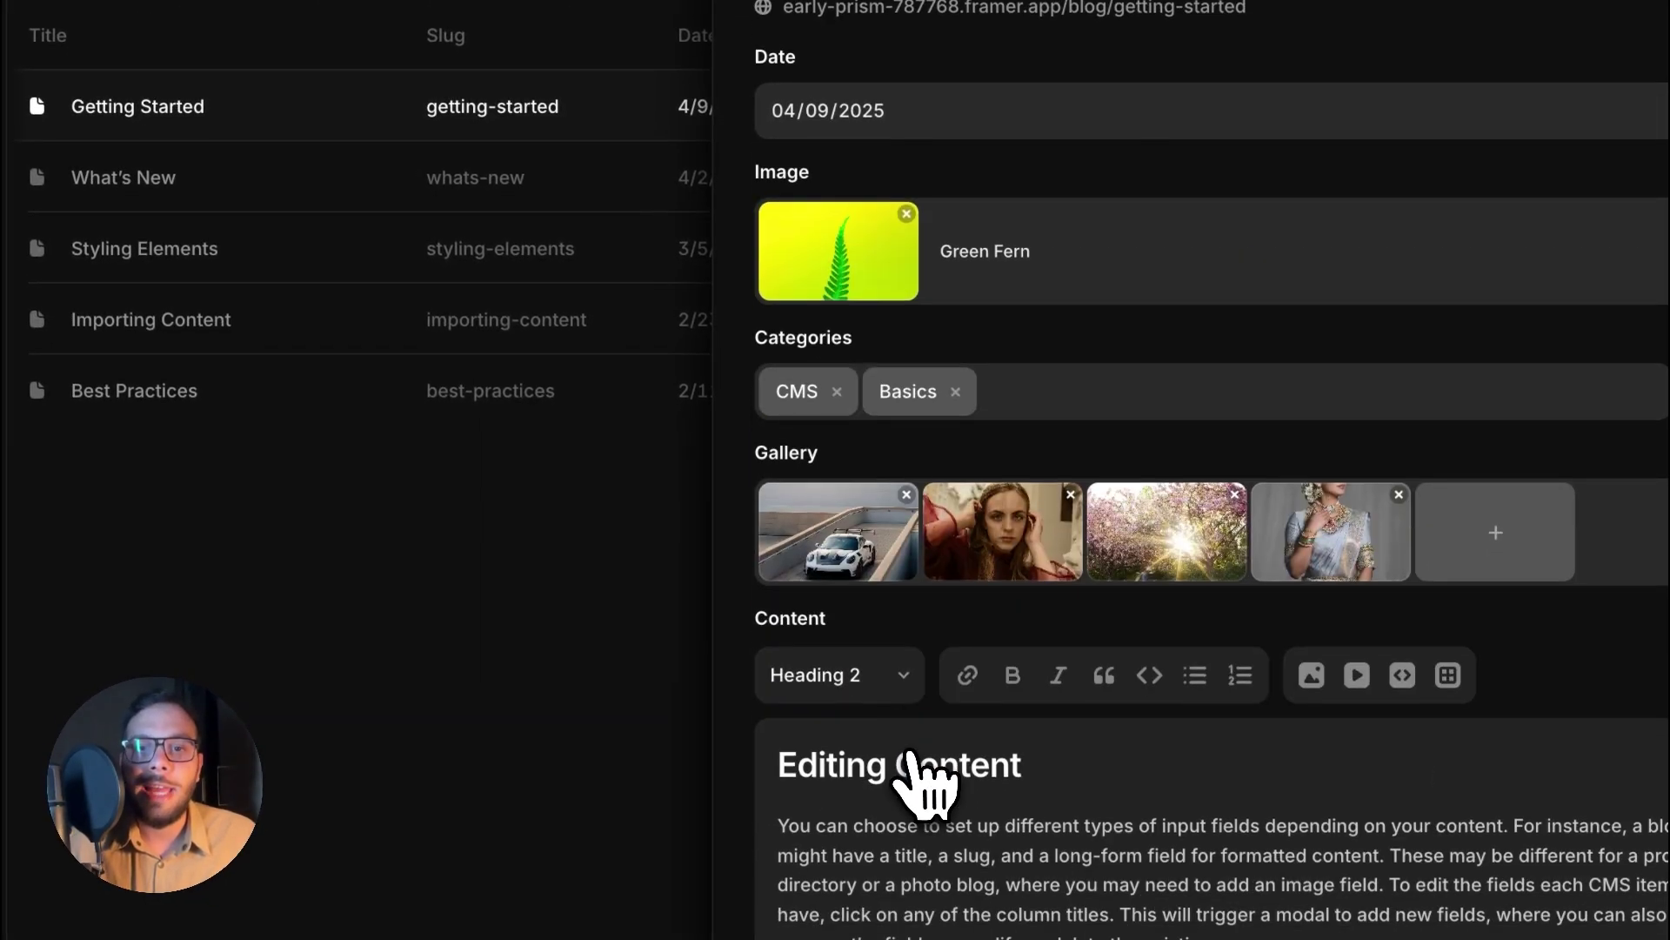
pyautogui.scroll(-3, 922, 770)
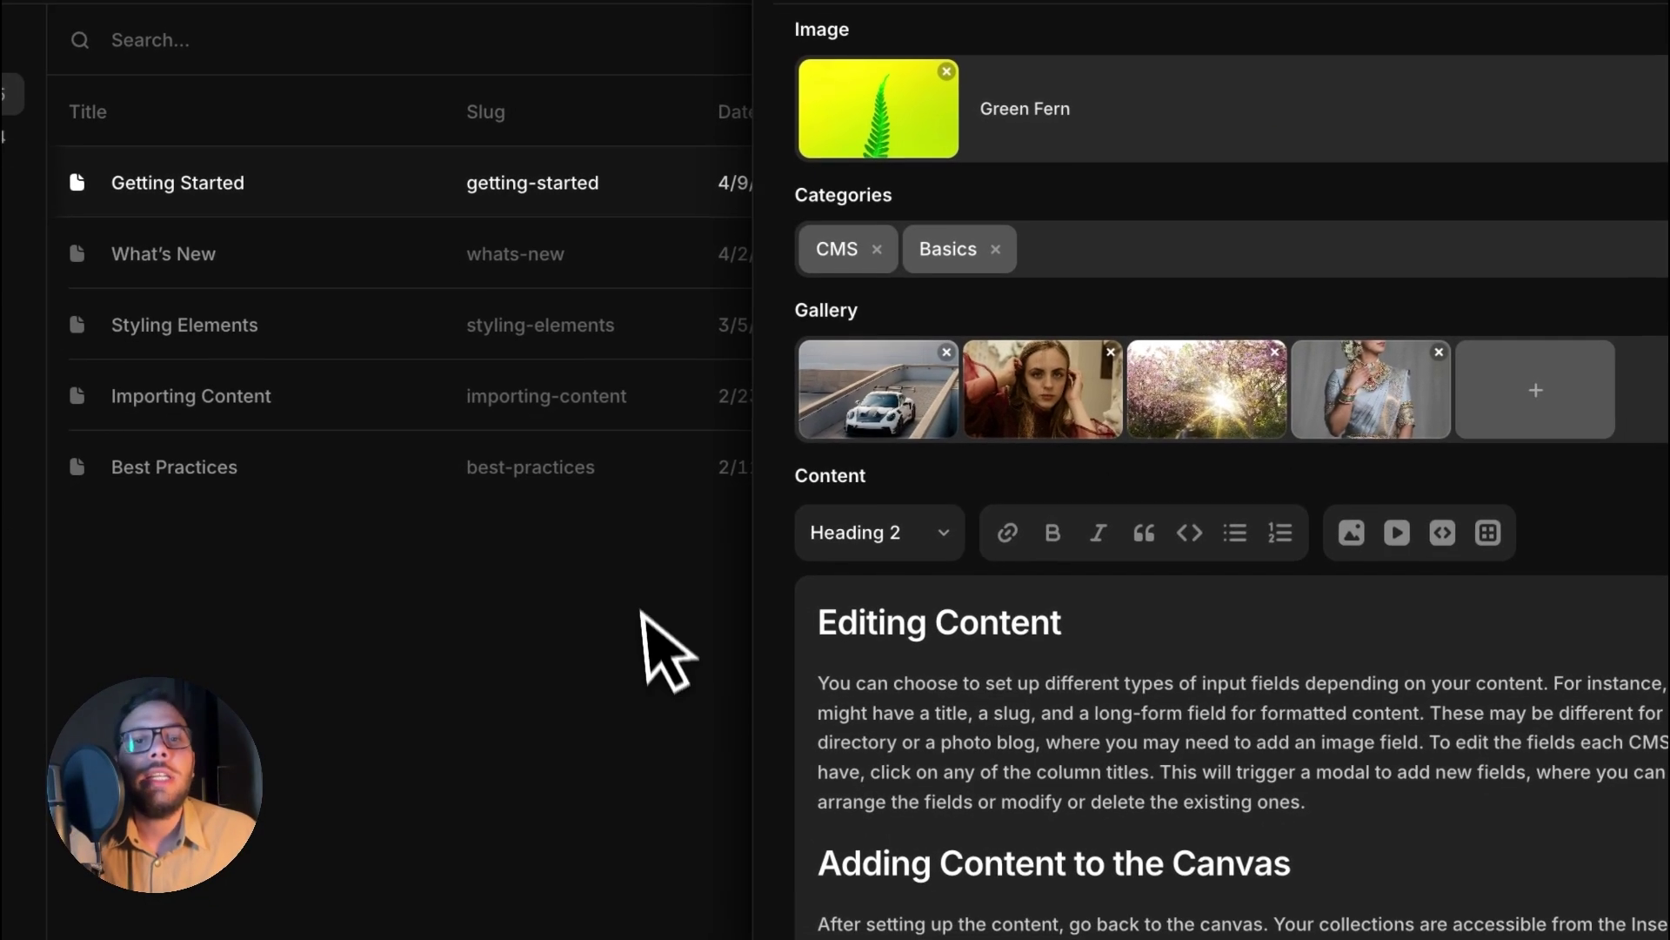
pyautogui.click(622, 790)
pyautogui.click(735, 277)
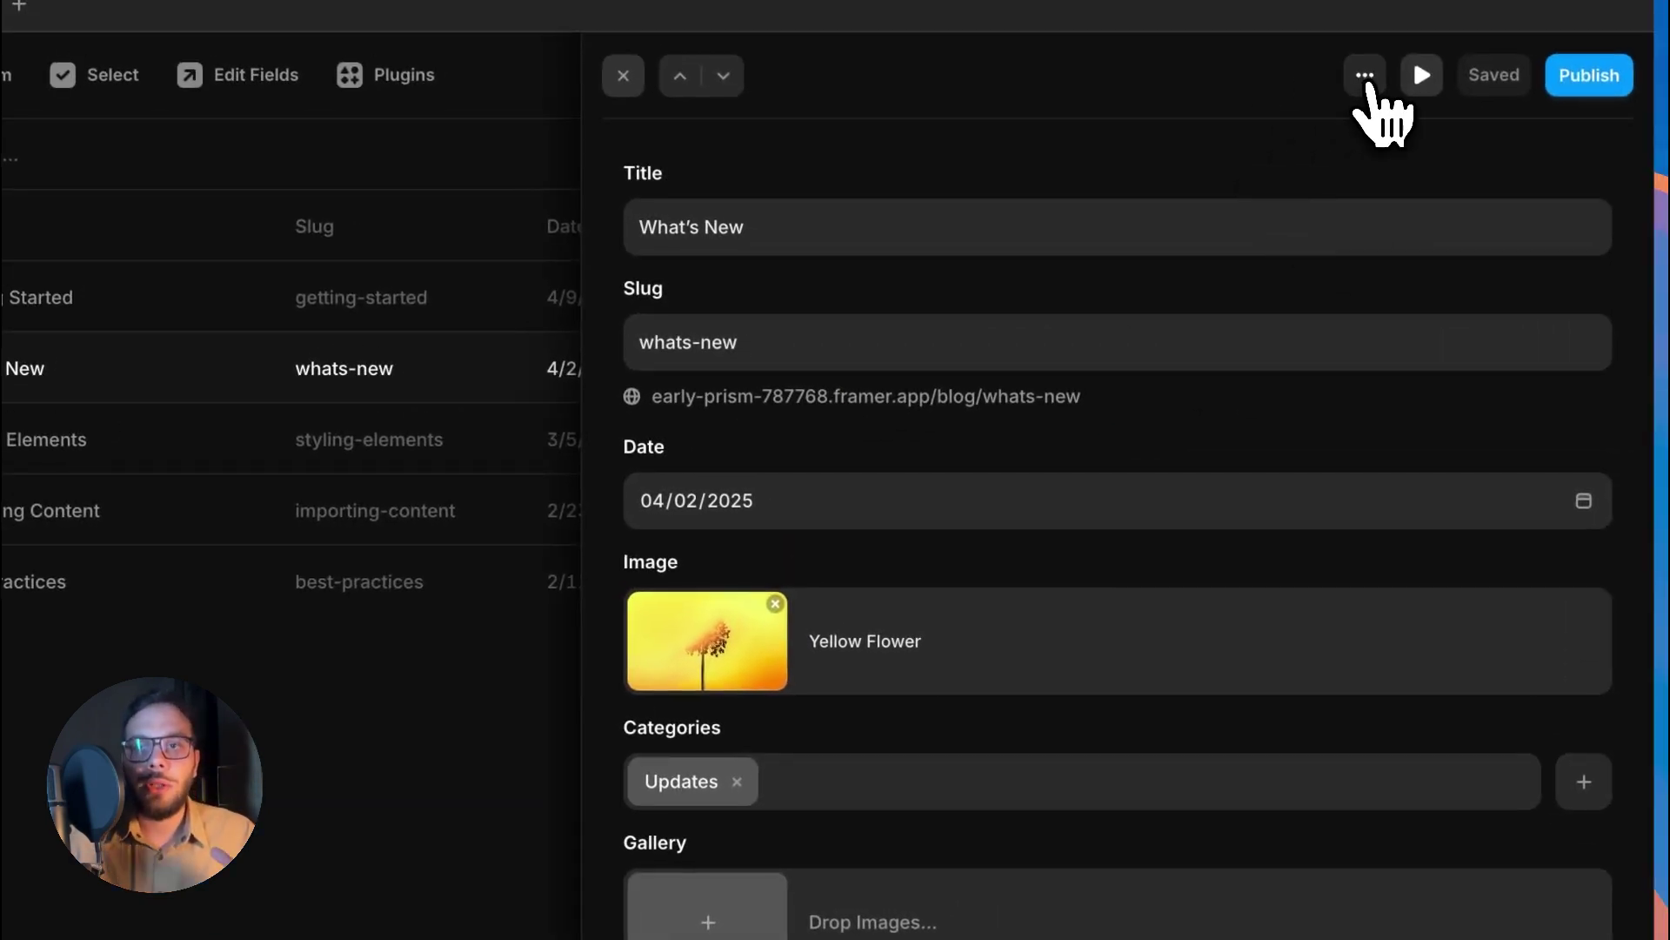
# Add a Gallery-type field, Gallery 2, to the Articles collection, then open Getting Started.
pyautogui.click(1366, 80)
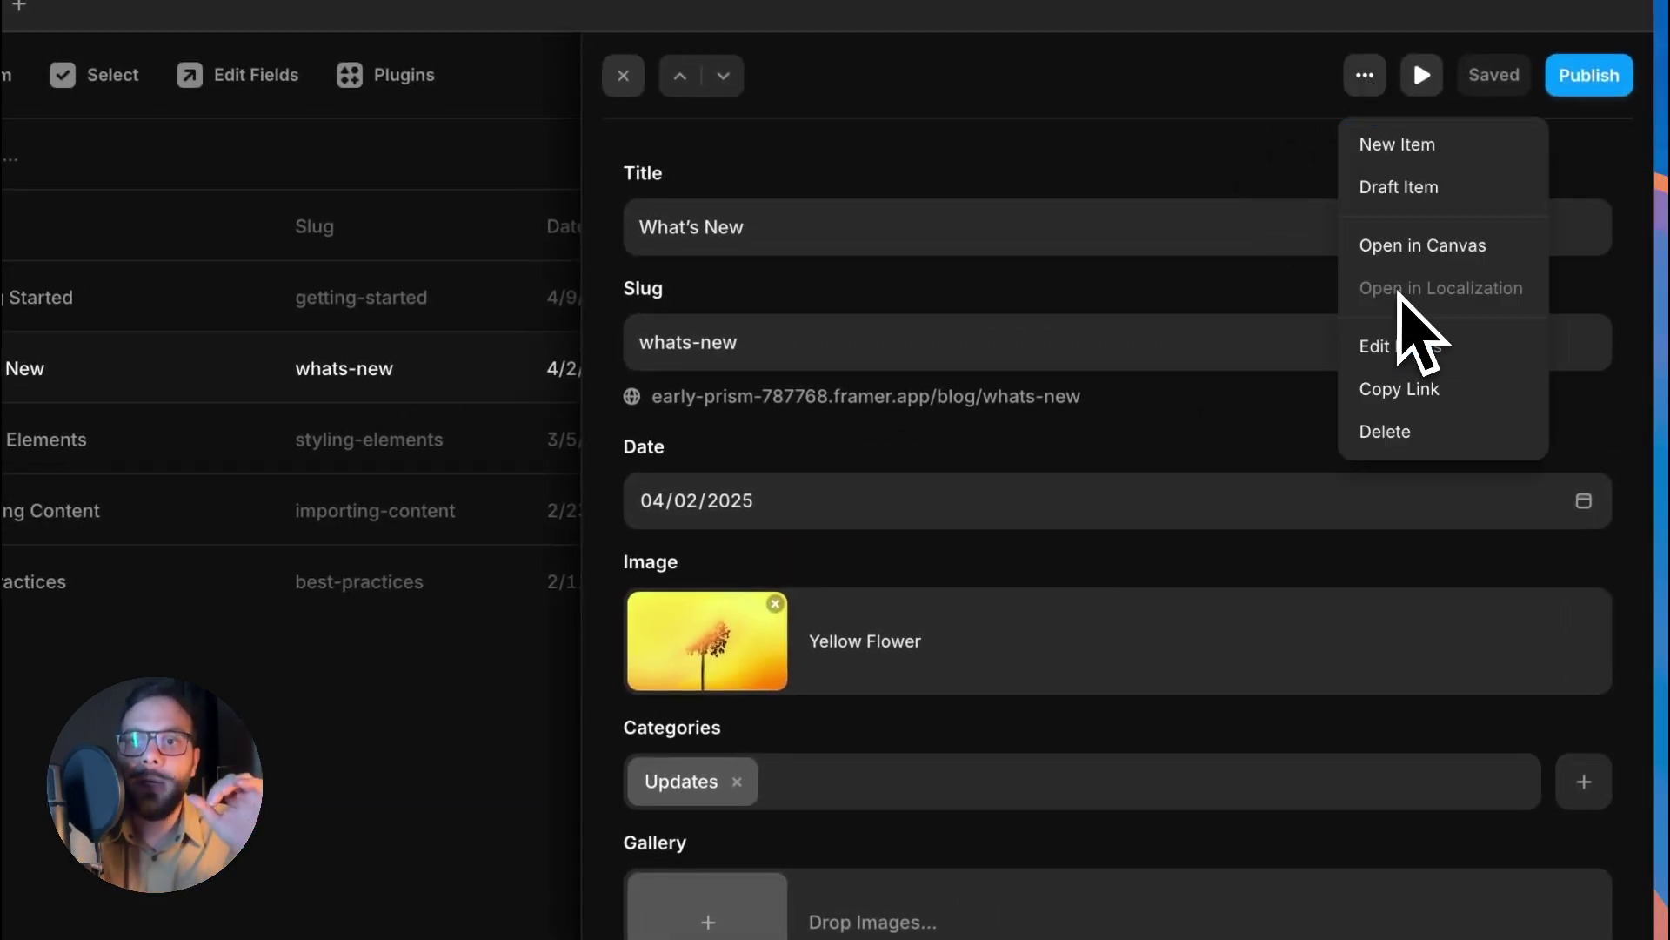
pyautogui.click(1396, 344)
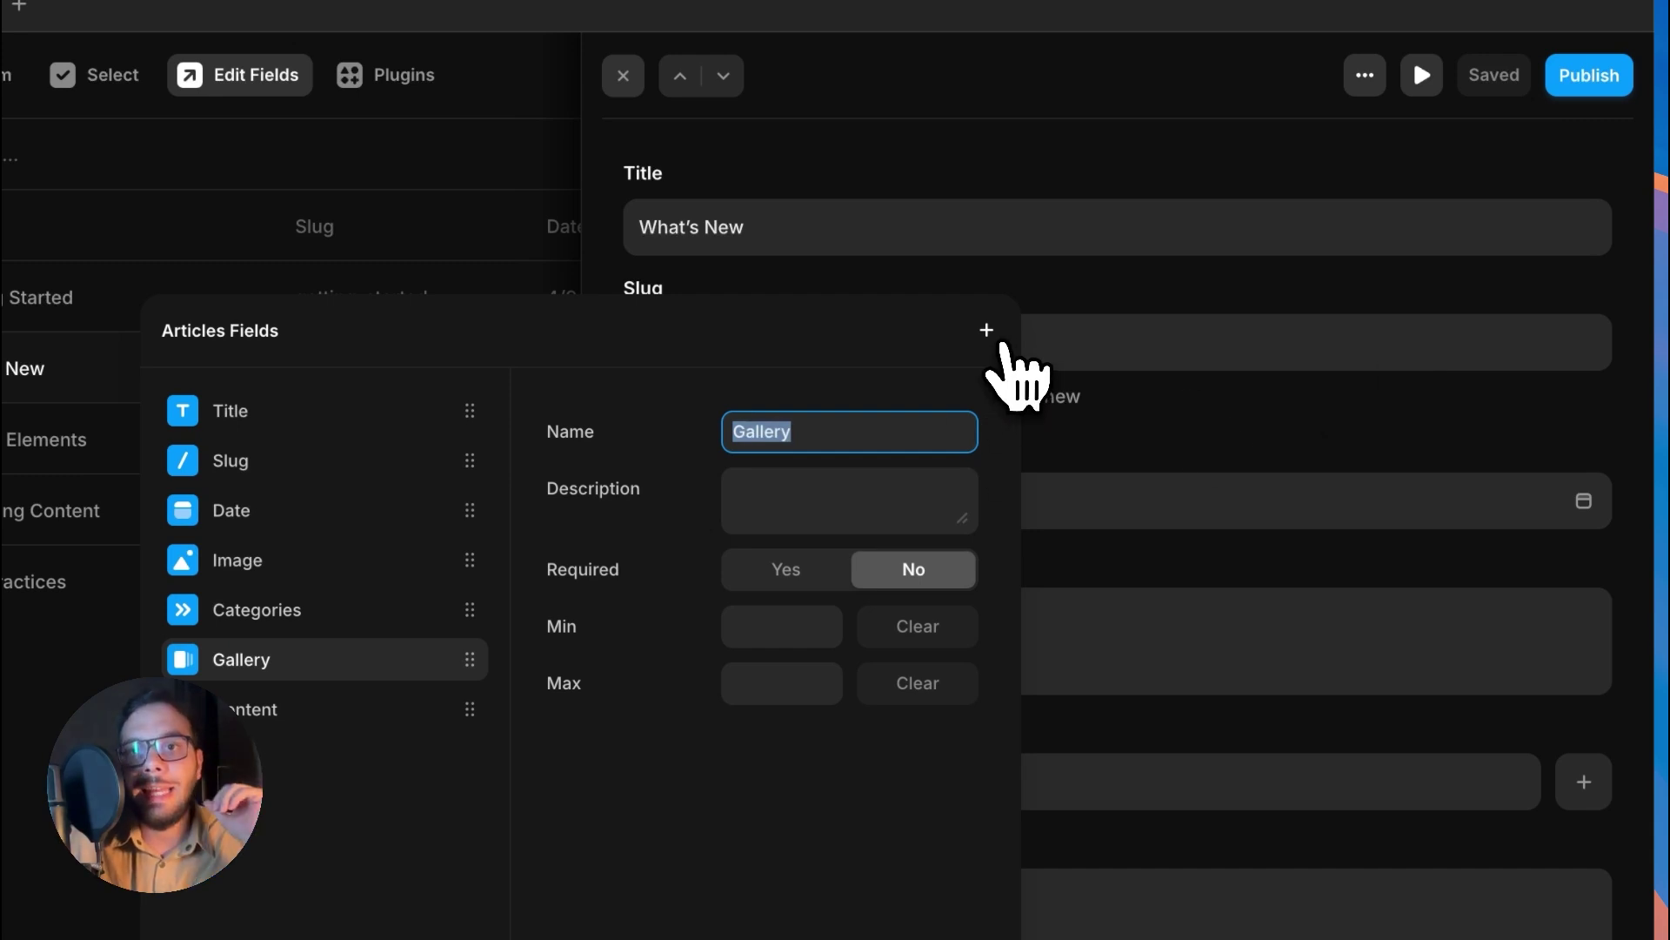
pyautogui.click(986, 330)
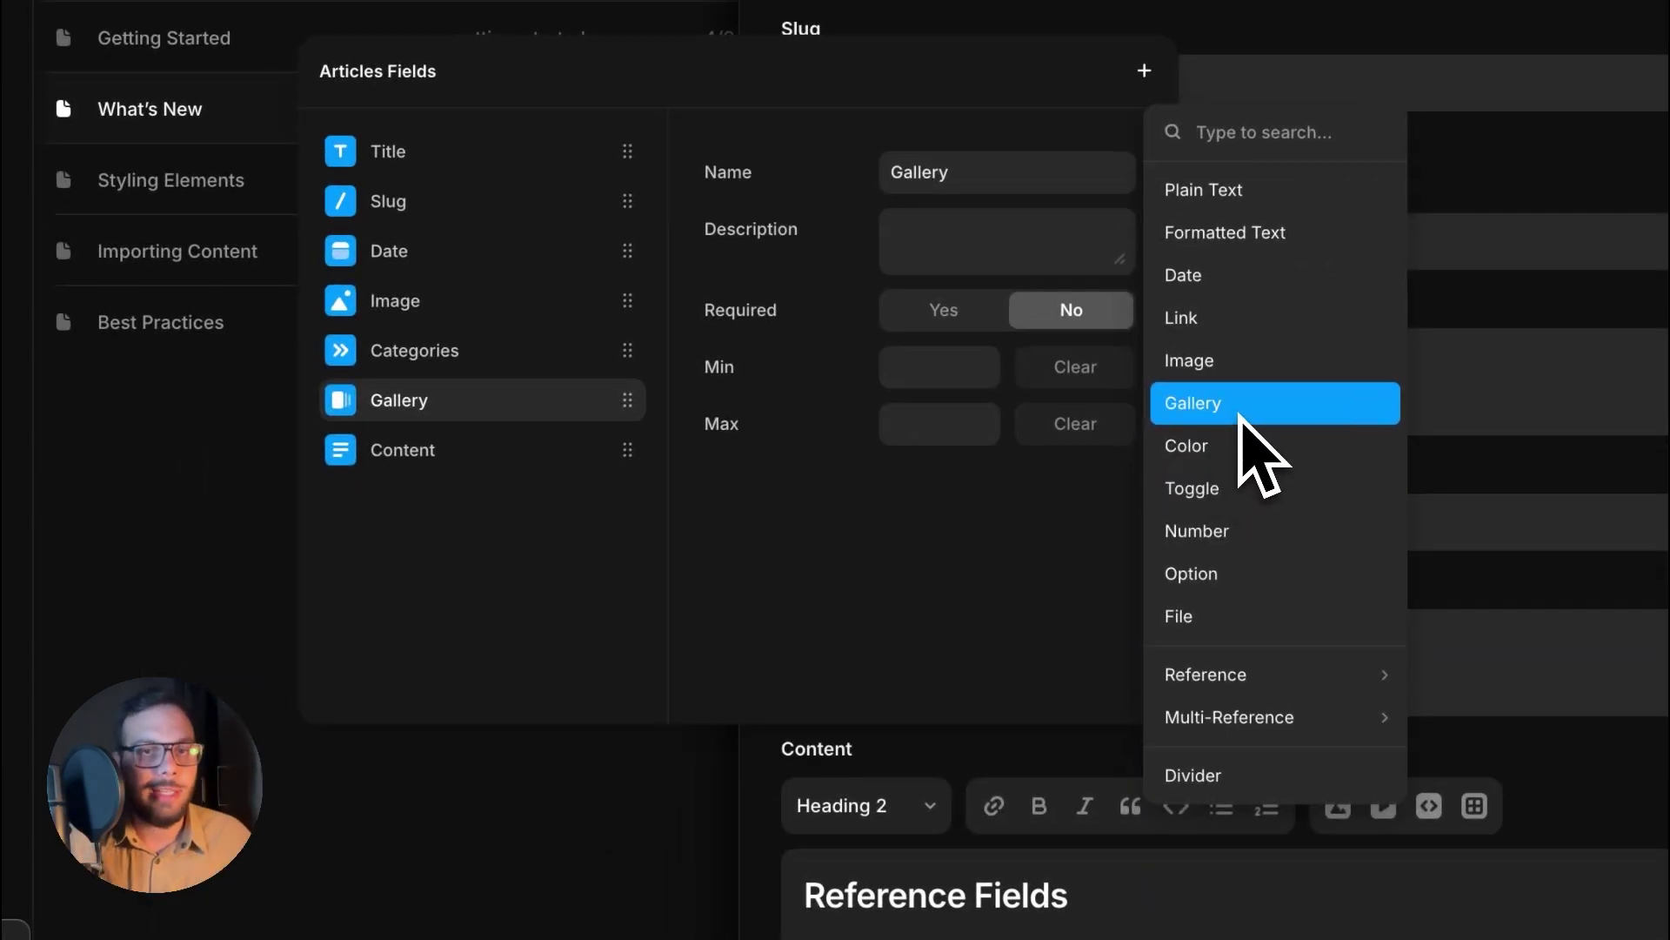
pyautogui.click(1242, 409)
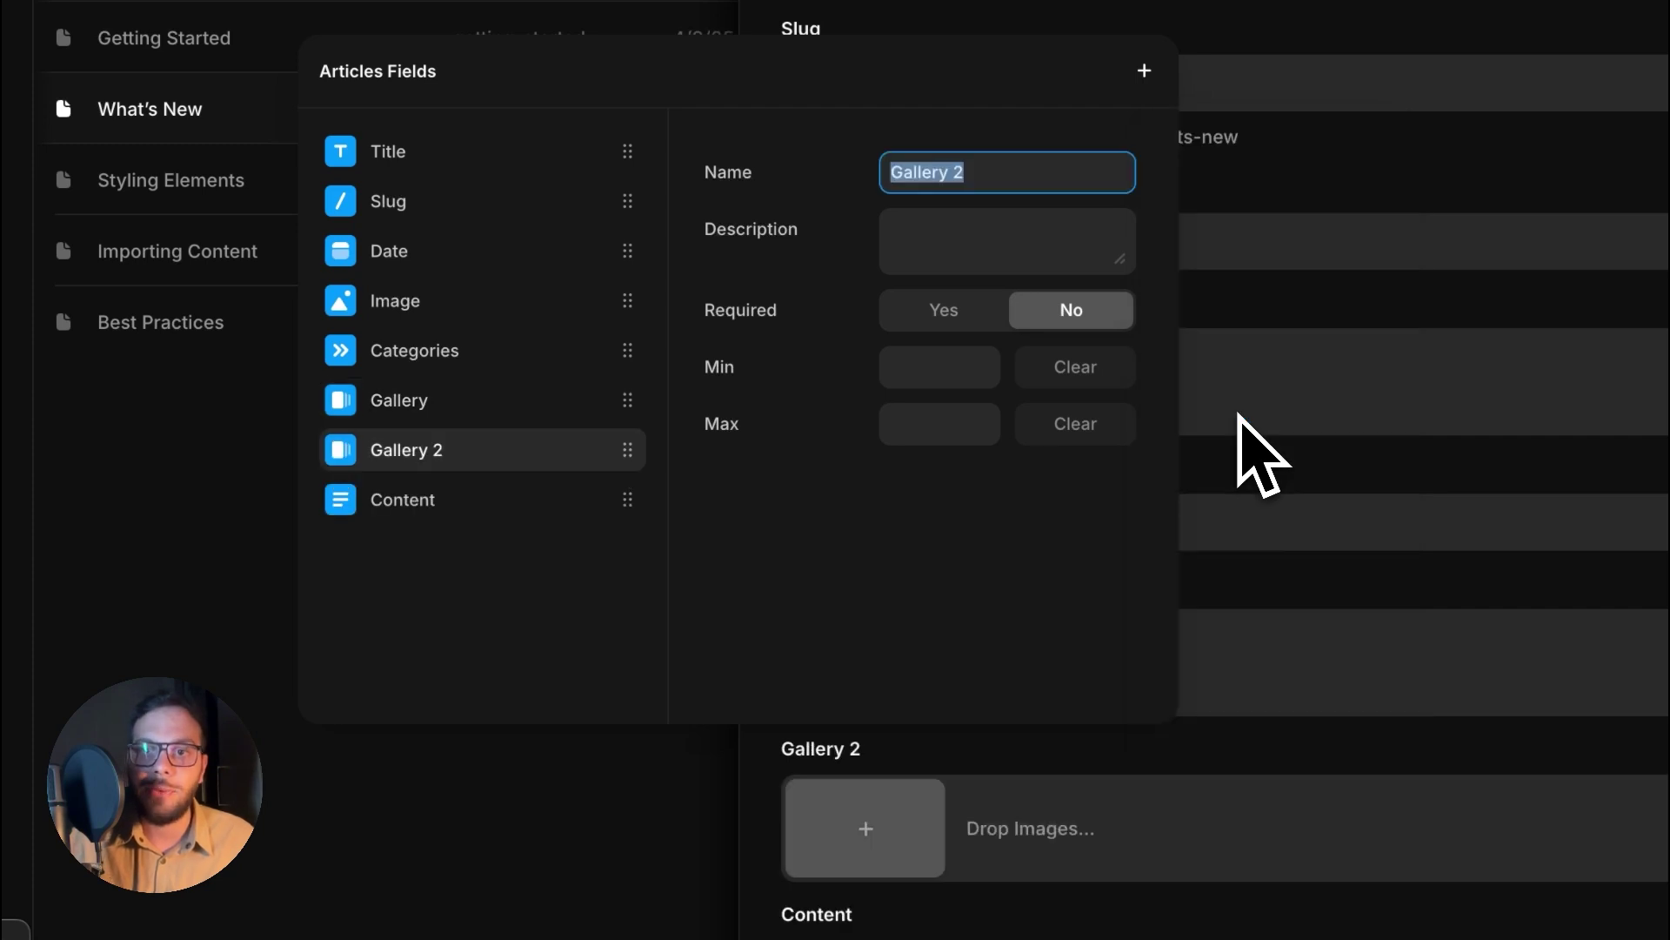
pyautogui.click(1242, 448)
pyautogui.scroll(-6, 1026, 679)
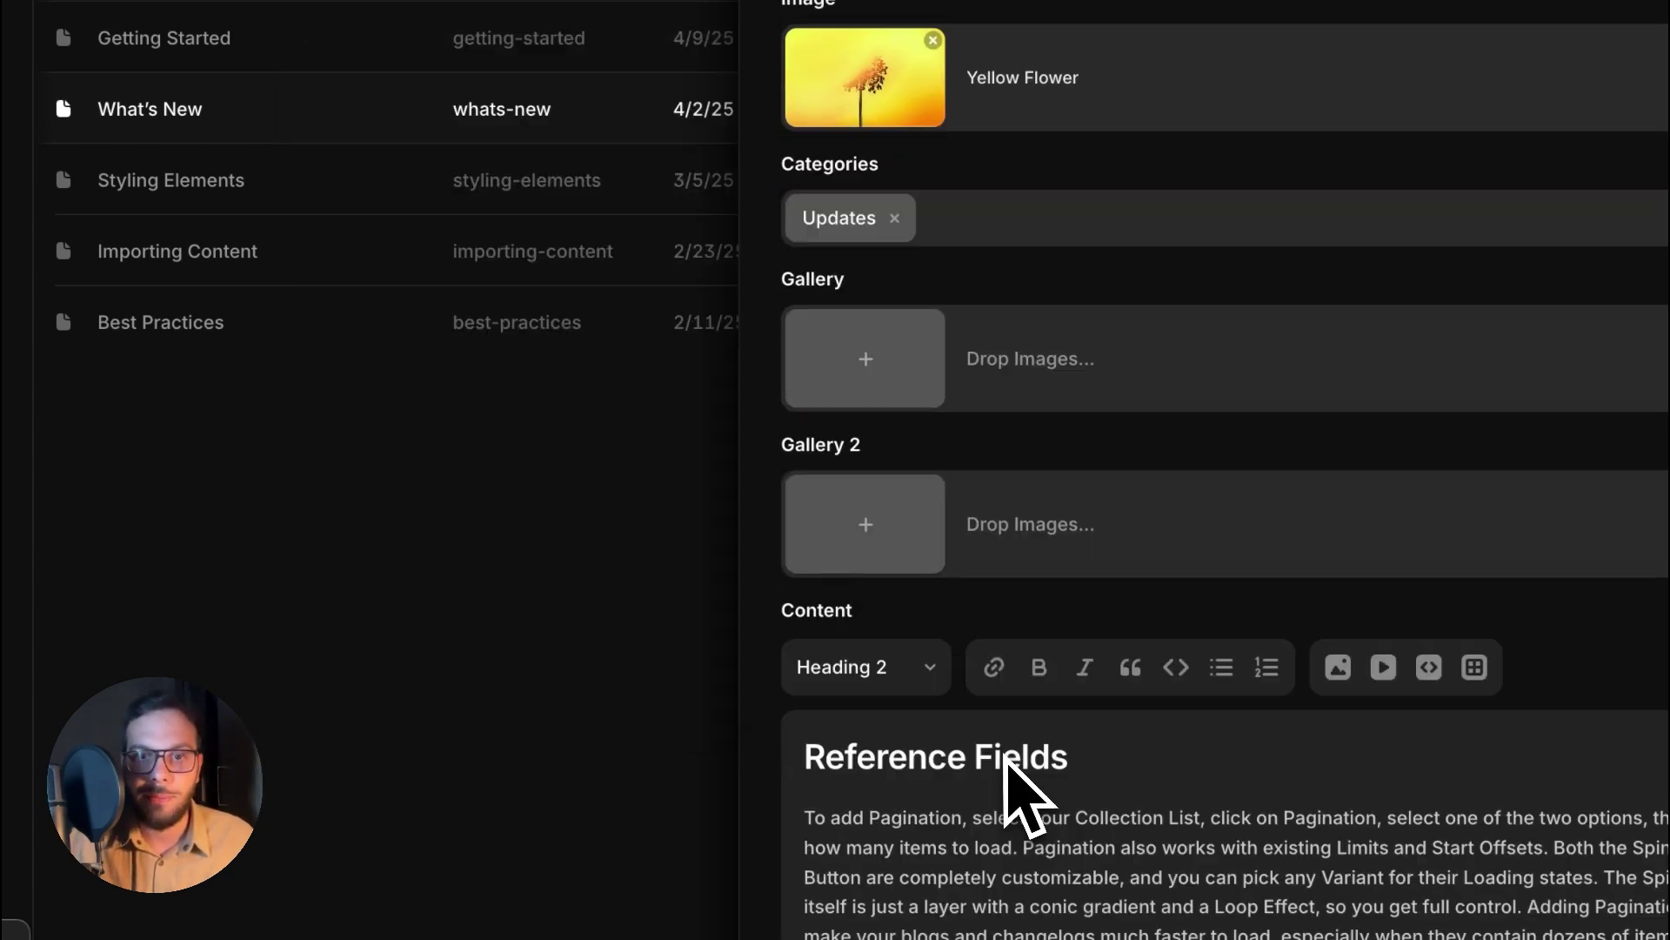
pyautogui.scroll(2, 999, 727)
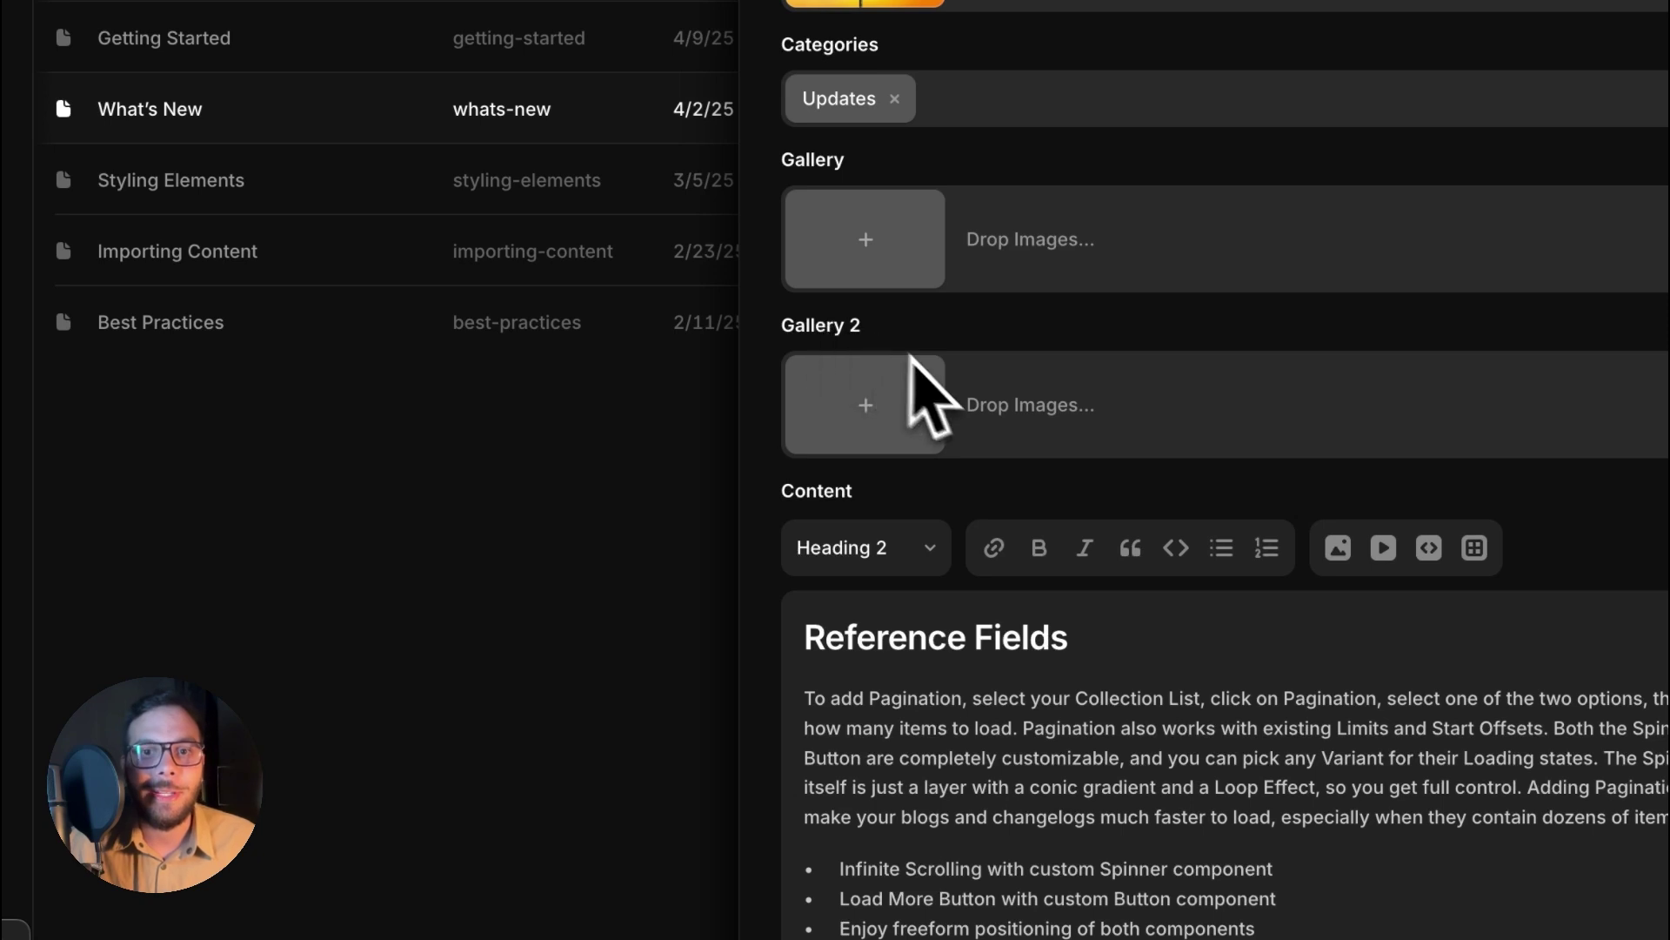
pyautogui.press('Escape')
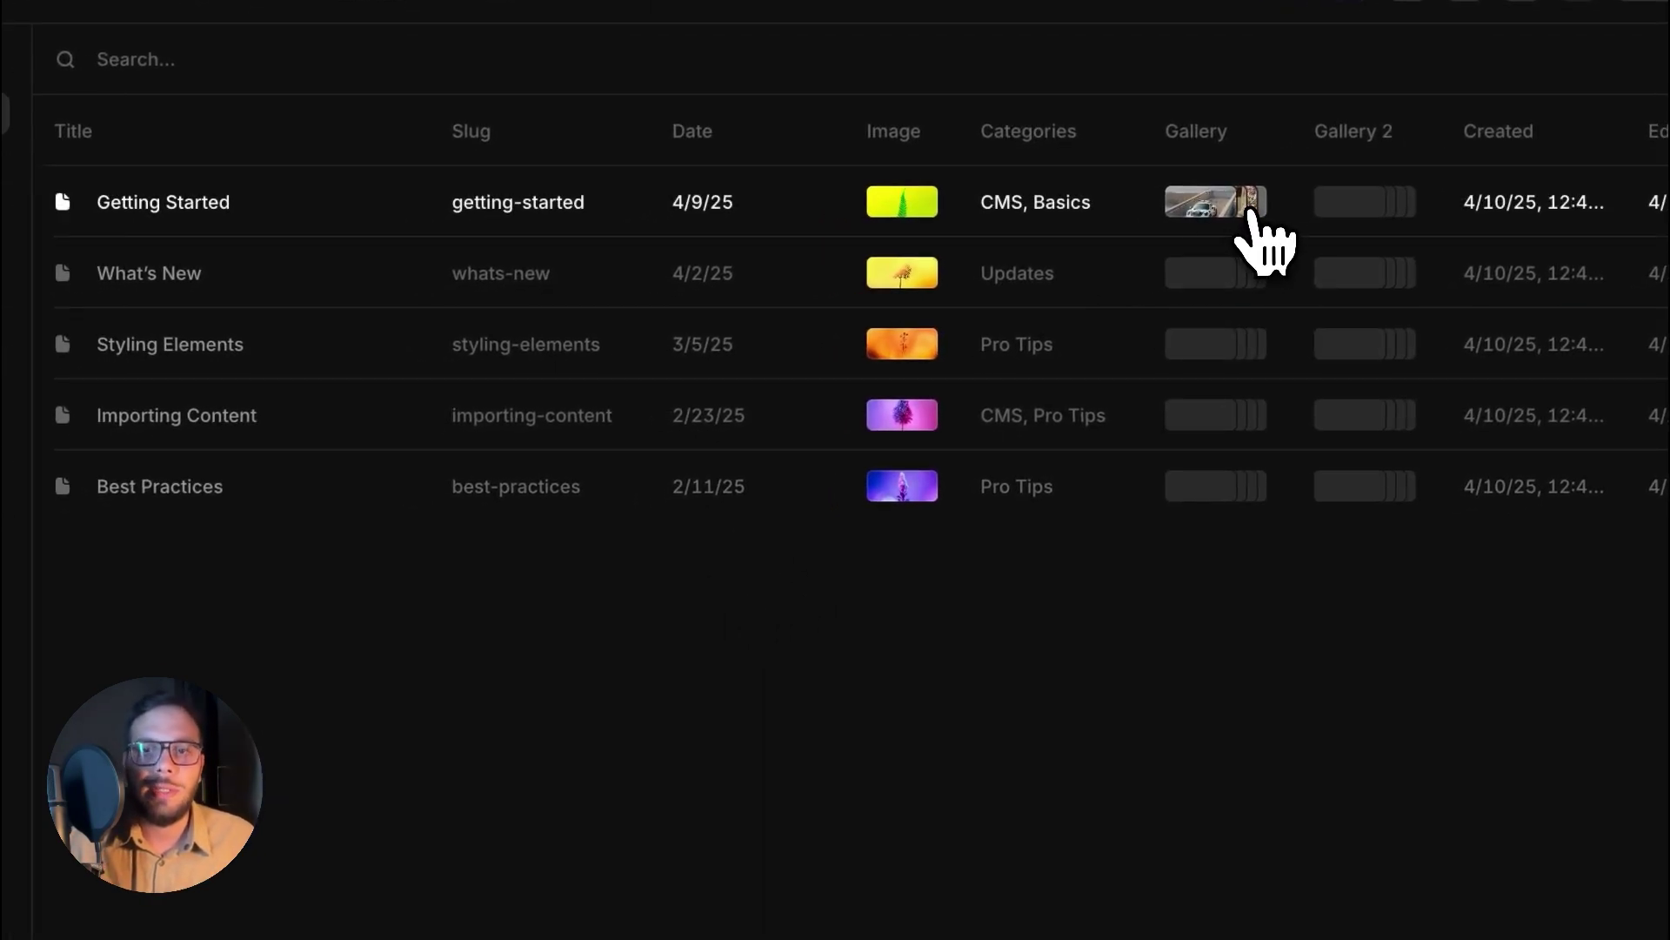
pyautogui.click(1251, 213)
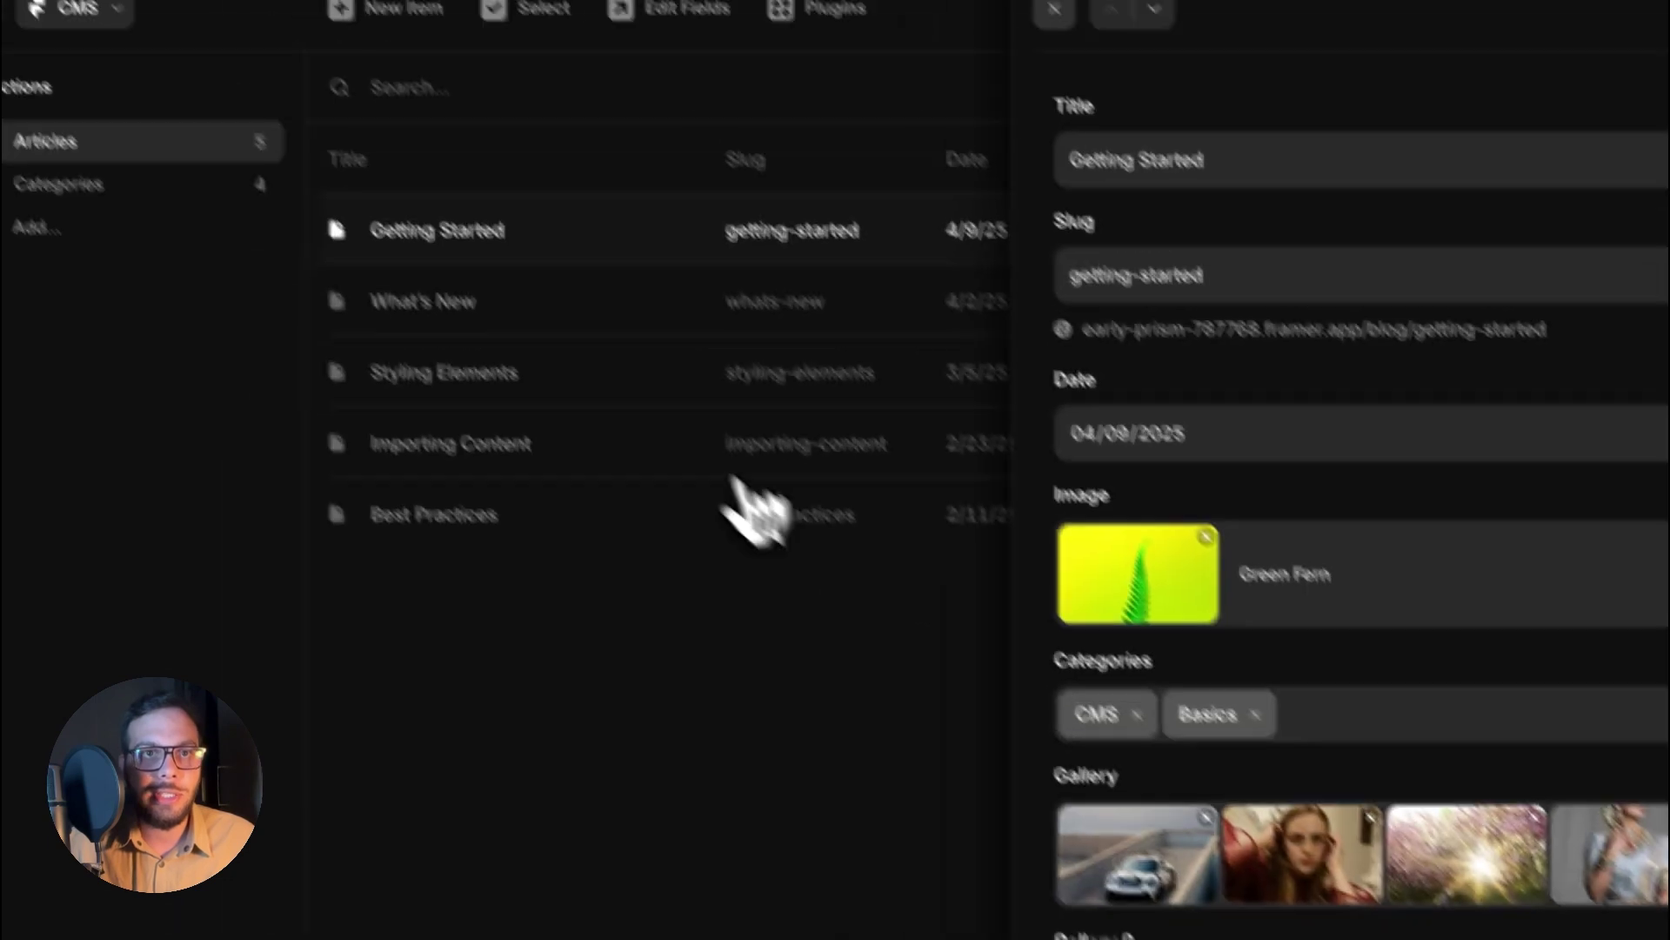
# Return from the CMS to the canvas and open the Articles detail page under /blog.
pyautogui.click(0, 8)
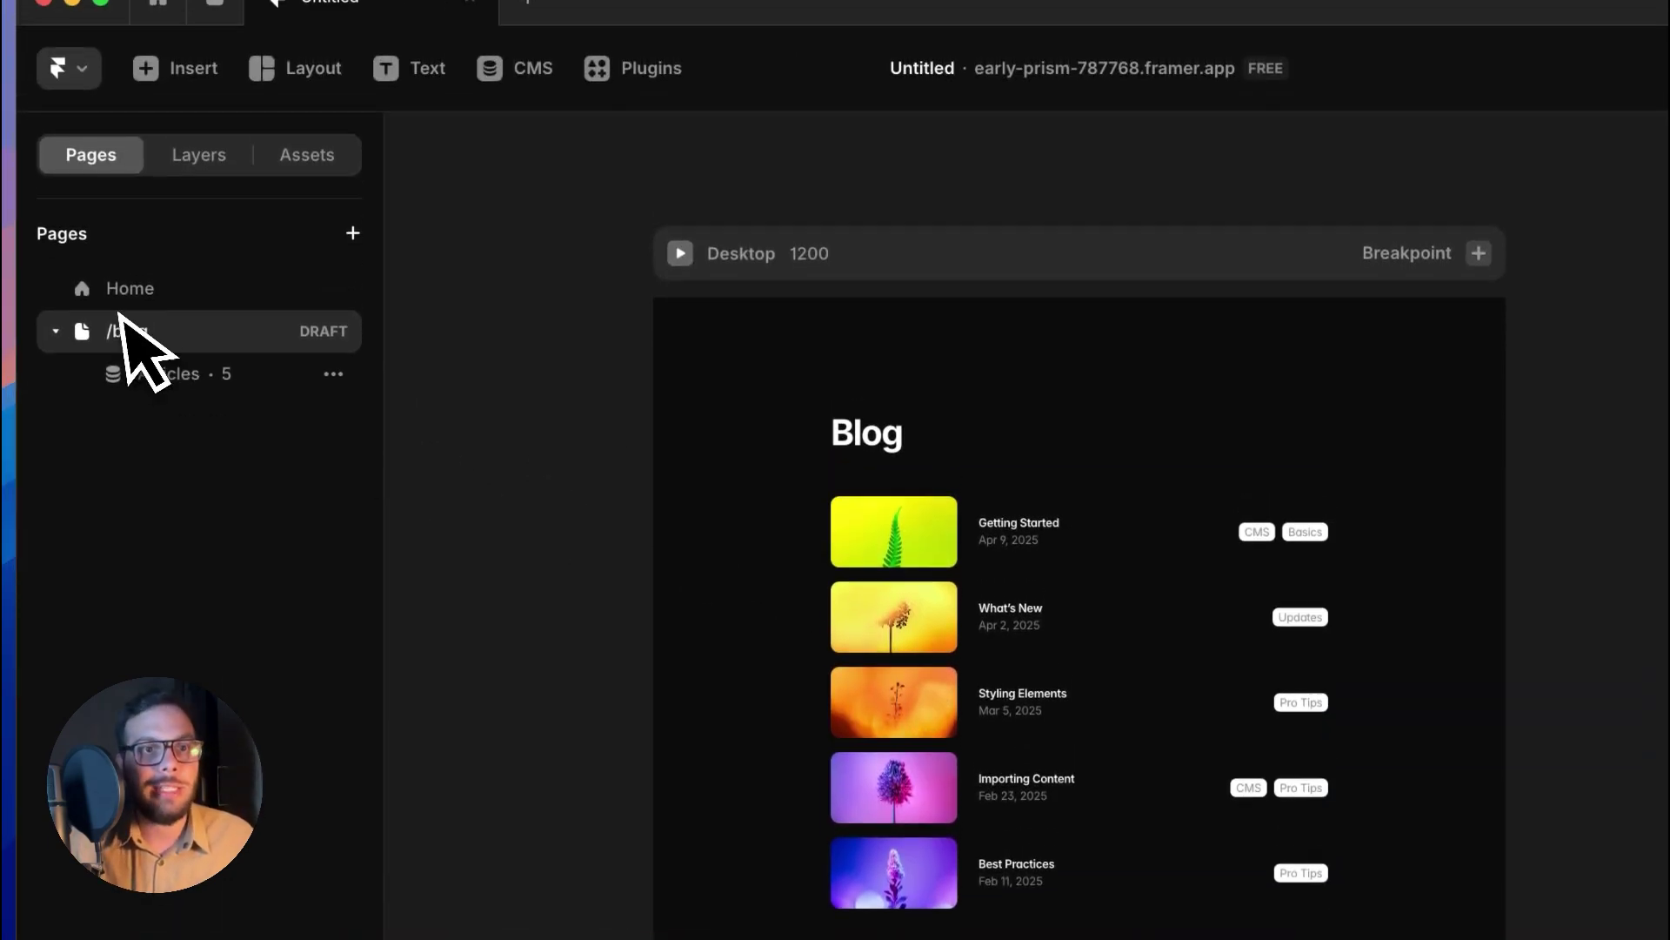
pyautogui.click(187, 287)
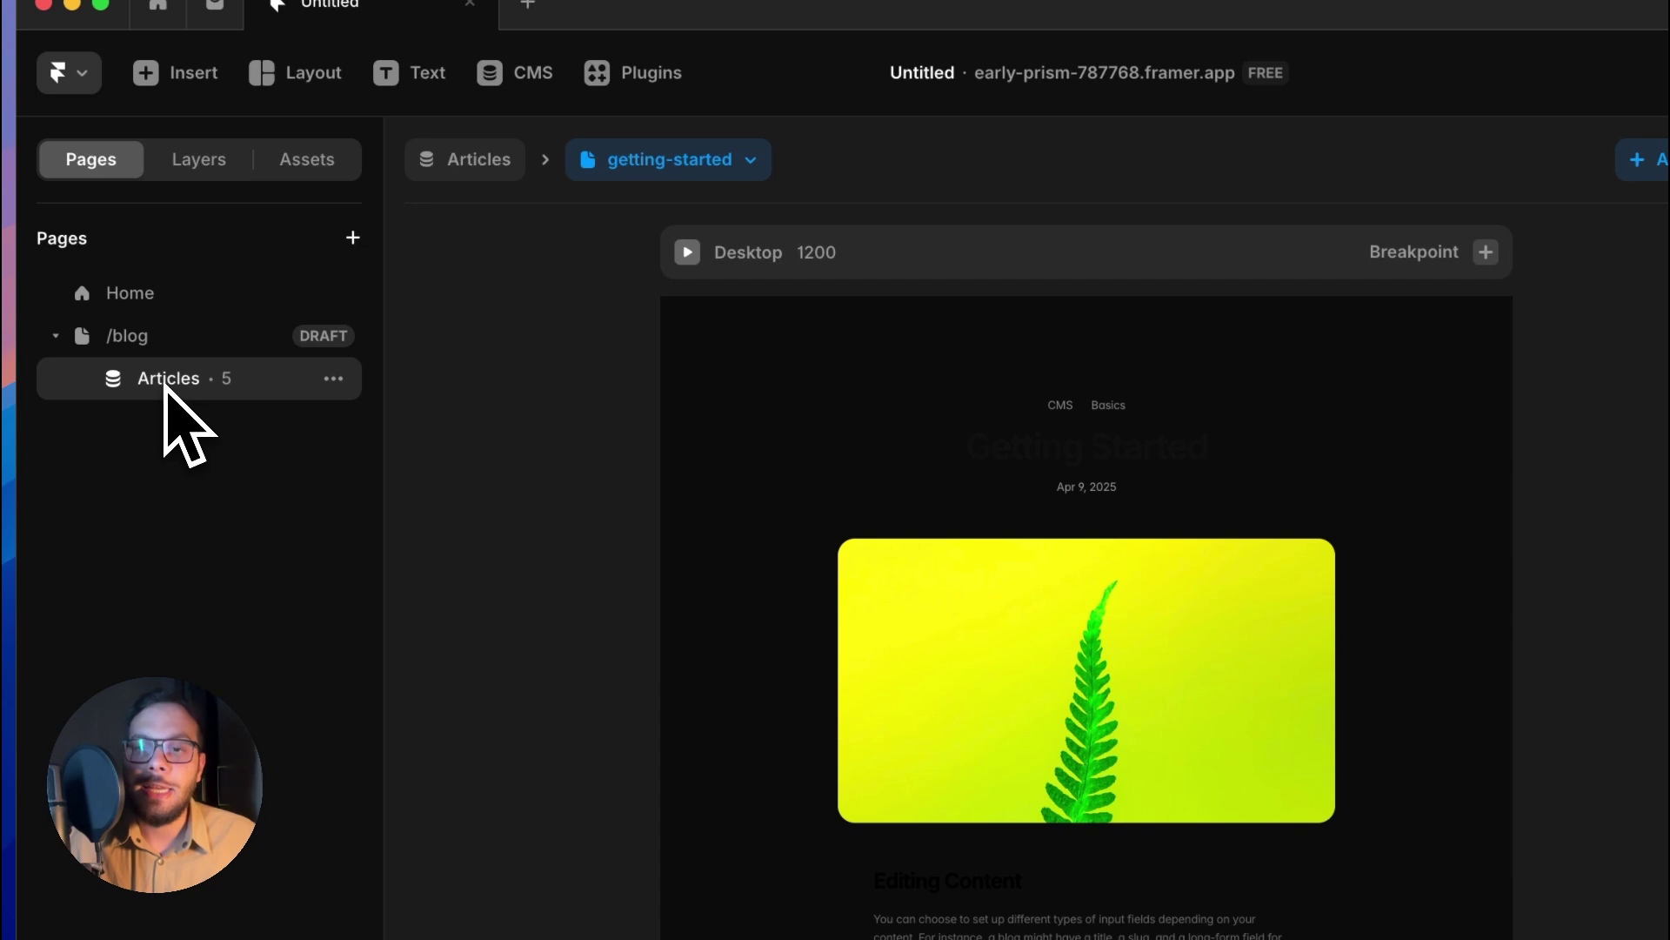
pyautogui.click(199, 78)
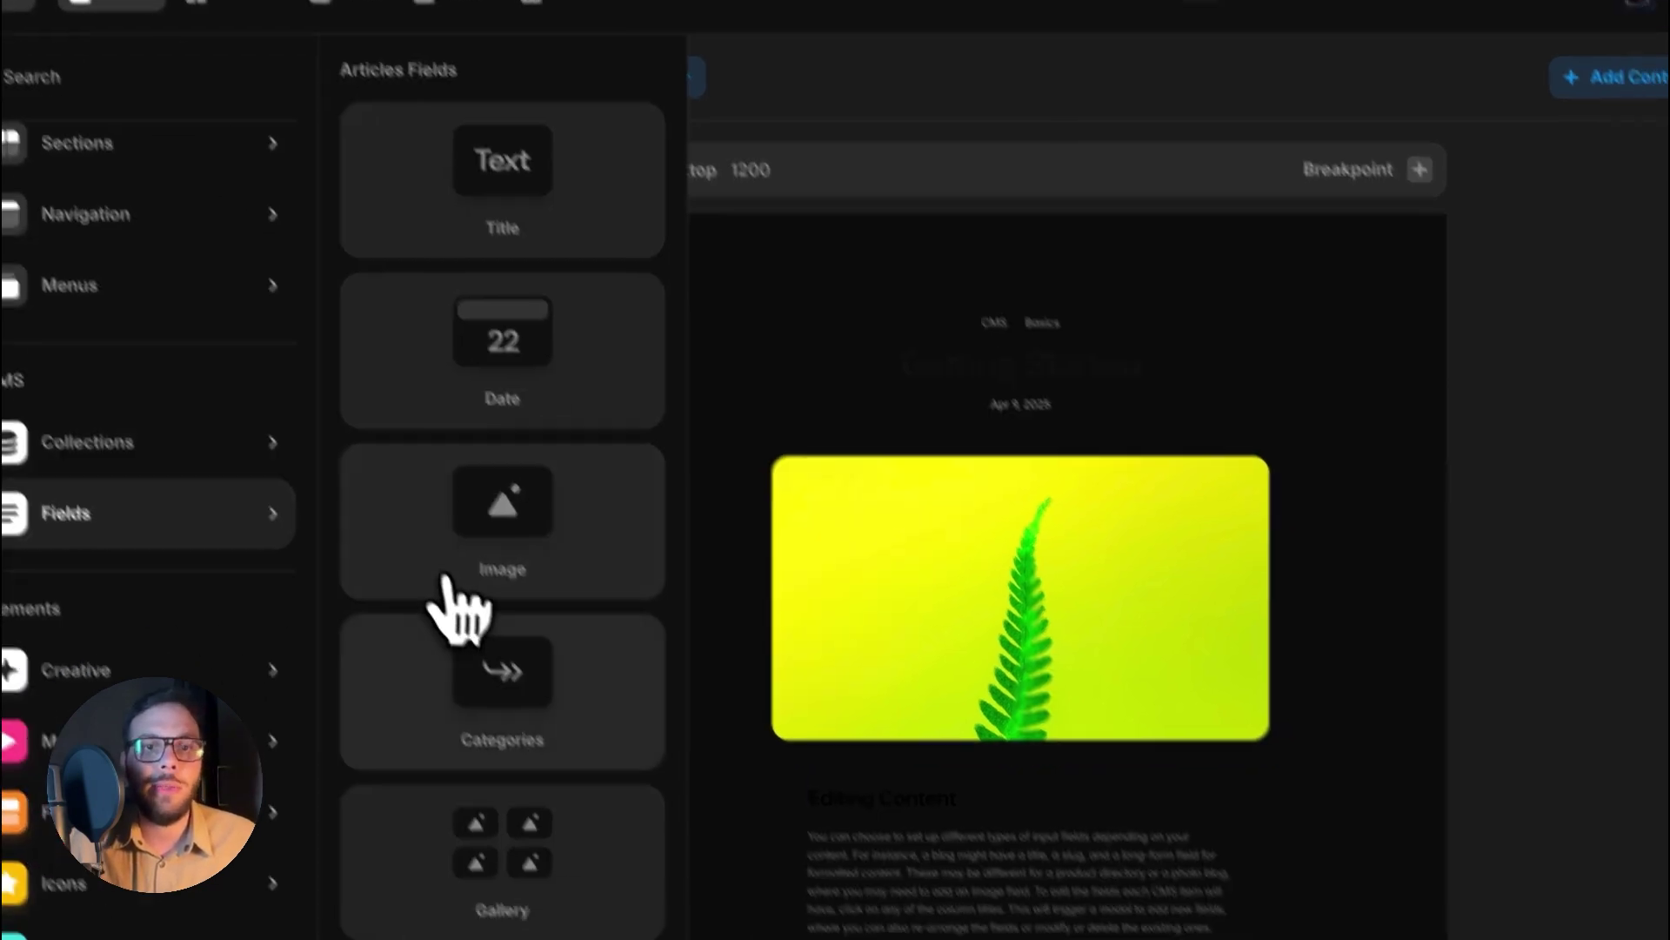
# Drop the Gallery field above the article's main image and inspect its stack and two-column grid.
pyautogui.scroll(-4, 570, 696)
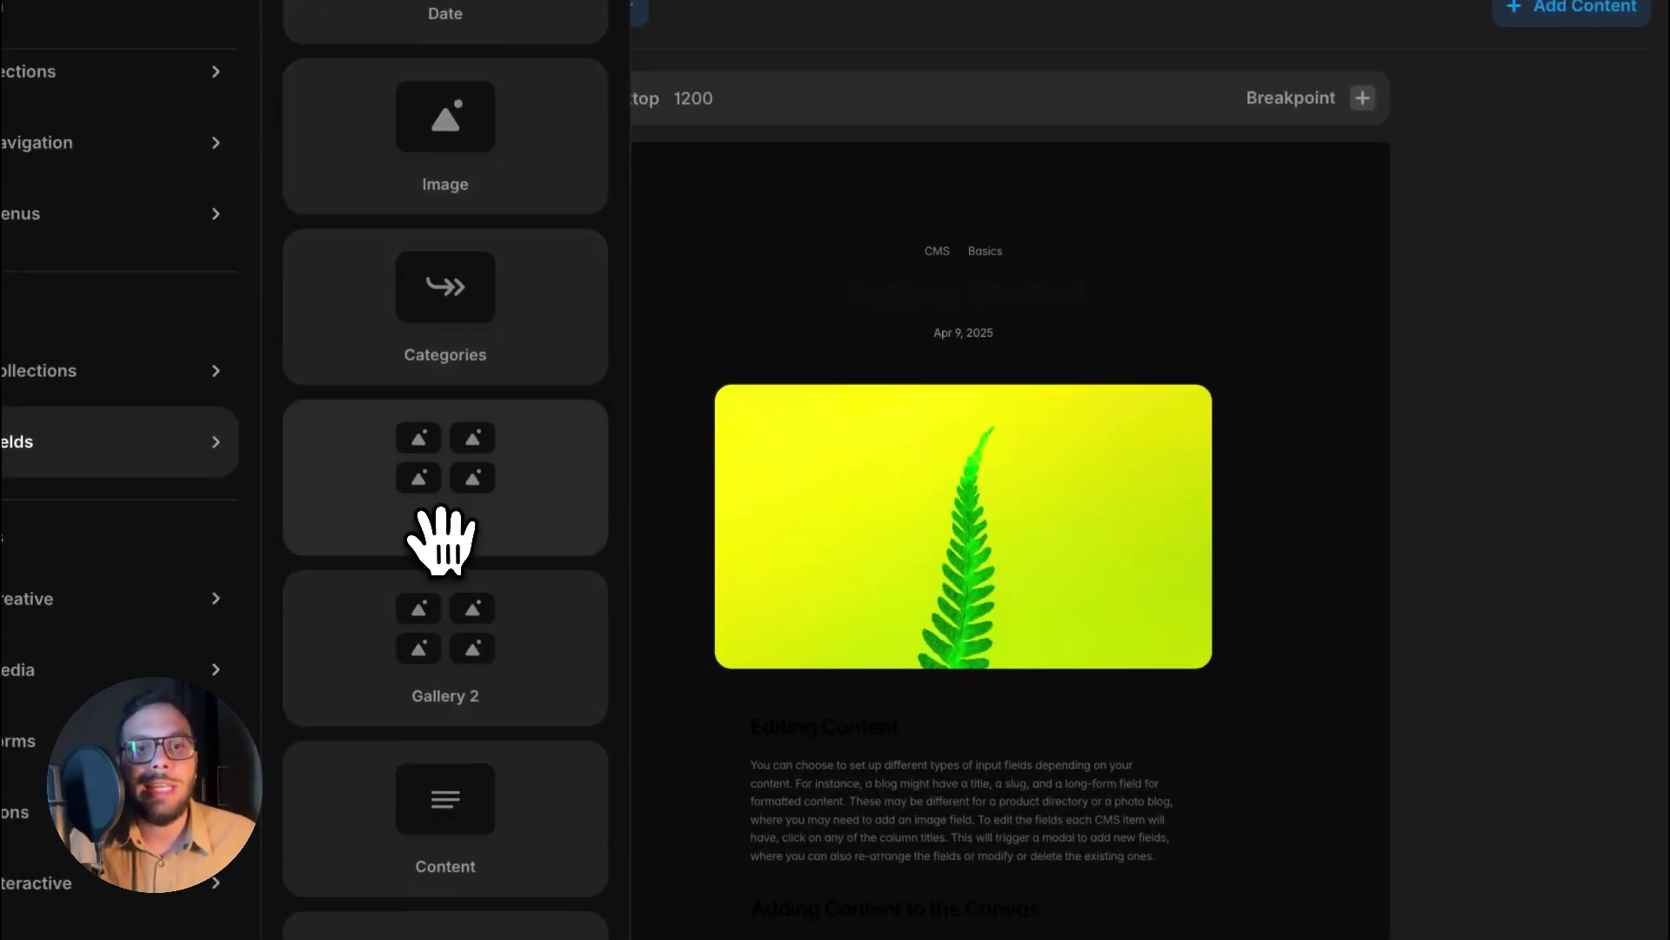
pyautogui.moveTo(442, 540); pyautogui.dragTo(949, 374)
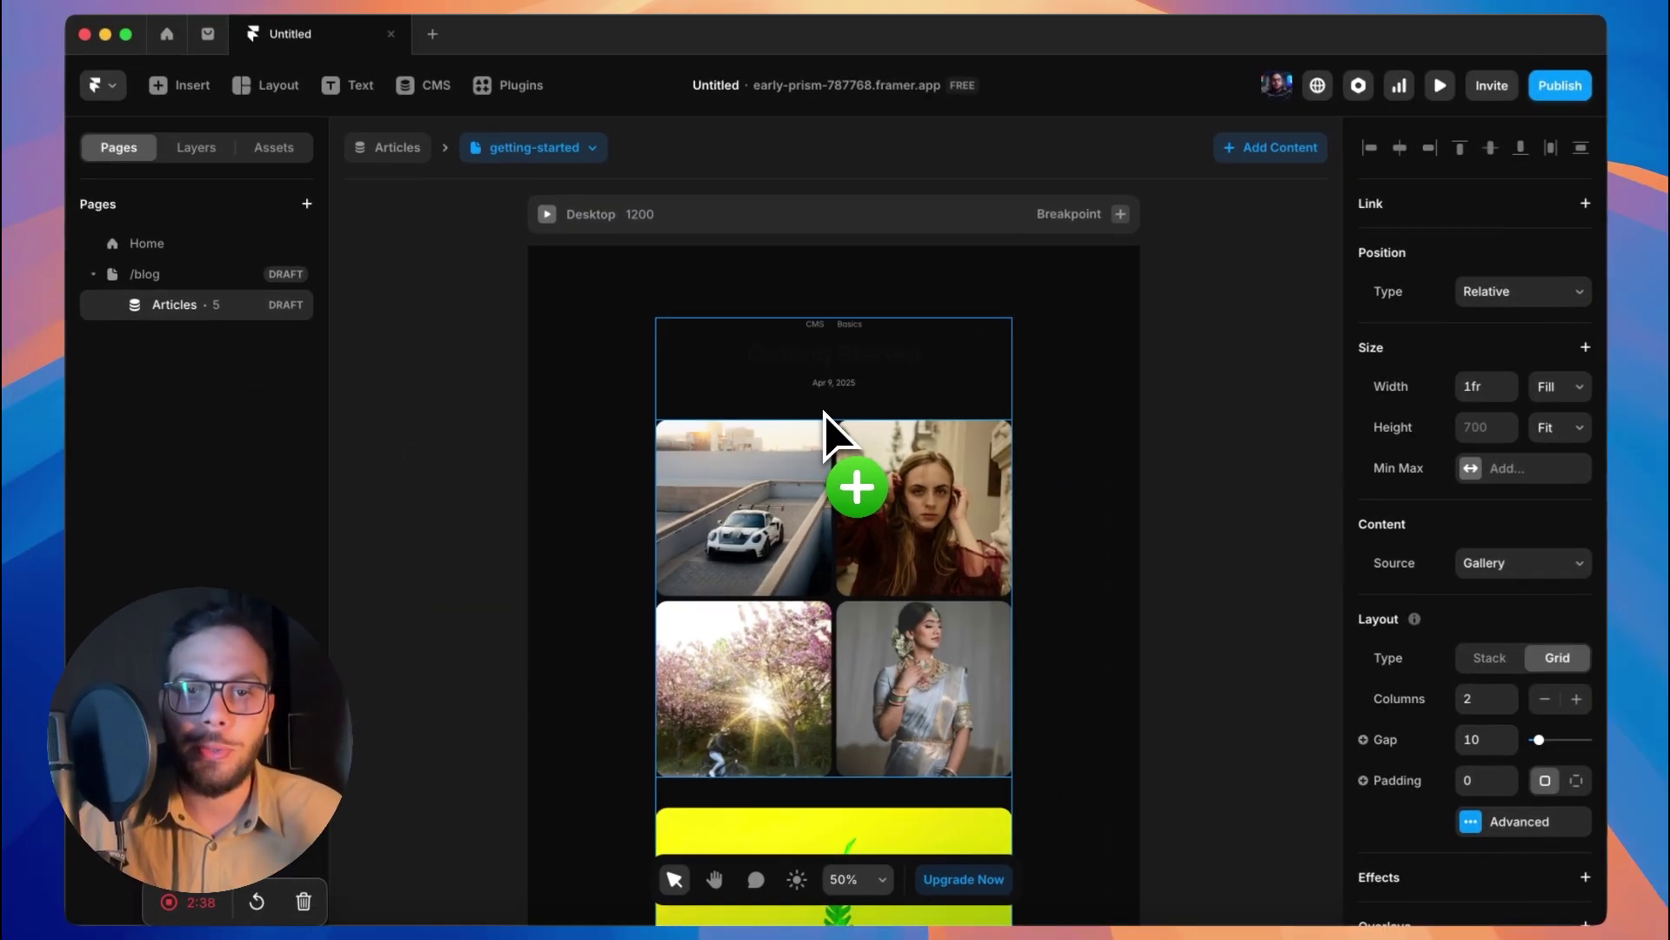
pyautogui.click(837, 424)
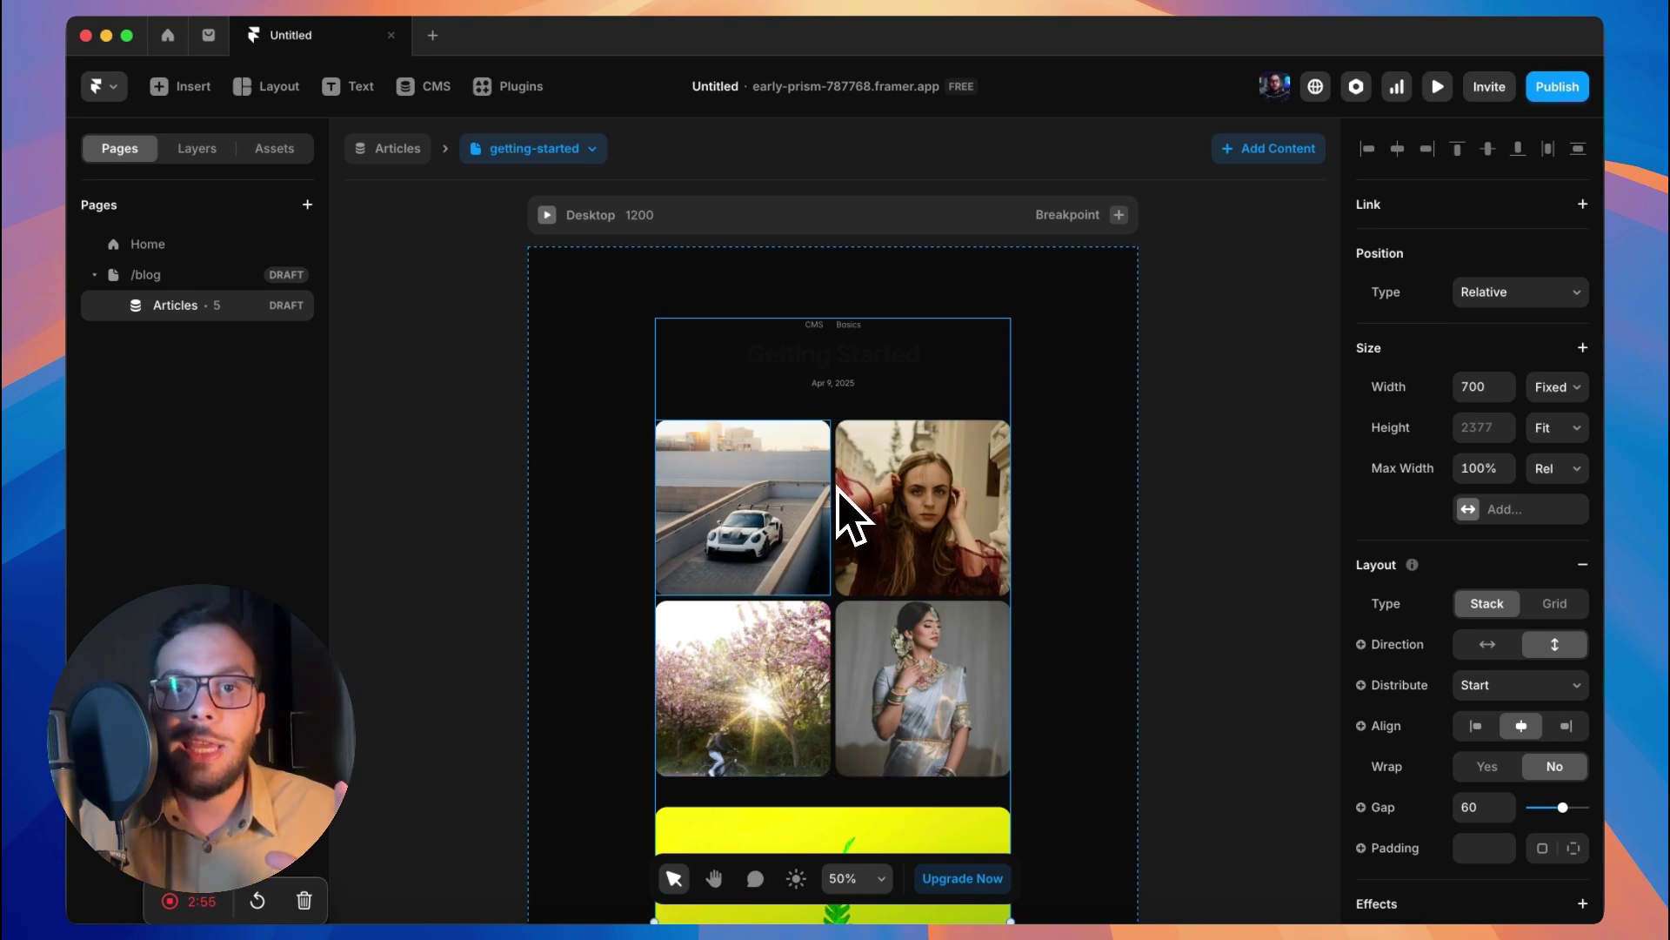
pyautogui.click(838, 468)
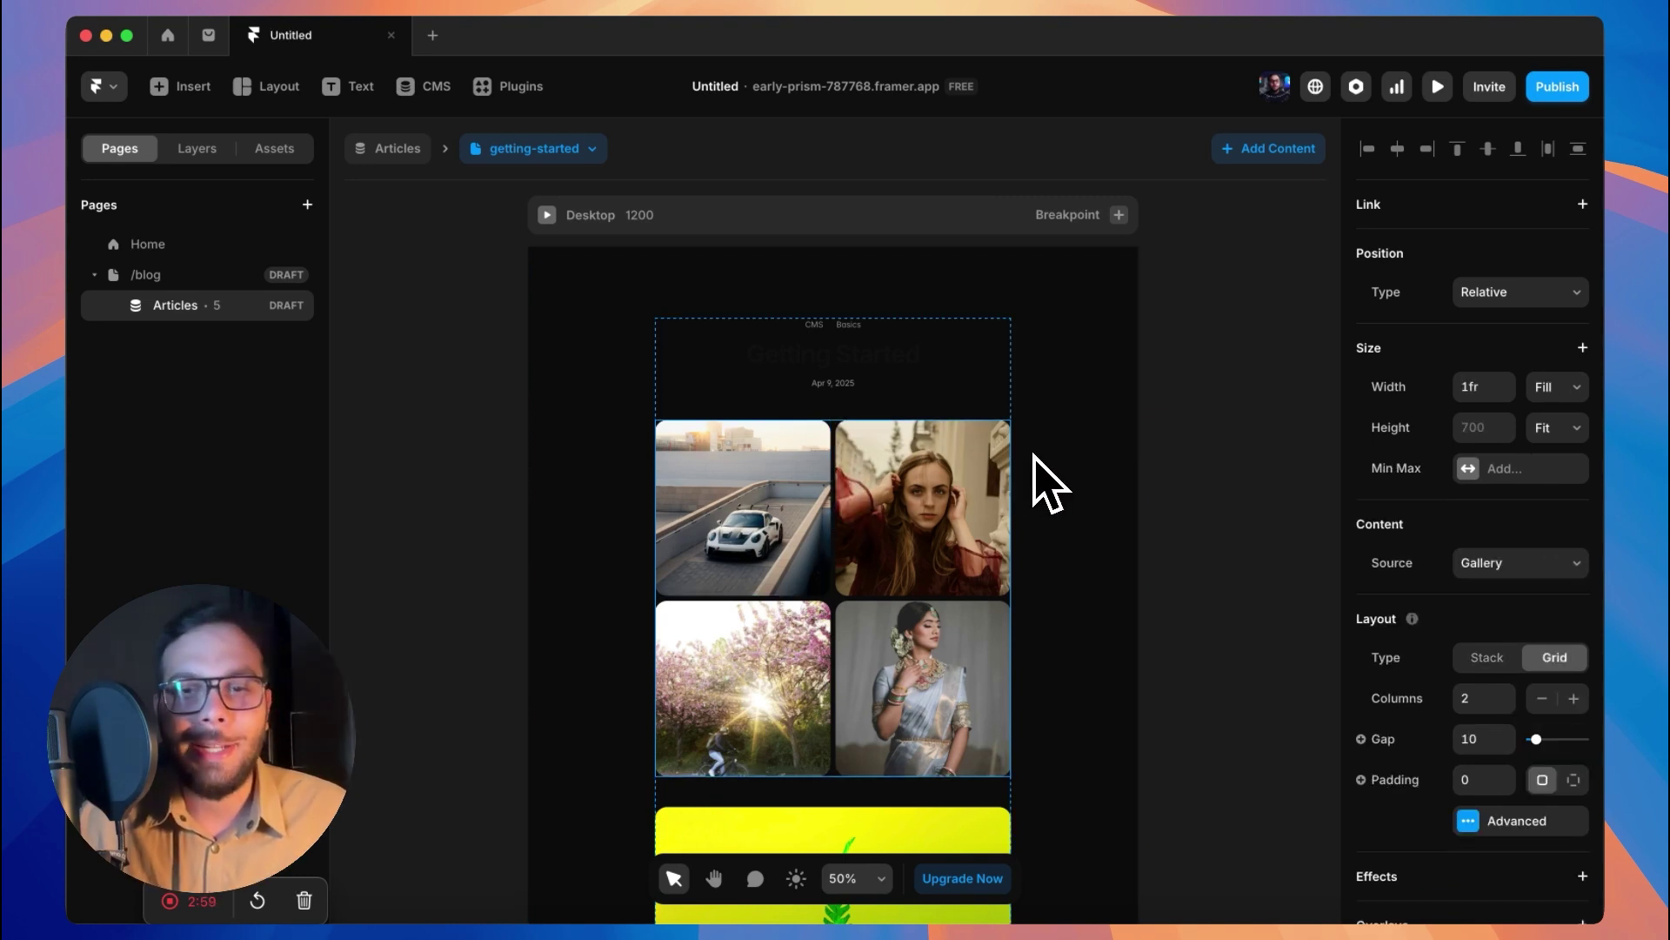
pyautogui.scroll(-2, 1051, 483)
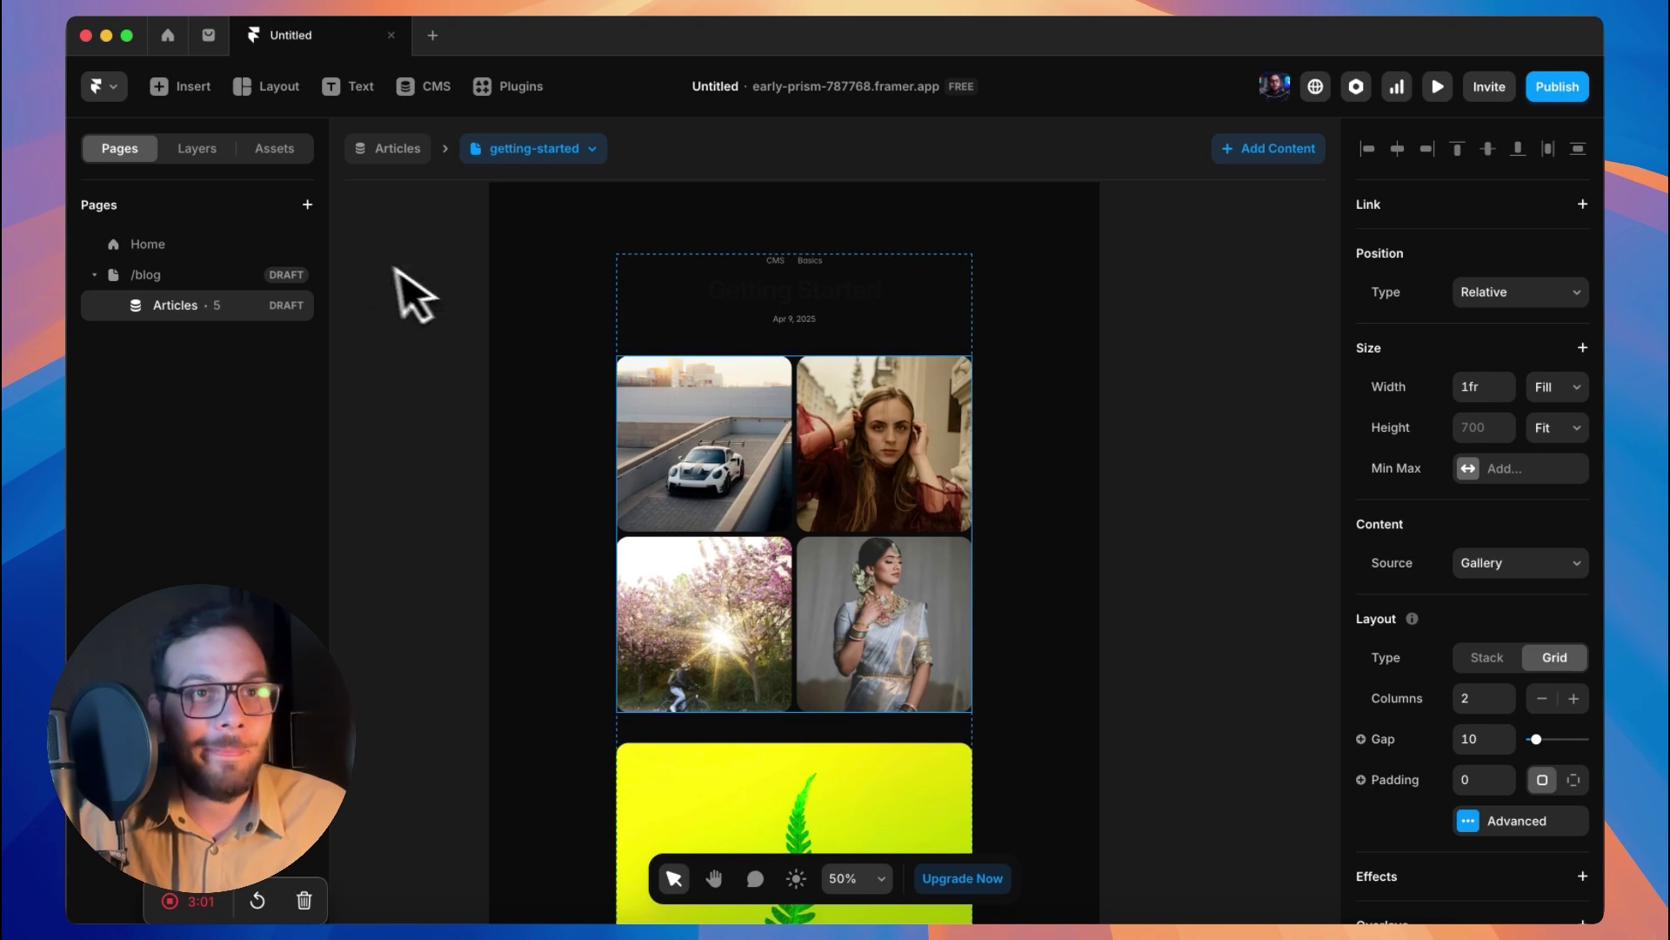
pyautogui.click(195, 150)
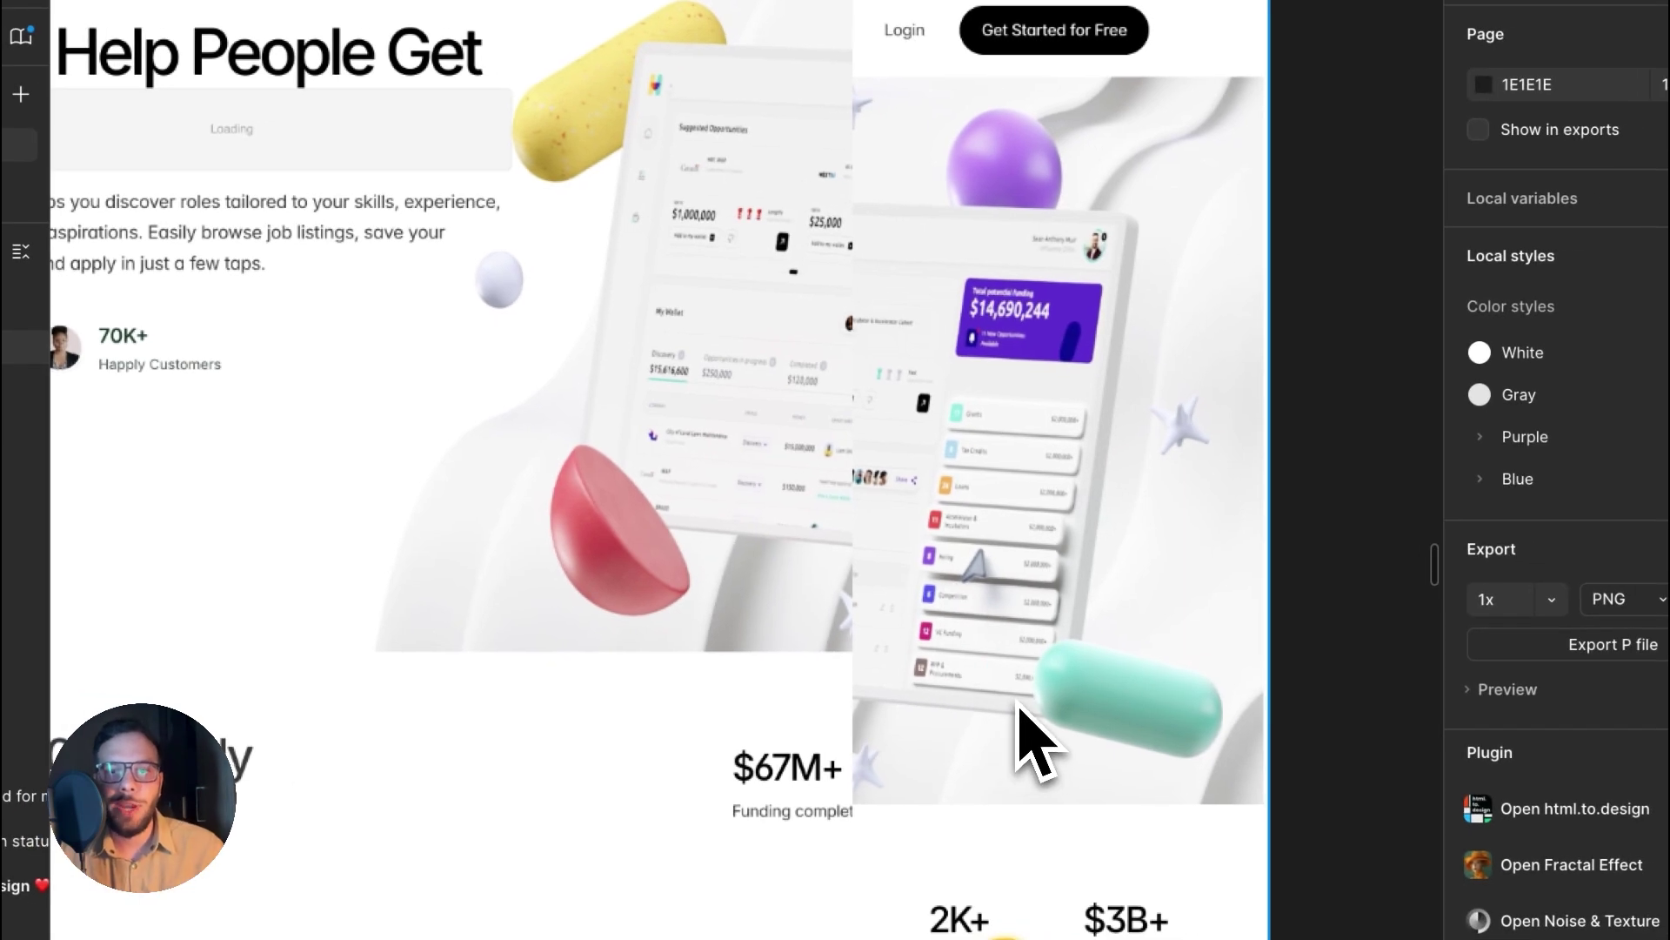
# Zoom around the design's hero dashboard screens and phone mockup search bar in Figma.
pyautogui.hotkey('alt', 'z')
pyautogui.click(1006, 595)
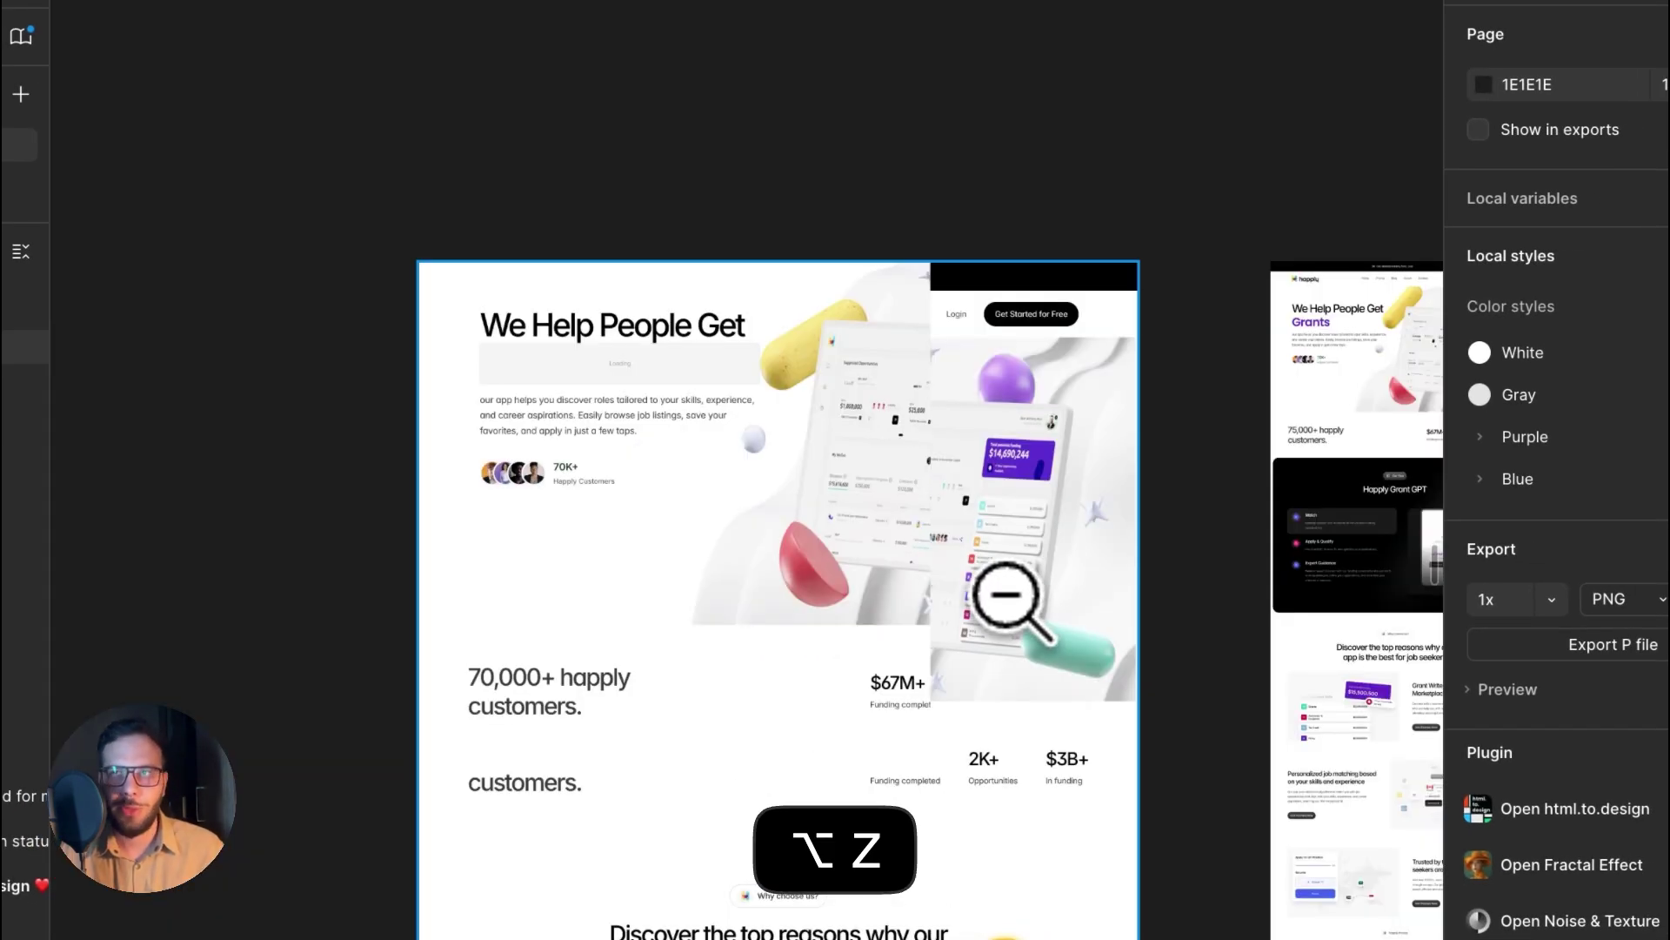
pyautogui.click(850, 477)
pyautogui.keyDown('alt'); pyautogui.click(884, 526); pyautogui.keyUp('alt')
pyautogui.click(1030, 518)
pyautogui.click(1029, 518)
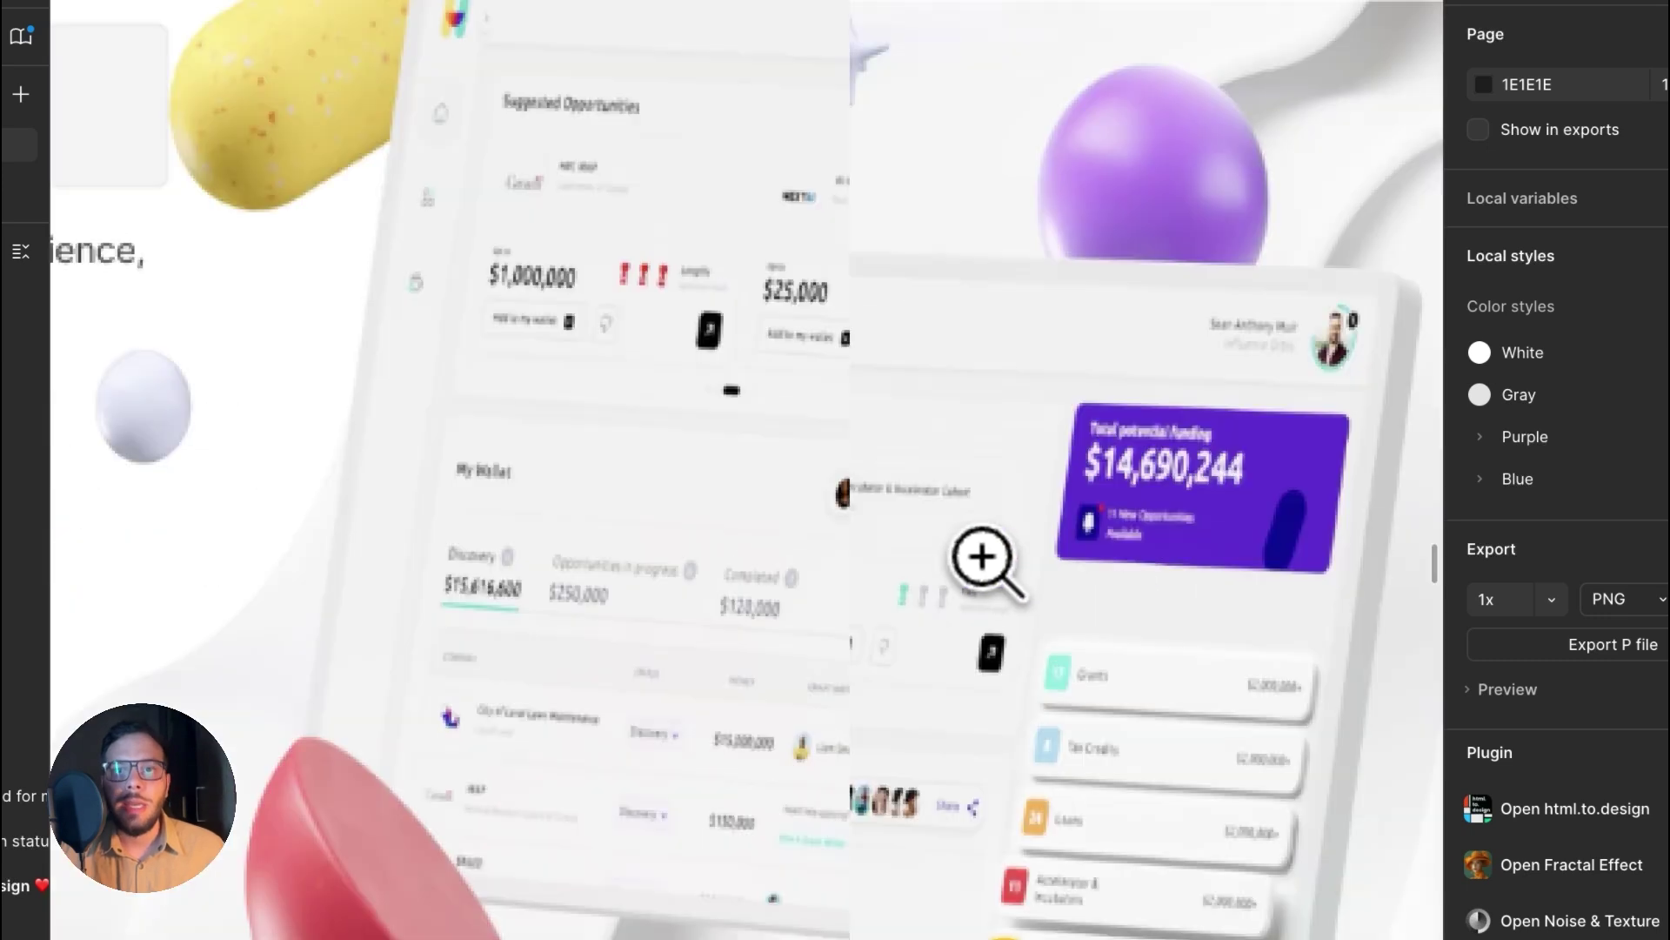
pyautogui.scroll(-5, 970, 566)
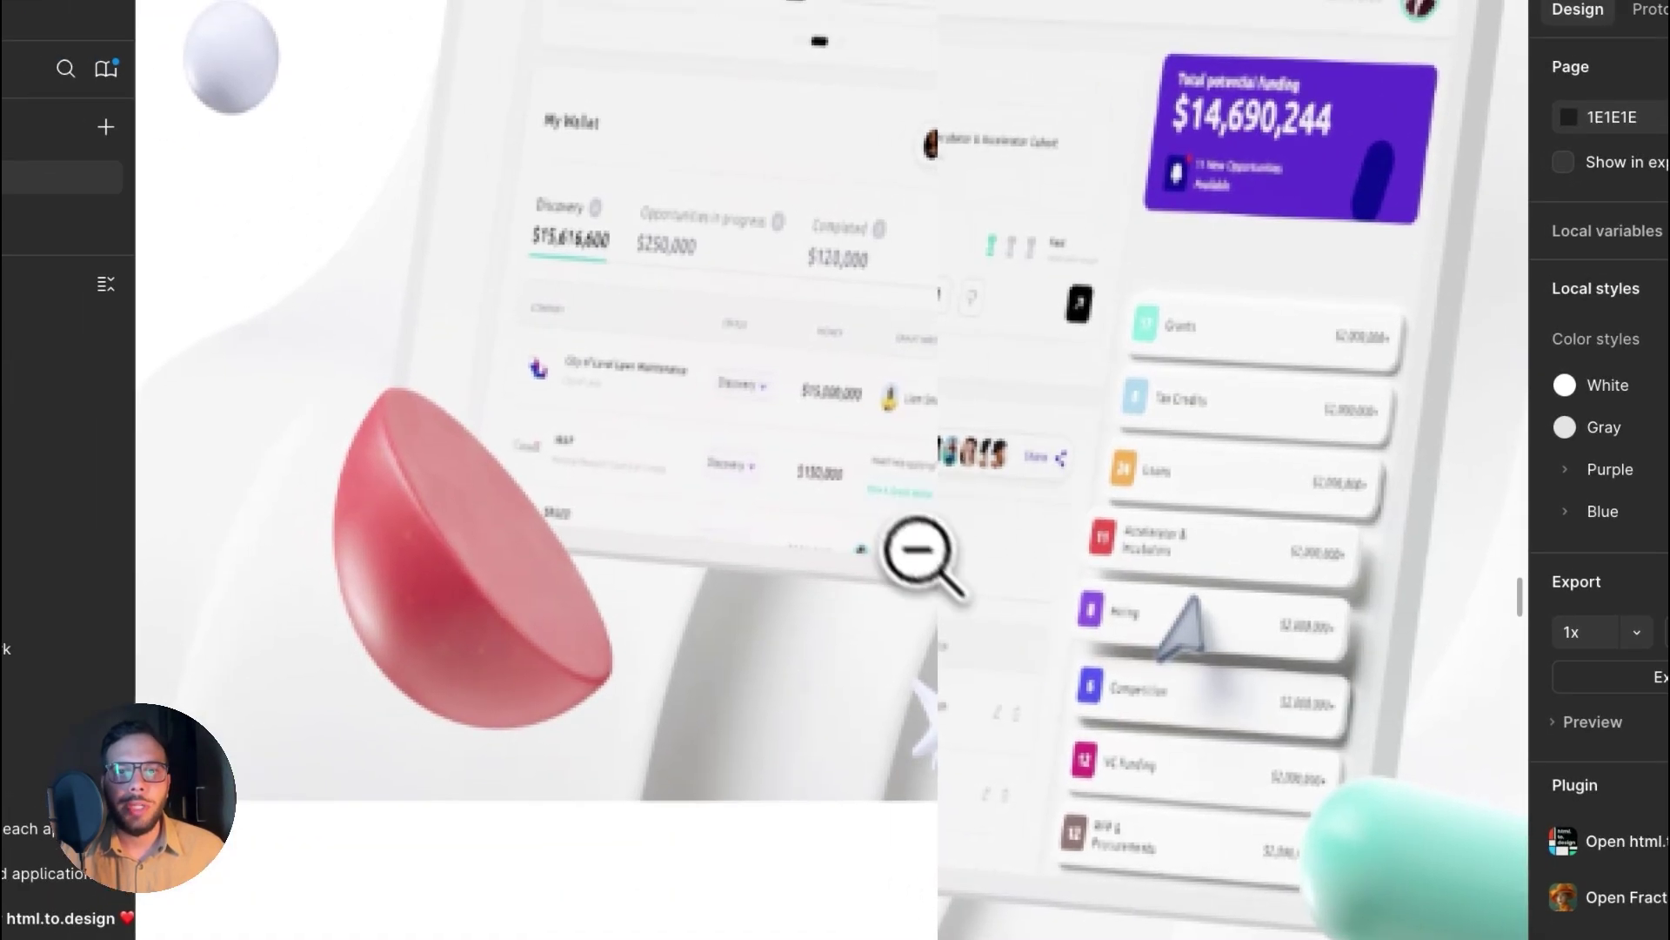
pyautogui.keyDown('alt'); pyautogui.click(1105, 490); pyautogui.keyUp('alt')
pyautogui.scroll(-10, 1104, 490)
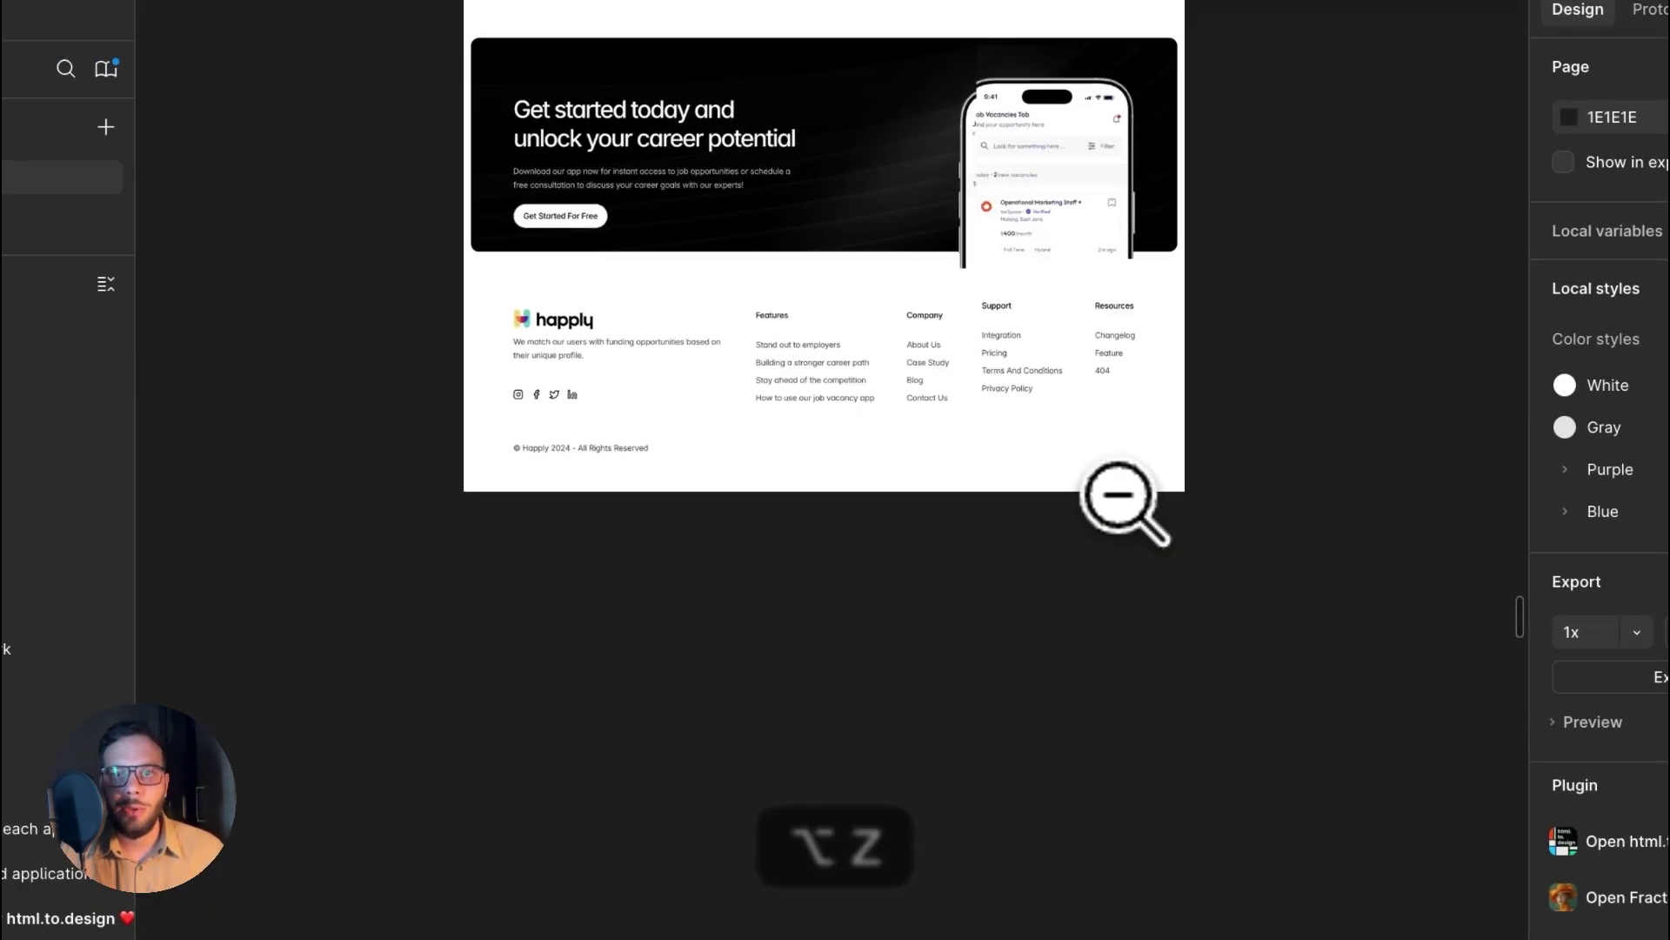
pyautogui.click(1048, 157)
pyautogui.scroll(2, 995, 233)
pyautogui.scroll(3, 995, 233)
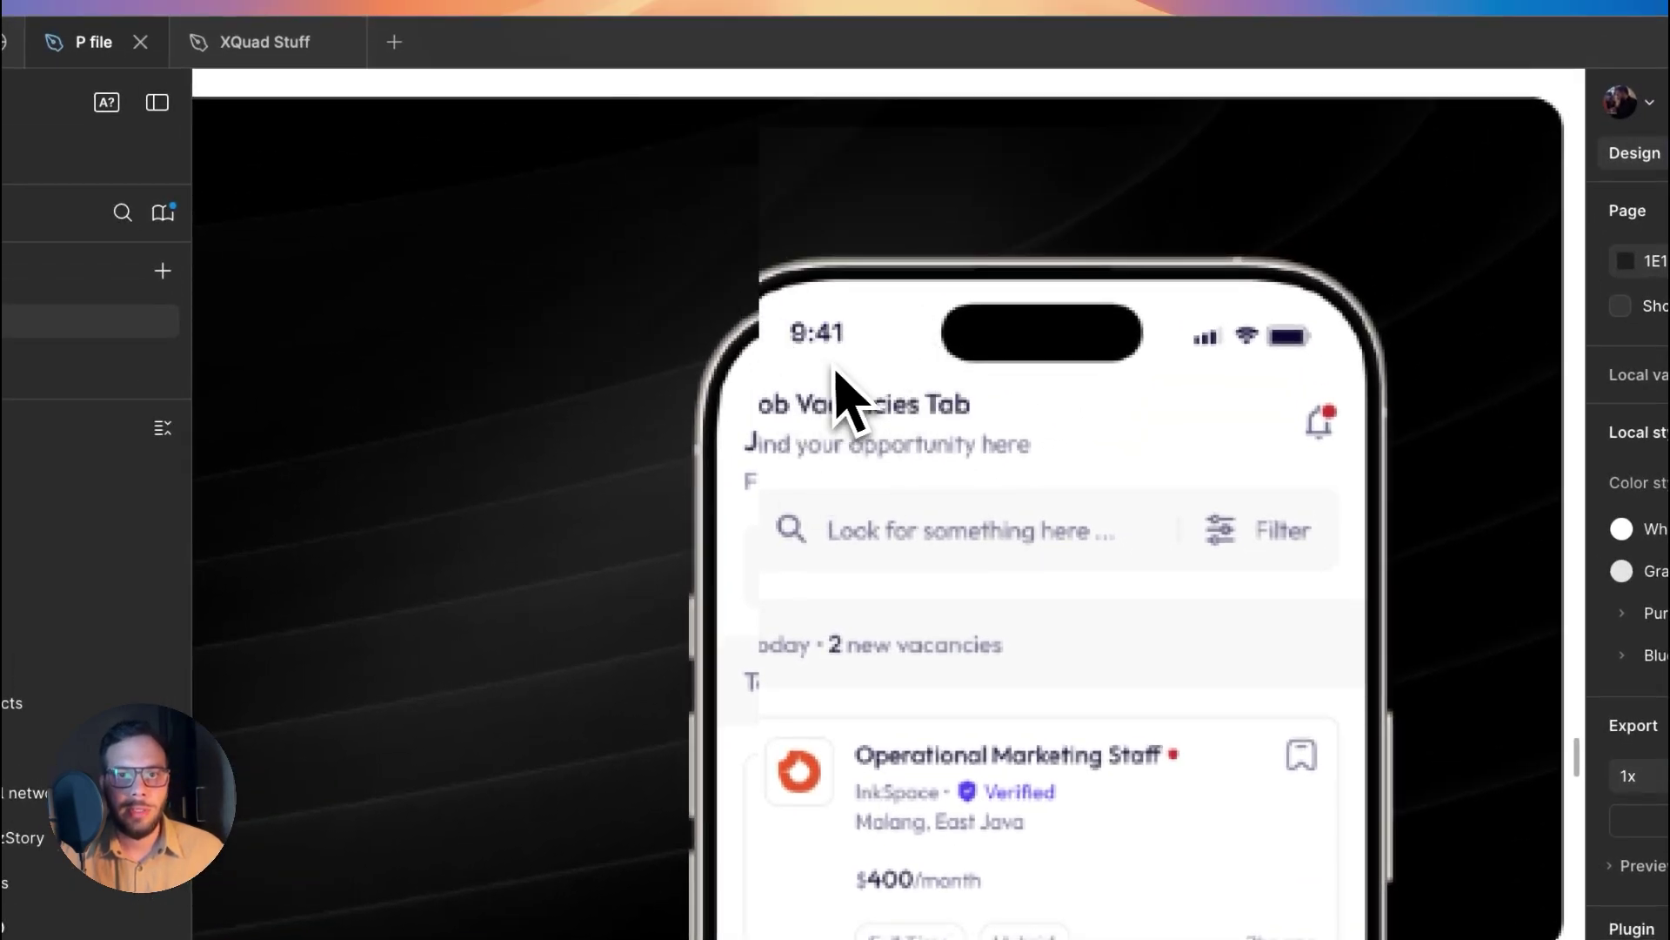
pyautogui.keyDown('alt'); pyautogui.click(865, 392); pyautogui.keyUp('alt')
pyautogui.keyDown('alt'); pyautogui.click(857, 557); pyautogui.keyUp('alt')
pyautogui.scroll(4, 852, 453)
pyautogui.keyDown('alt'); pyautogui.click(852, 352); pyautogui.keyUp('alt')
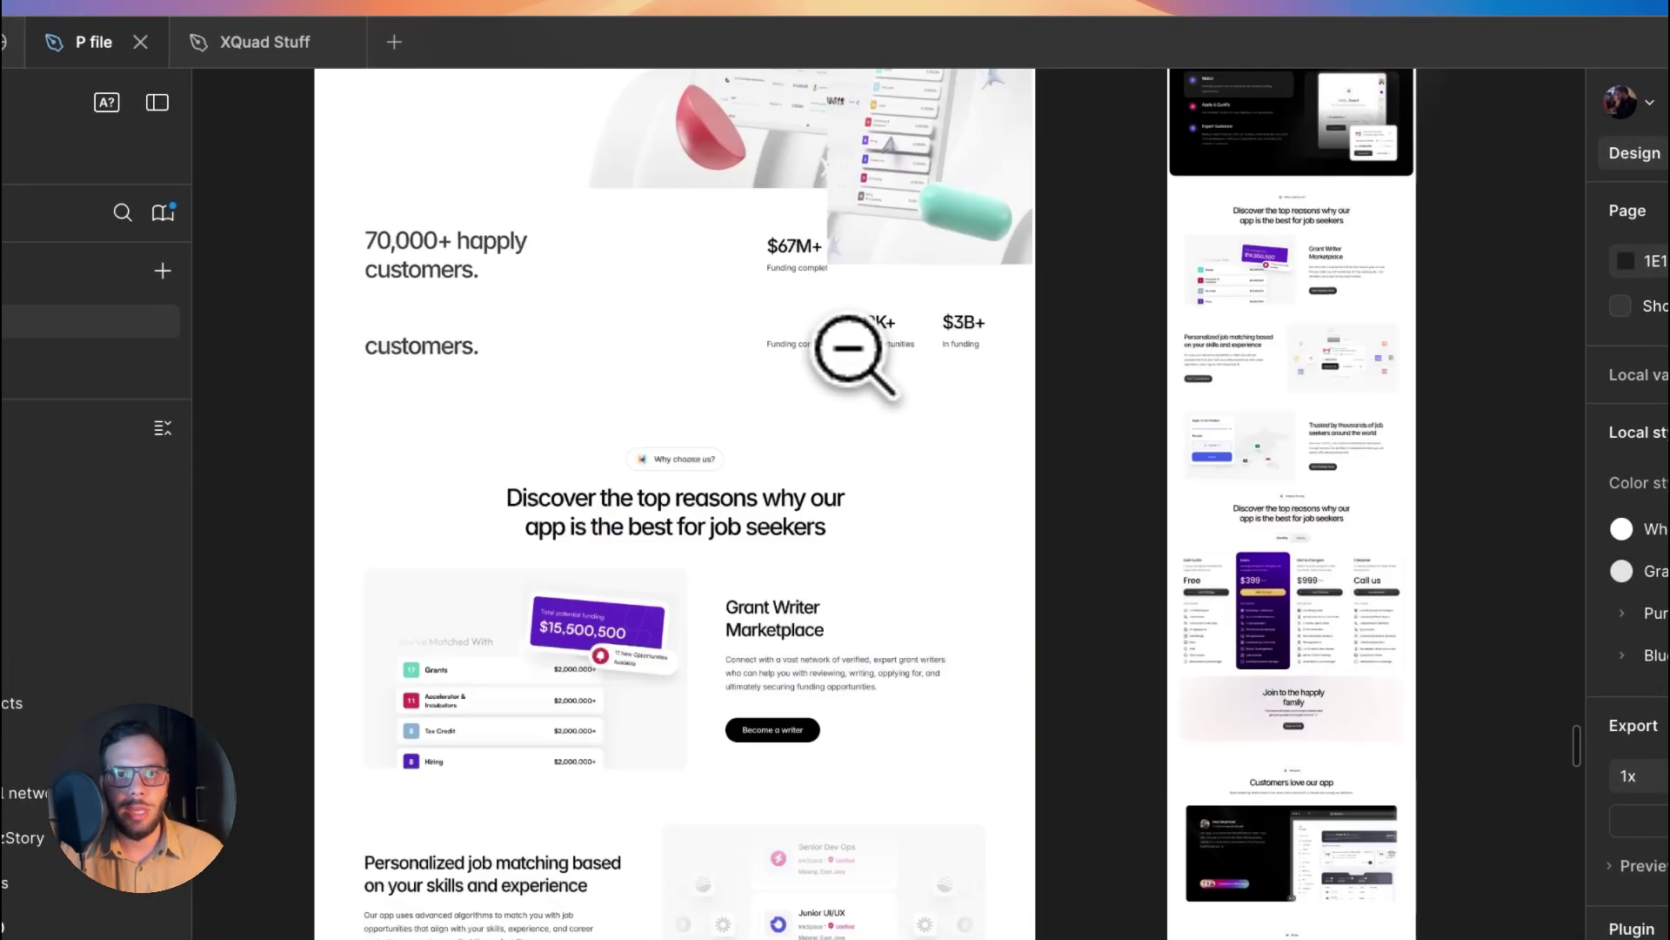
pyautogui.keyDown('alt'); pyautogui.click(853, 352); pyautogui.keyUp('alt')
pyautogui.hscroll(3, 852, 352)
# Zoom into the Happly artboard's hero section, scroll through it, then switch to Framer.
pyautogui.click(809, 279)
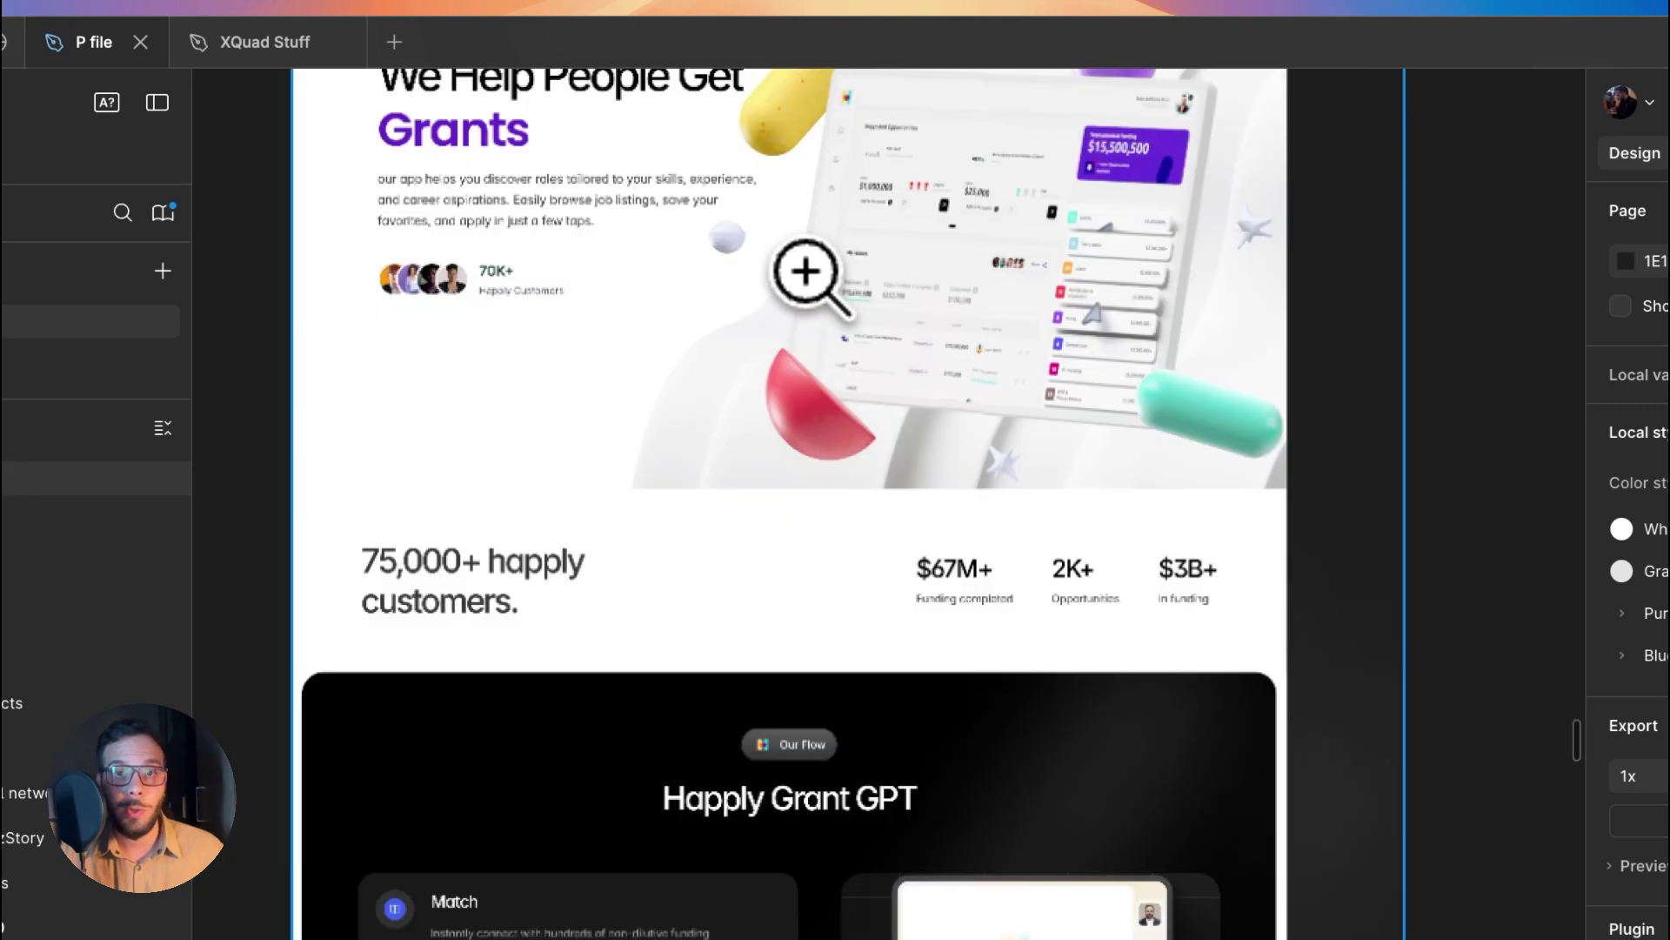
pyautogui.keyDown('alt'); pyautogui.click(802, 369); pyautogui.keyUp('alt')
pyautogui.scroll(3, 812, 272)
pyautogui.click(808, 348)
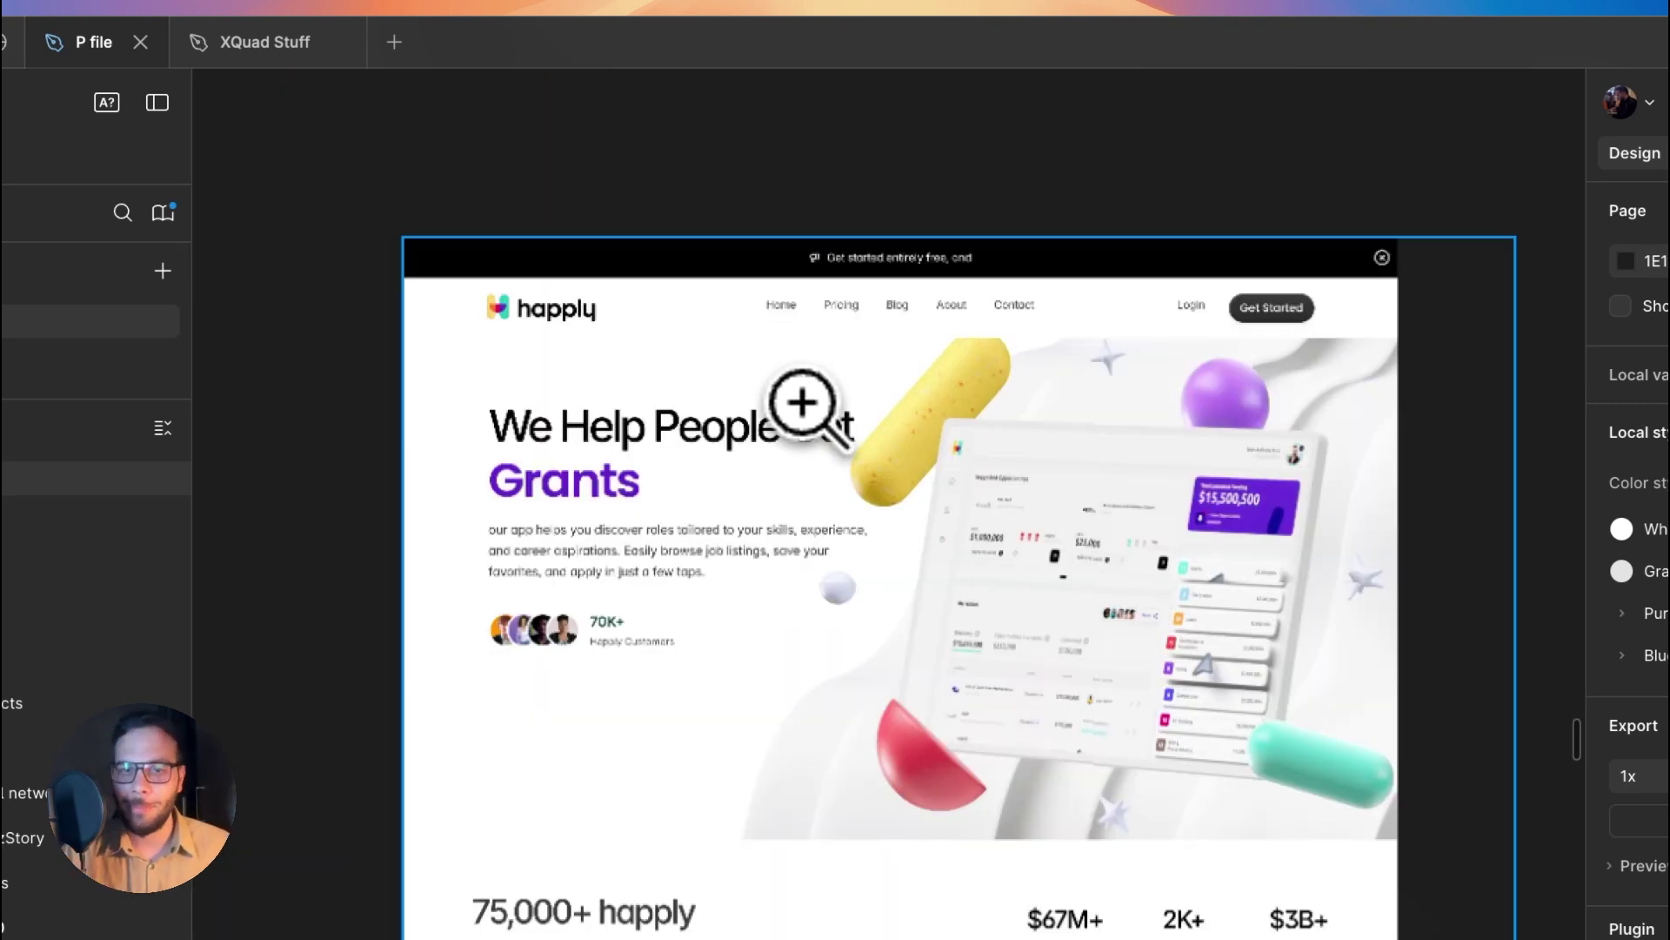
pyautogui.scroll(-15, 883, 392)
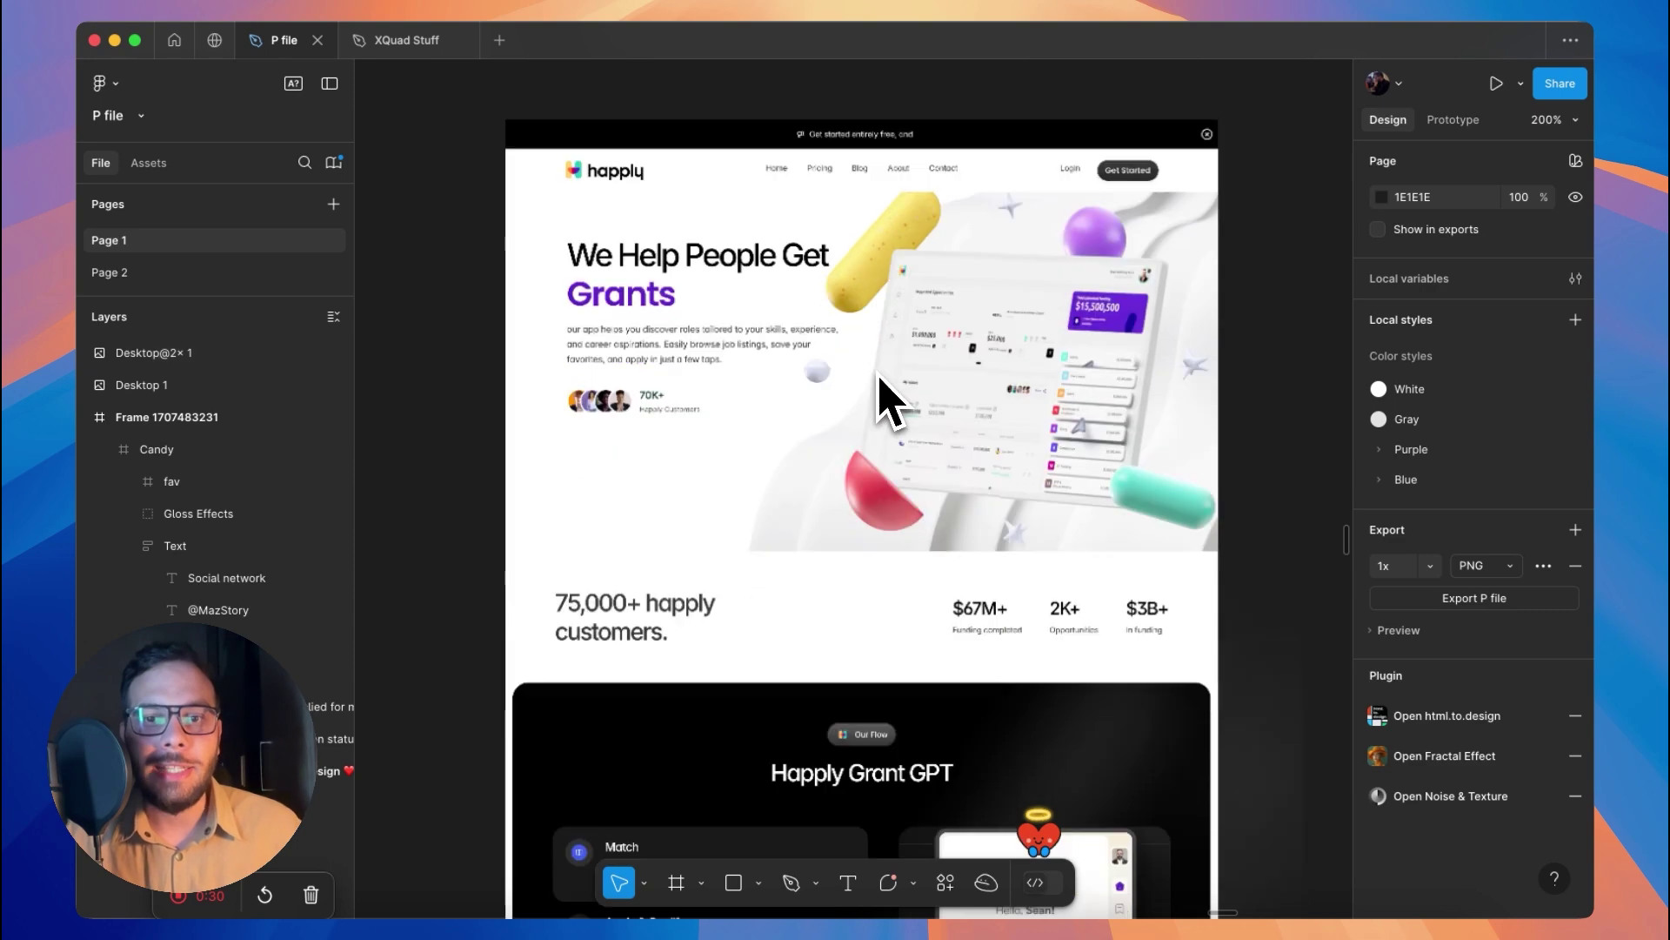
pyautogui.scroll(-10, 883, 391)
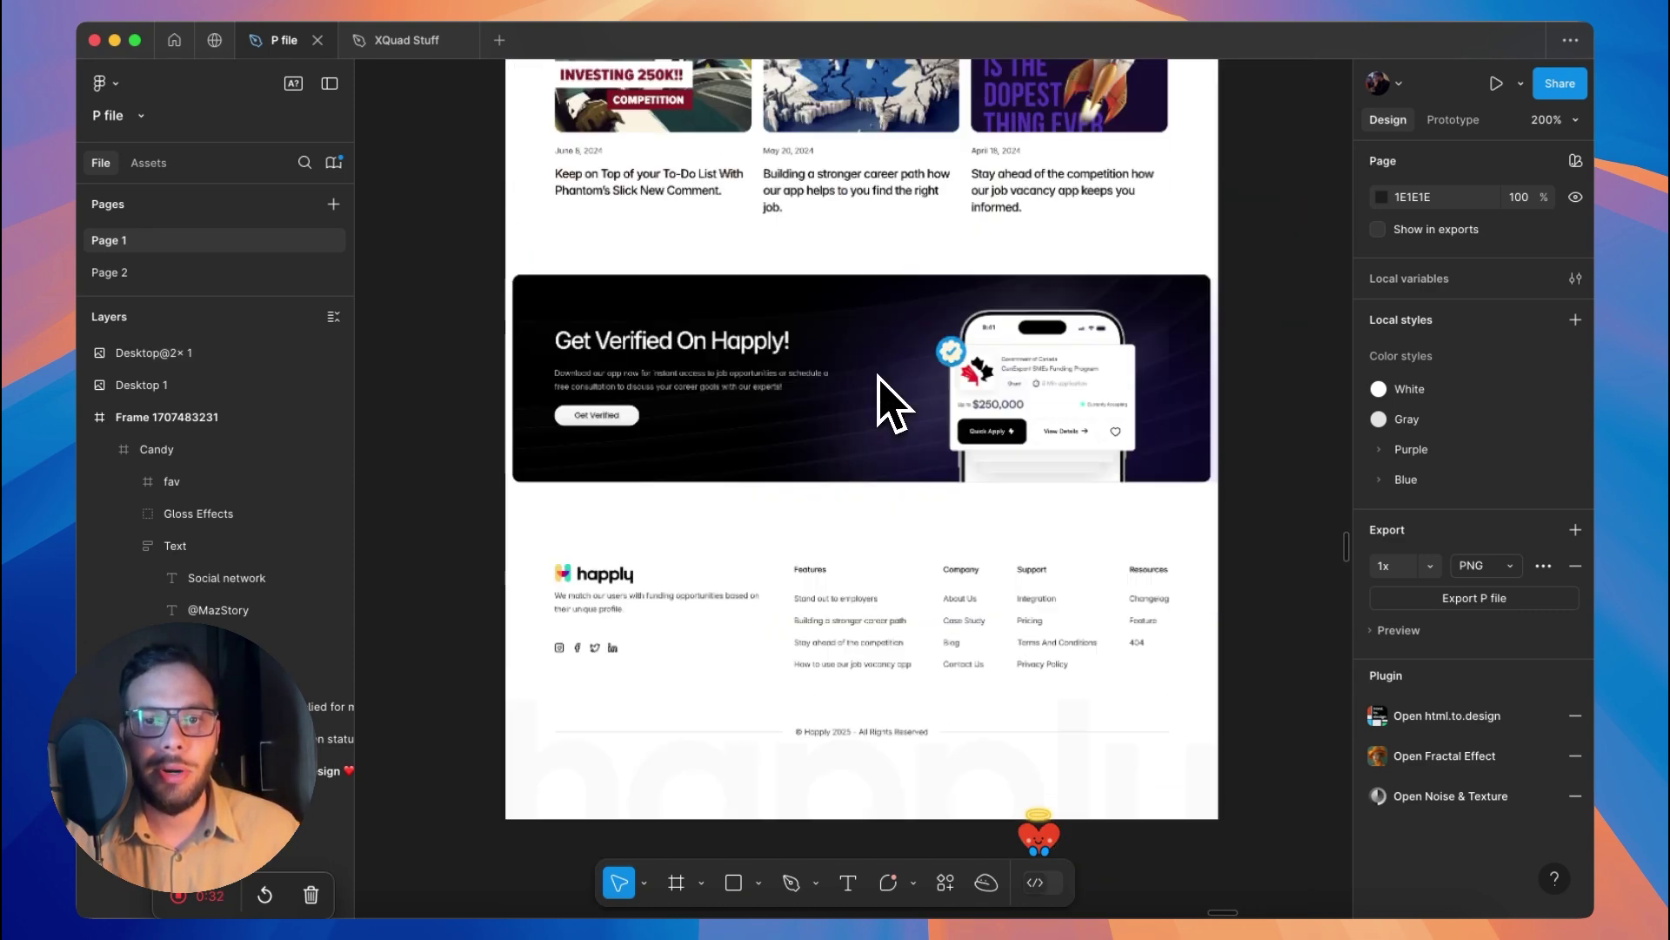
pyautogui.scroll(15, 883, 392)
pyautogui.scroll(10, 892, 391)
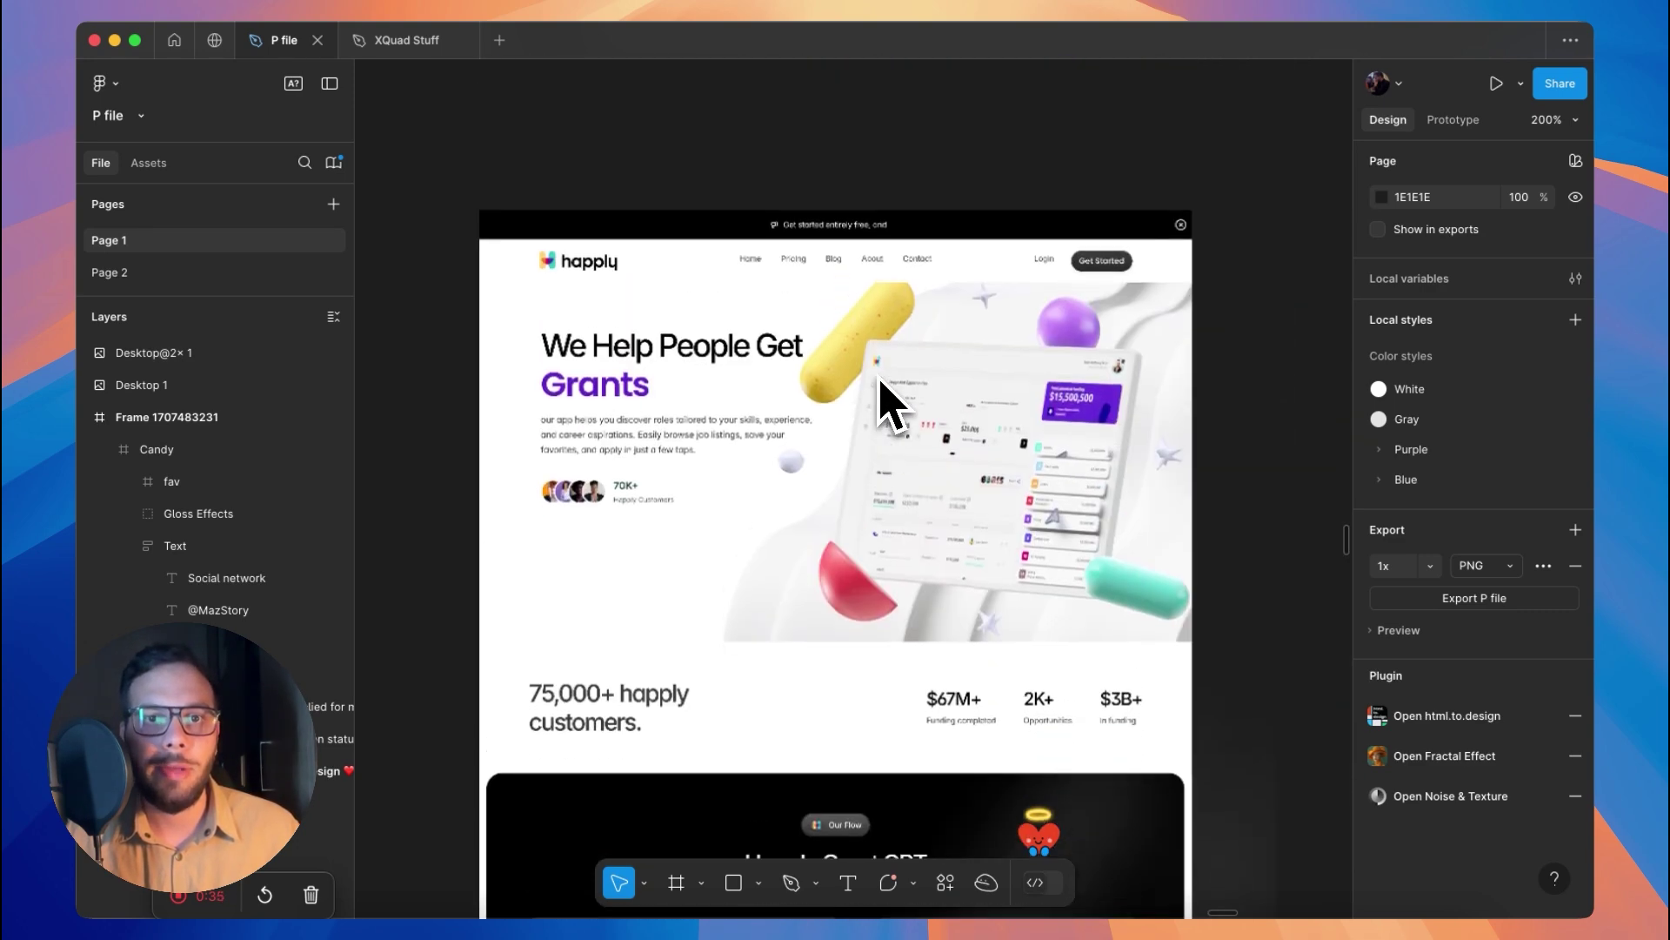
pyautogui.keyDown('alt'); pyautogui.click(876, 372); pyautogui.keyUp('alt')
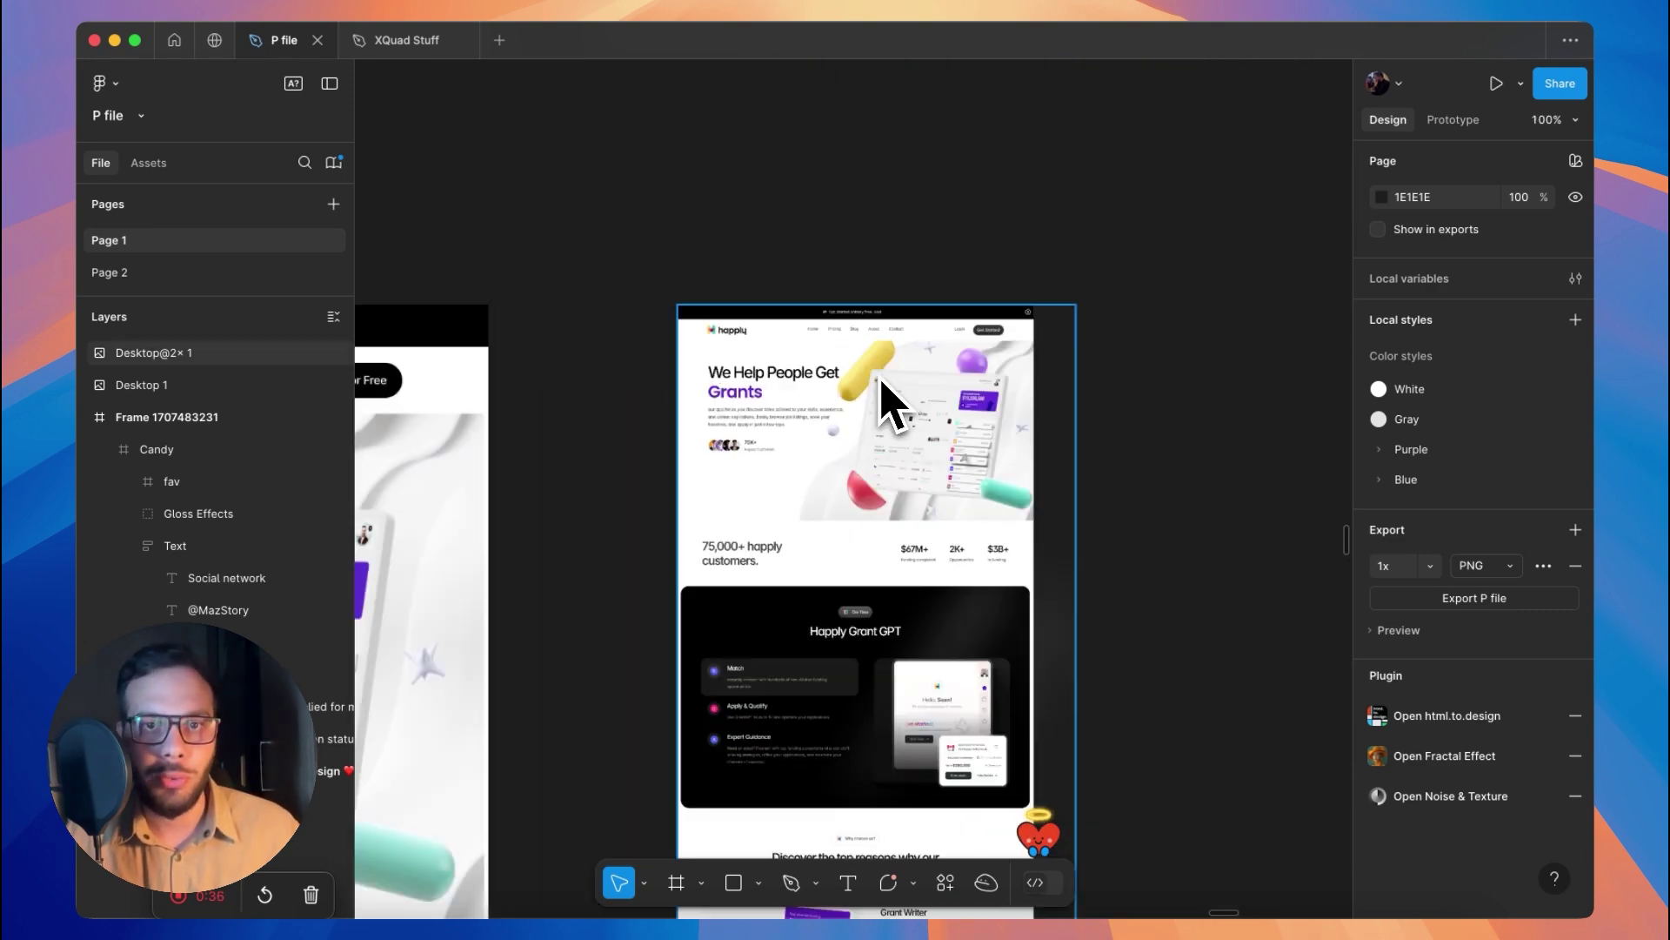
pyautogui.keyDown('alt'); pyautogui.click(1033, 421); pyautogui.keyUp('alt')
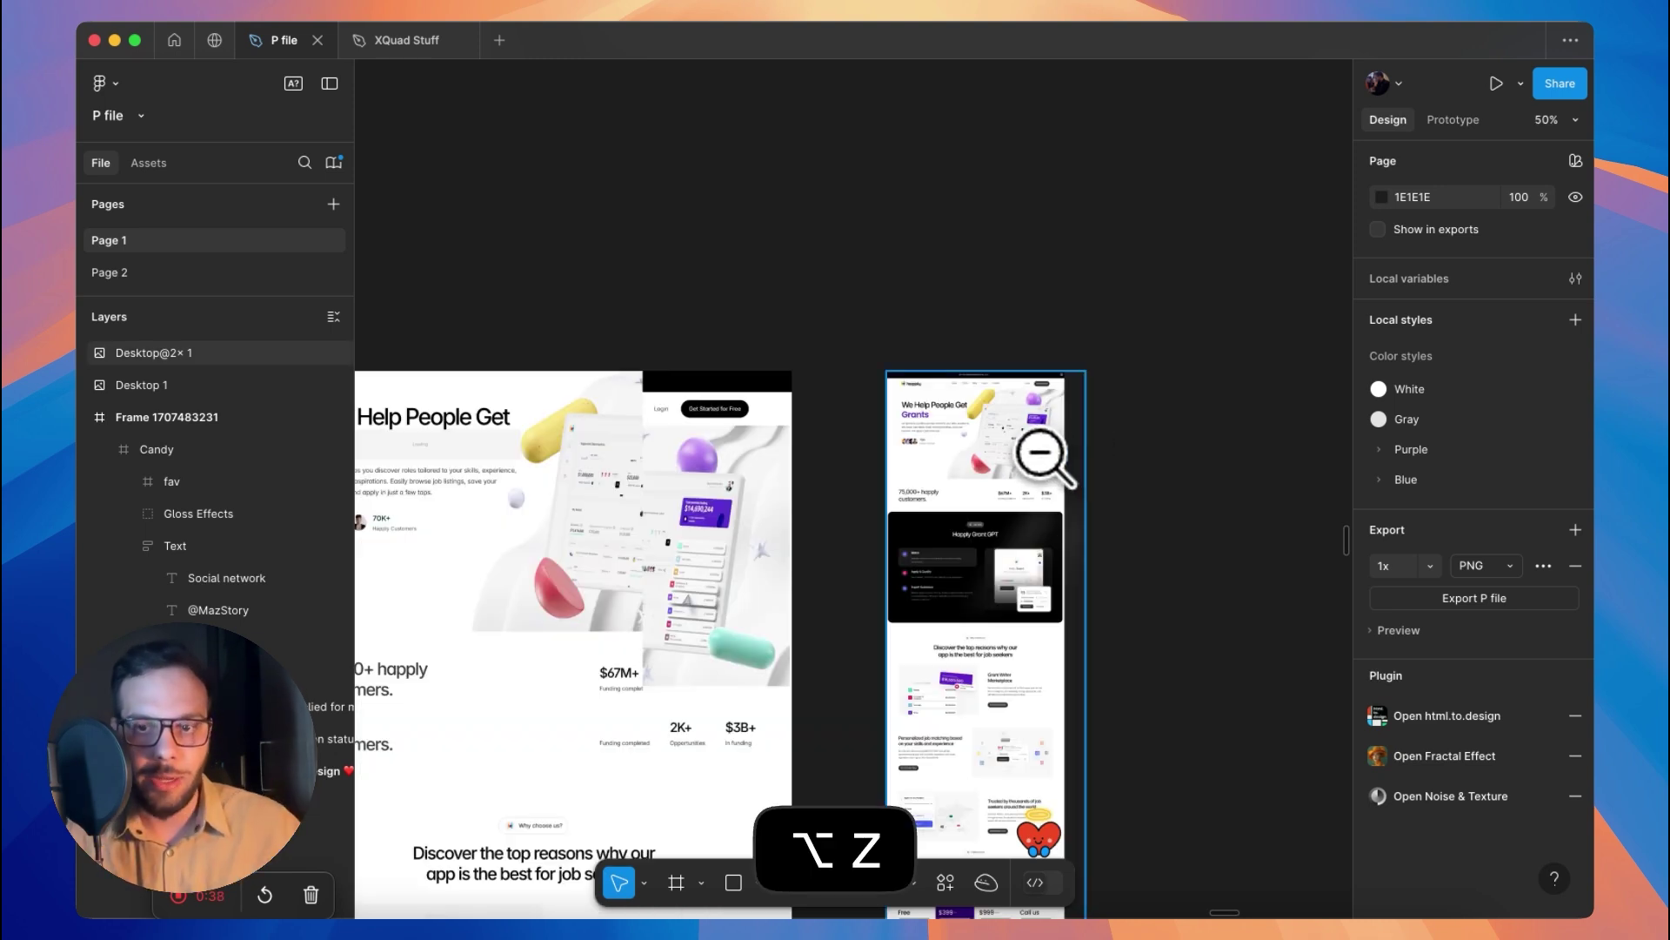
pyautogui.hscroll(-5, 1042, 452)
pyautogui.scroll(-3, 1042, 453)
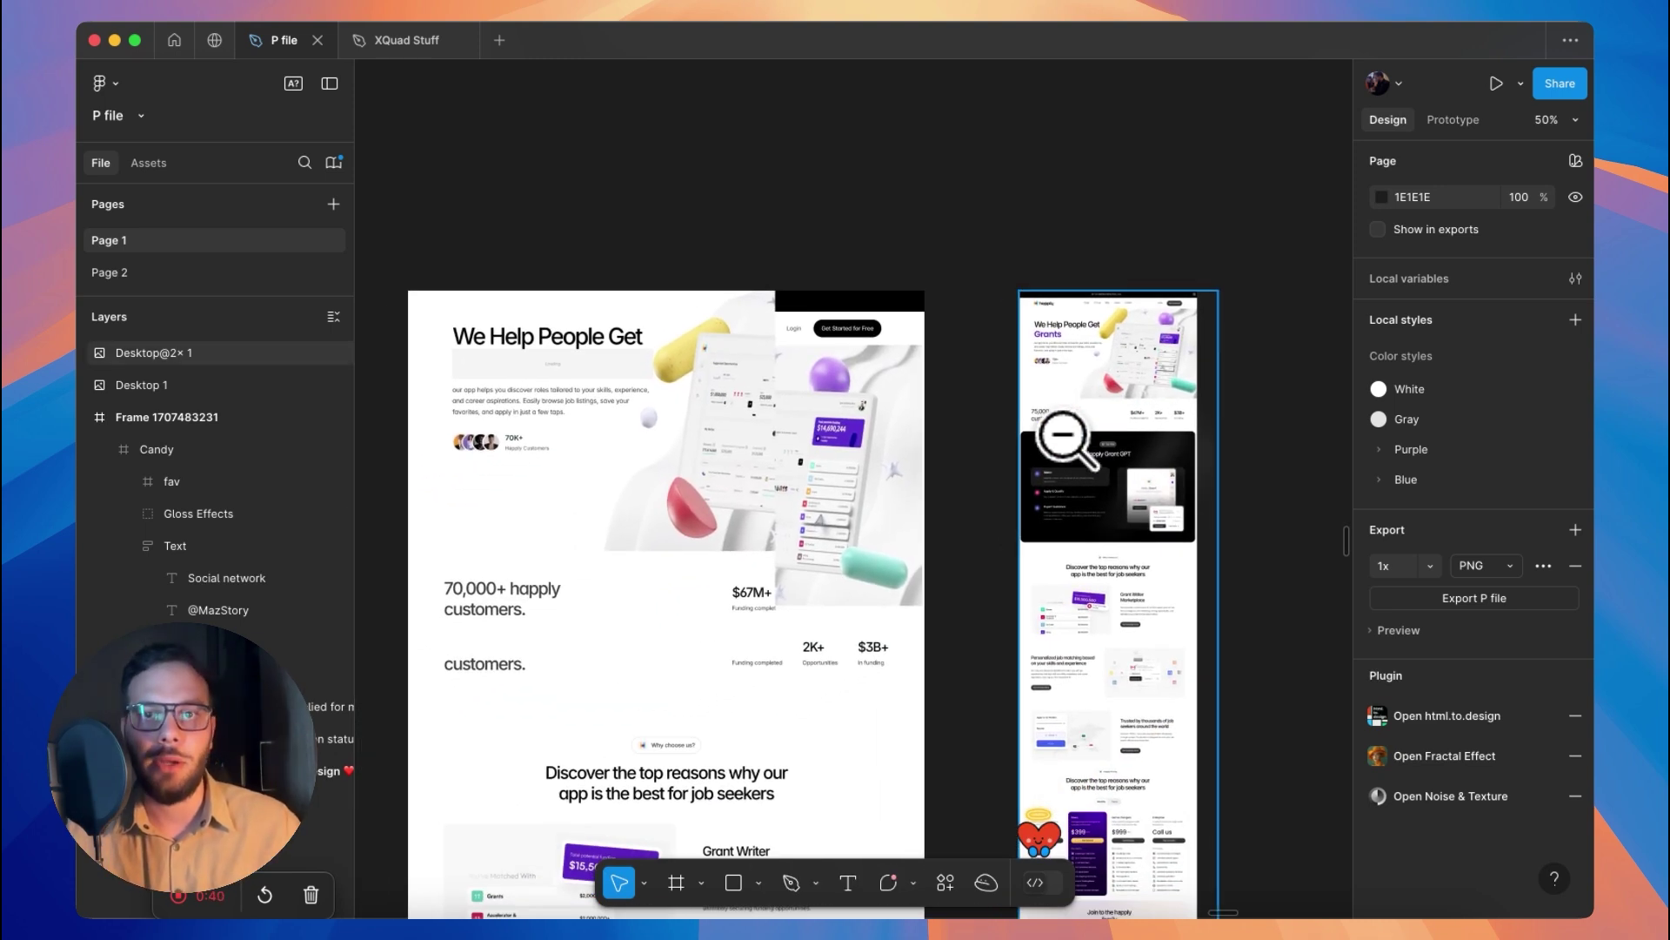
pyautogui.click(1302, 926)
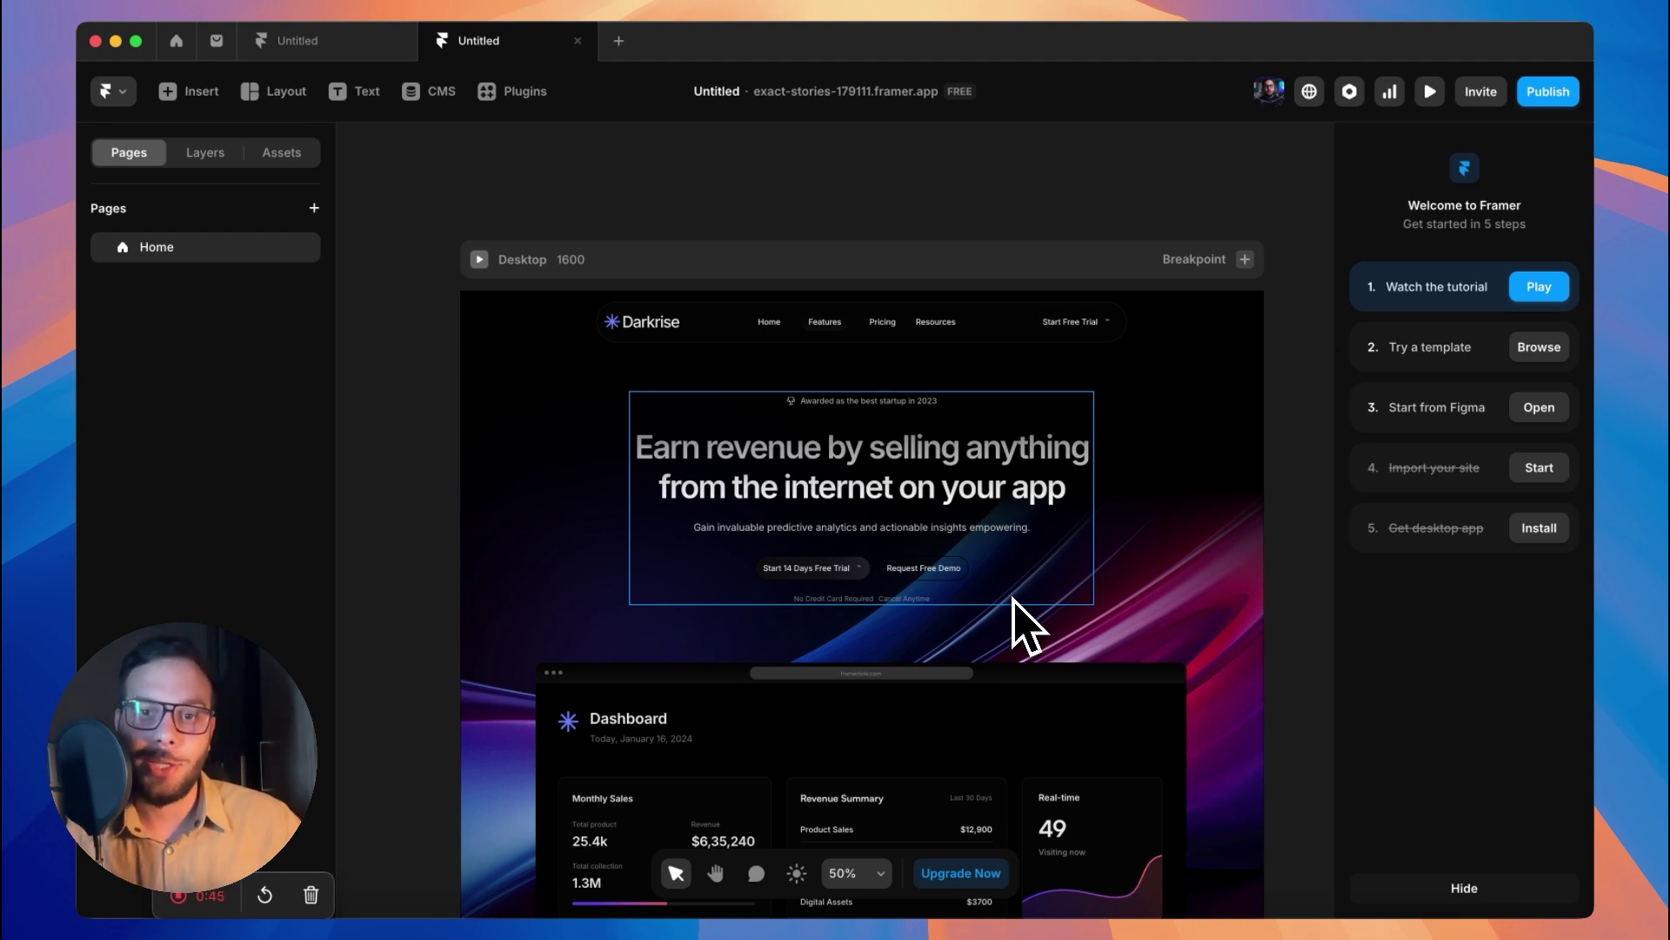
# On the Desktop frame, replace the Image style with Image Rendering set to Smooth.
pyautogui.click(807, 276)
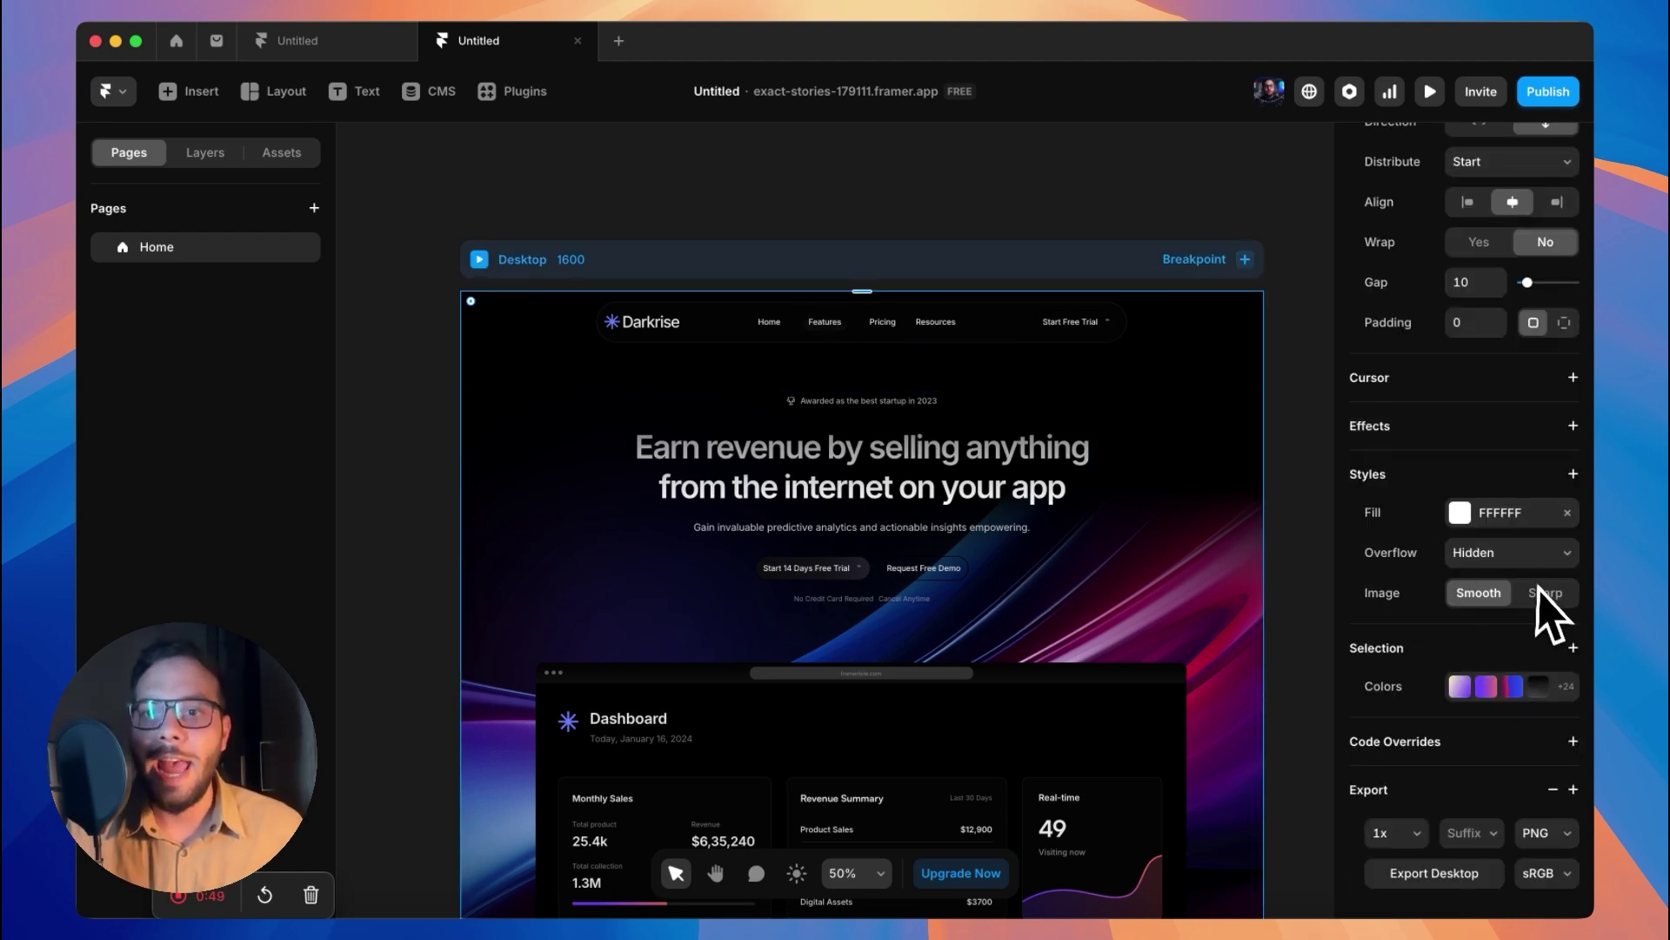
pyautogui.rightClick(1383, 594)
pyautogui.click(1408, 623)
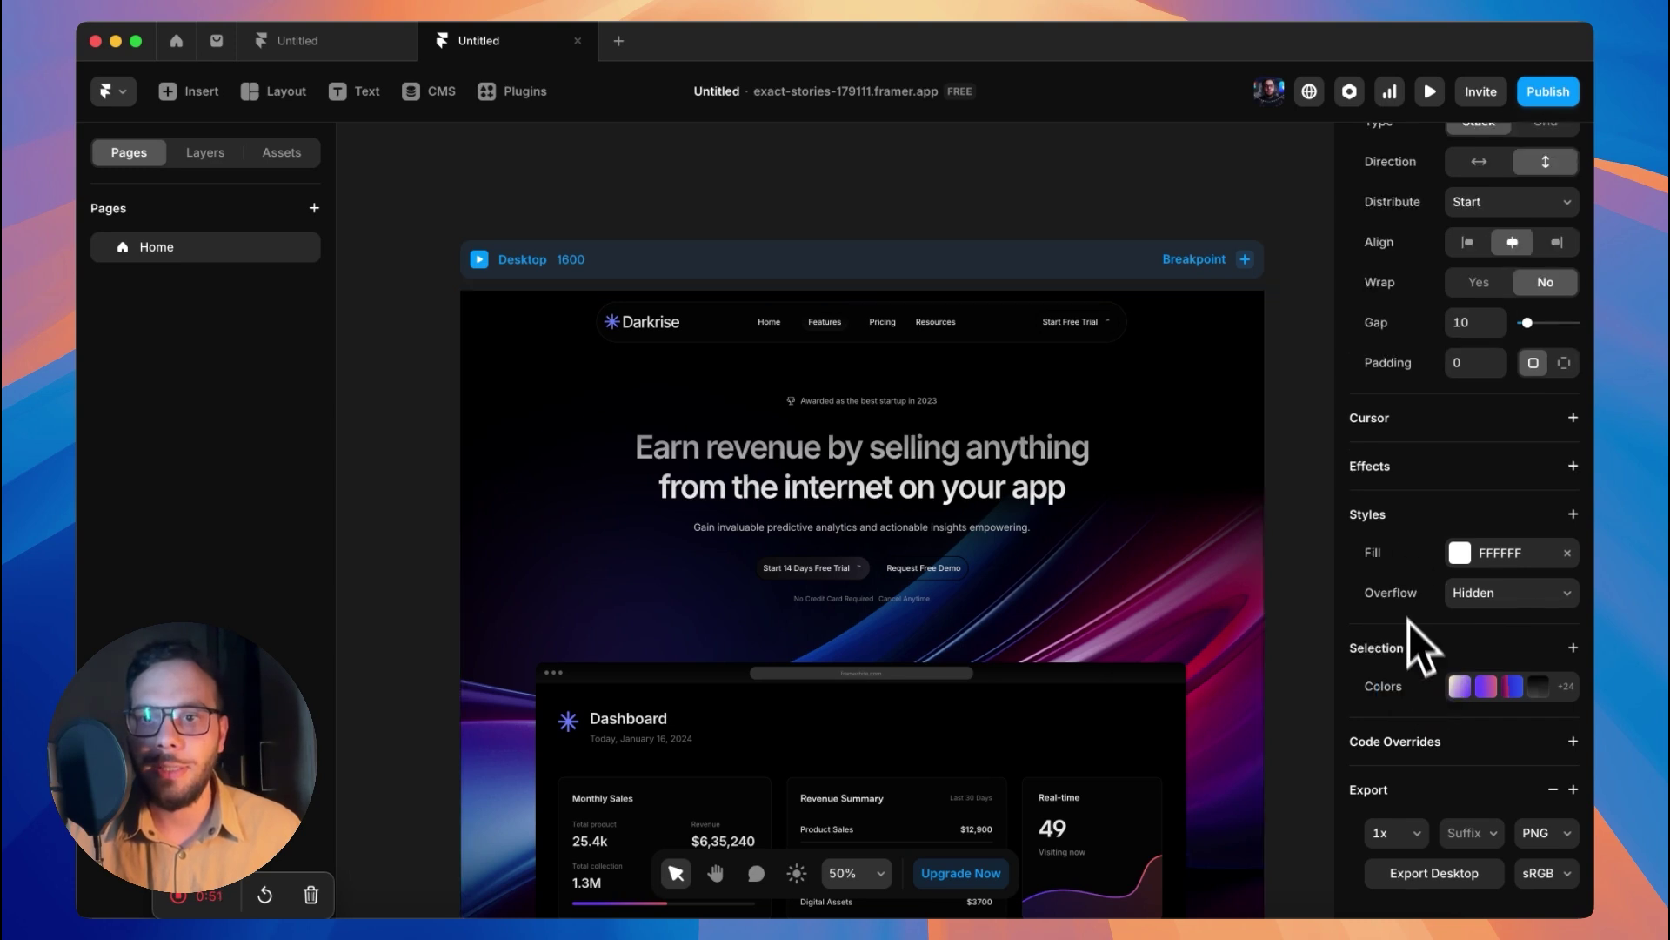
pyautogui.click(1392, 515)
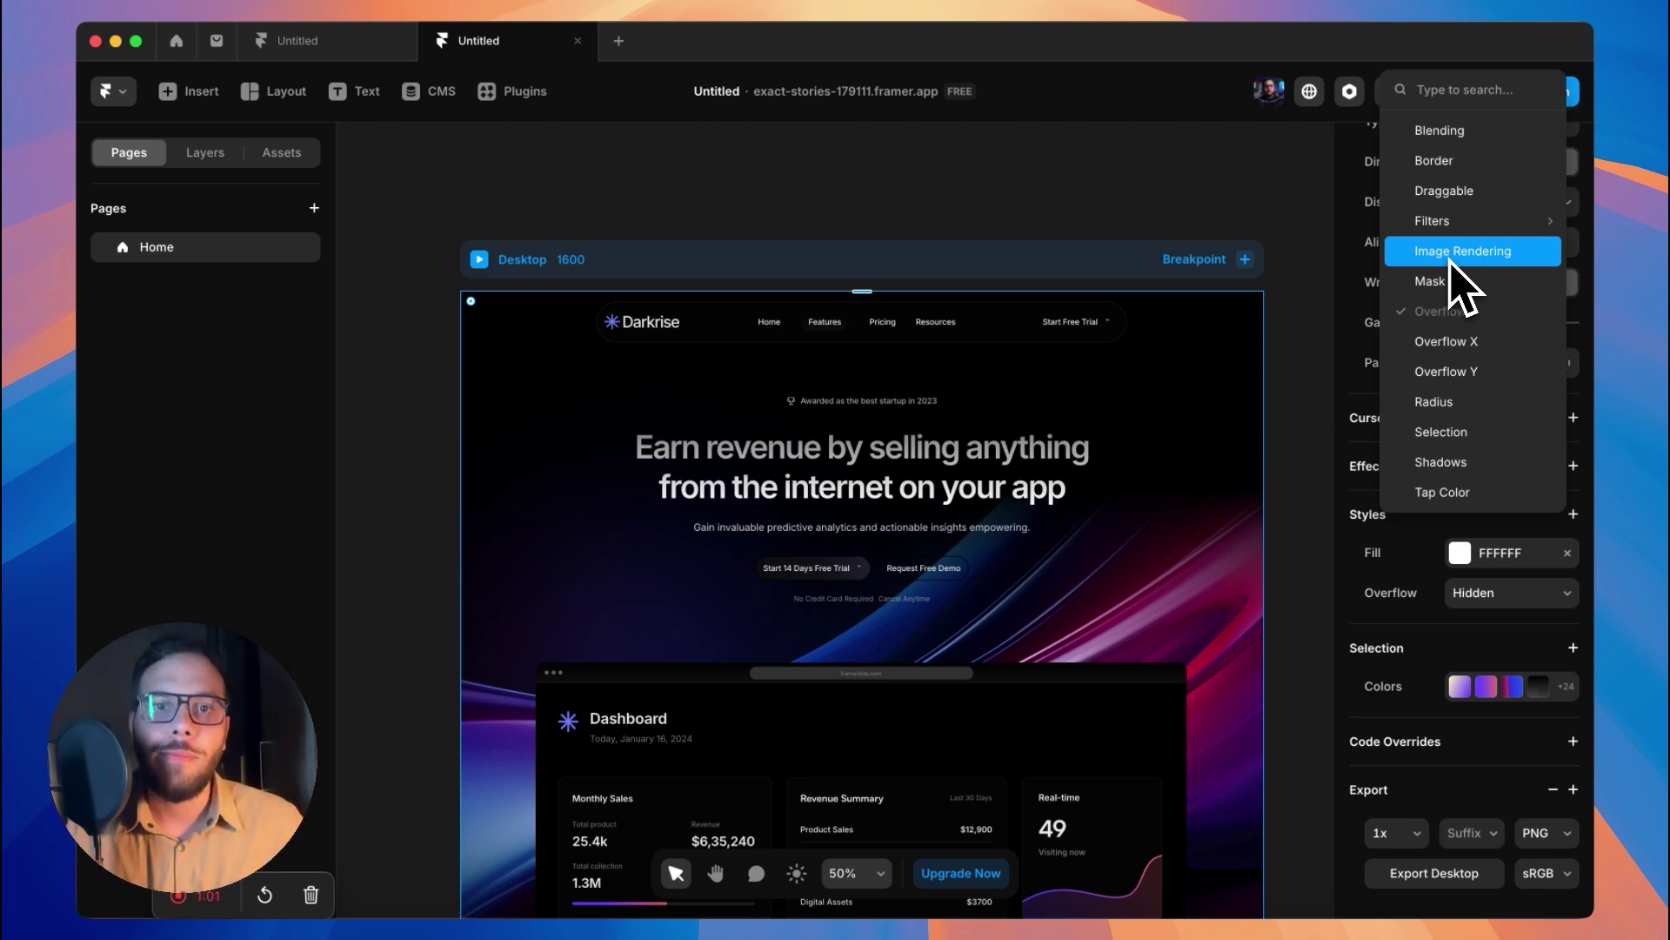
pyautogui.click(1451, 258)
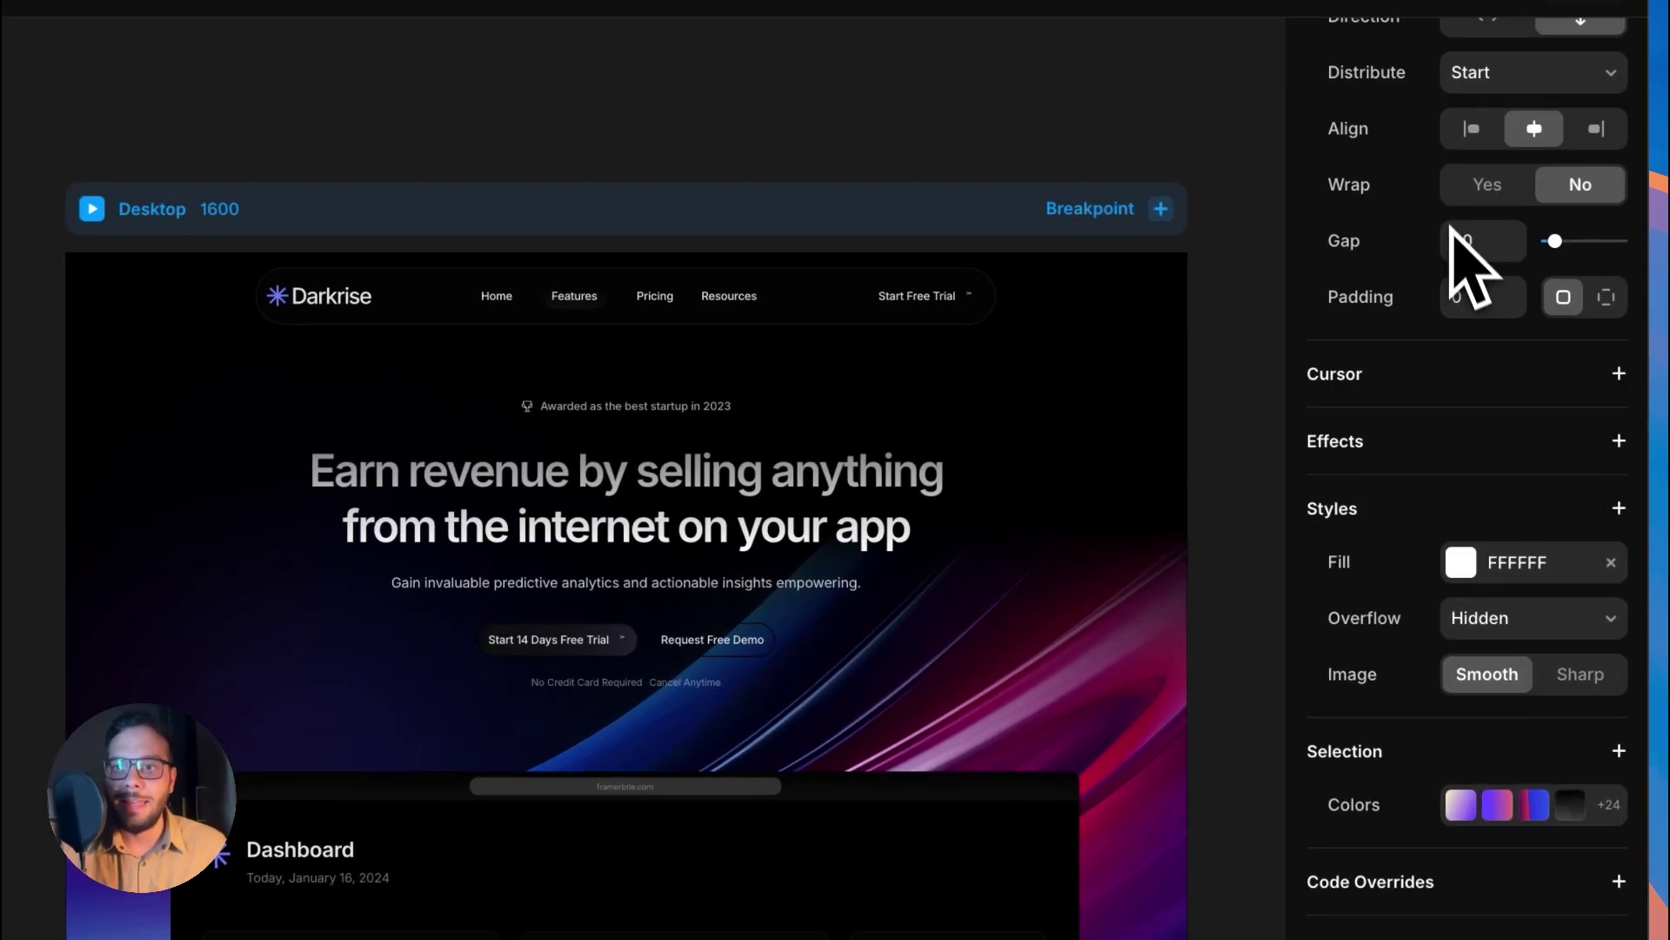
pyautogui.click(1479, 672)
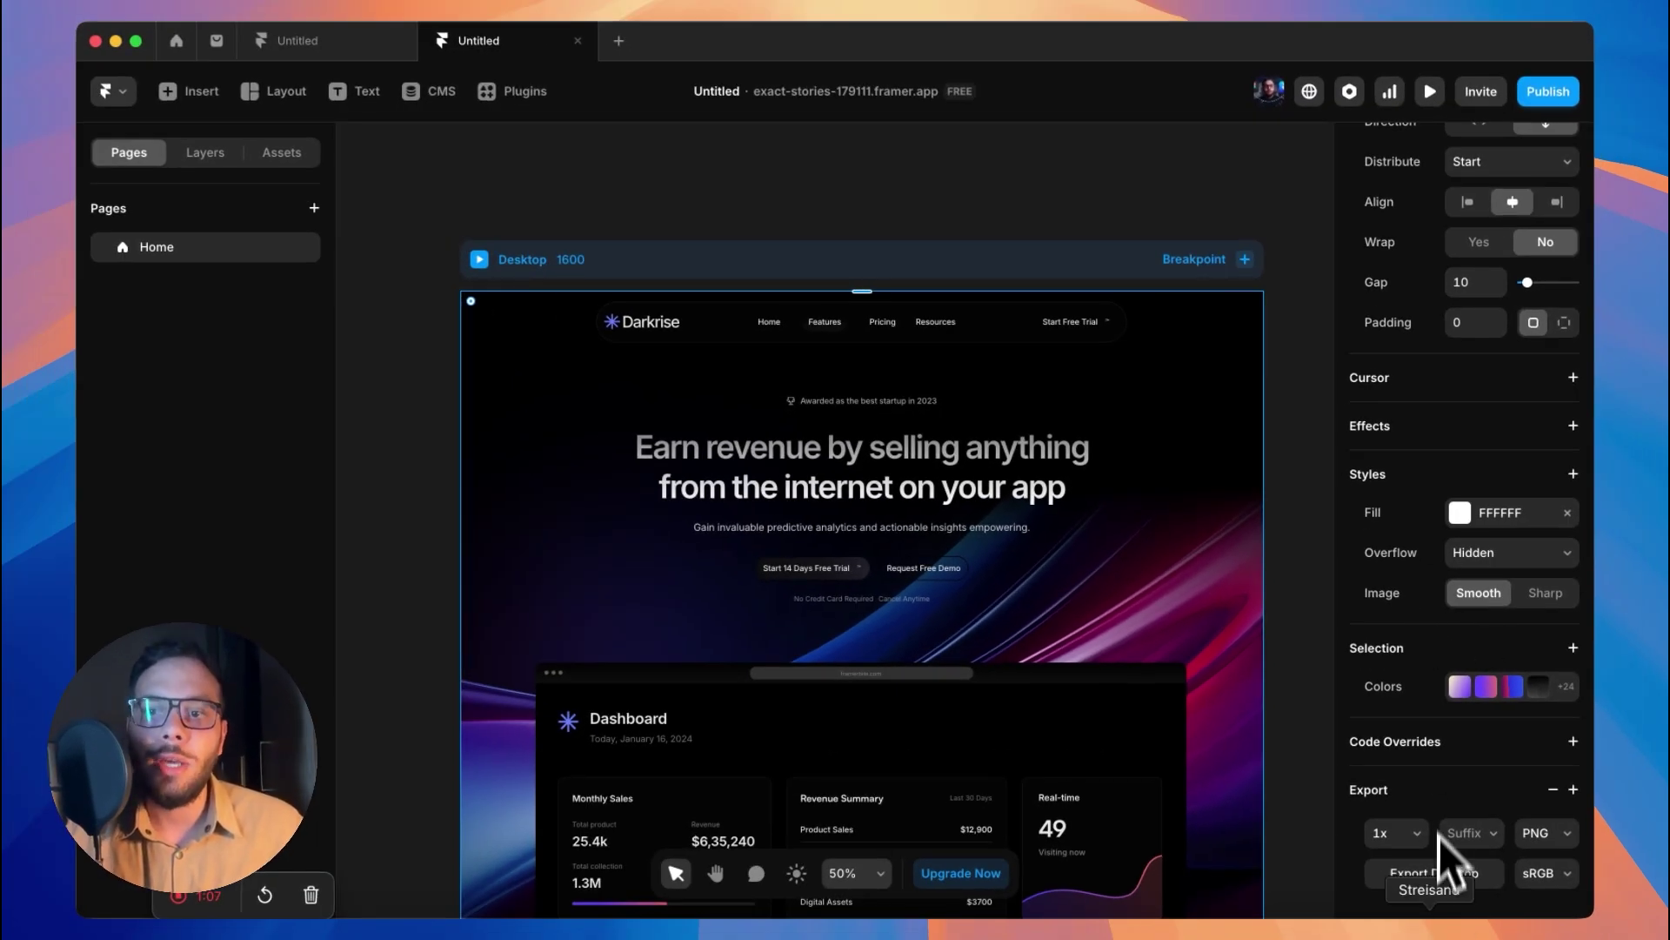
pyautogui.click(1546, 872)
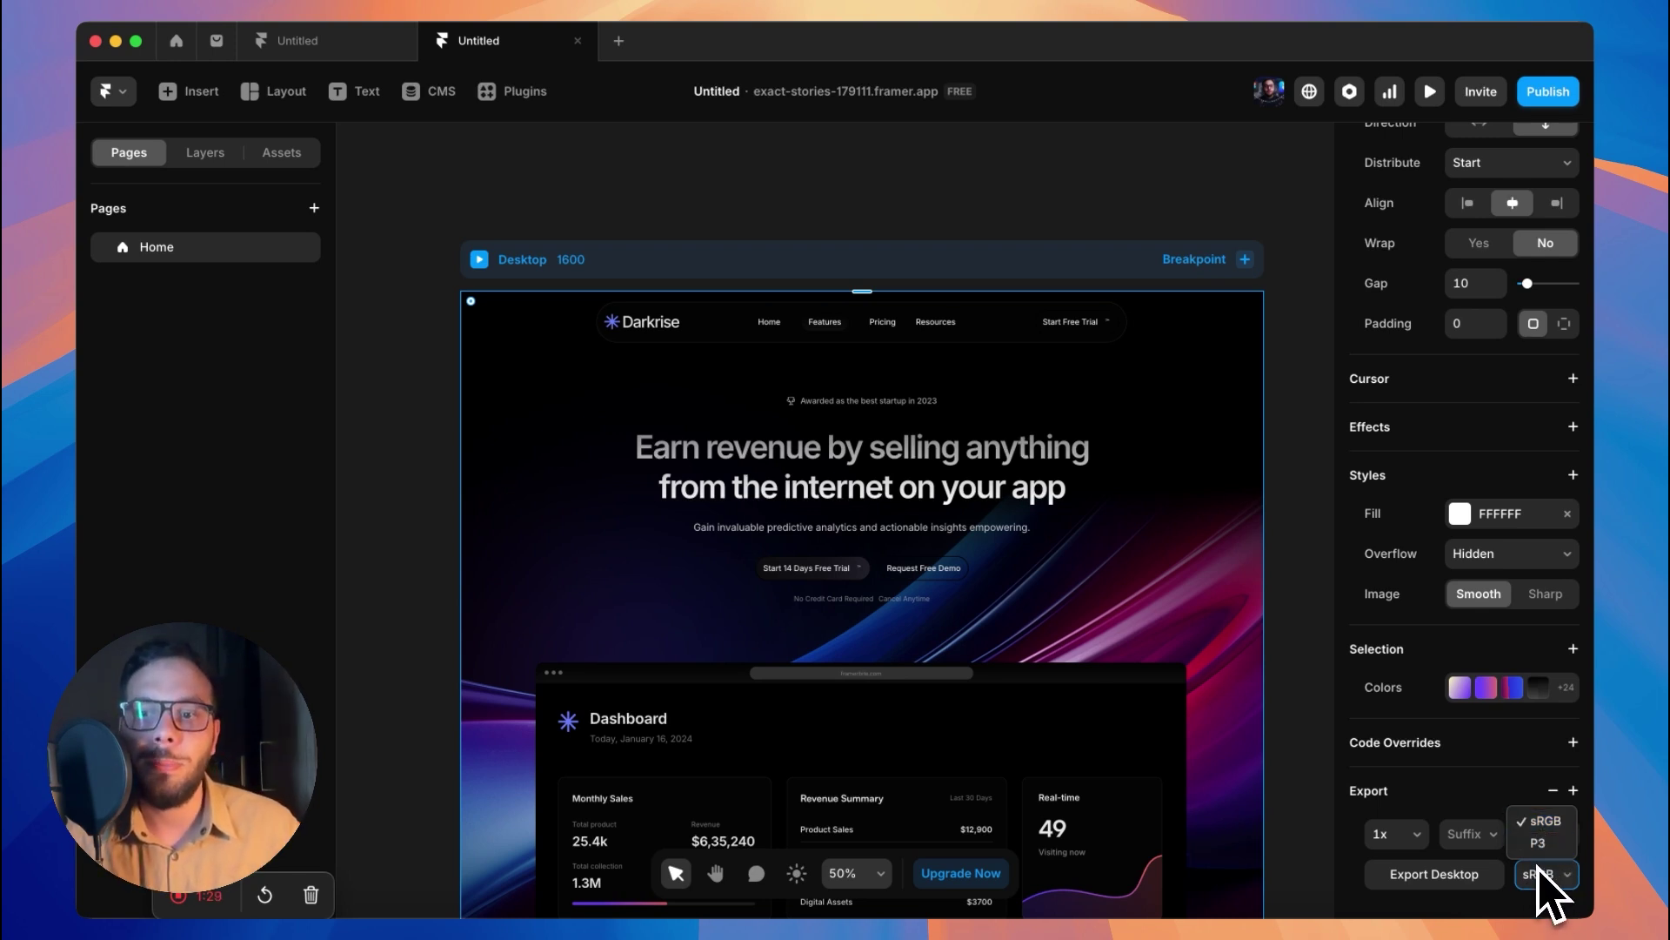
pyautogui.click(1547, 880)
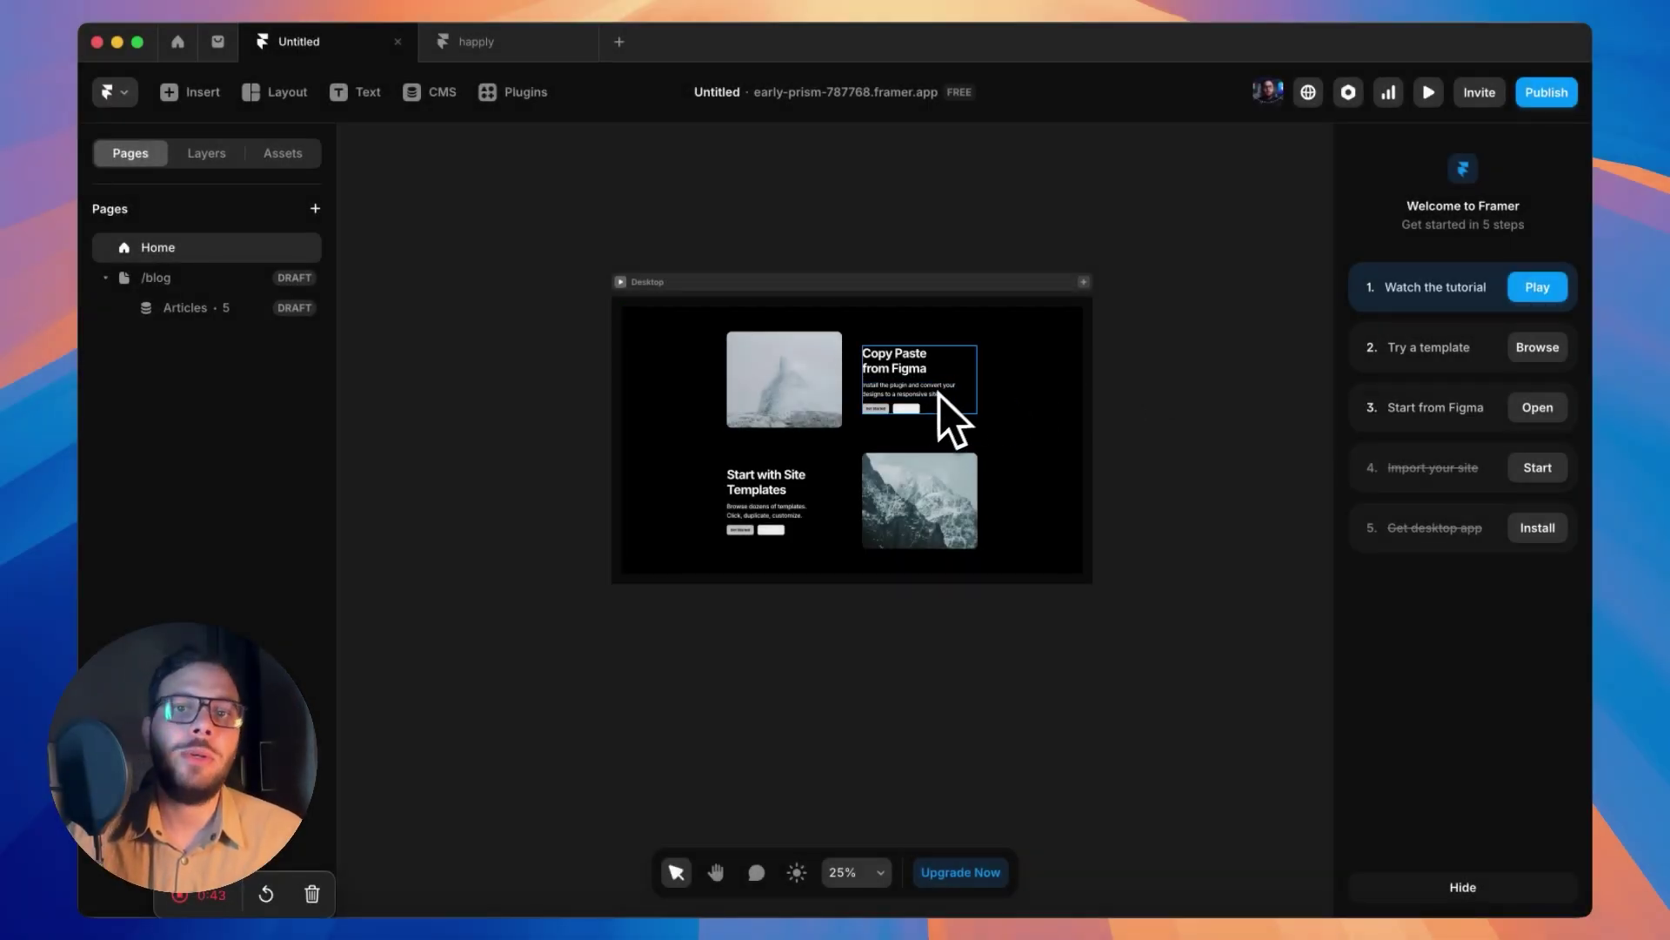
# Scale the Copy Paste from Figma row to 0.75× with a top-centre origin.
pyautogui.click(962, 346)
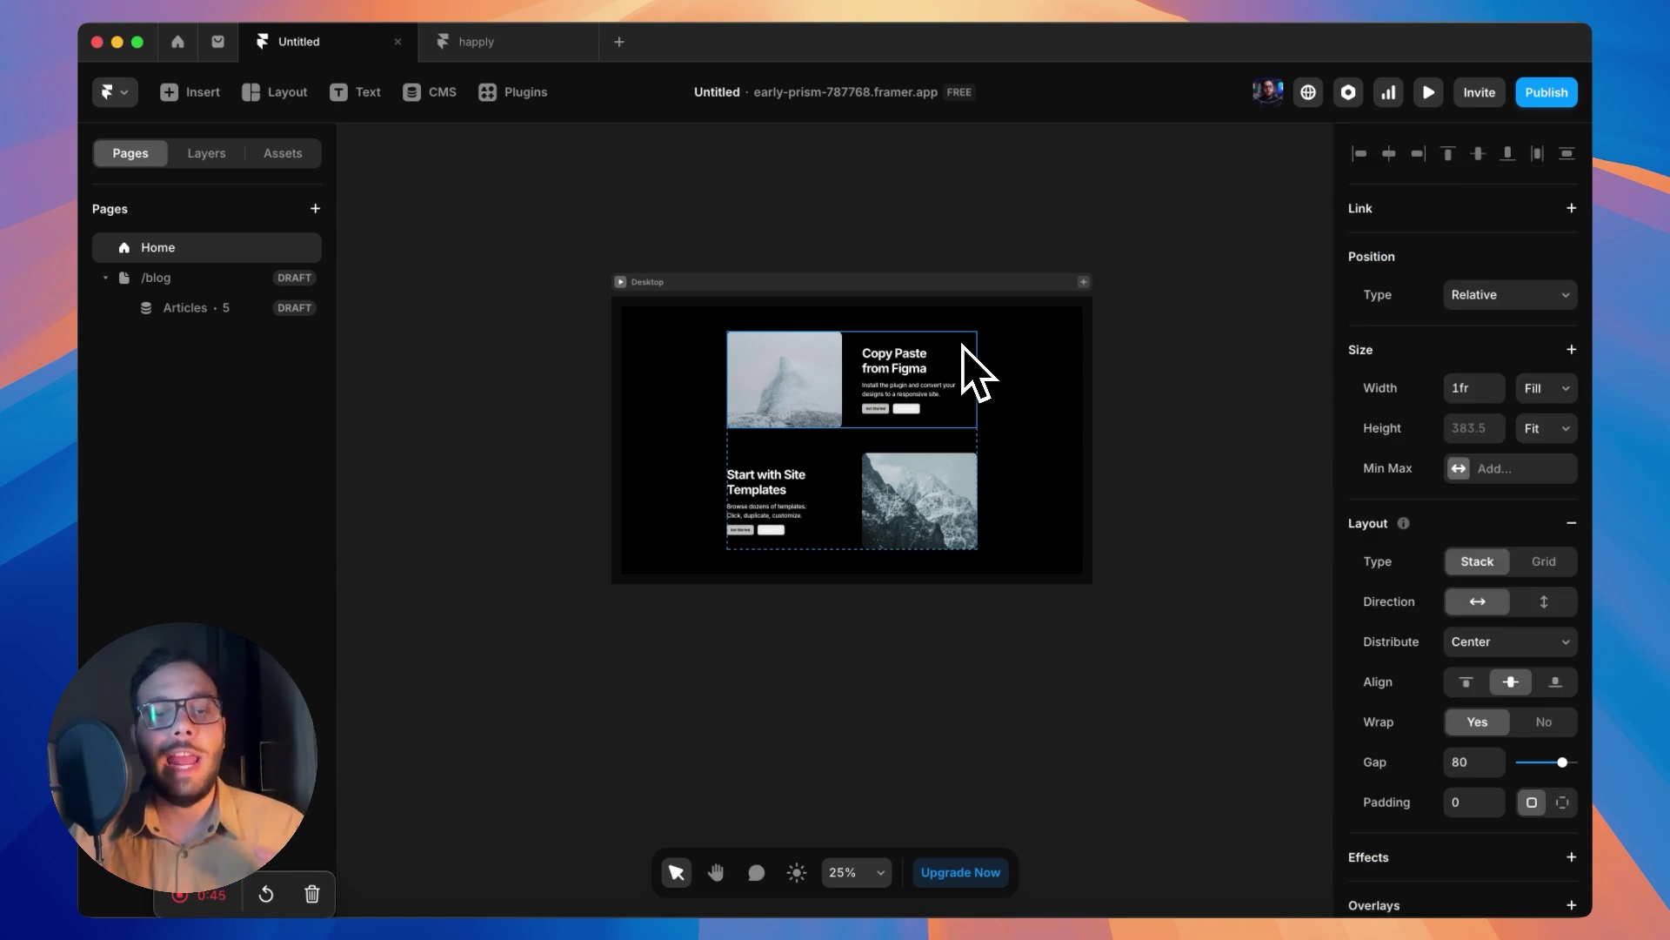
pyautogui.press('k')
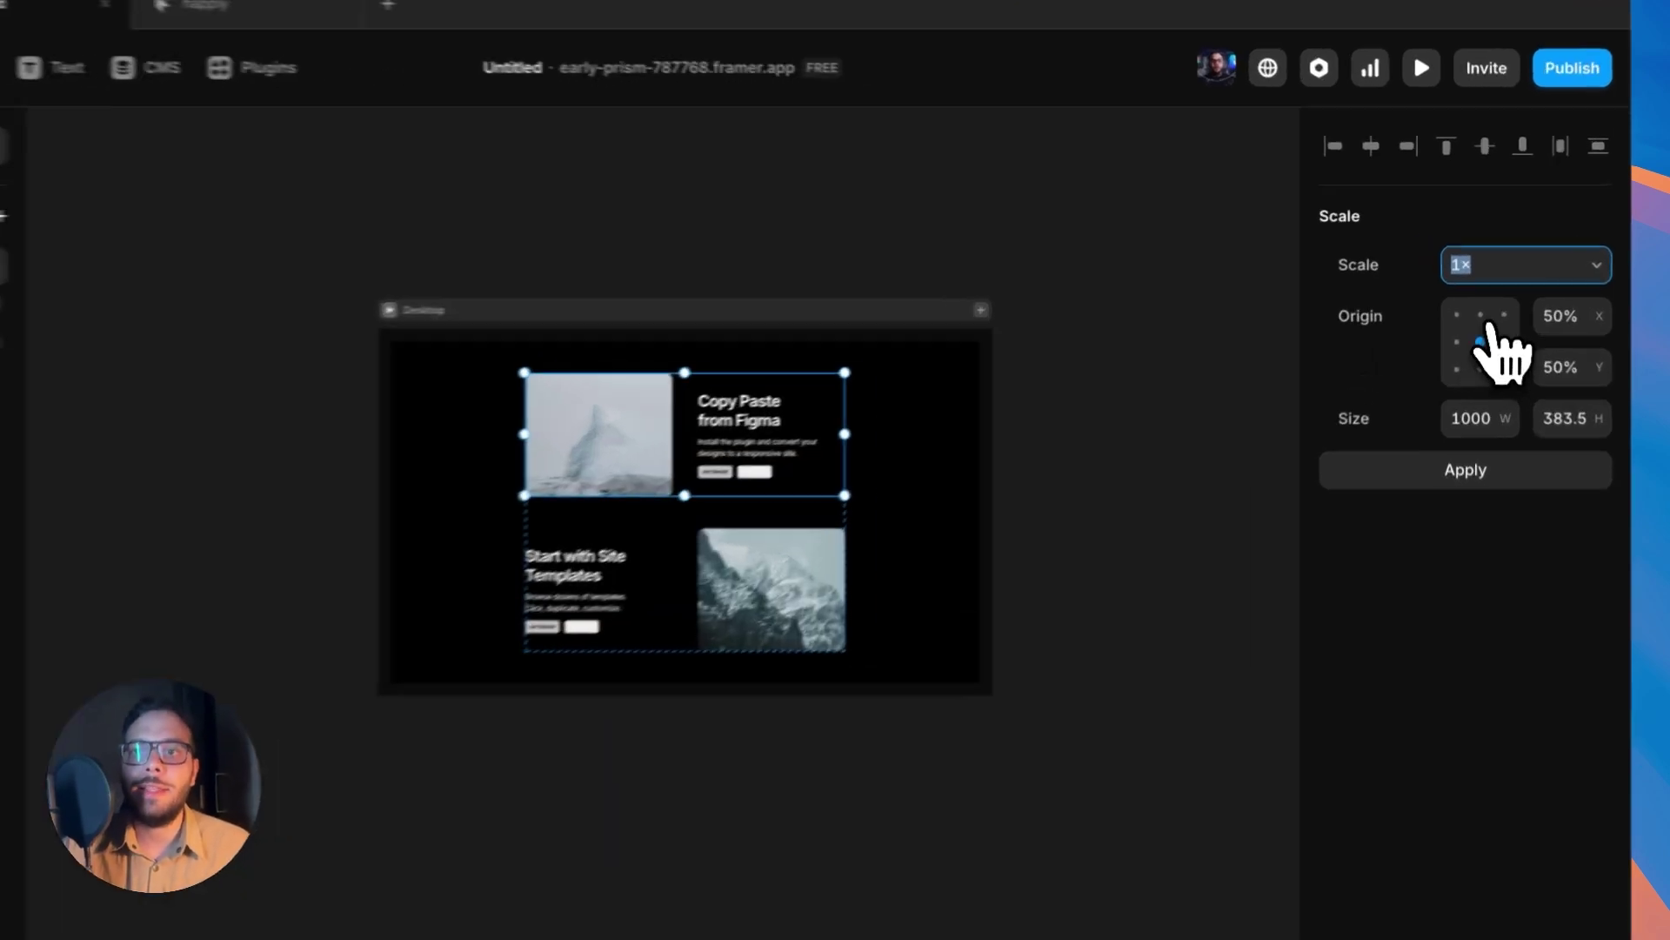
pyautogui.click(1480, 315)
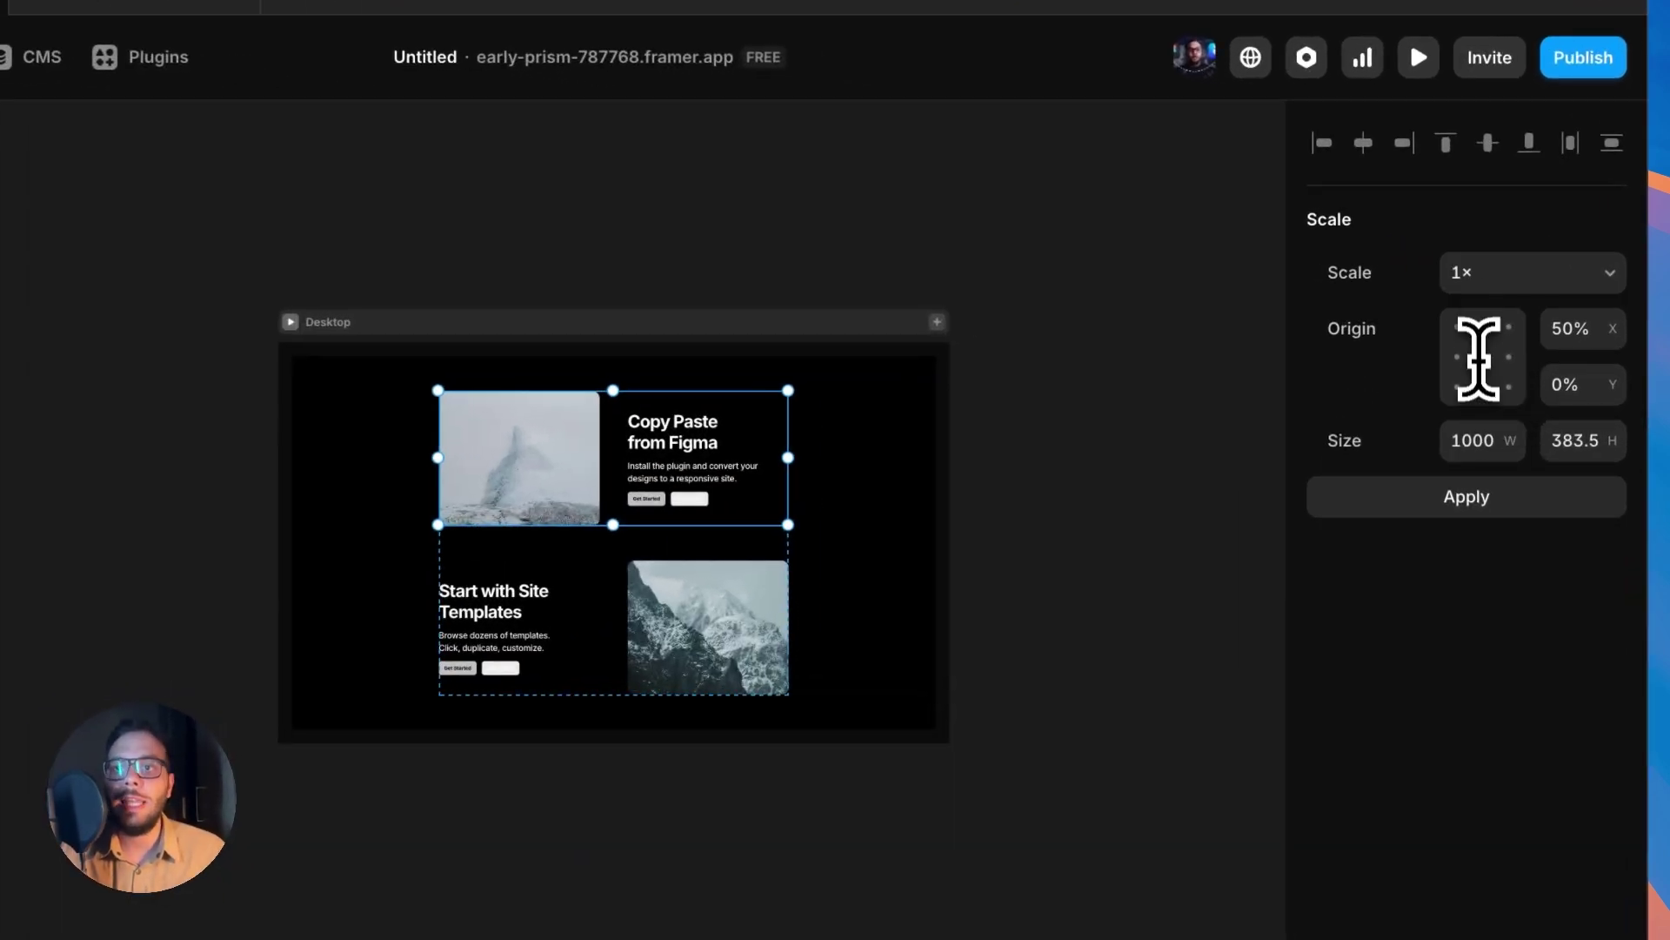
pyautogui.click(1484, 270)
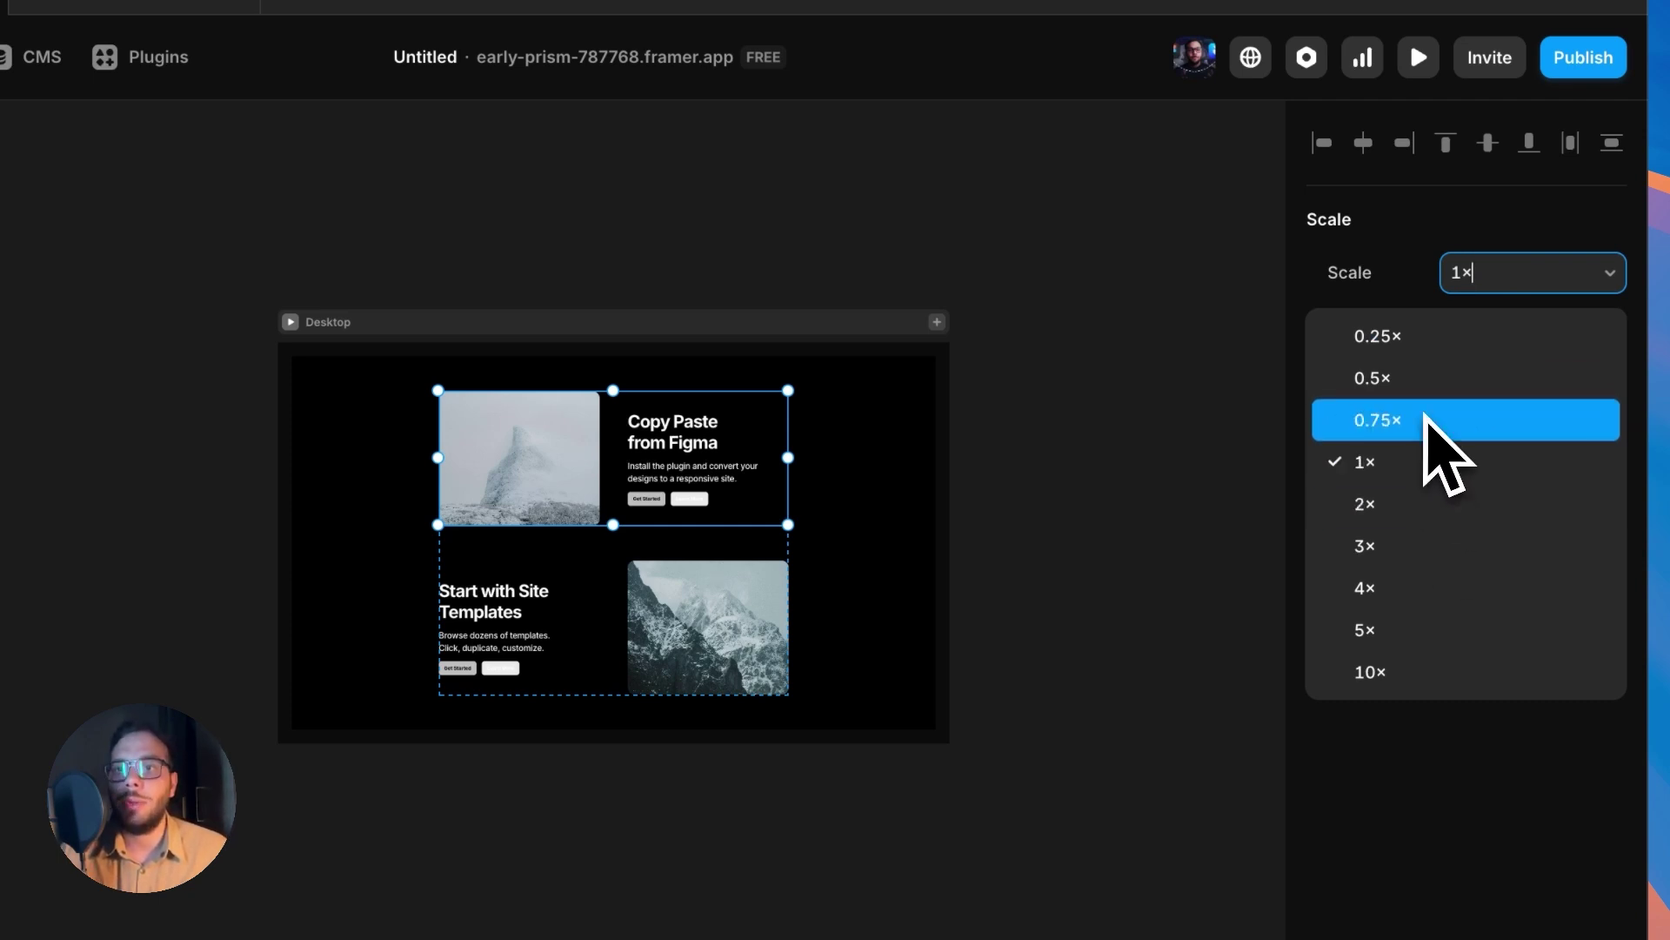
pyautogui.click(1428, 420)
pyautogui.click(609, 442)
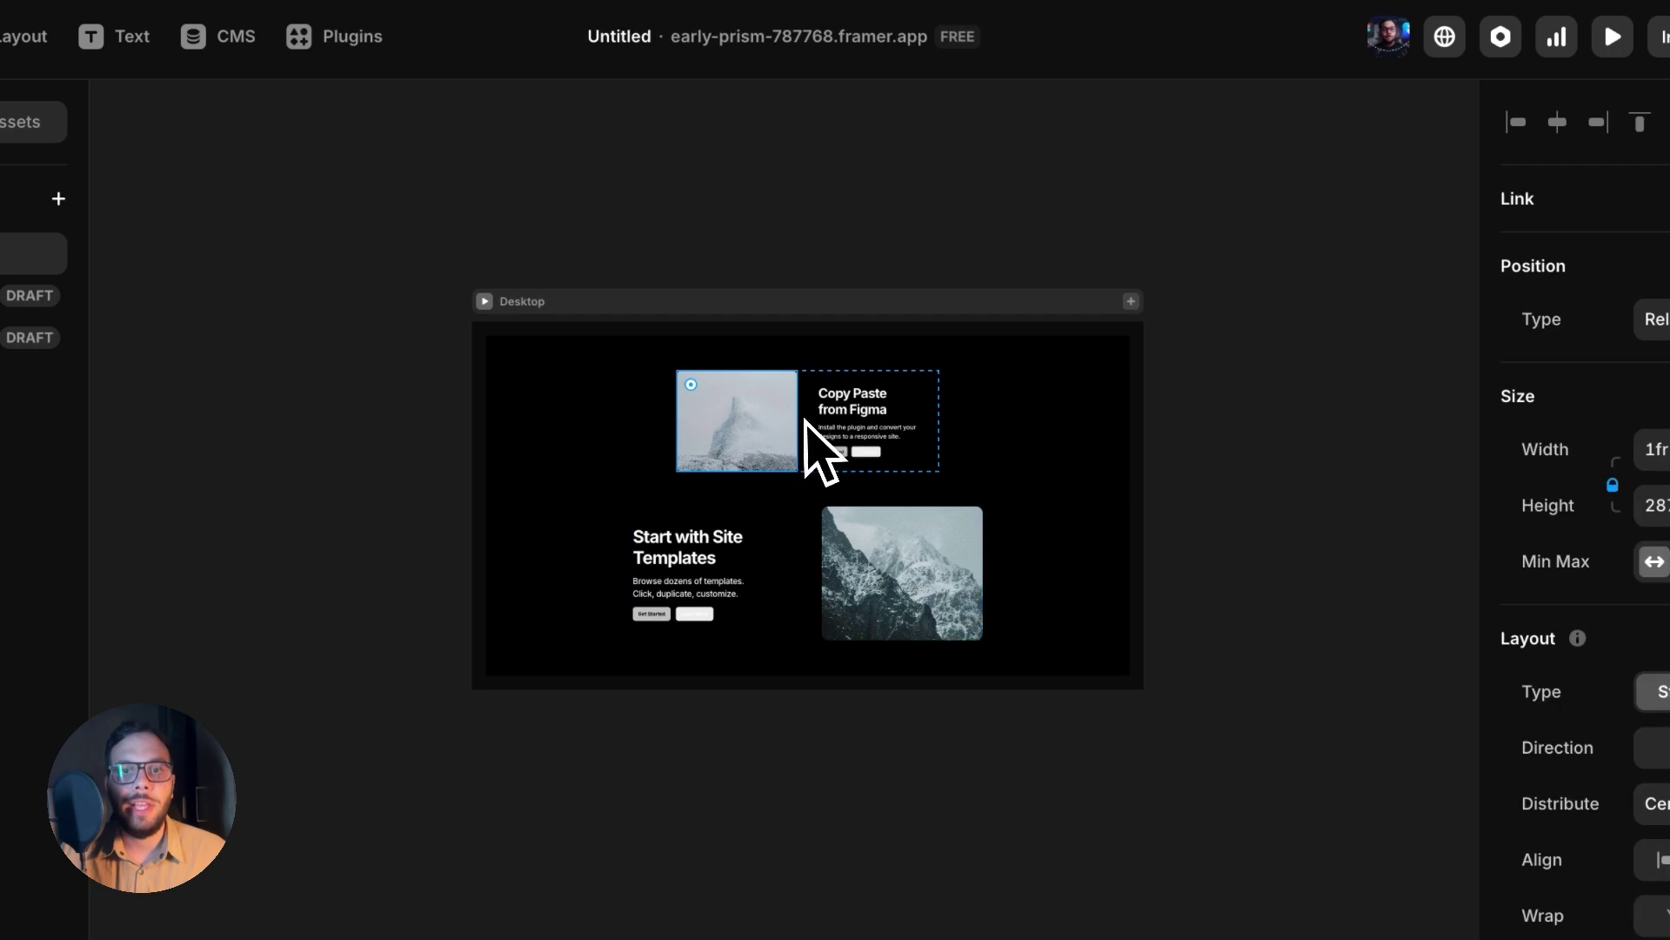
# Zoom in to check the shrunken row, return to 25%, and reselect the block.
pyautogui.press('z')
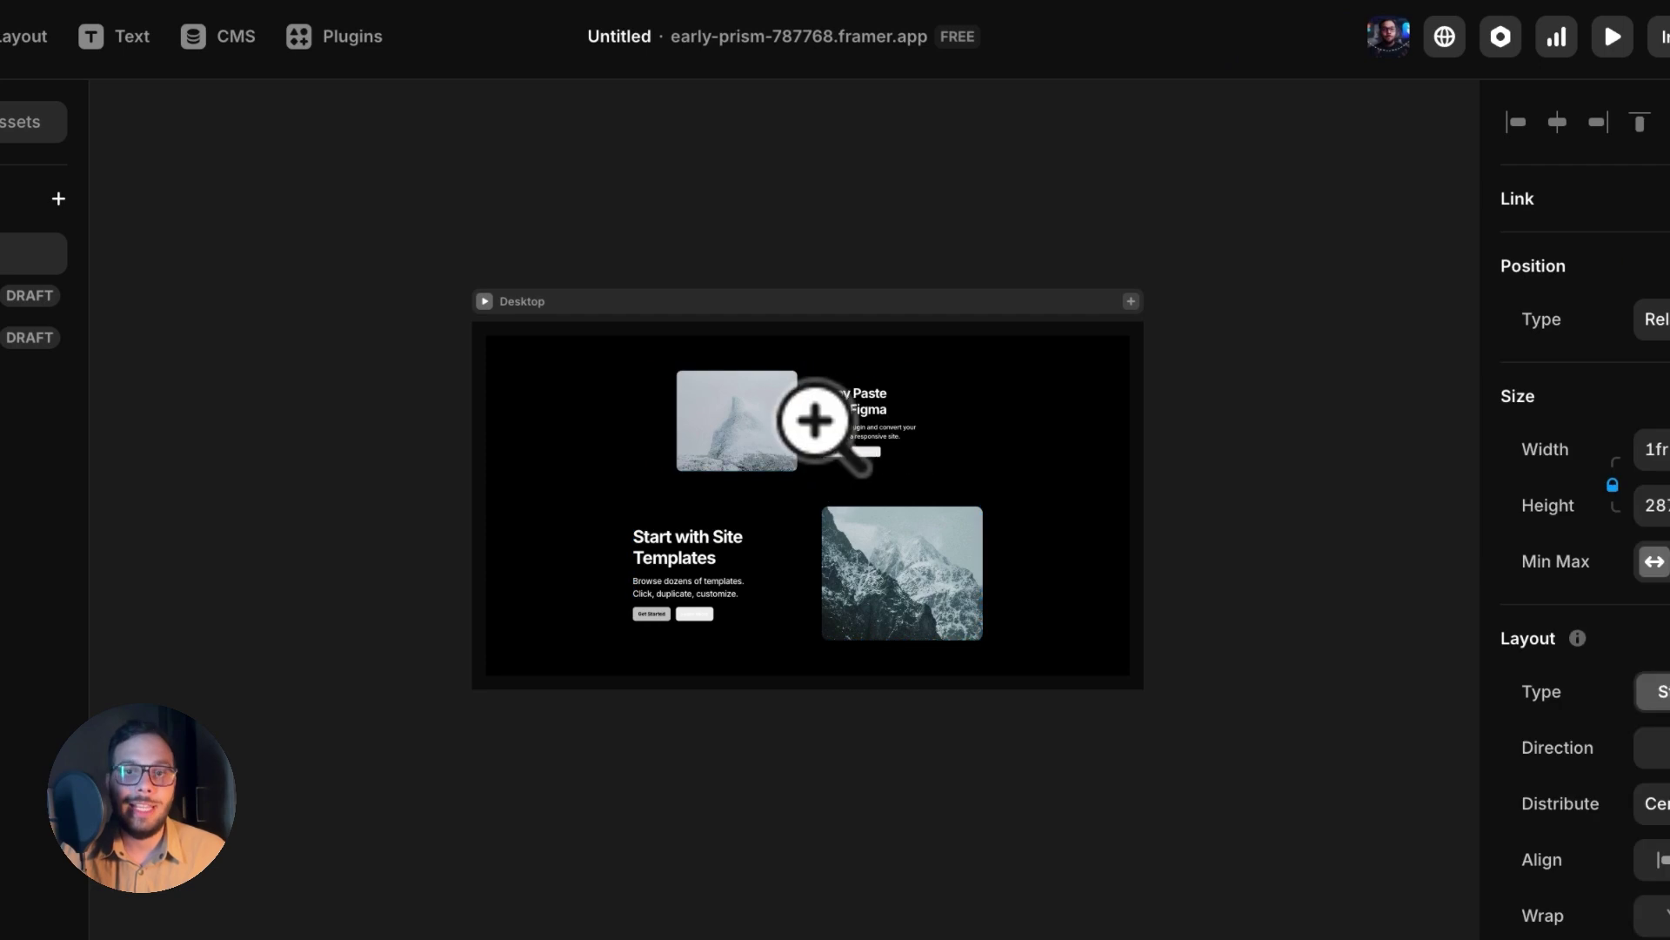
pyautogui.click(806, 418)
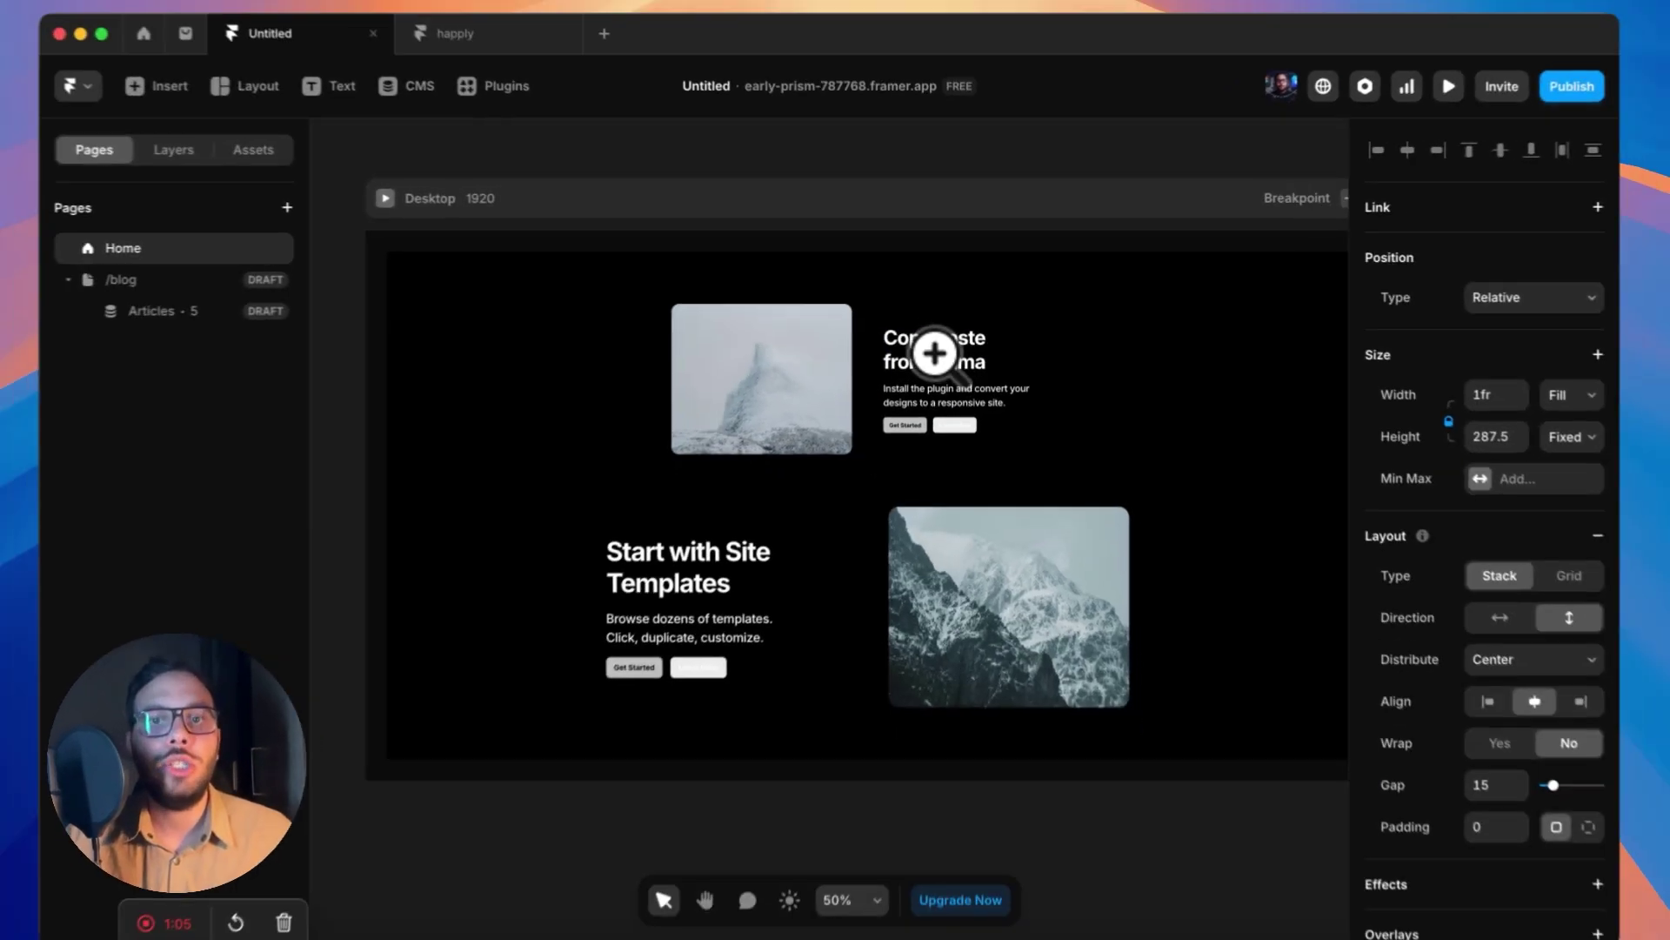
pyautogui.keyDown('alt'); pyautogui.click(926, 396); pyautogui.keyUp('alt')
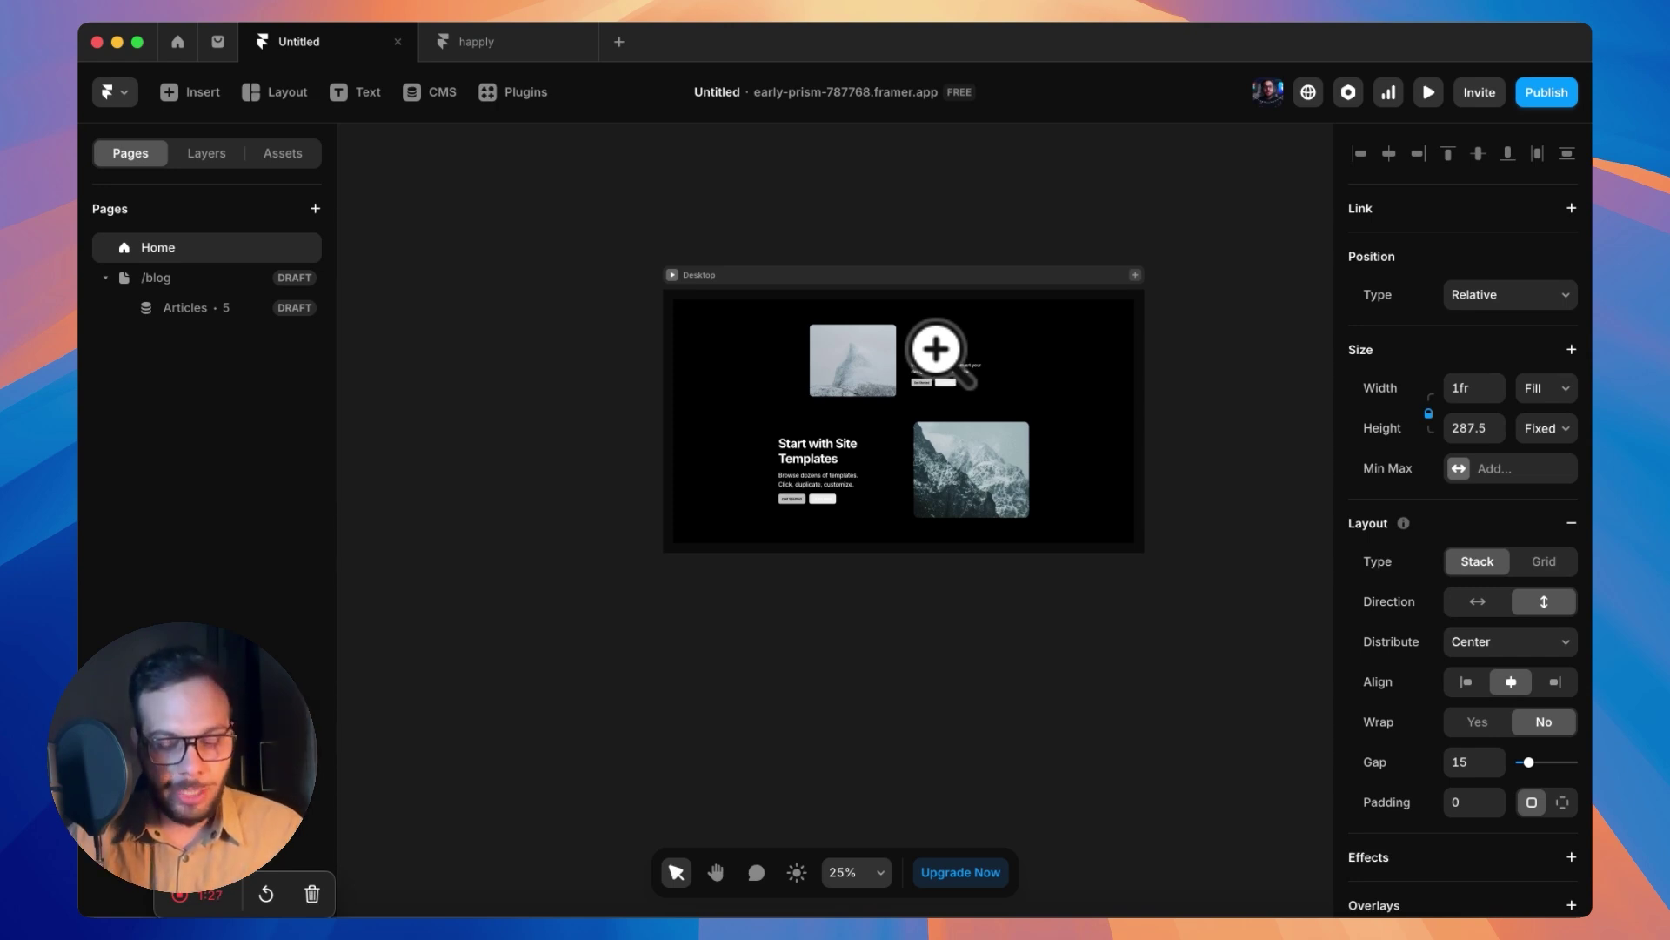
pyautogui.click(937, 348)
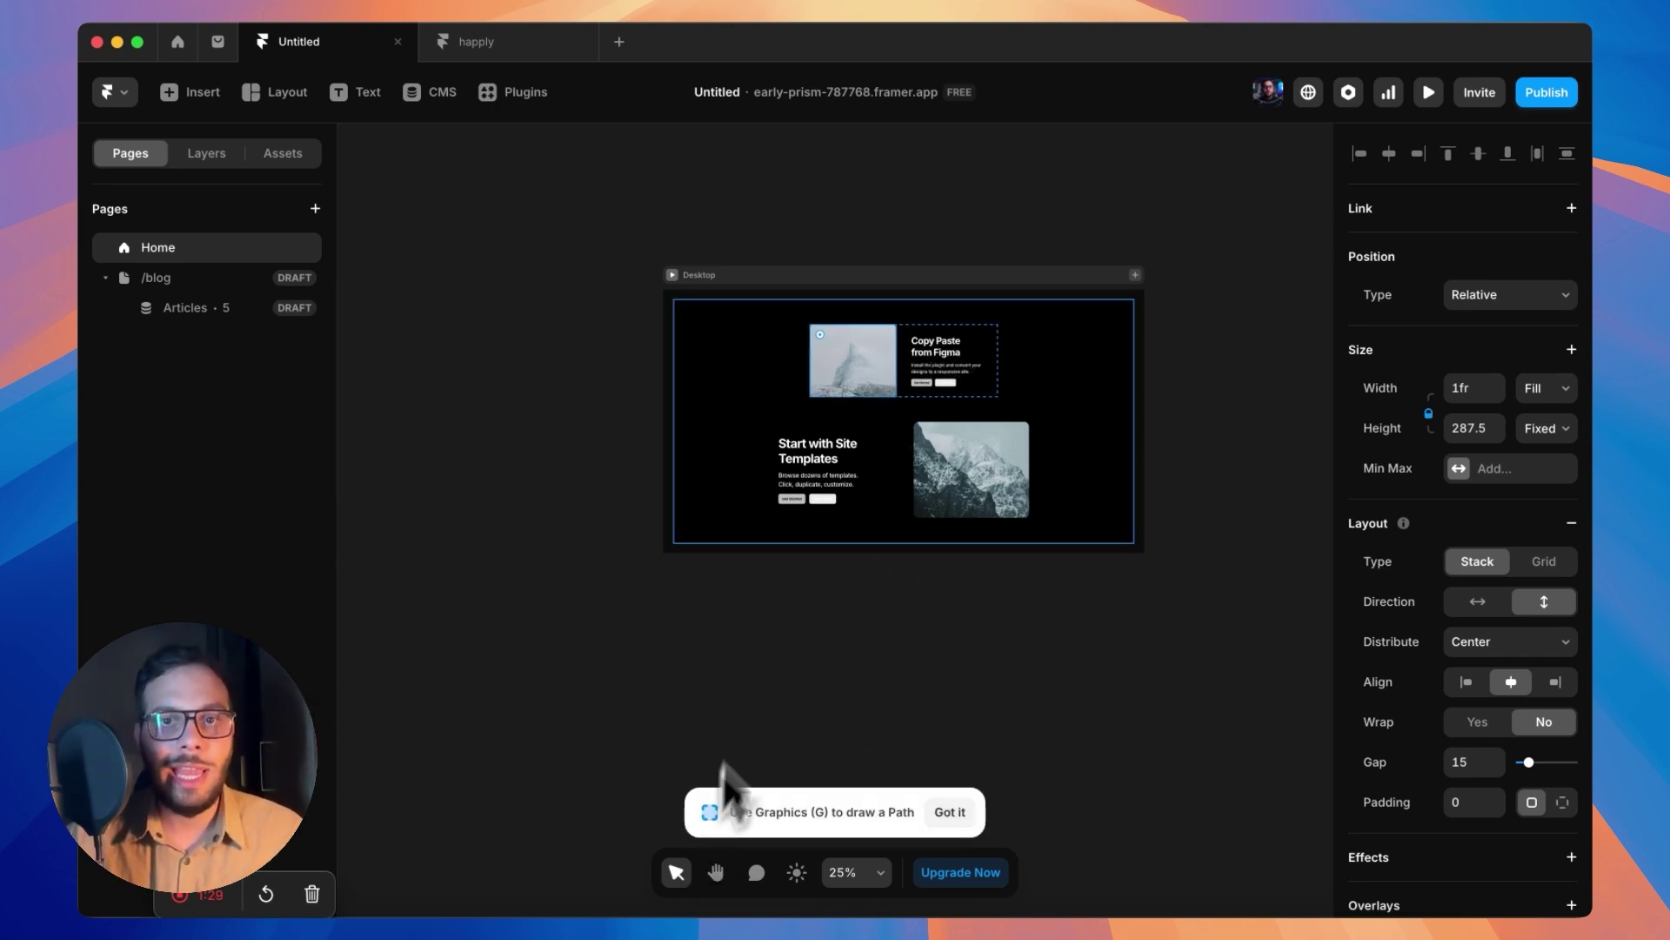
# Select the inner card stack of the 750 × 287.5 Copy Paste from Figma row and open its Scale settings.
pyautogui.click(1000, 358)
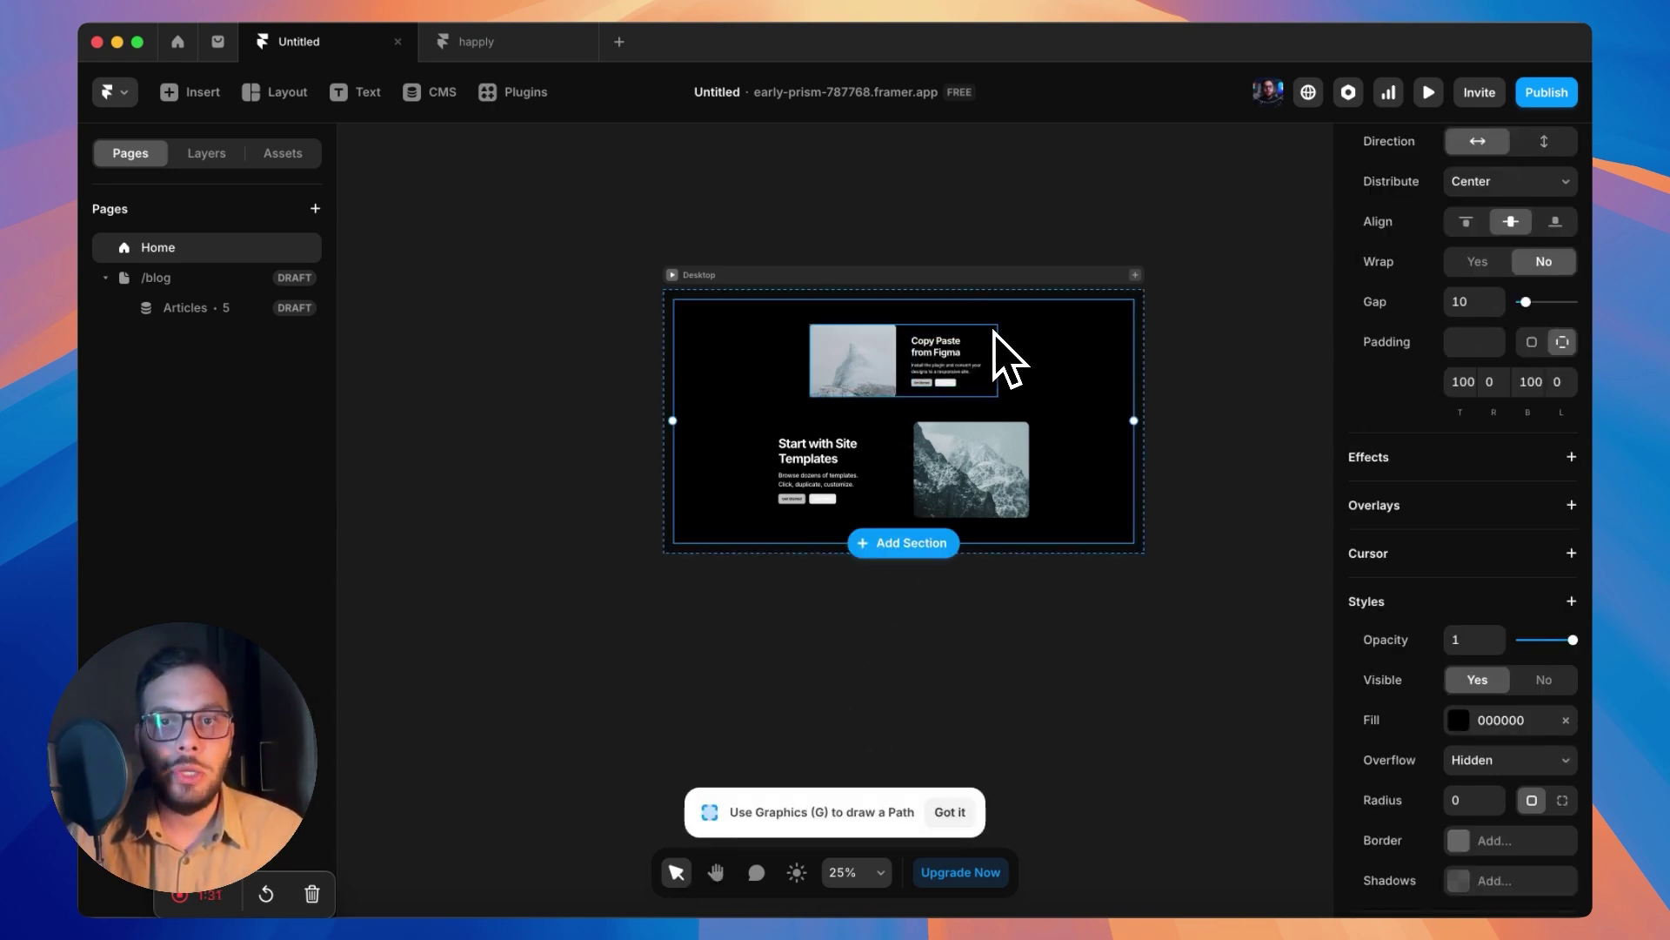
pyautogui.click(994, 334)
pyautogui.press('k')
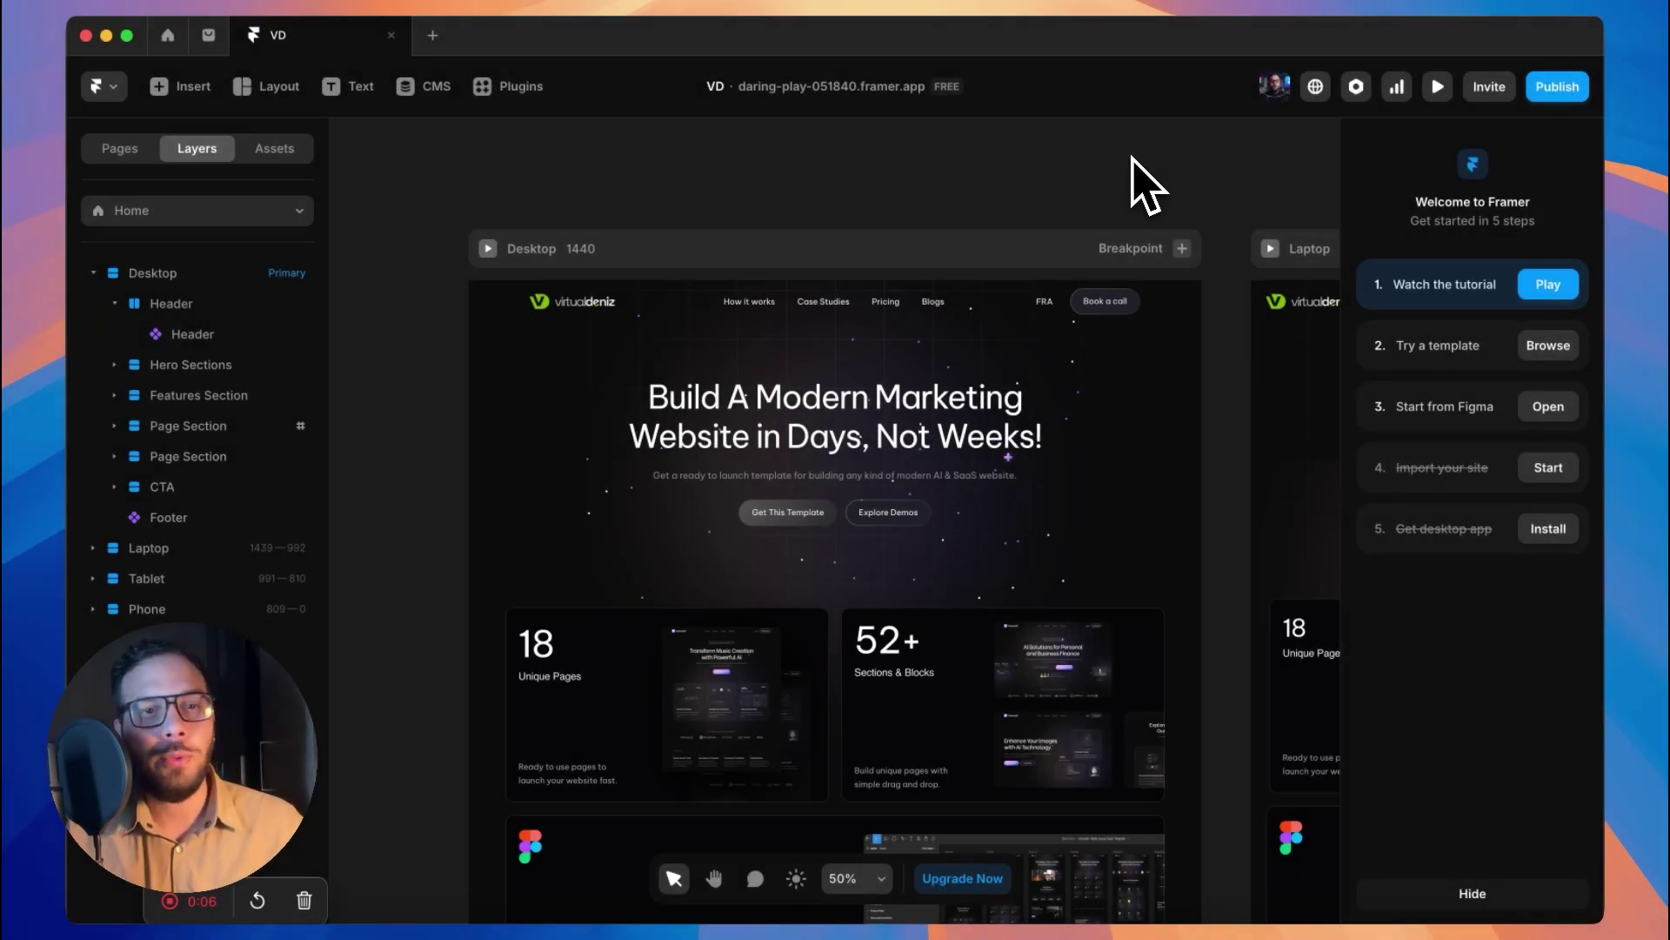
pyautogui.click(1033, 306)
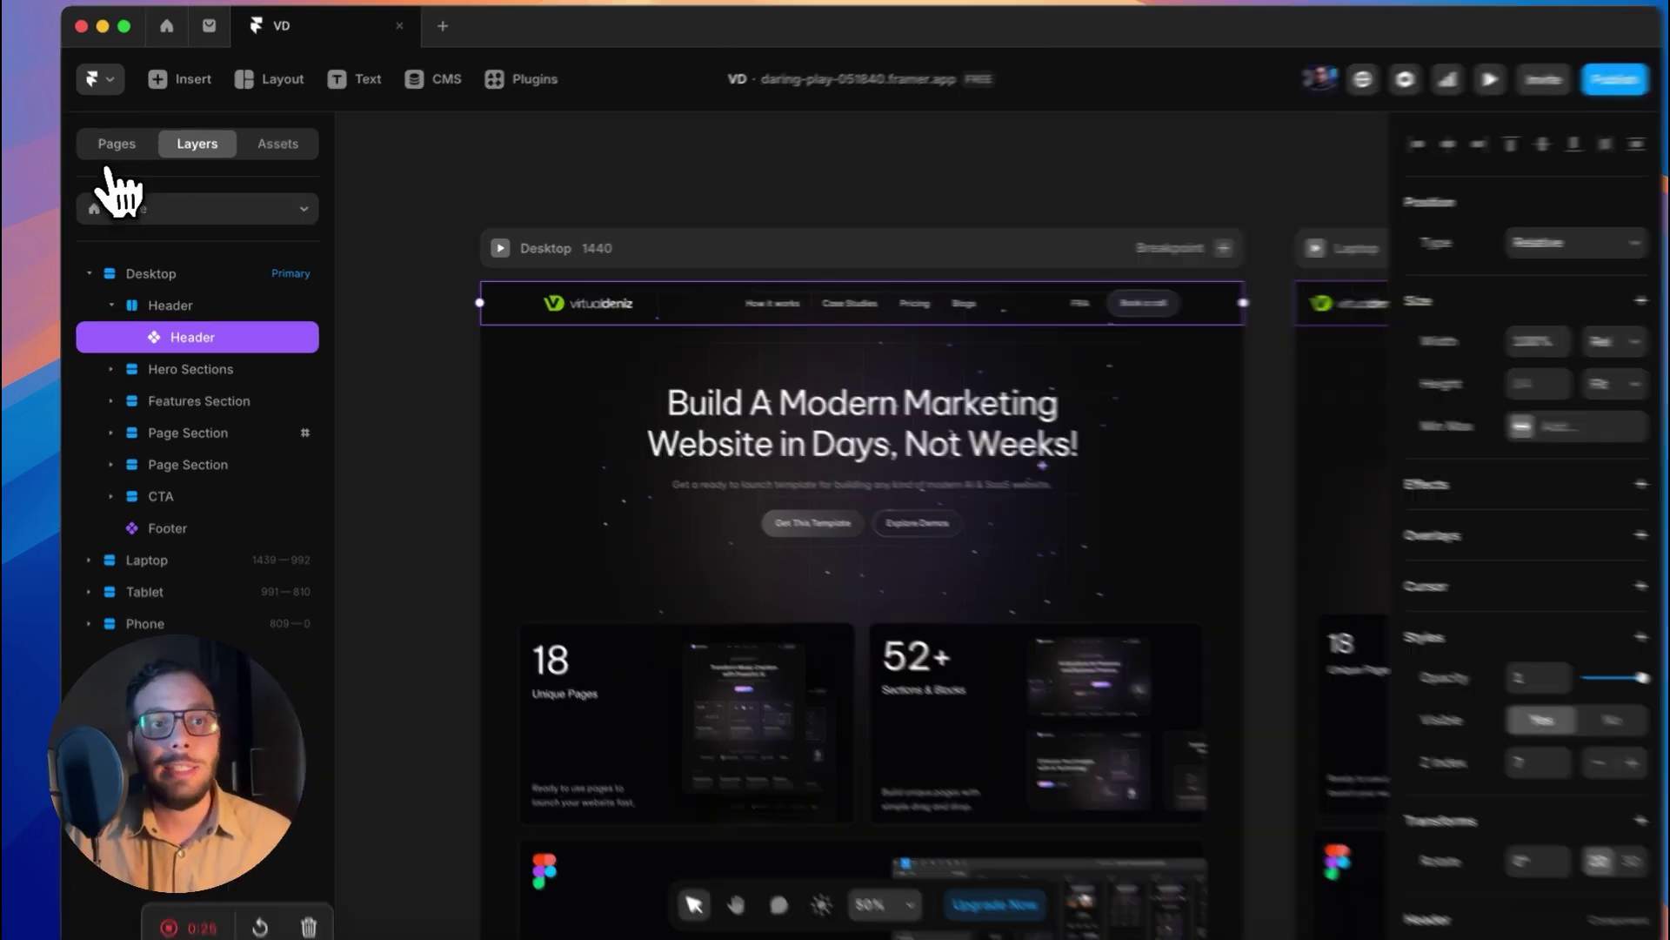
pyautogui.click(119, 148)
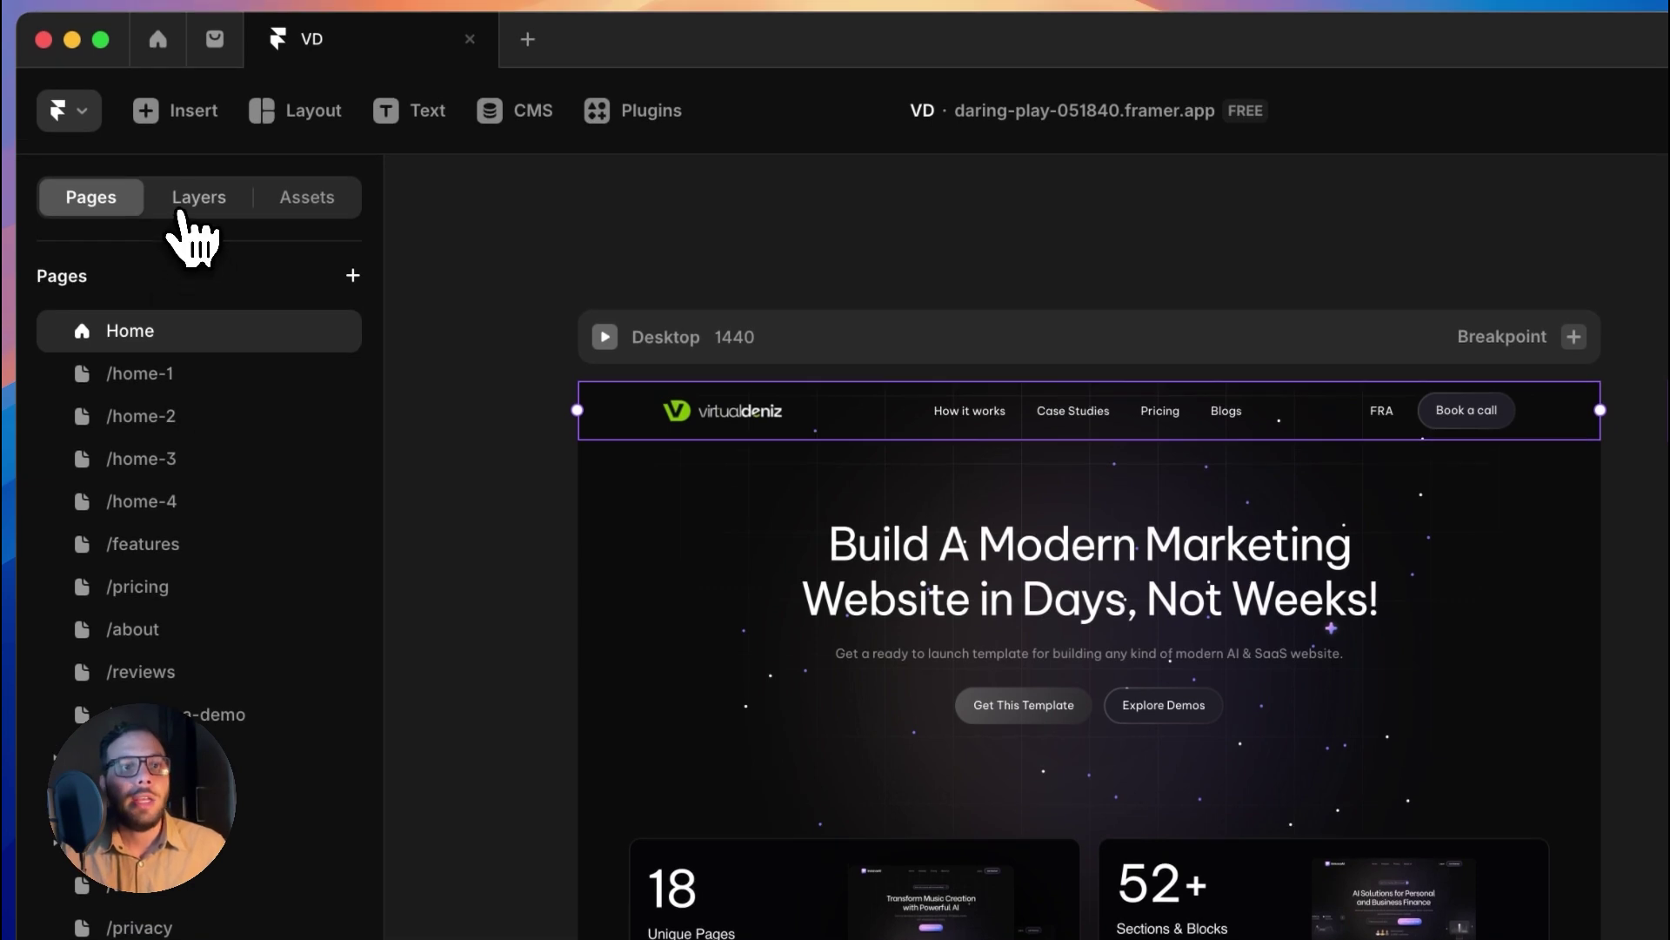
pyautogui.click(183, 209)
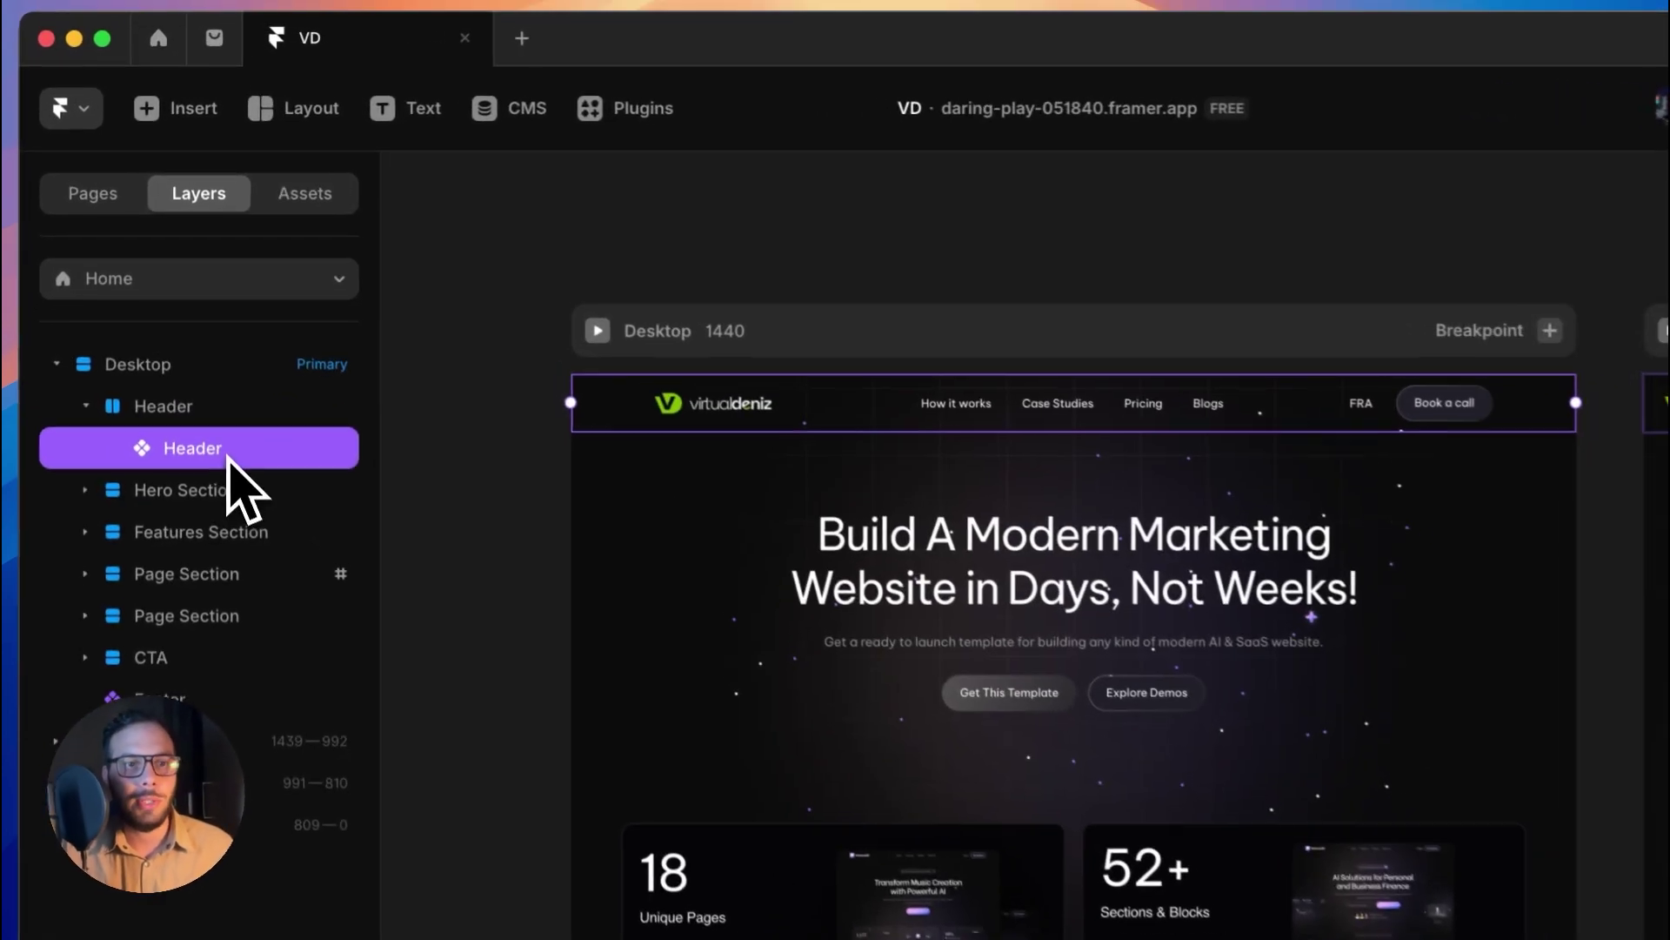
# Turn the Header component into a new layout template, naming it HeaderLayoutTemplate.
pyautogui.rightClick(222, 339)
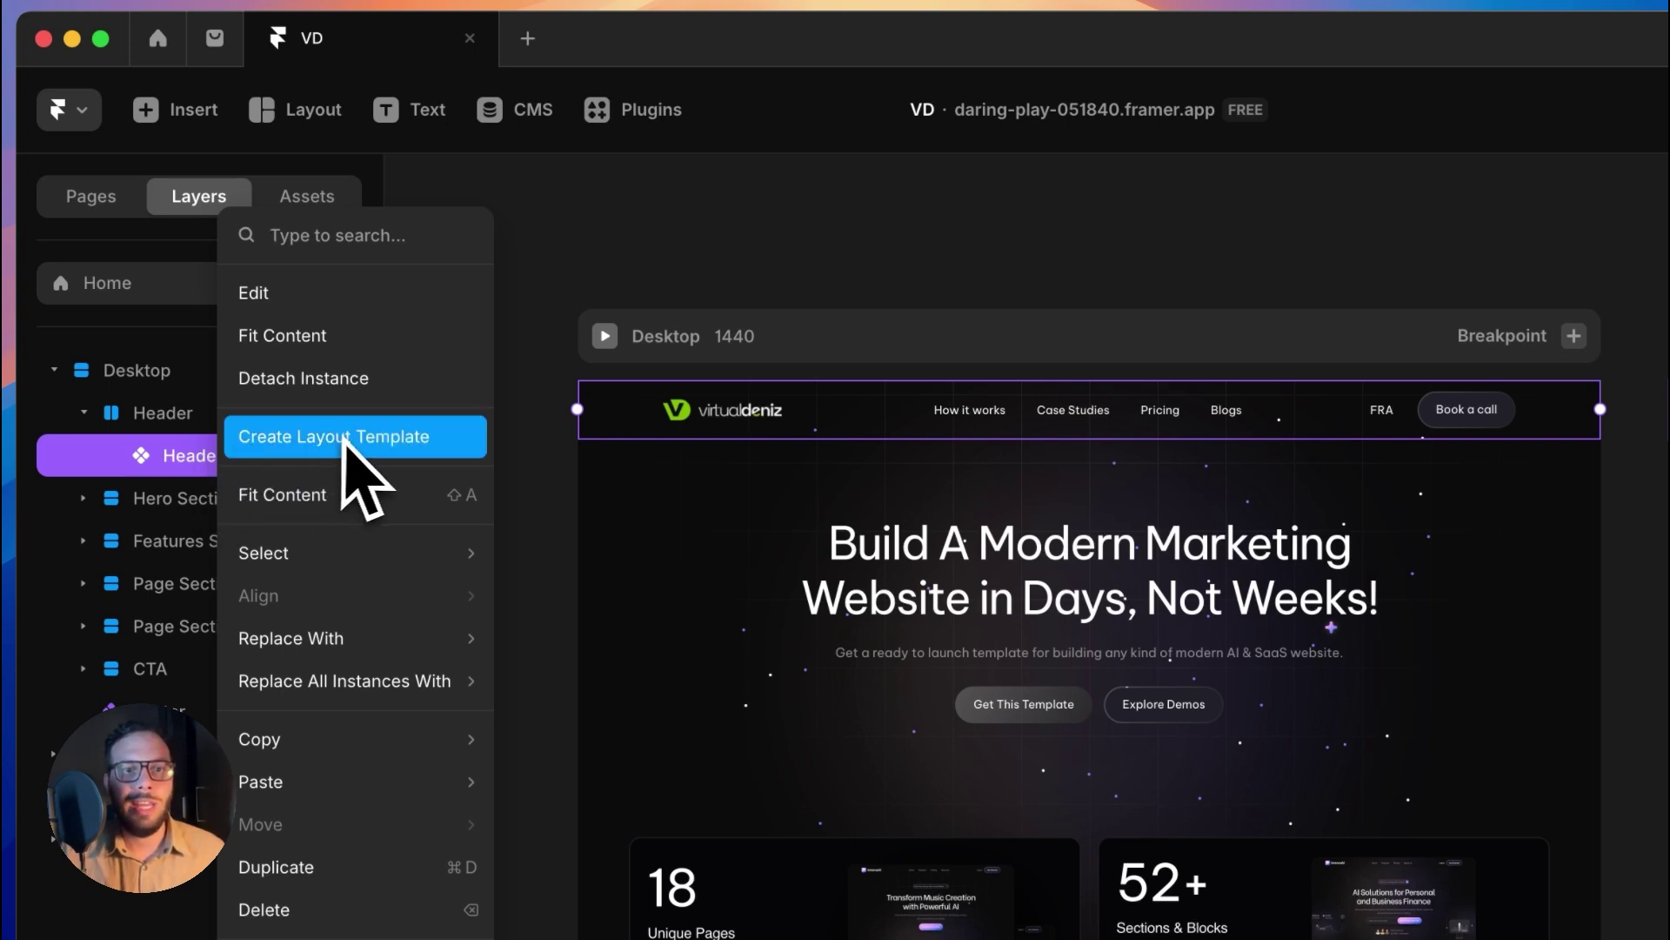
pyautogui.click(224, 422)
pyautogui.click(313, 209)
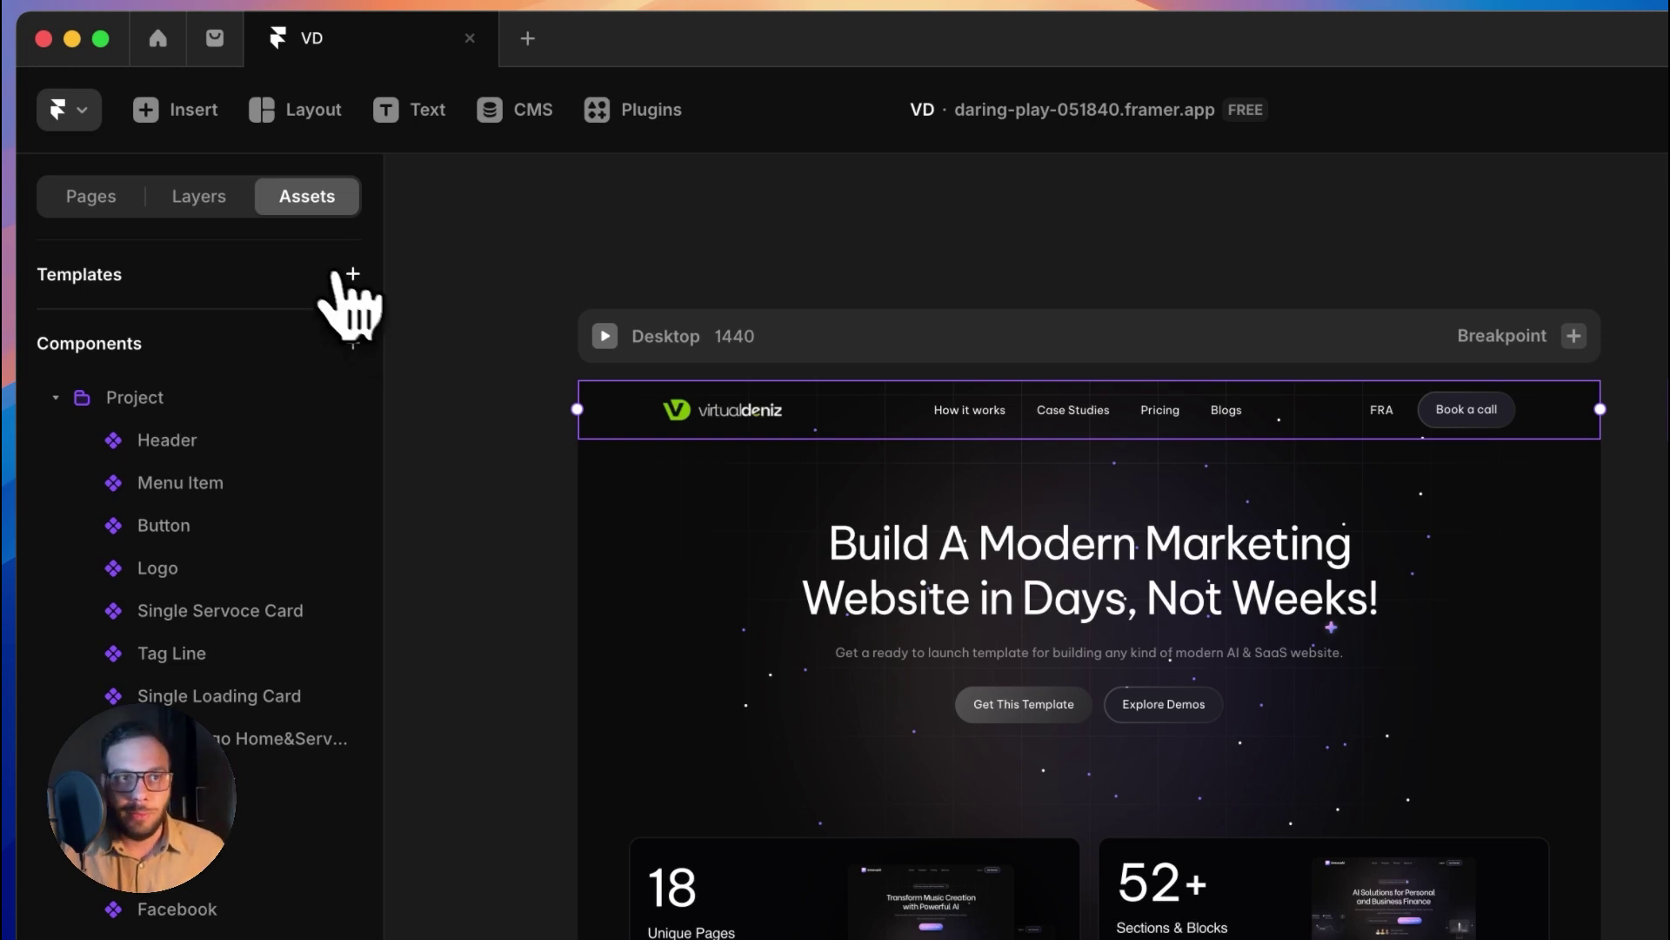
pyautogui.click(124, 196)
pyautogui.click(199, 197)
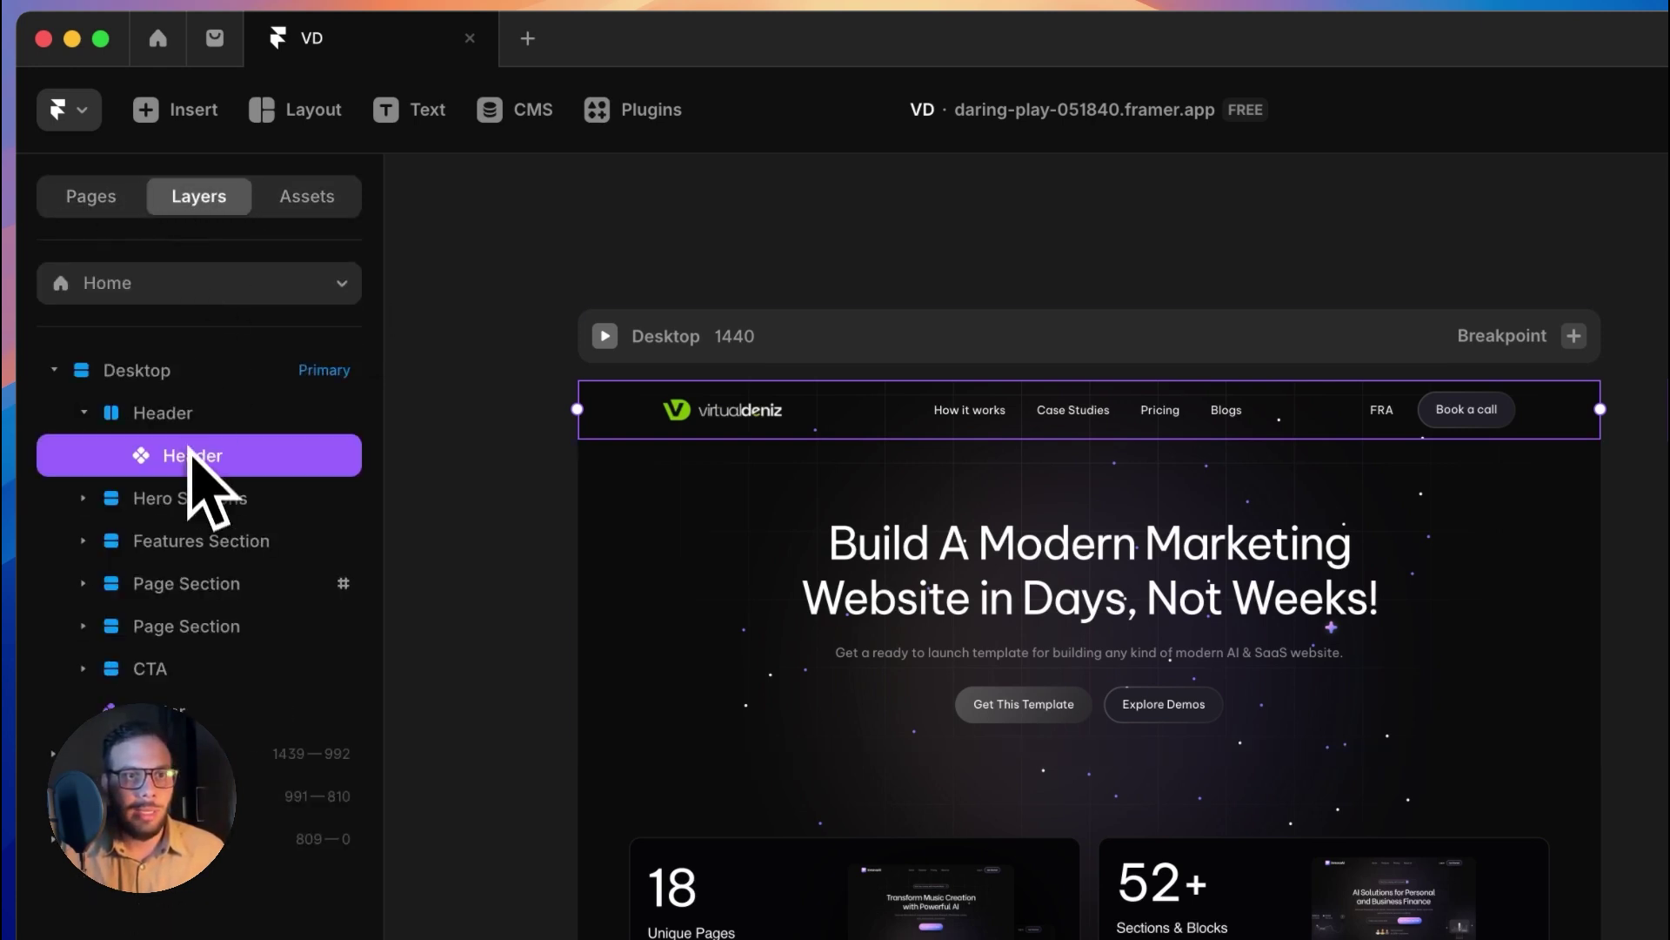
pyautogui.rightClick(183, 455)
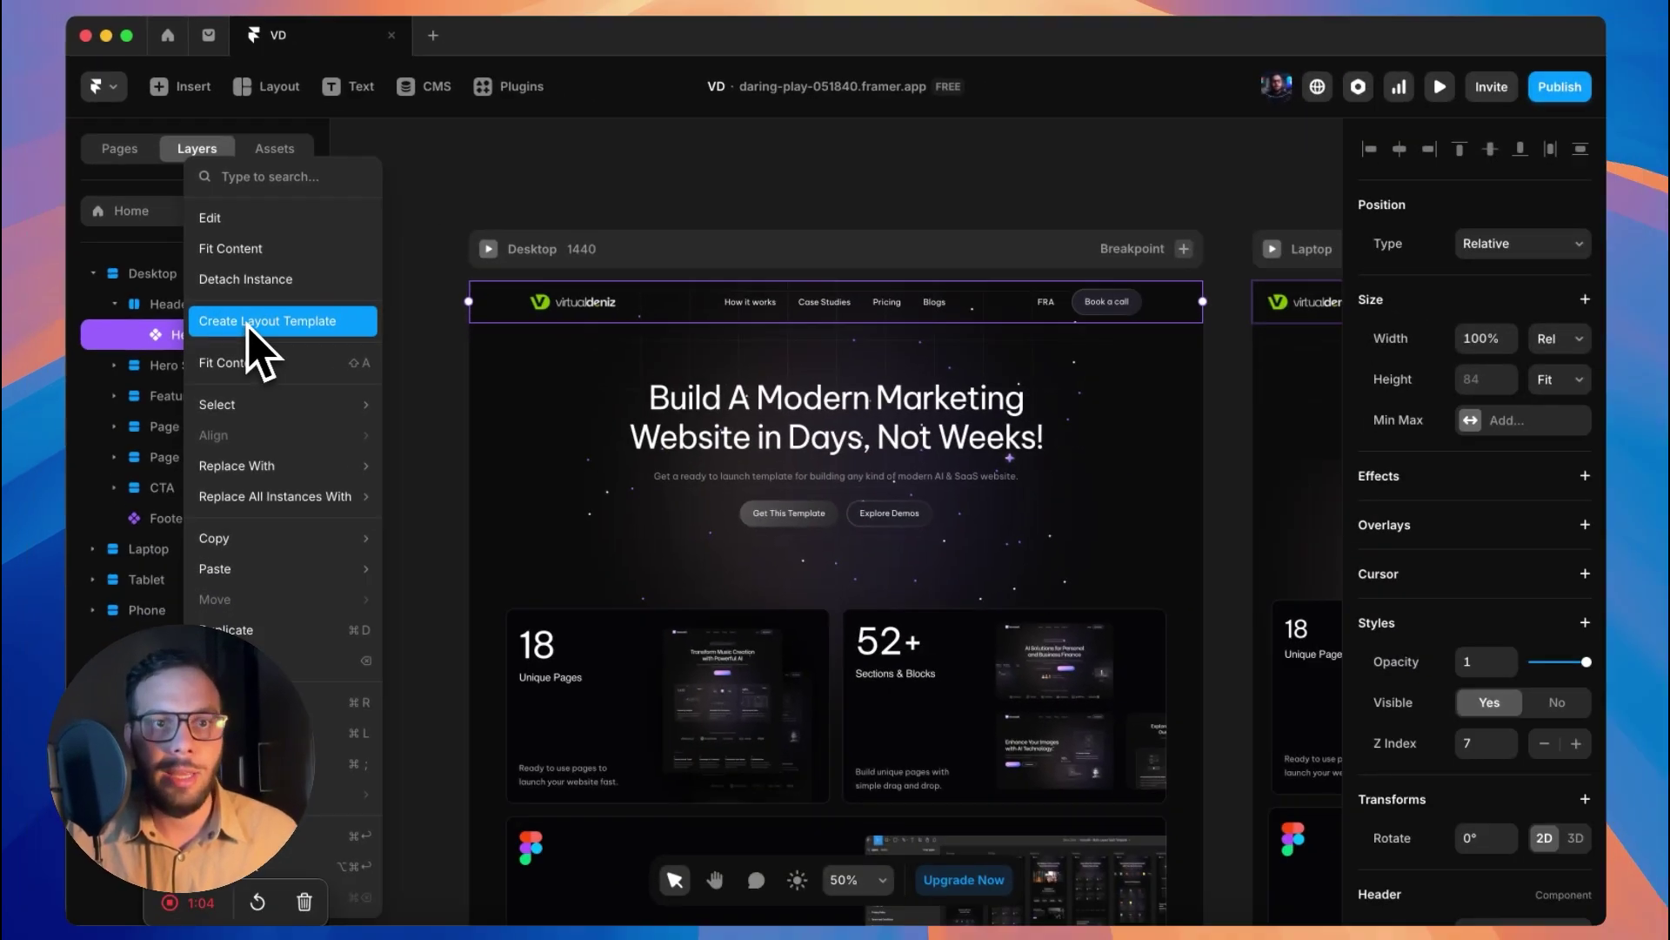
pyautogui.click(261, 439)
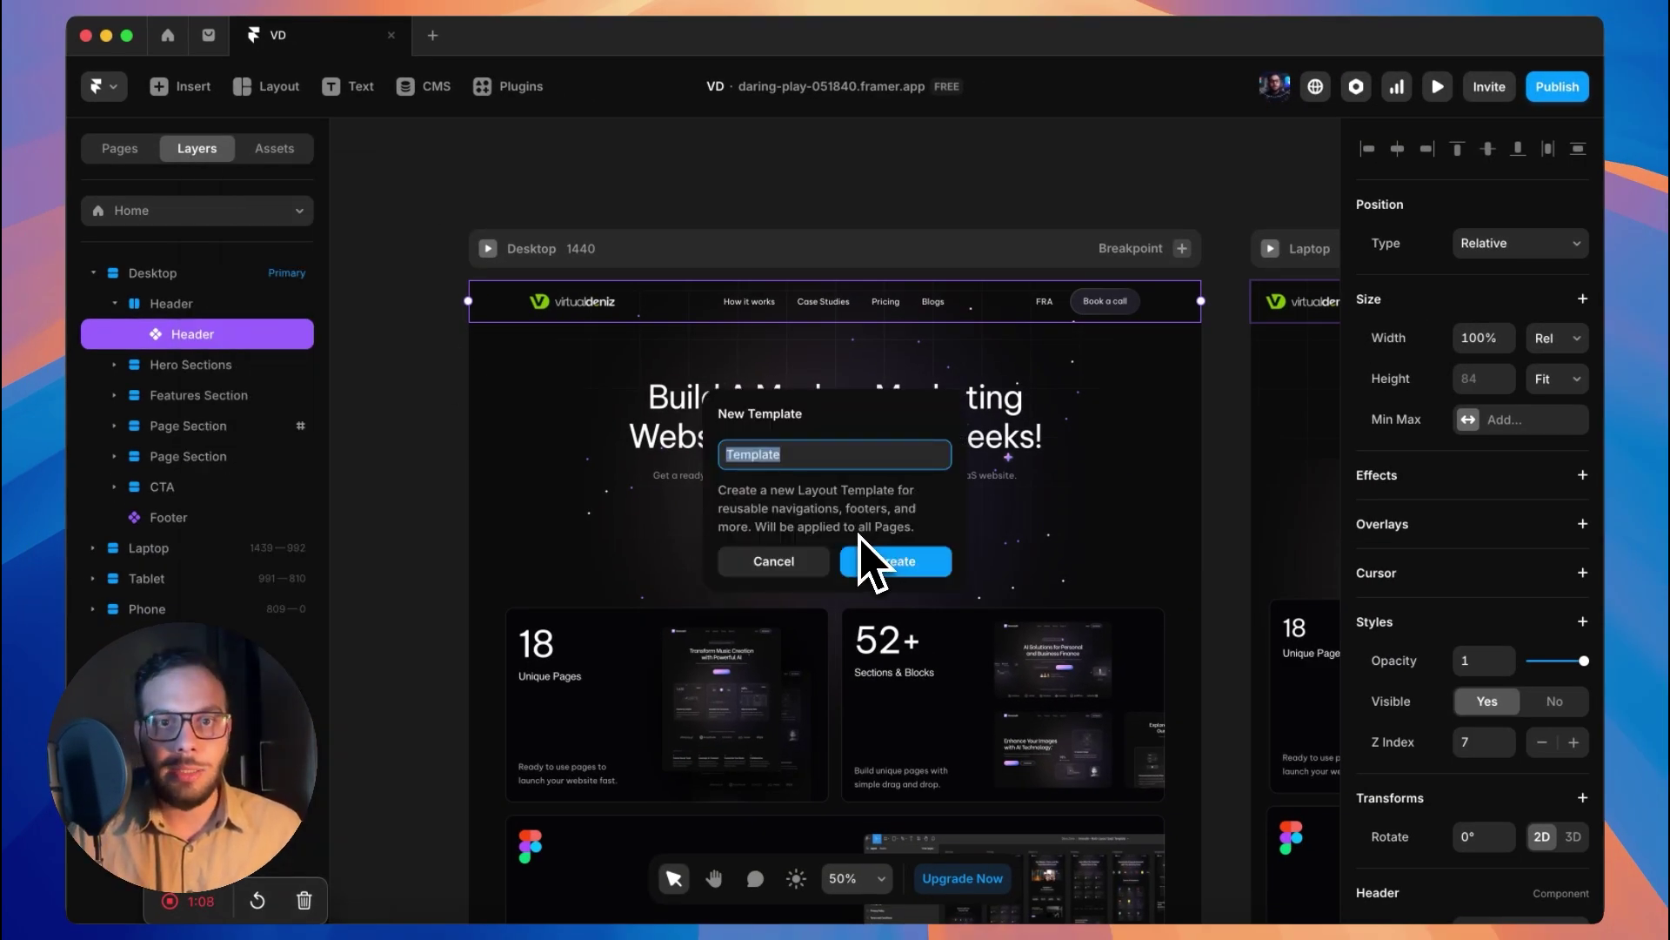
pyautogui.write('HeaderLayout')
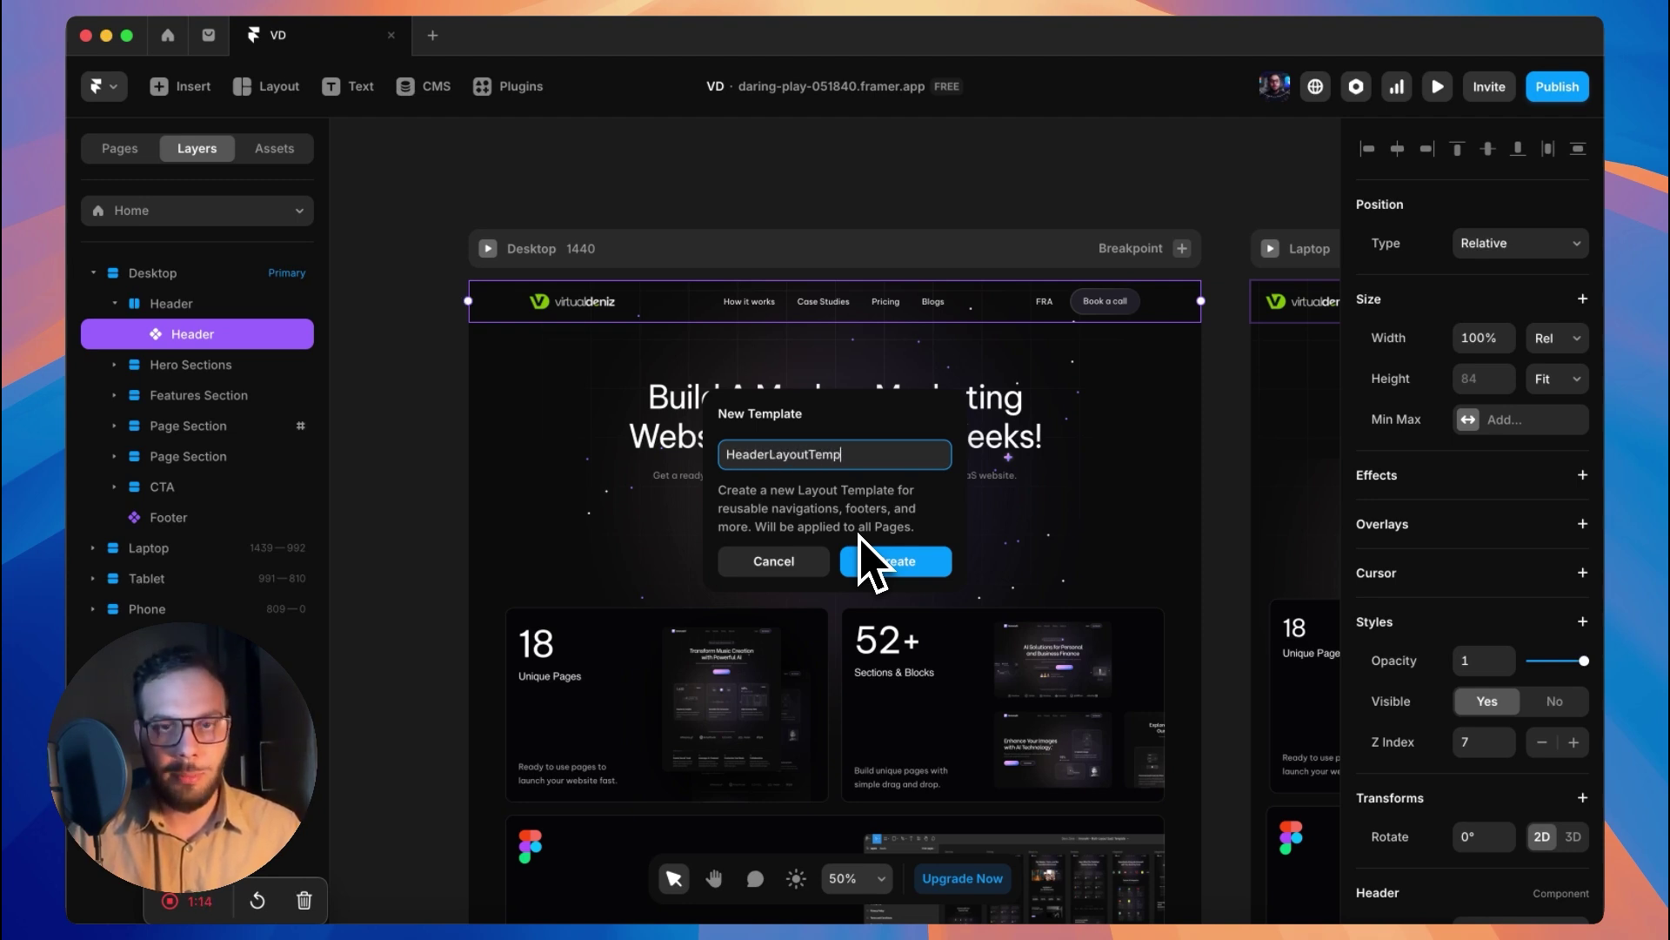
pyautogui.write('Template')
# Create the HeaderLayoutTemplate and select the header inside it.
pyautogui.press('Return')
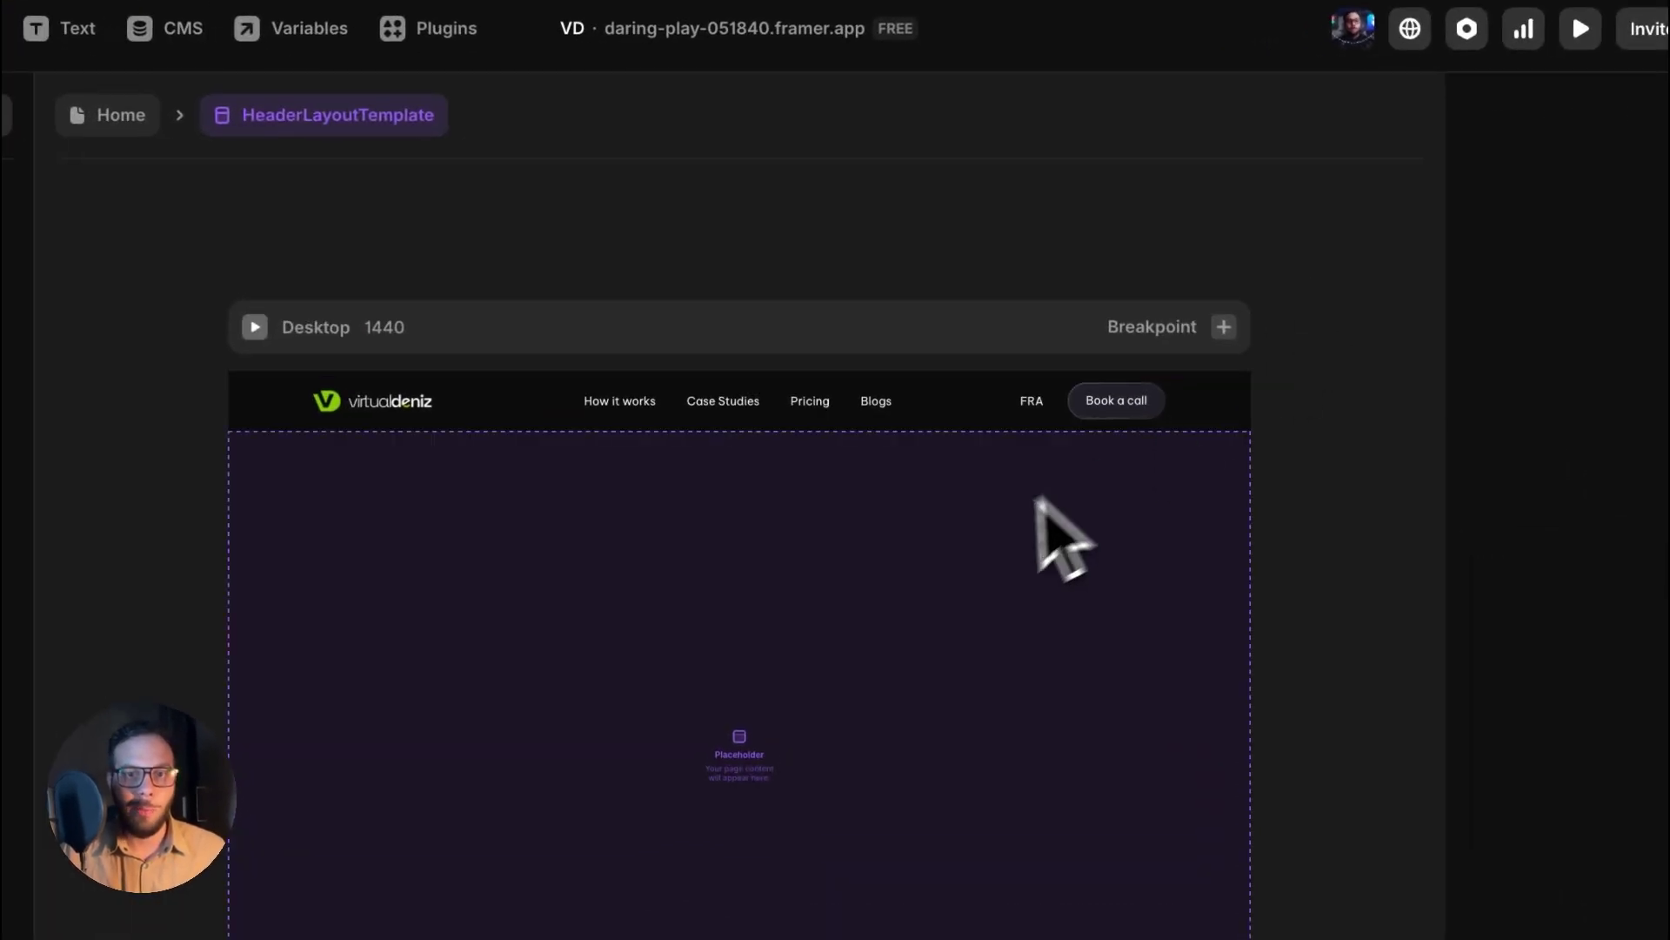
pyautogui.scroll(-1, 926, 496)
pyautogui.scroll(-3, 869, 609)
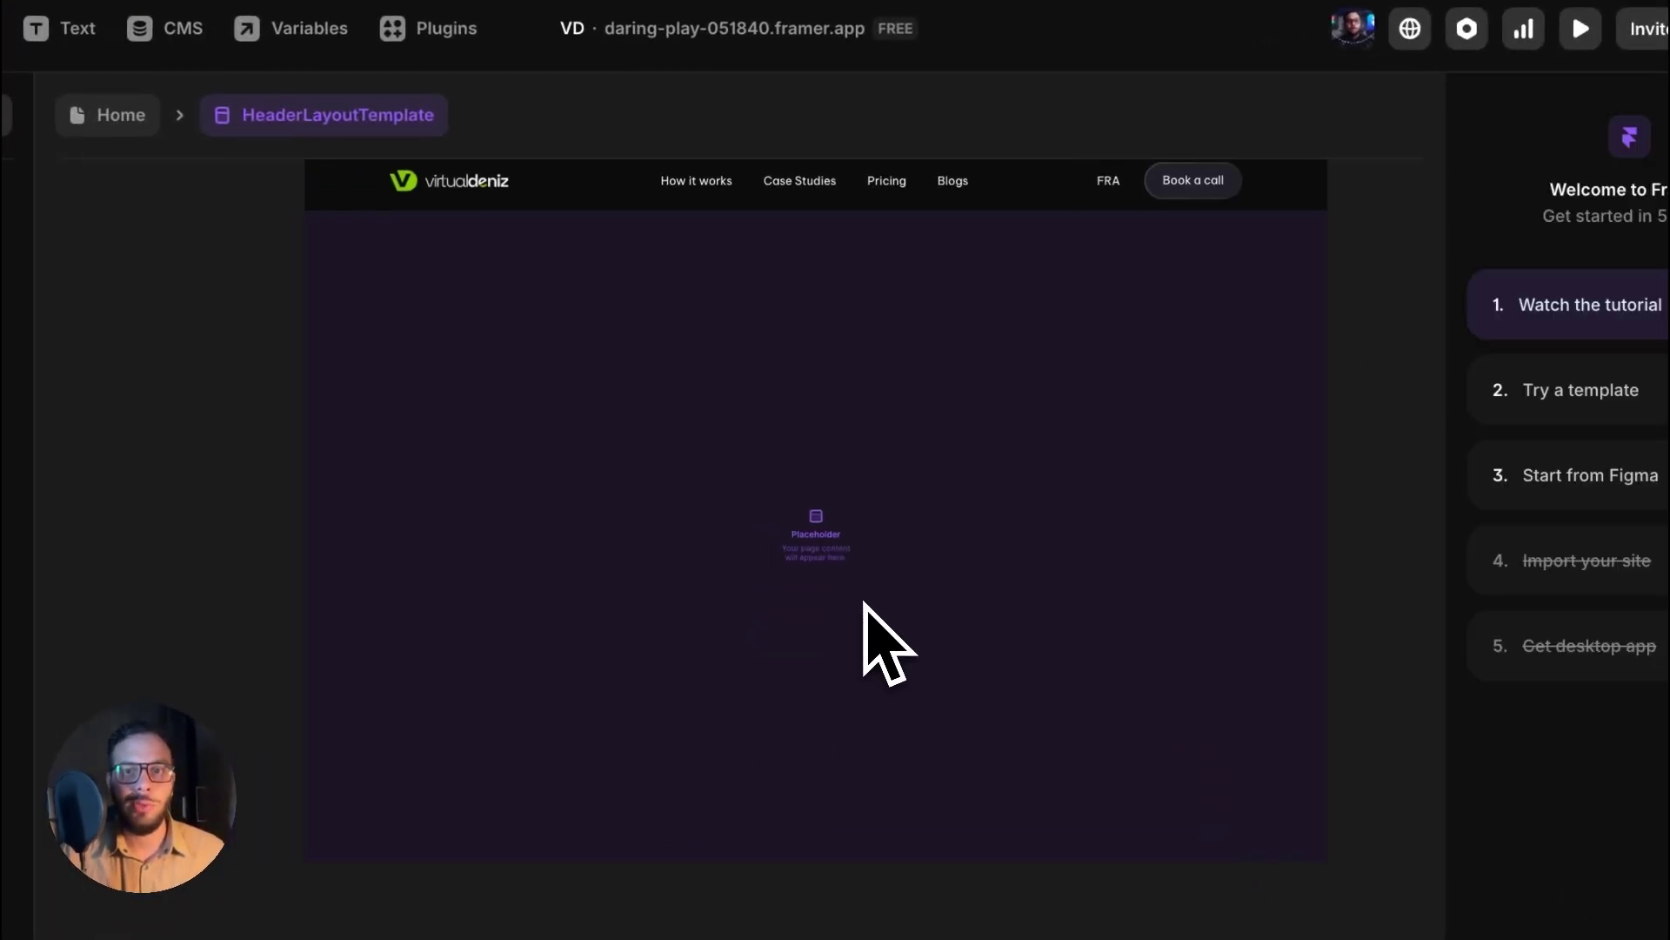
pyautogui.scroll(2, 869, 618)
pyautogui.click(822, 306)
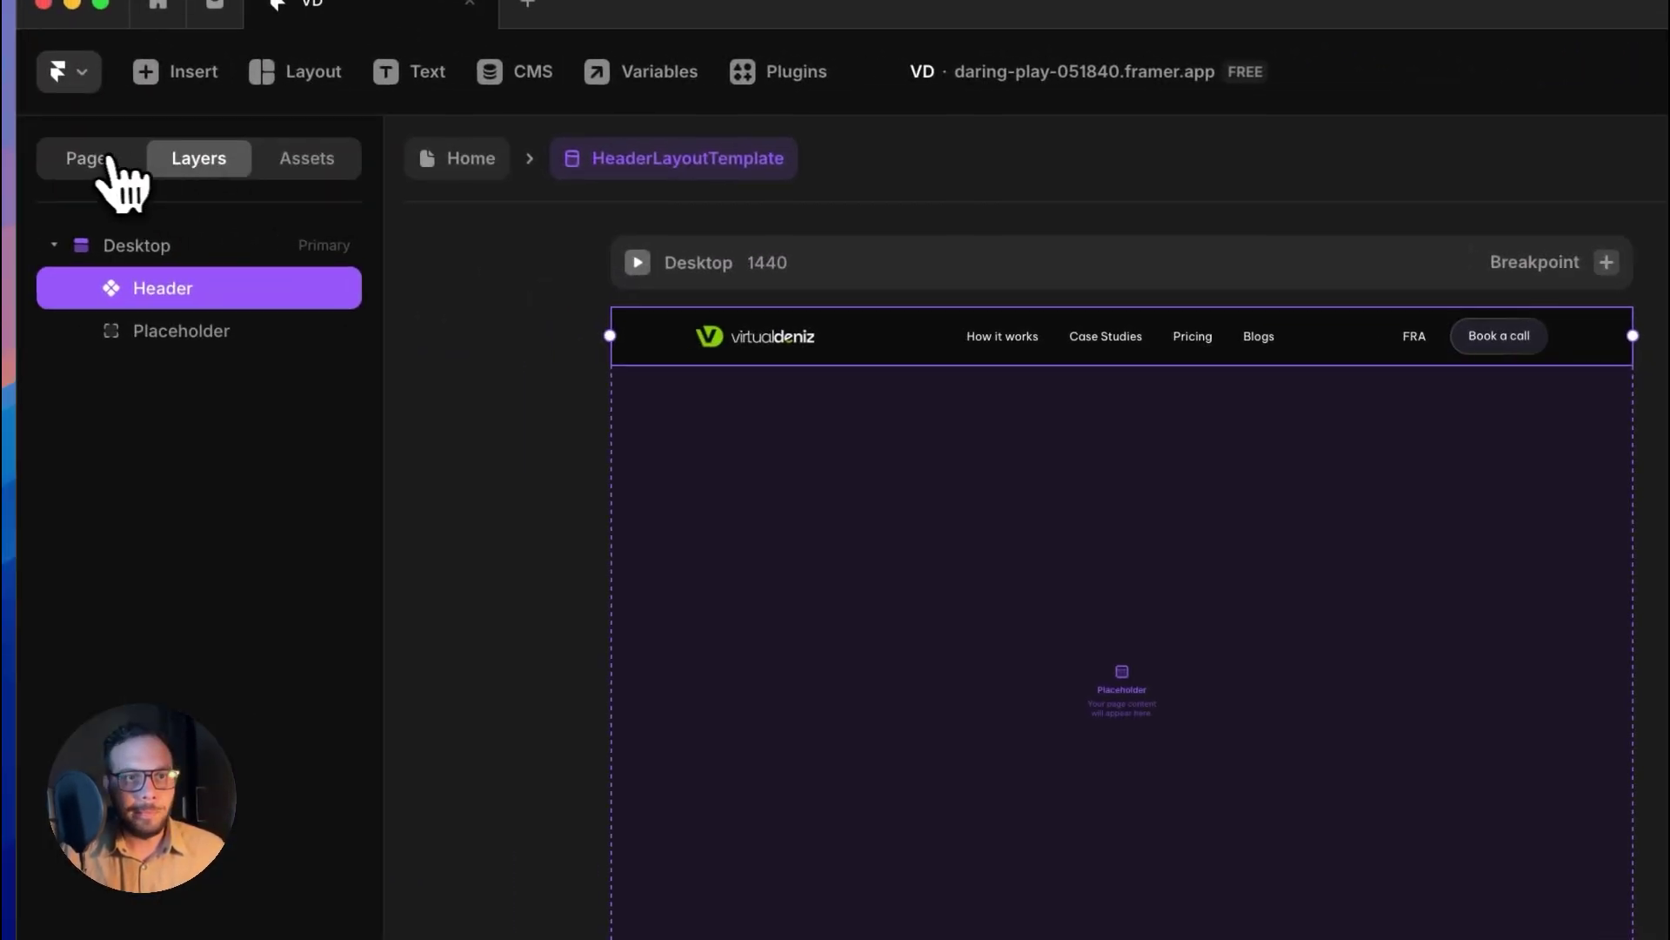
# On the /home-1 page, delete the duplicate nested Header and its empty Header stack.
pyautogui.click(95, 161)
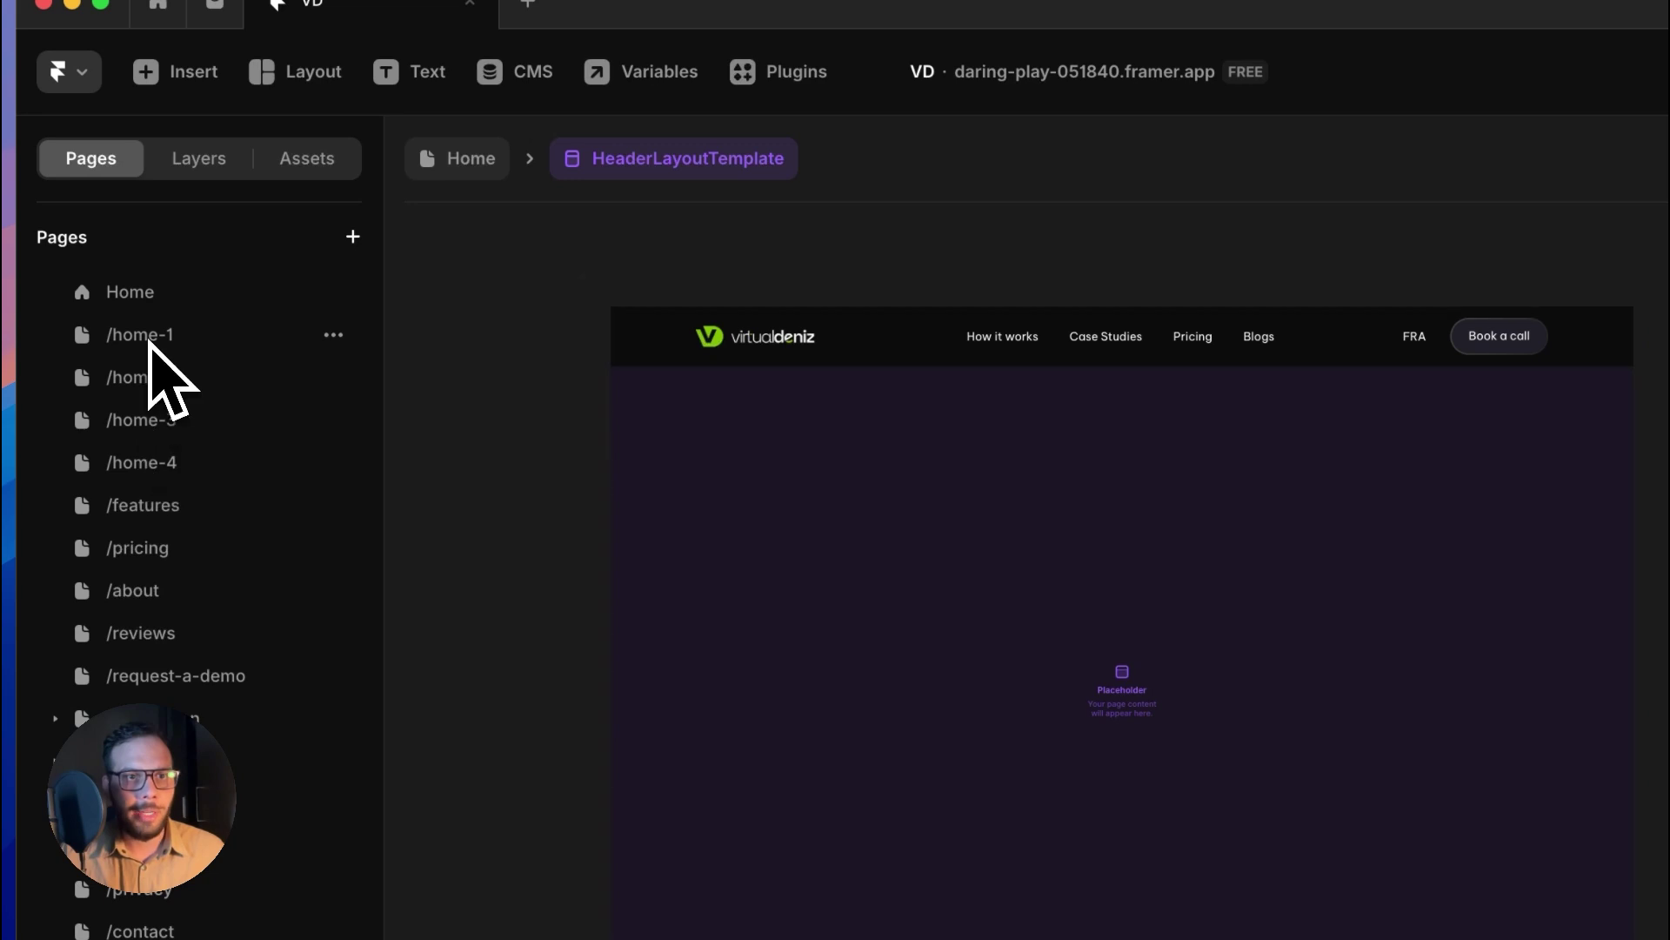
pyautogui.click(142, 337)
pyautogui.click(1044, 409)
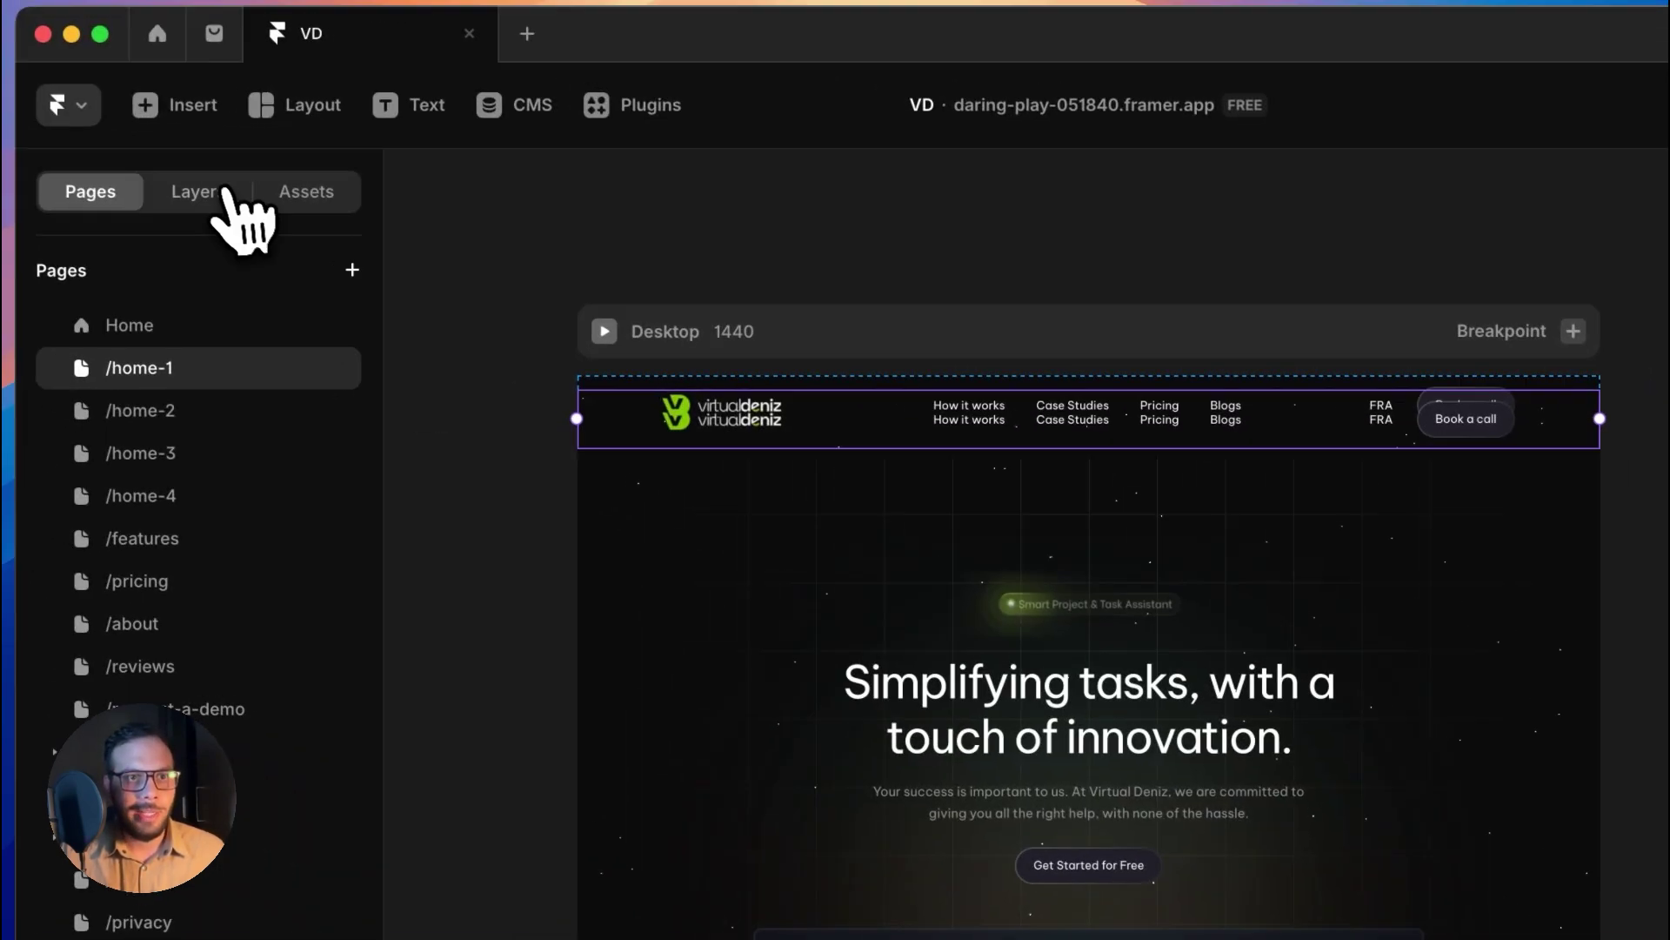
pyautogui.click(227, 188)
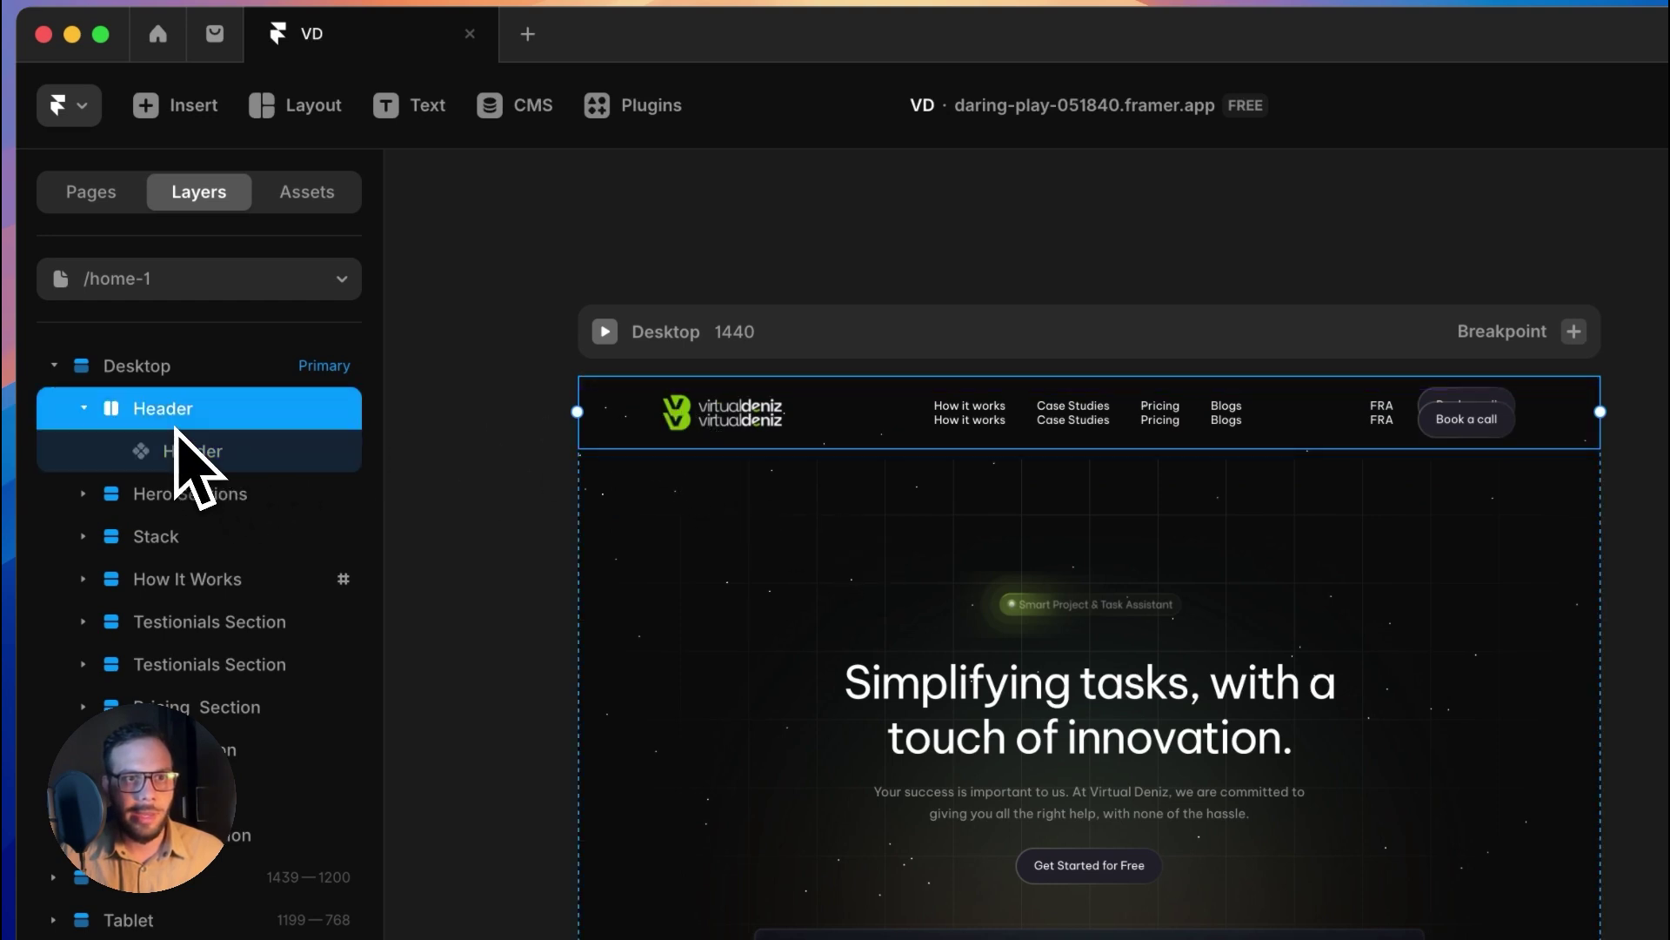
pyautogui.press('BackSpace')
pyautogui.press('BackSpace')
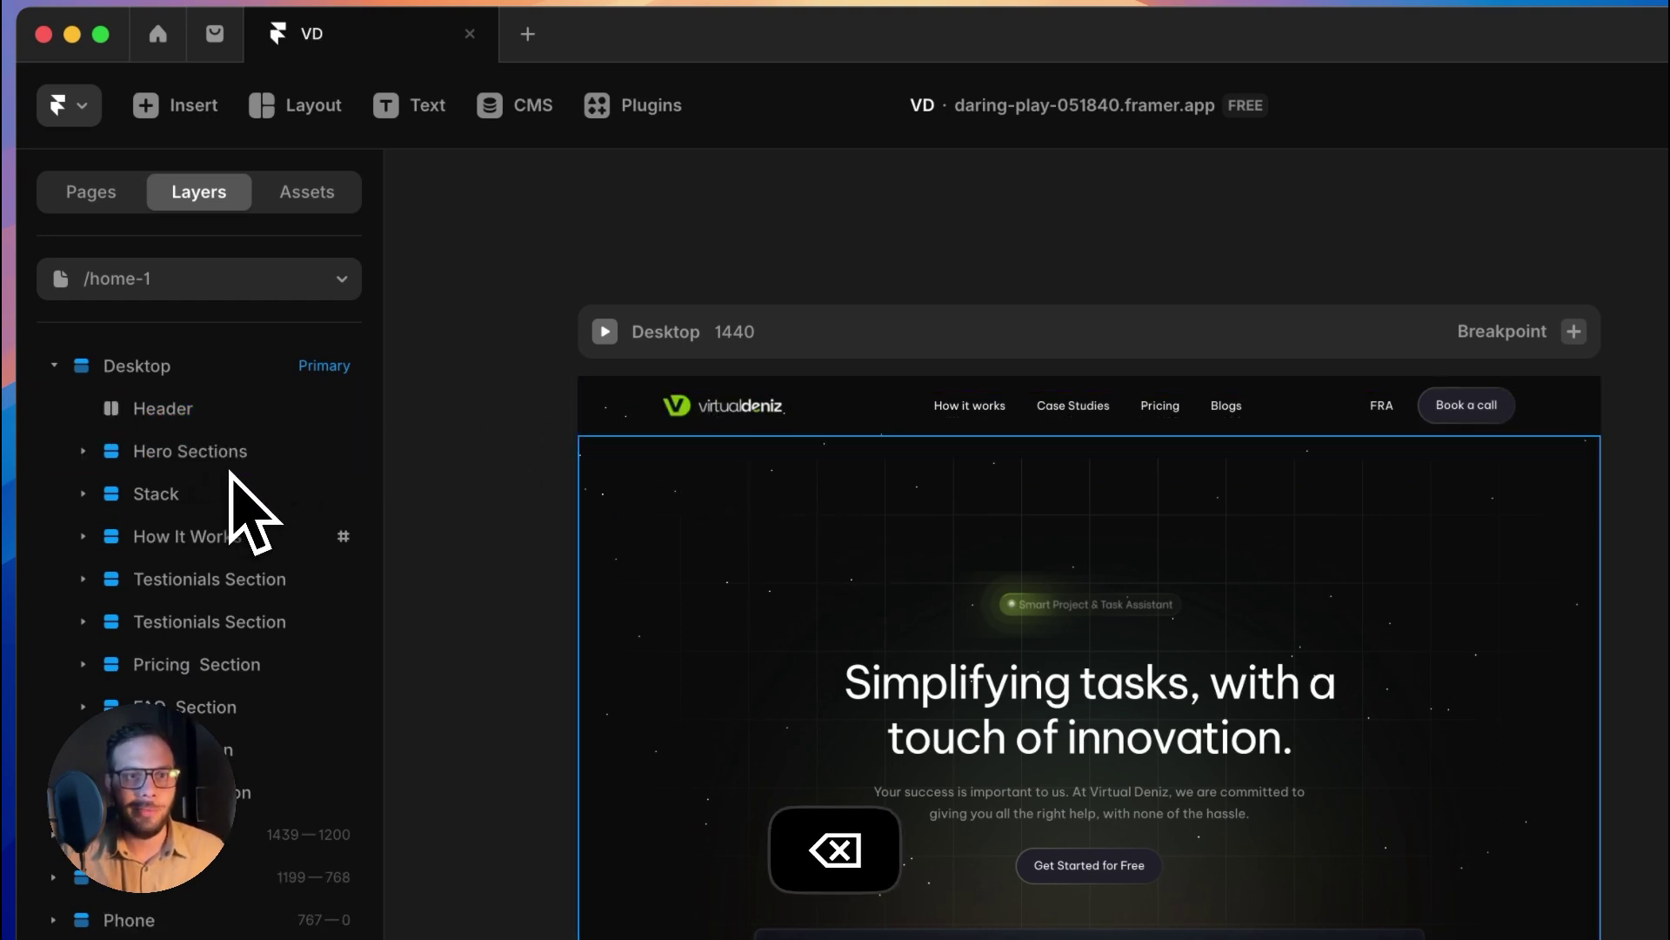
pyautogui.click(152, 422)
pyautogui.press('BackSpace')
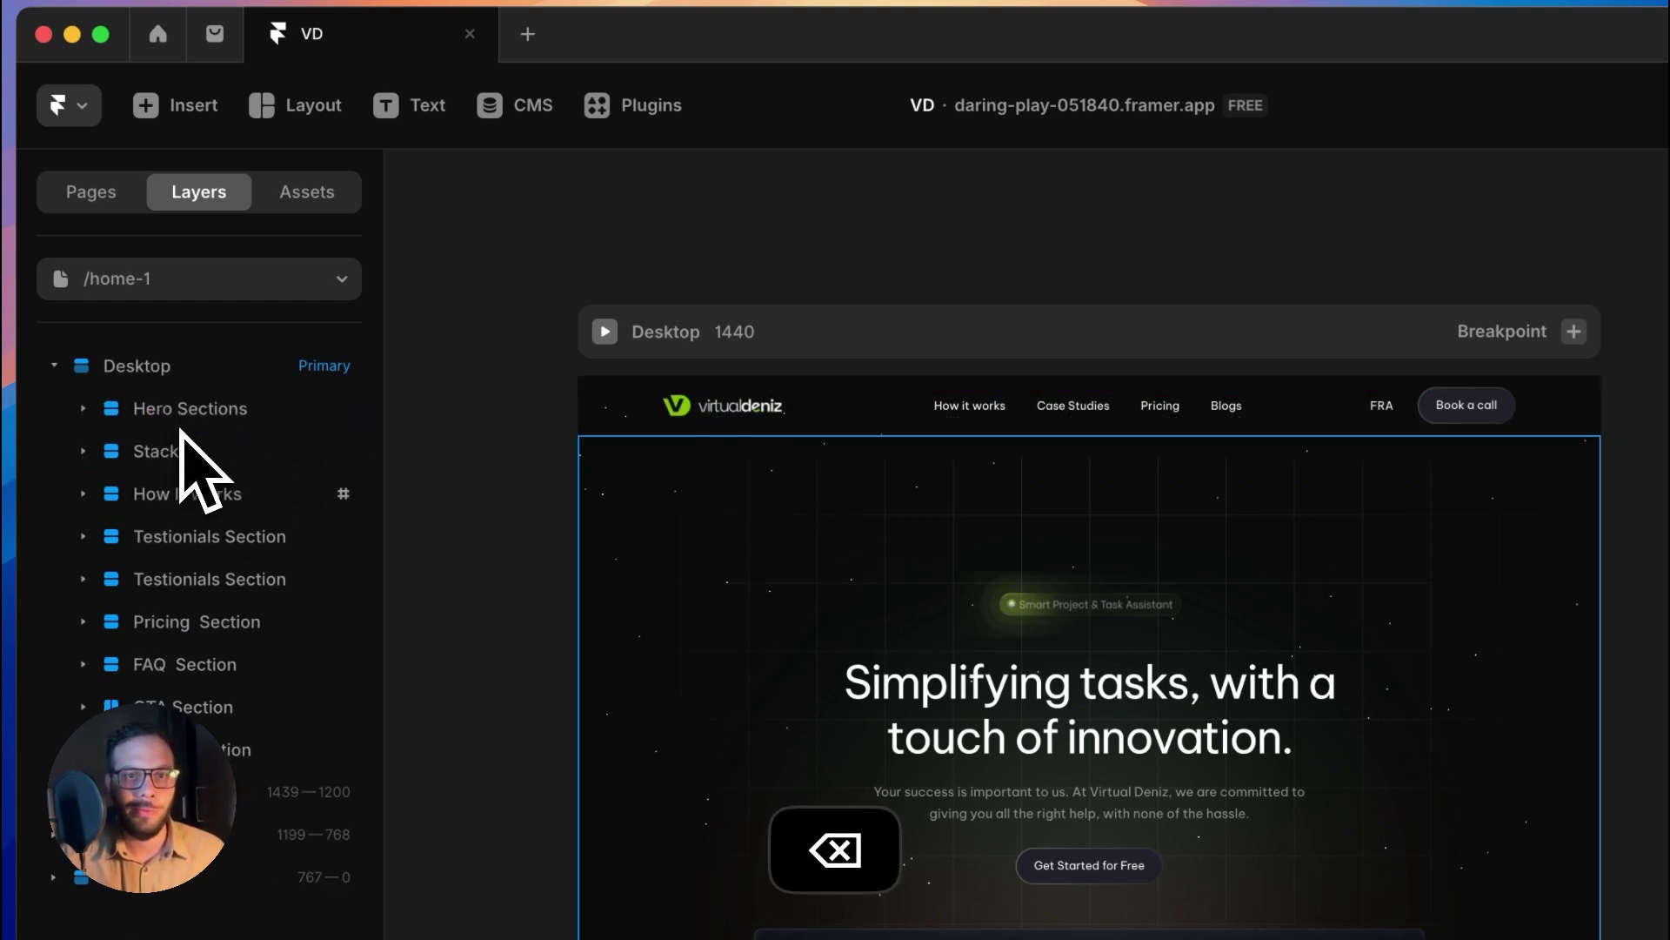
pyautogui.click(989, 407)
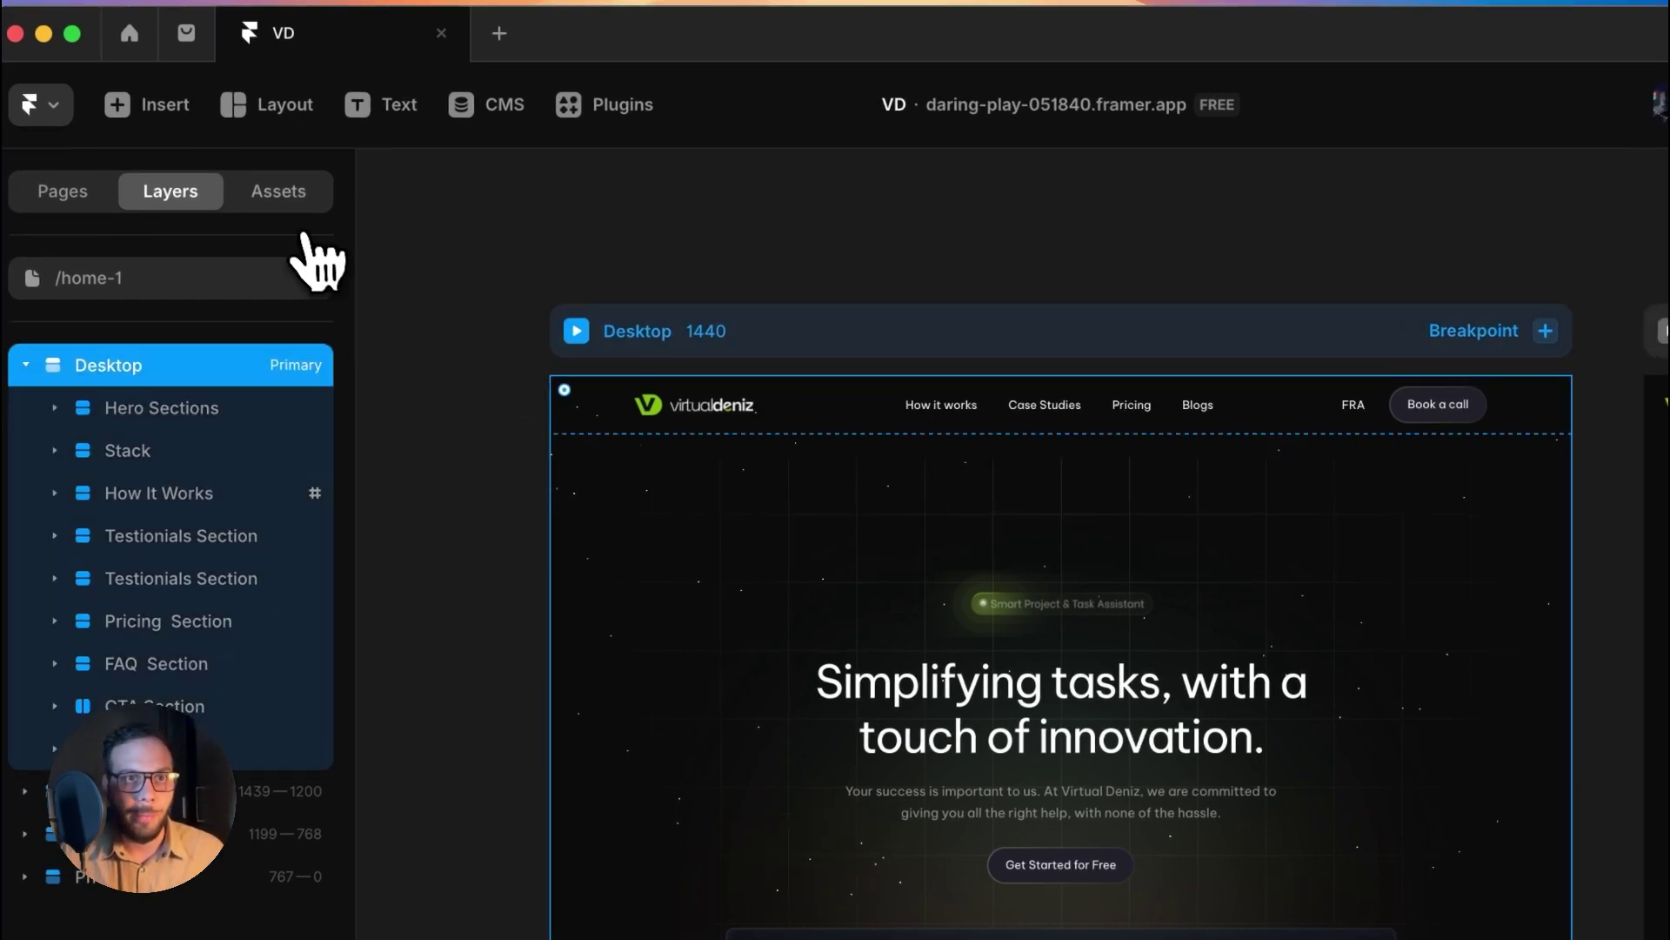
# Open HeaderLayoutTemplate from Assets and zoom to inspect its header and page-content placeholder.
pyautogui.click(287, 197)
pyautogui.click(236, 328)
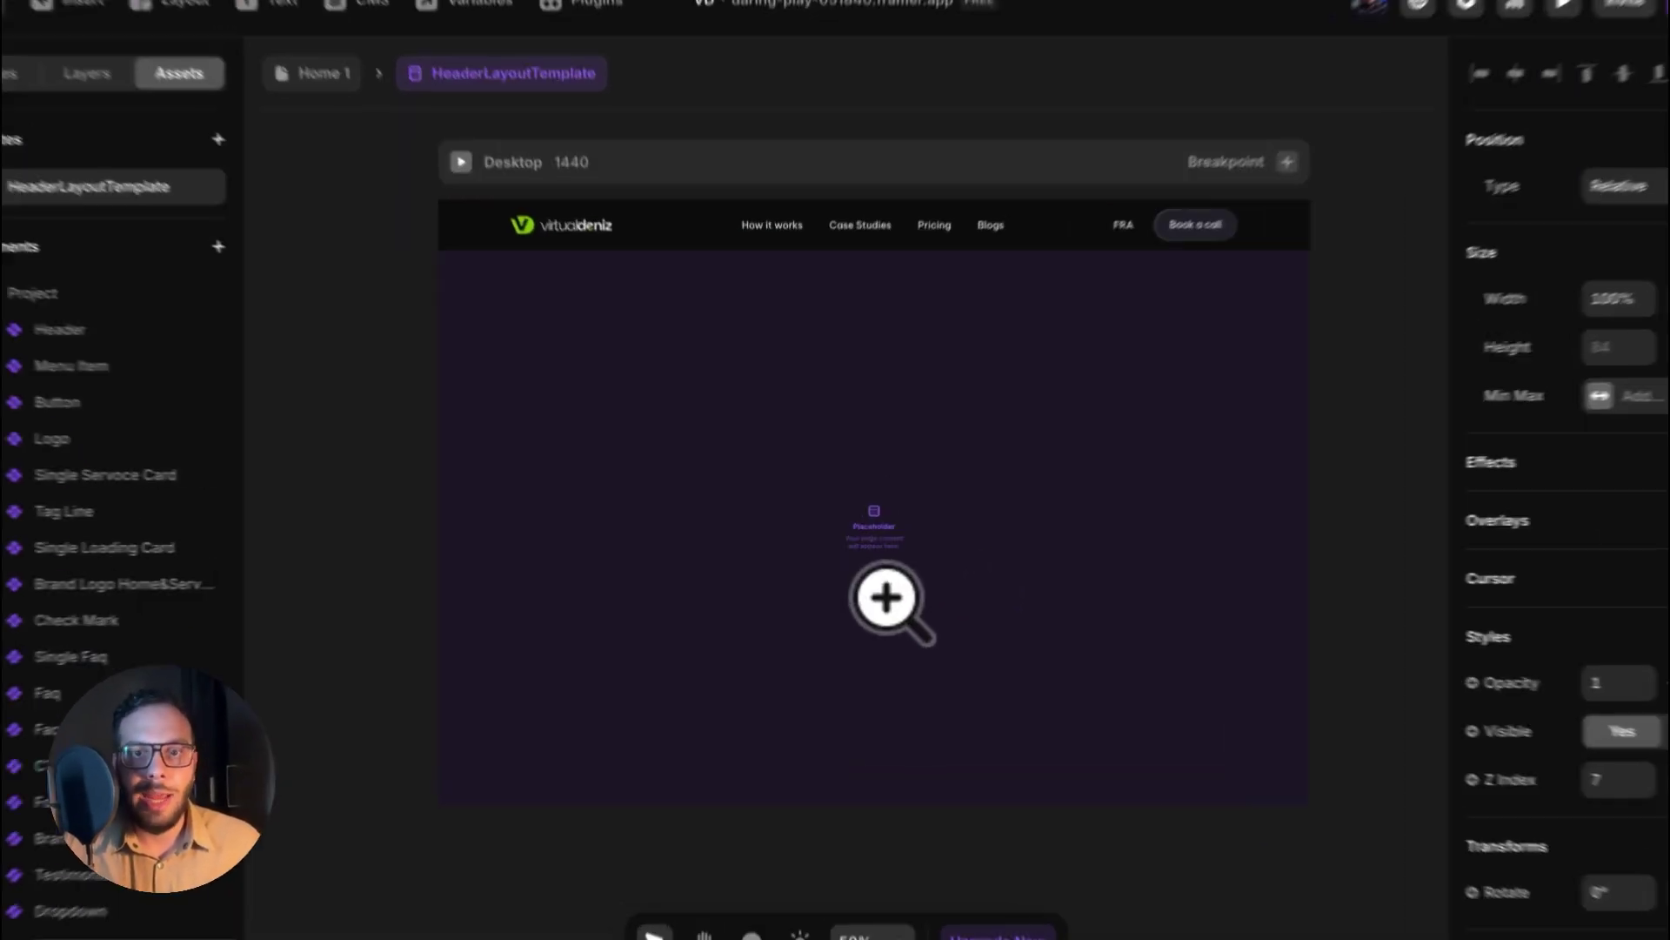
pyautogui.click(885, 598)
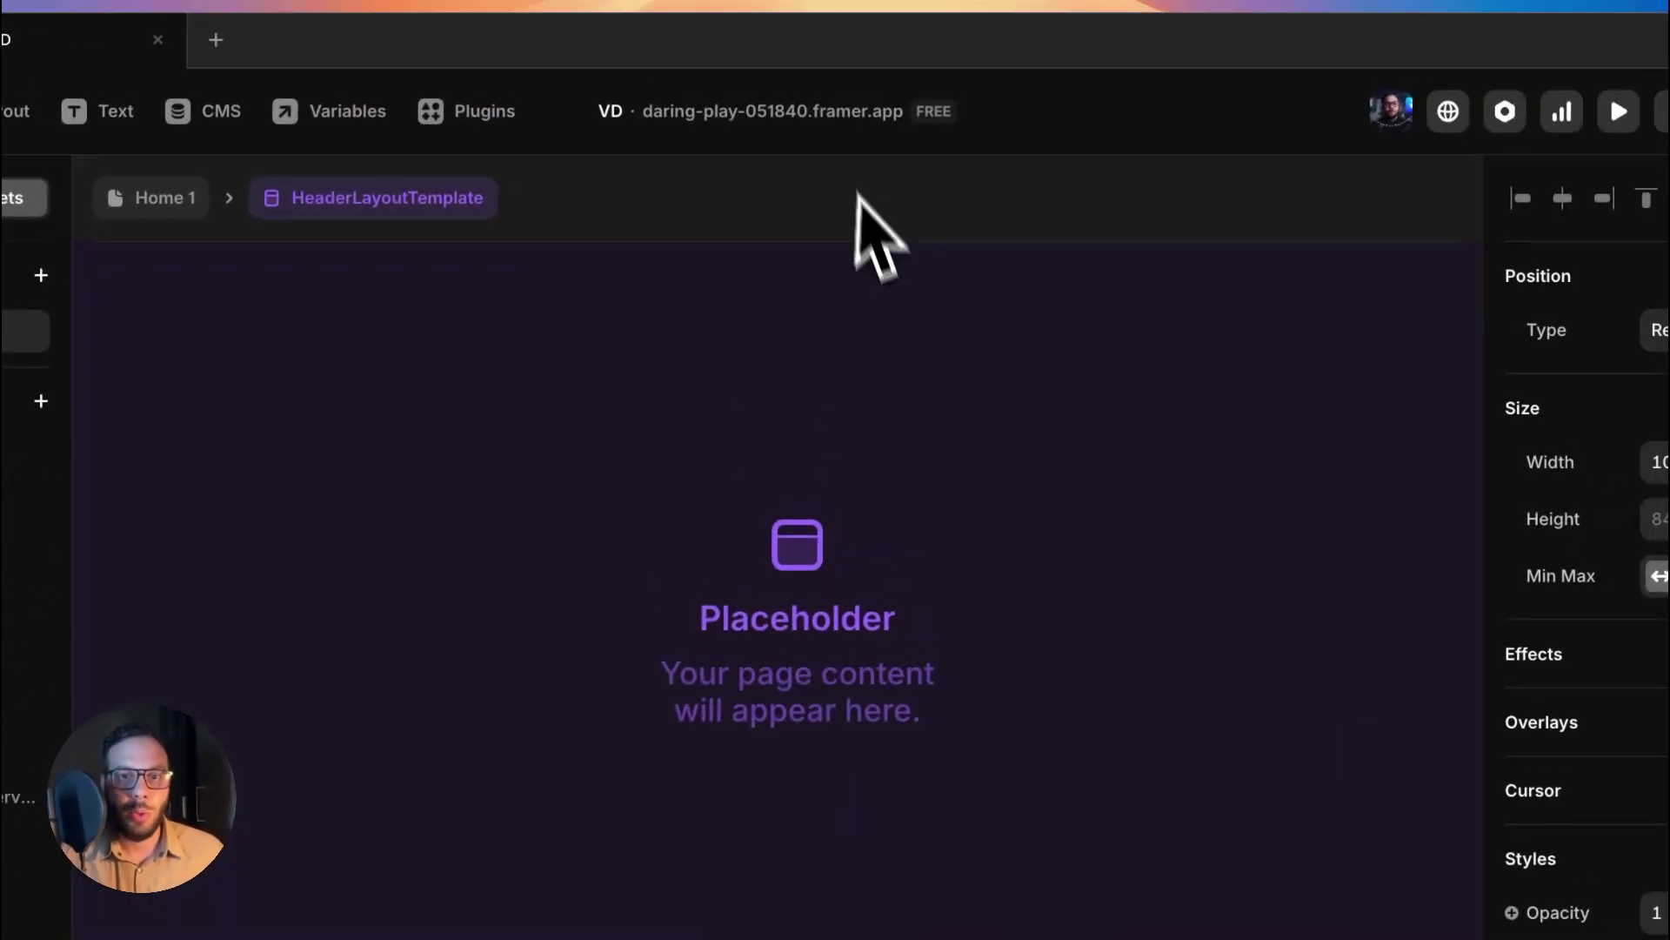
pyautogui.keyDown('alt'); pyautogui.click(881, 588); pyautogui.keyUp('alt')
pyautogui.keyDown('alt'); pyautogui.click(882, 588); pyautogui.keyUp('alt')
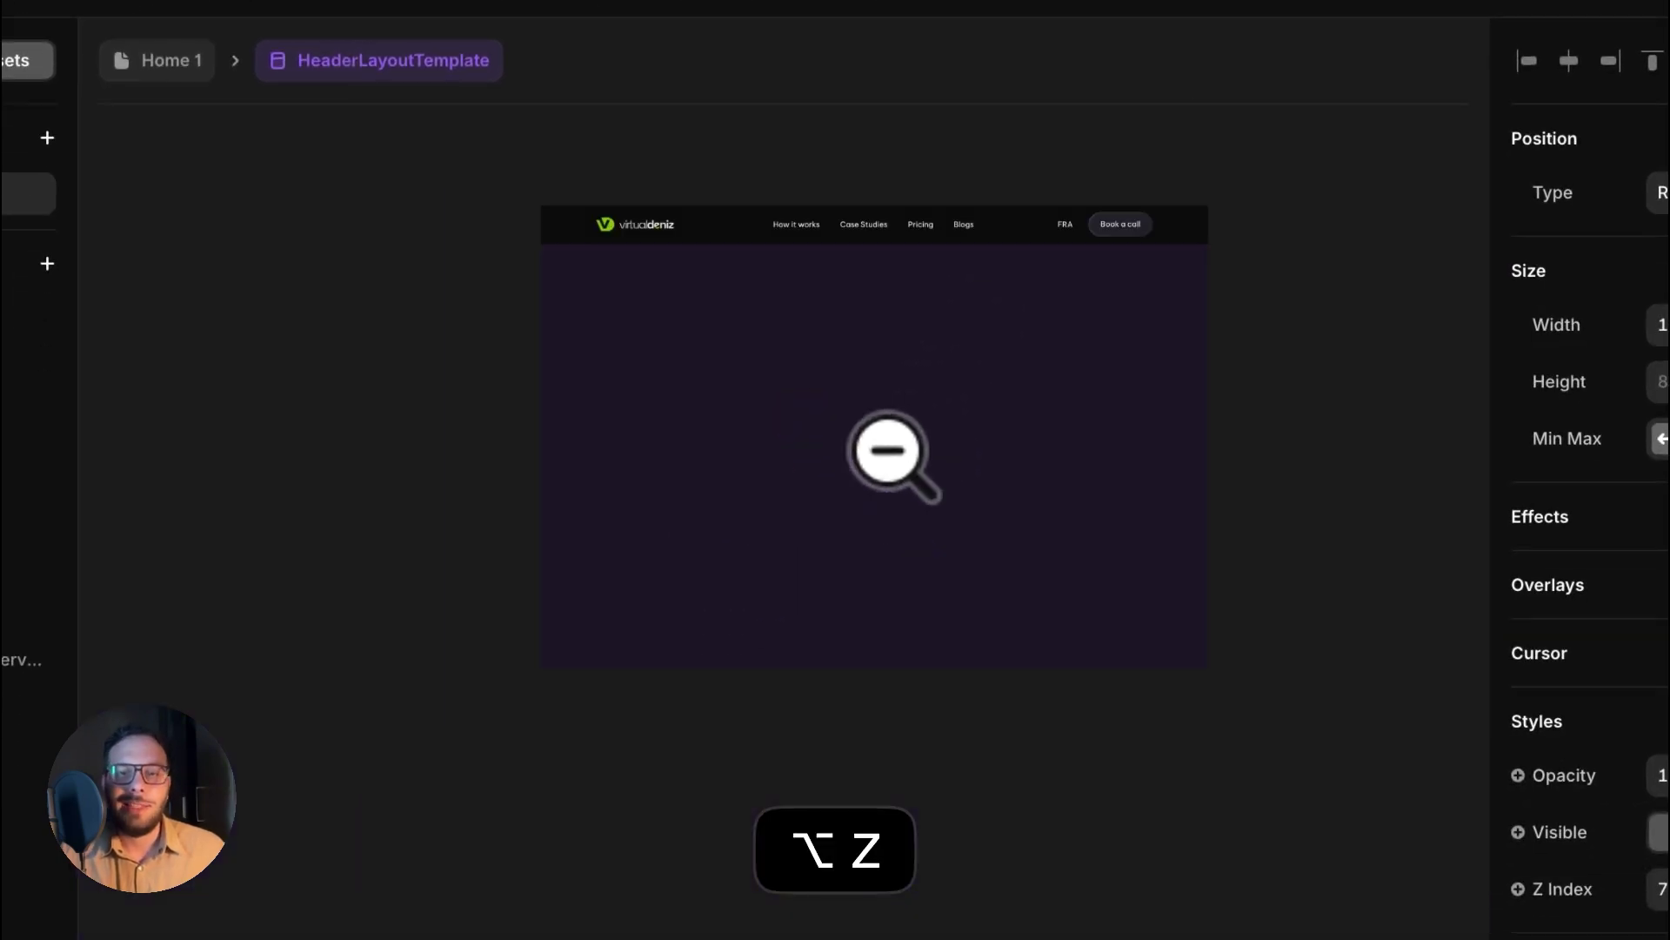
pyautogui.keyDown('alt'); pyautogui.click(881, 588); pyautogui.keyUp('alt')
pyautogui.click(888, 451)
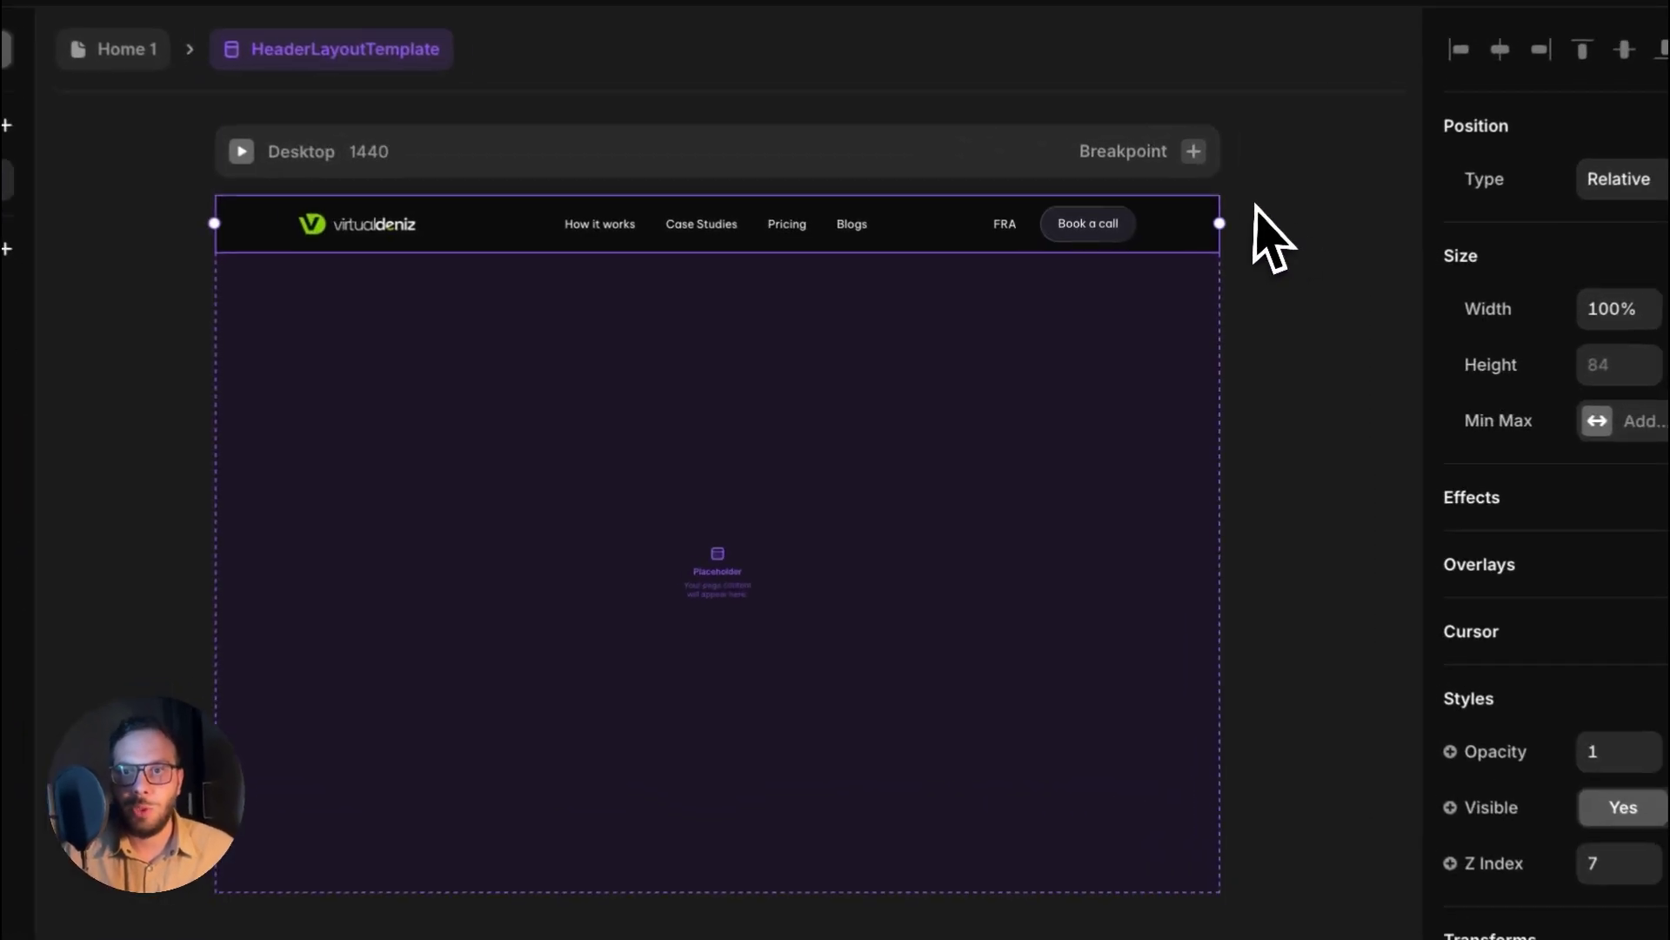
pyautogui.click(1232, 261)
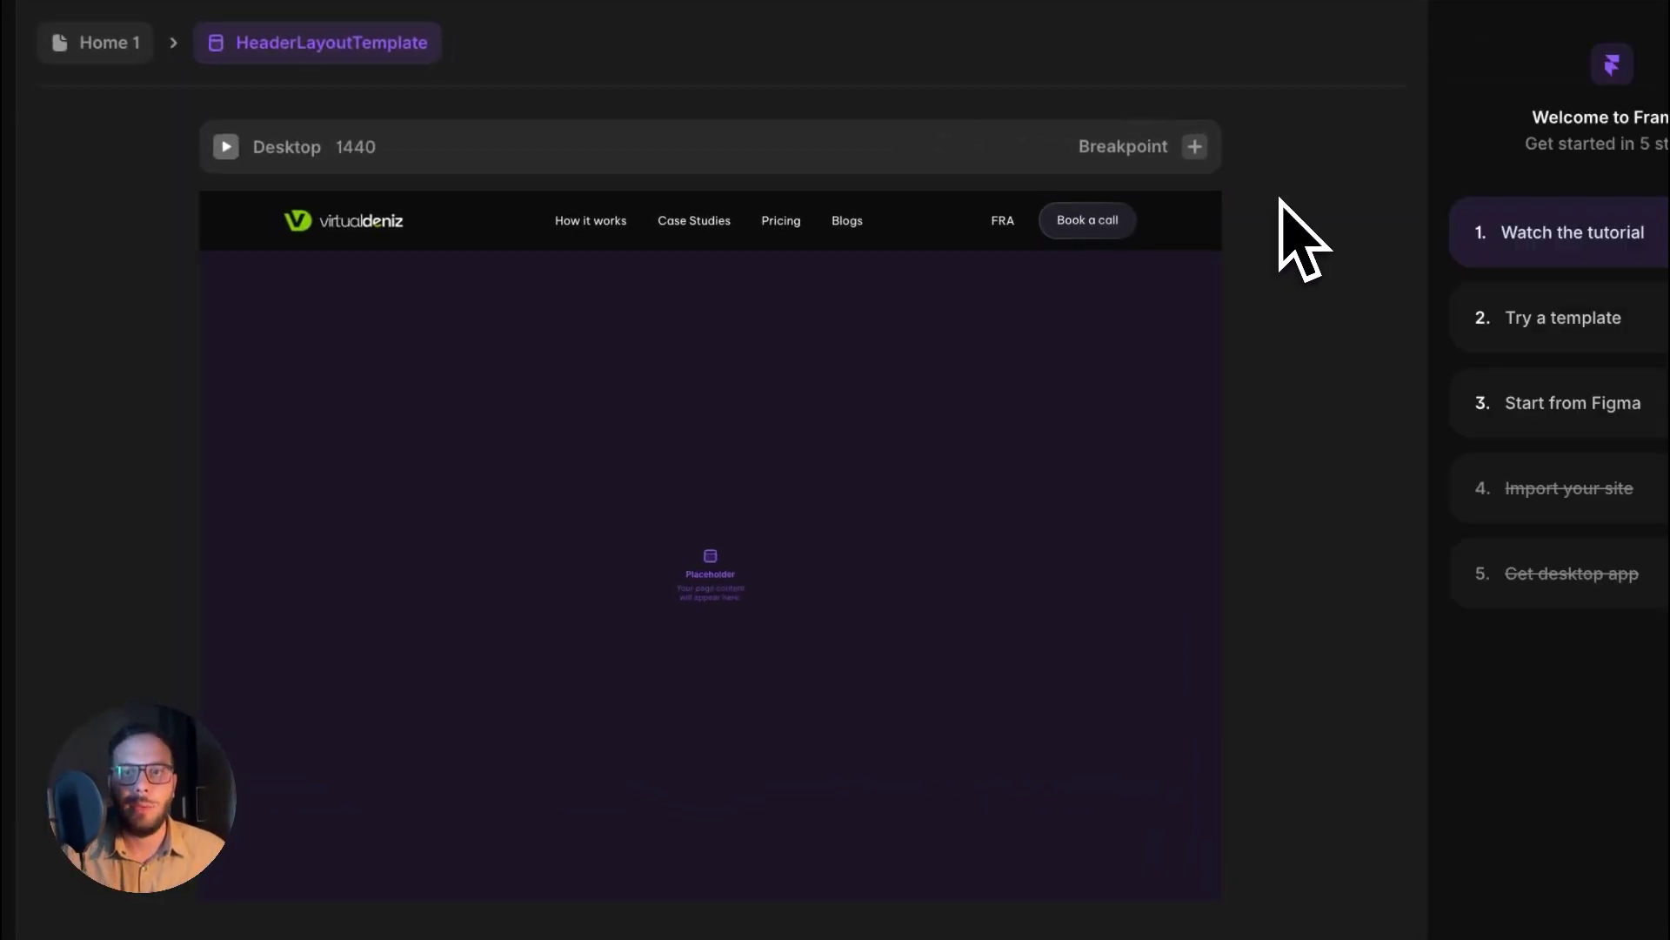
# Edit the template's Header component so its menu keeps only How it works.
pyautogui.click(672, 233)
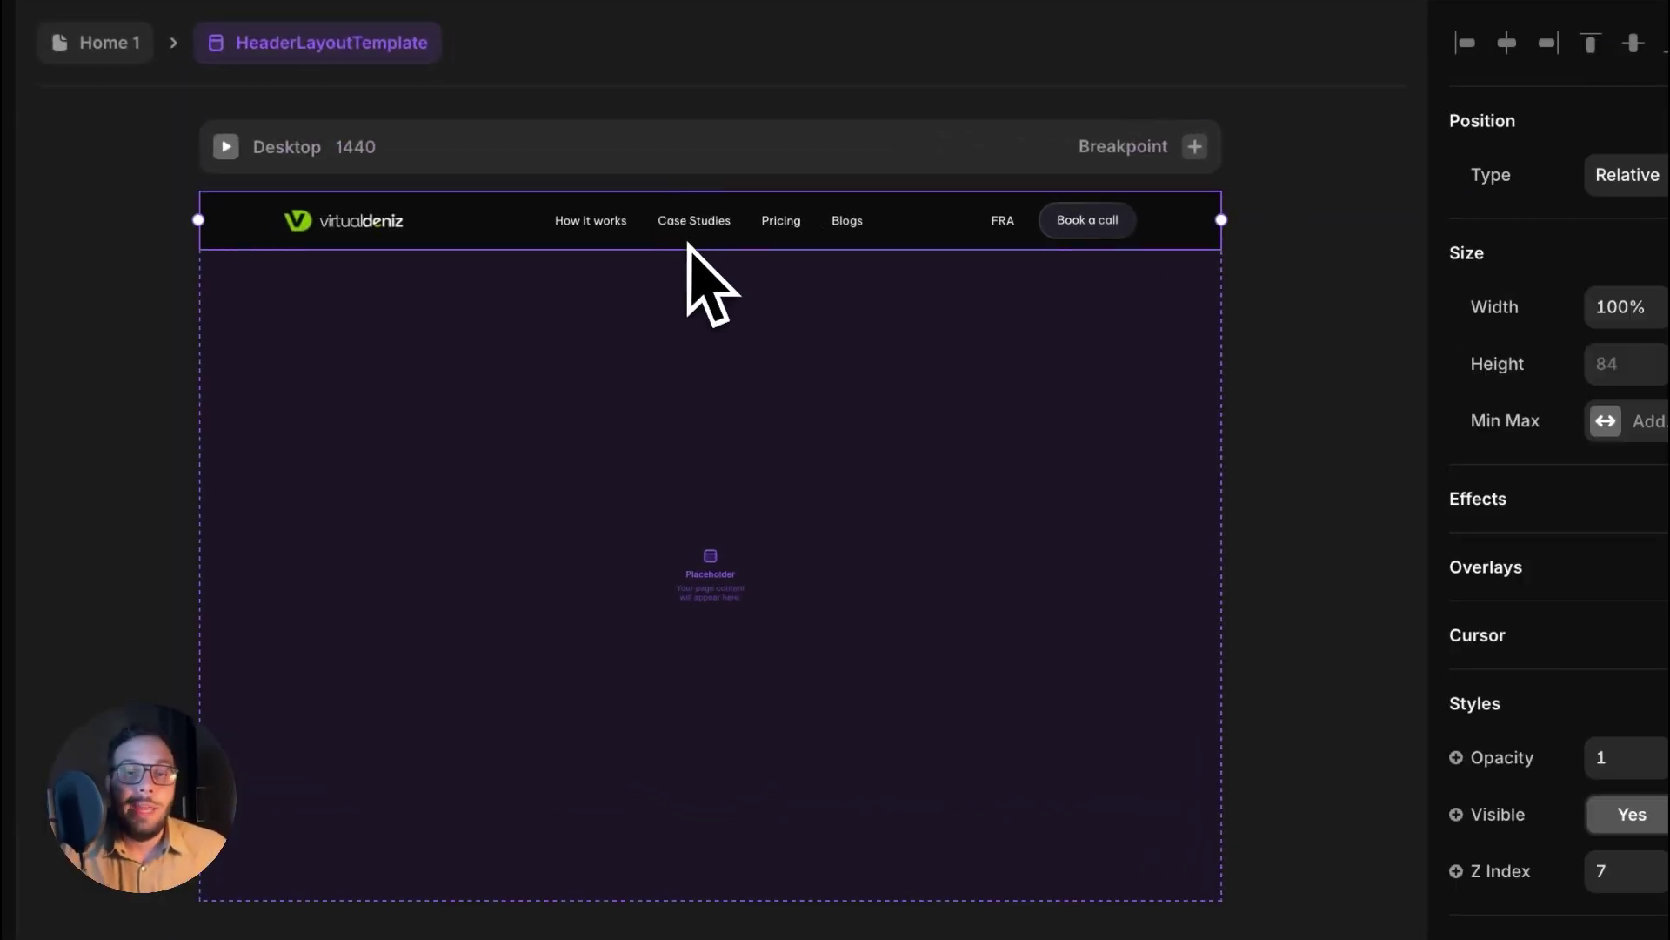
pyautogui.doubleClick(703, 228)
pyautogui.click(696, 223)
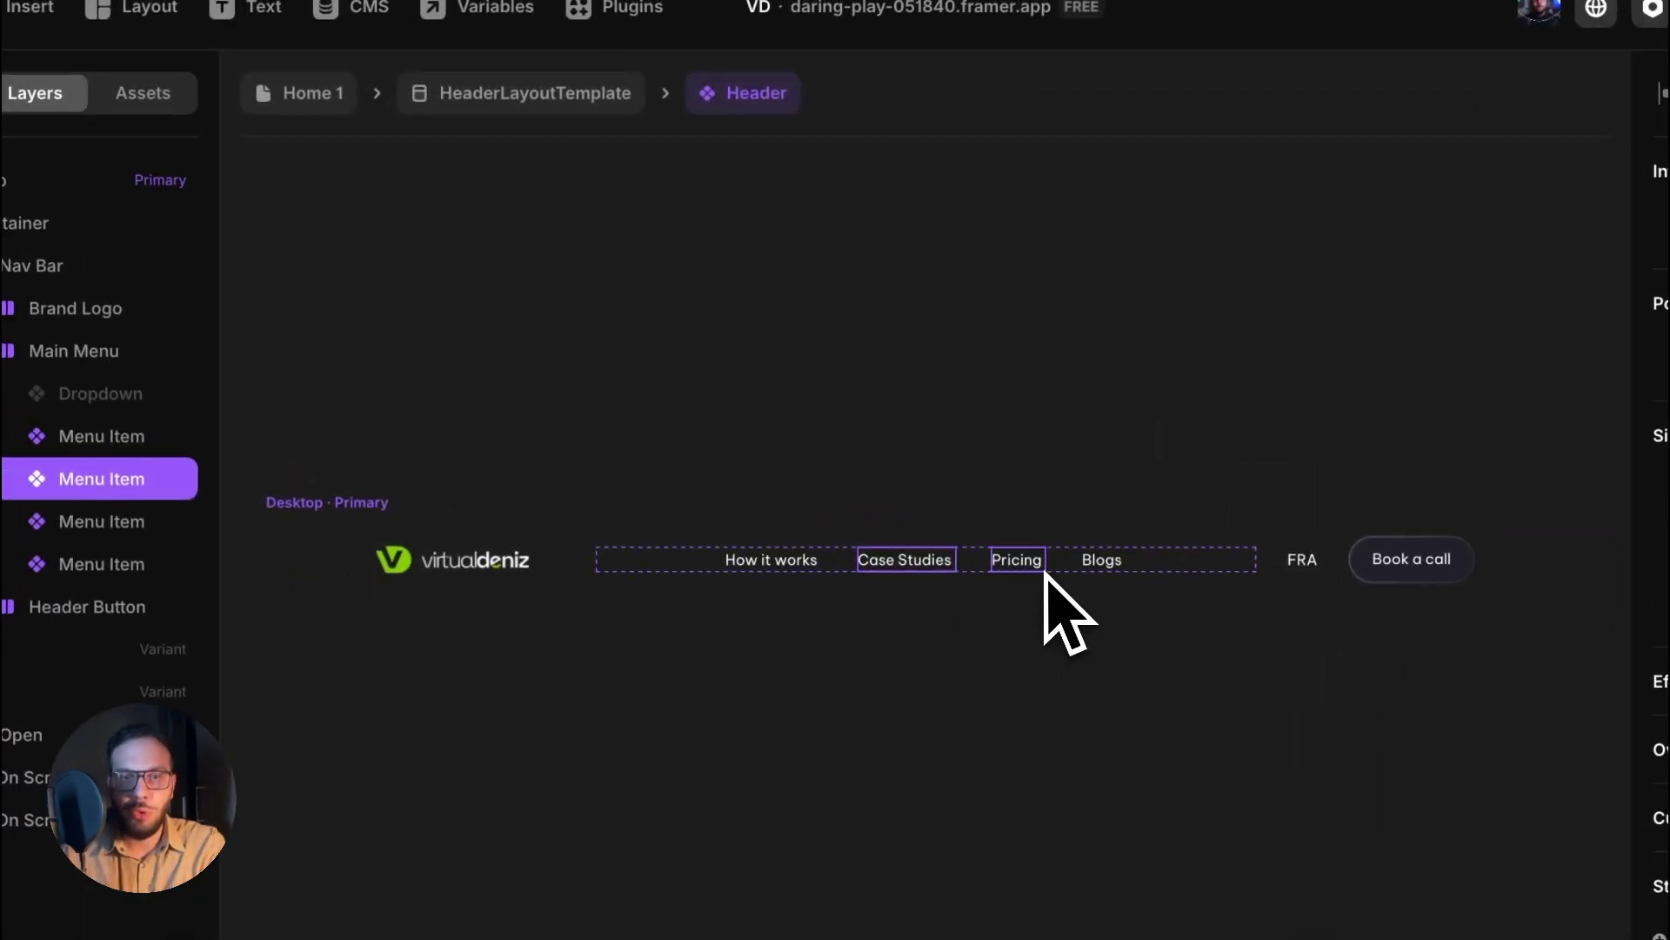
pyautogui.press('BackSpace')
pyautogui.press('BackSpace')
pyautogui.press('BackSpace')
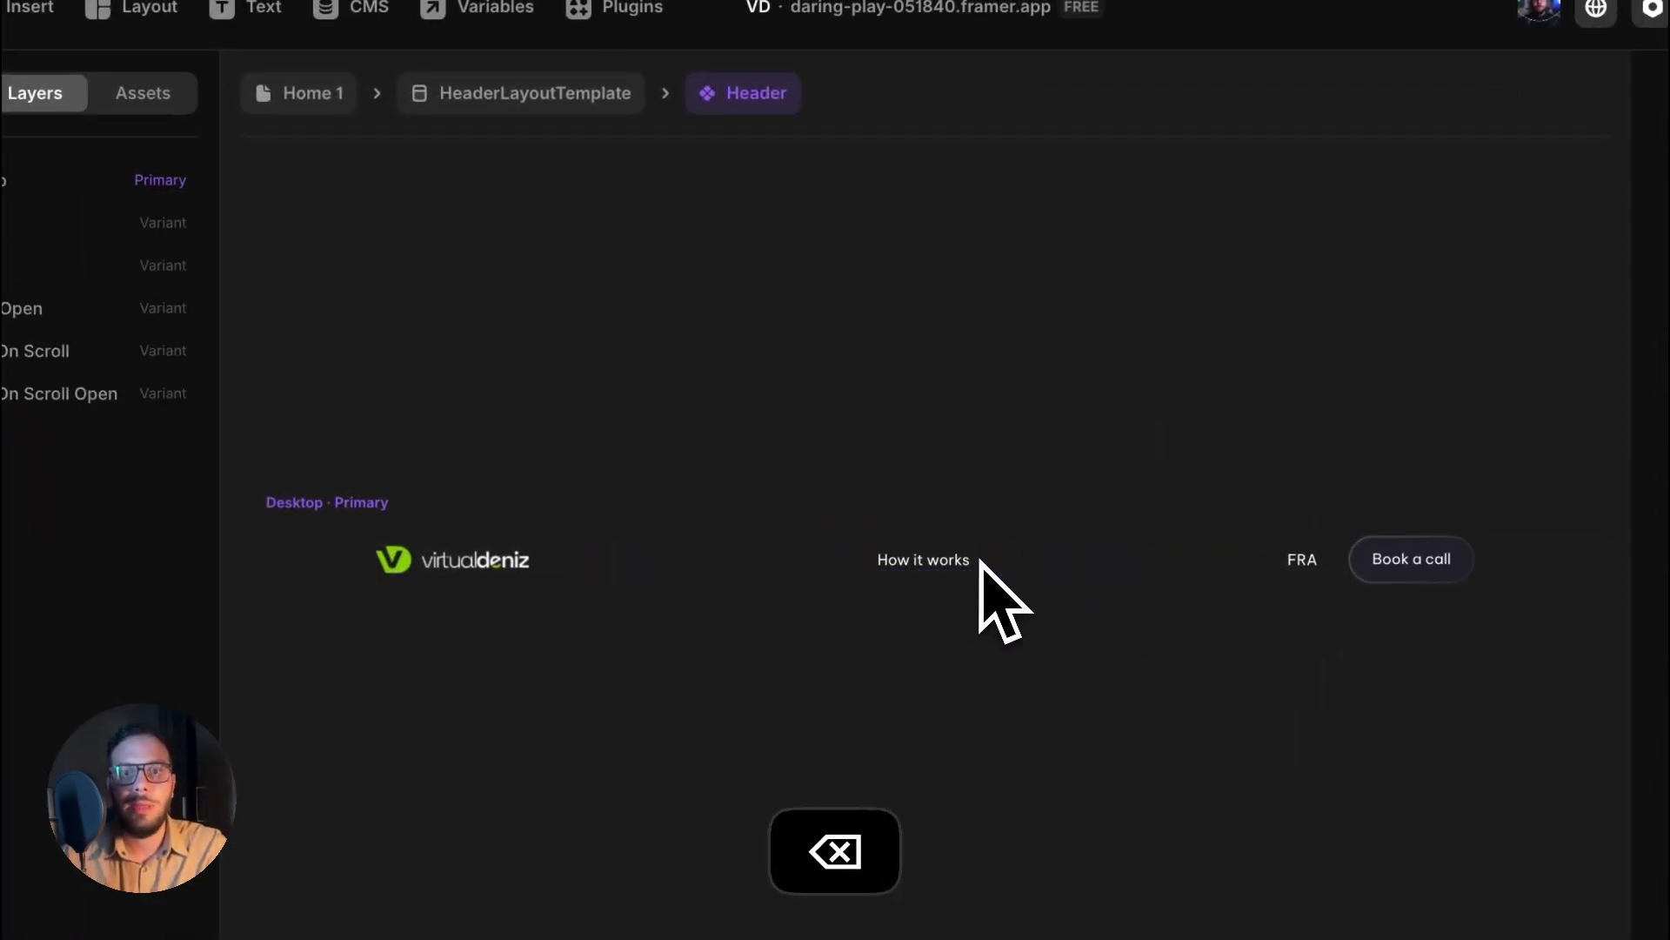
pyautogui.click(1007, 392)
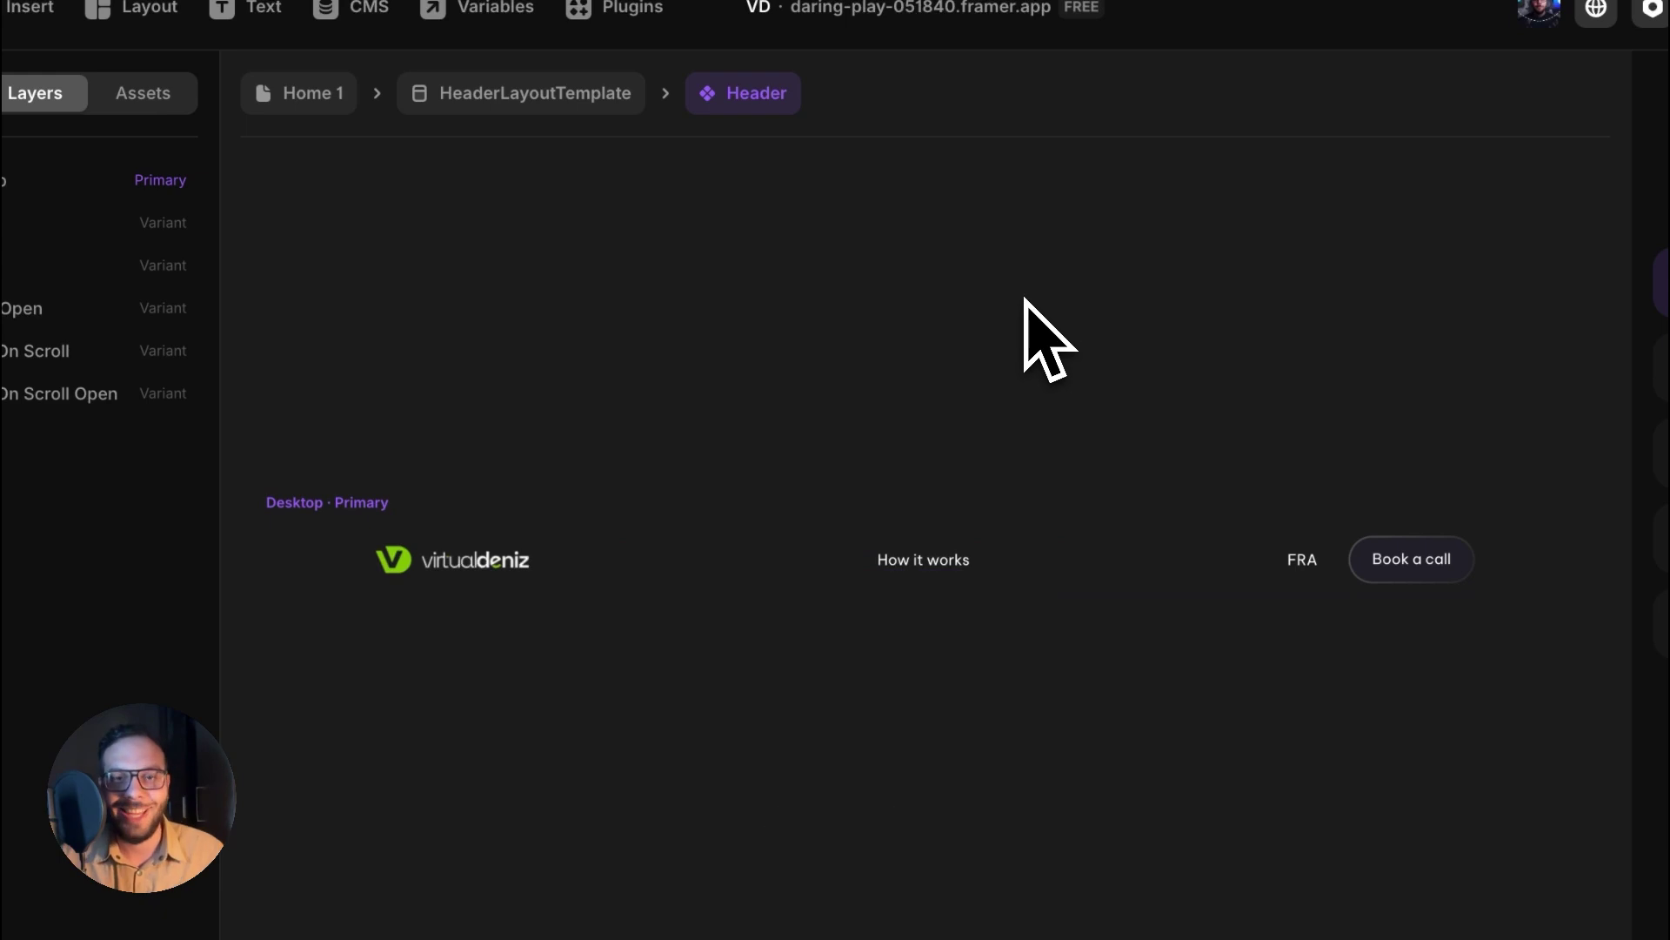
# Navigate back through HeaderLayoutTemplate and the page to the Pages list.
pyautogui.click(513, 132)
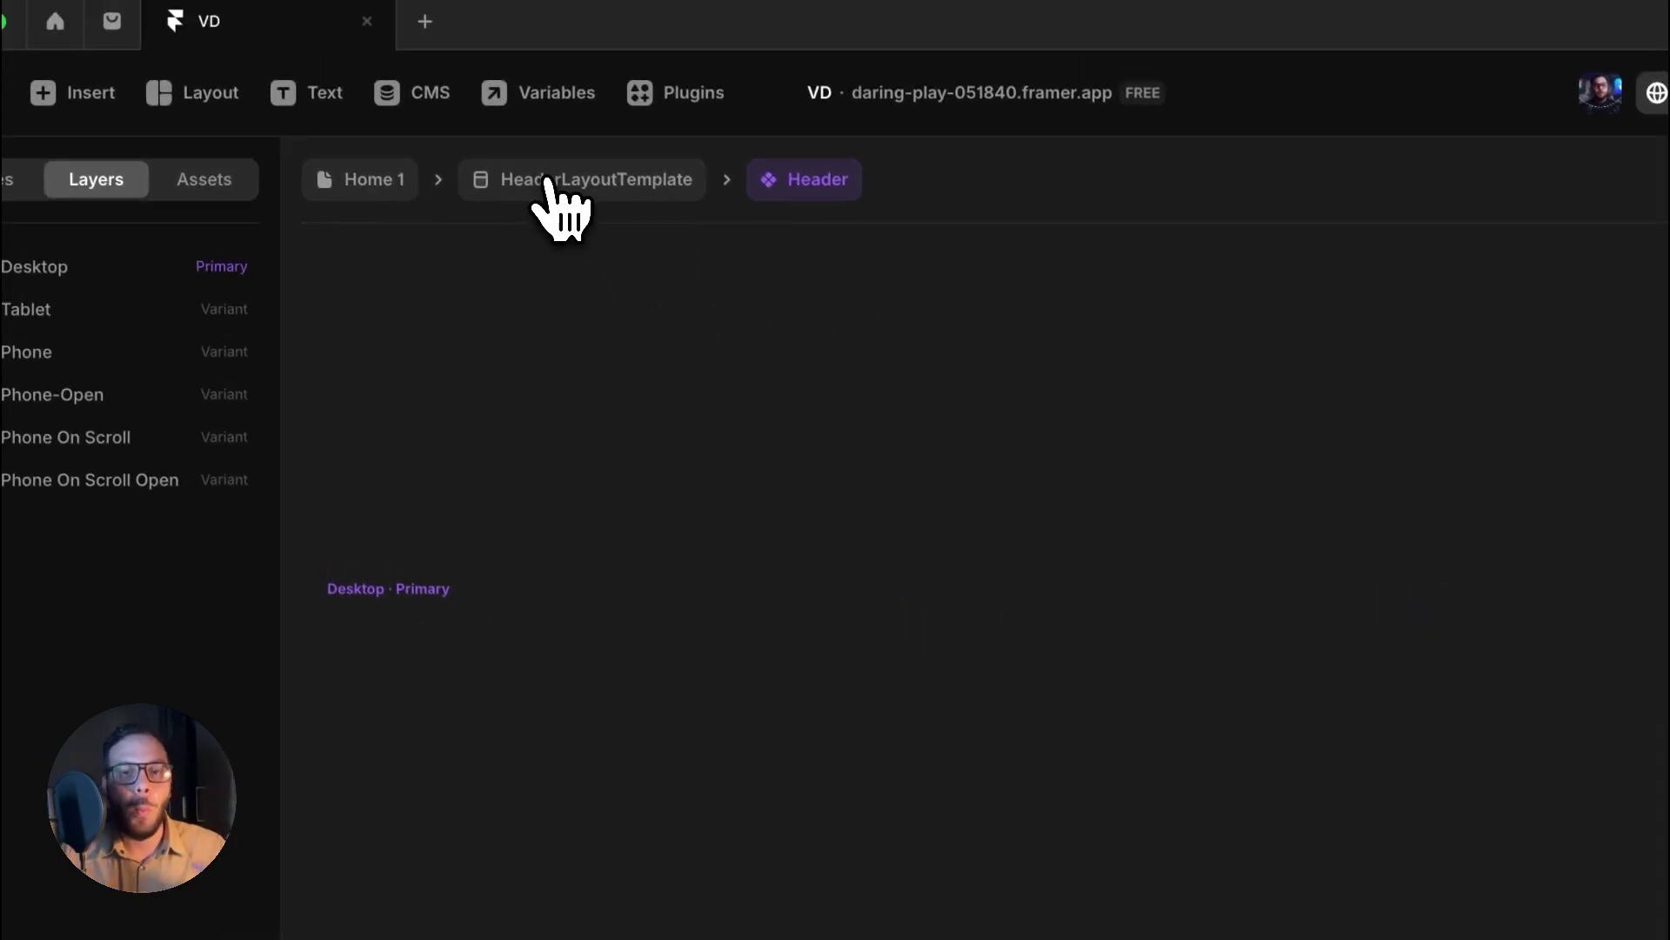
pyautogui.click(364, 185)
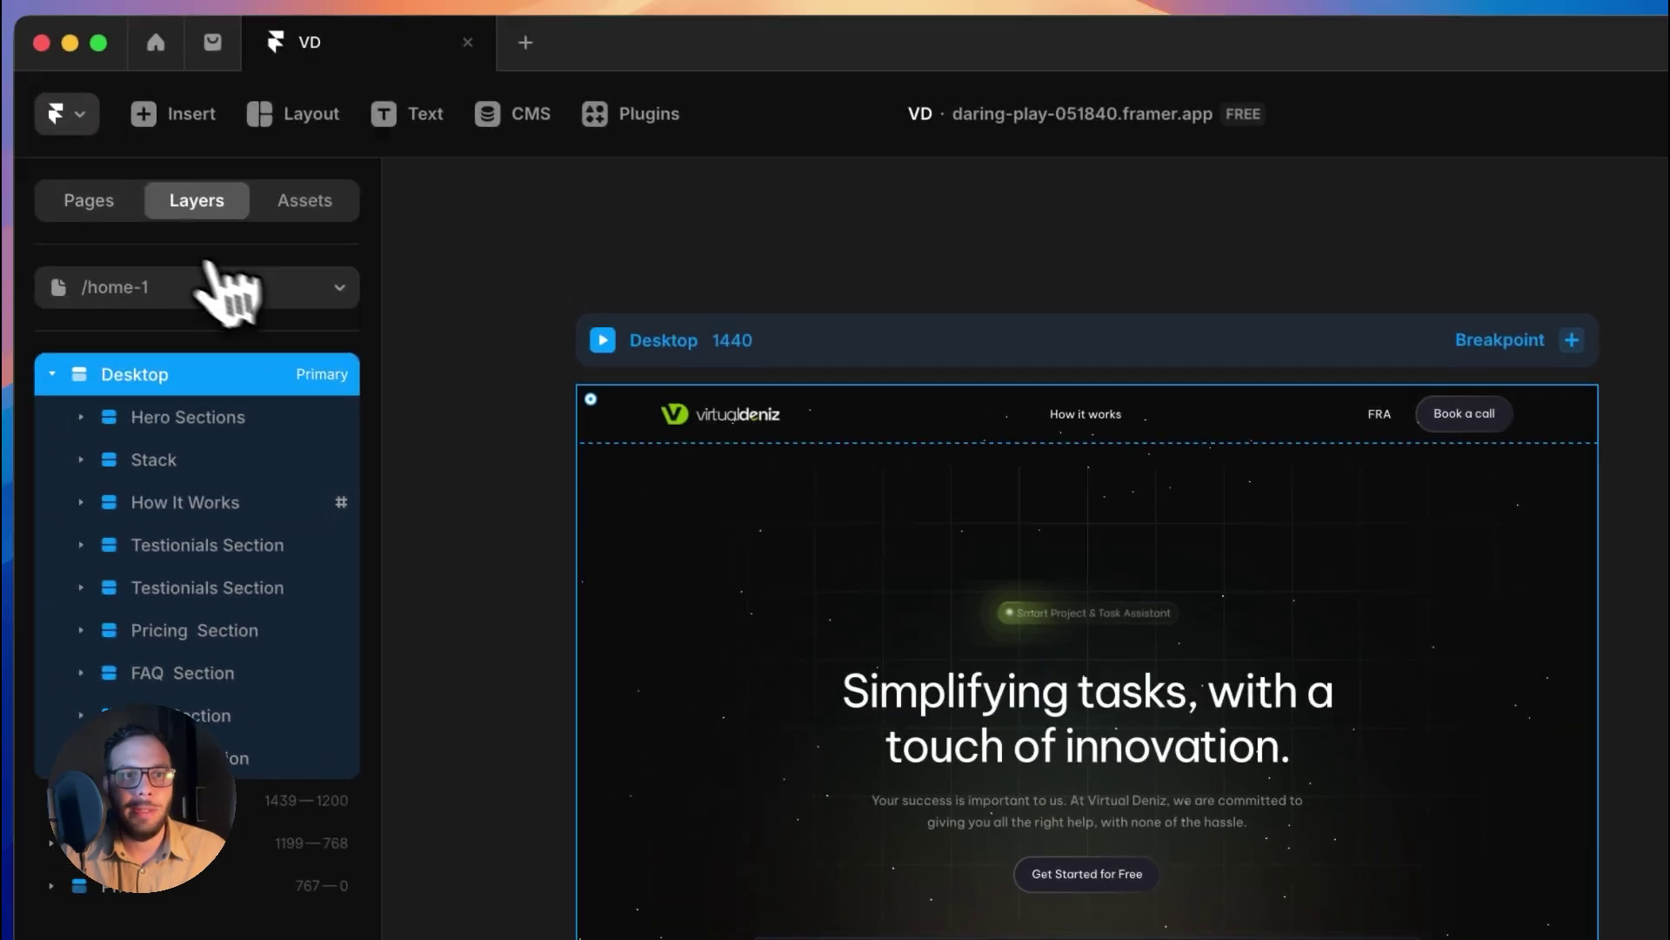
pyautogui.click(85, 202)
# Open the Home page, then the empty /home-3 page.
pyautogui.click(167, 332)
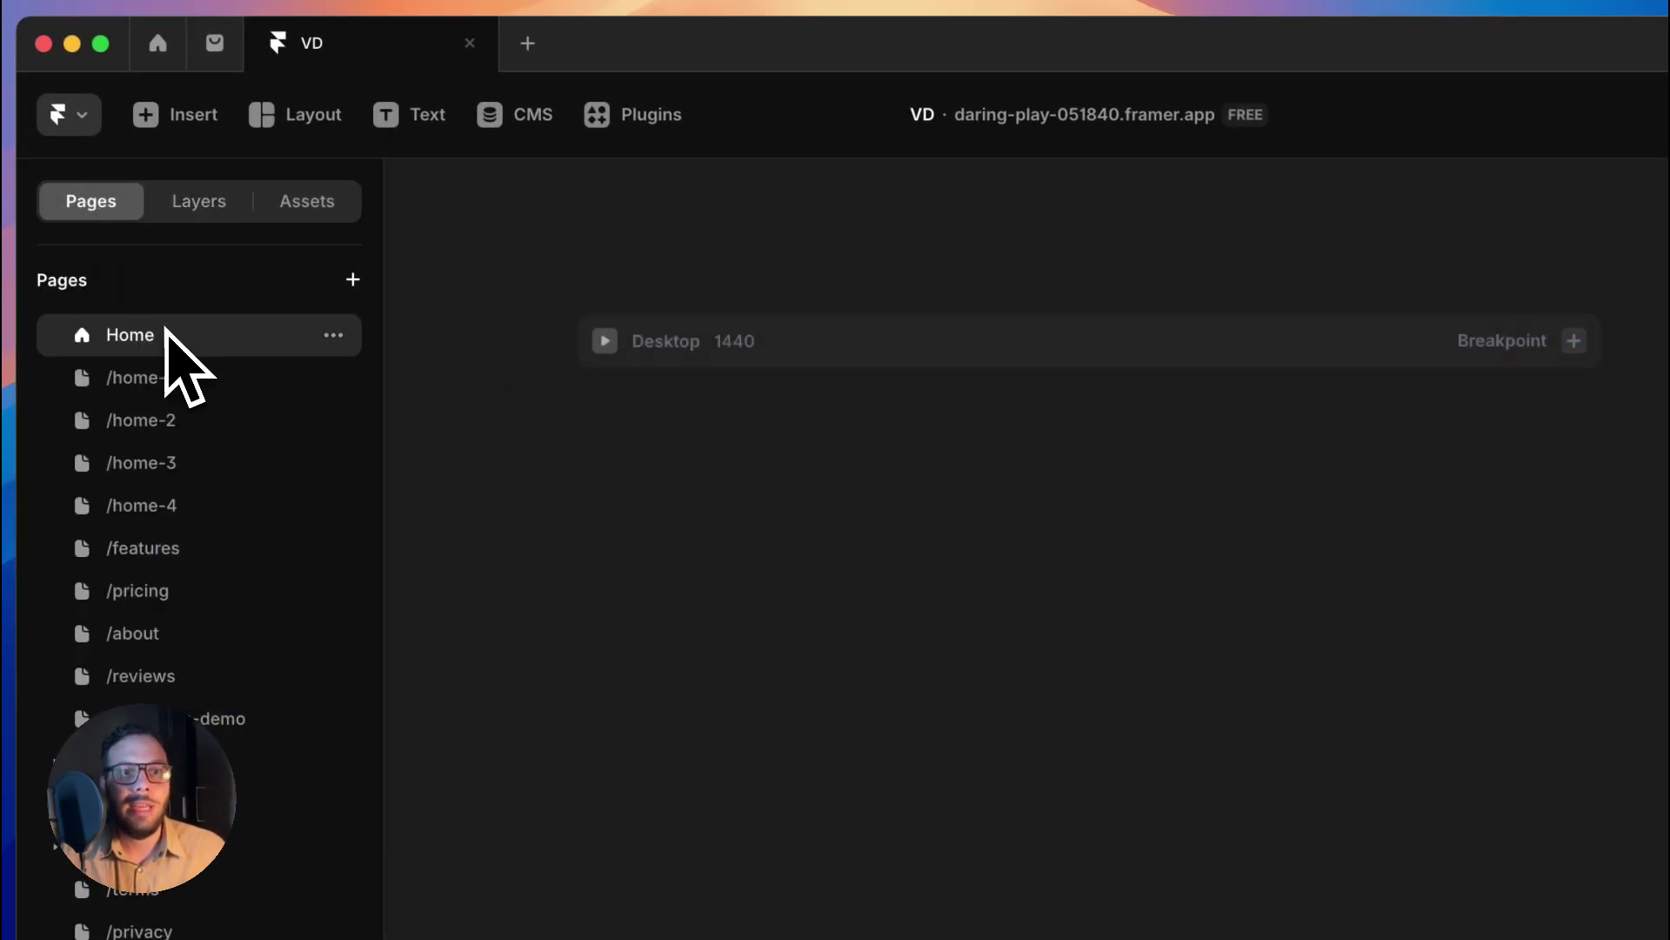
pyautogui.click(178, 462)
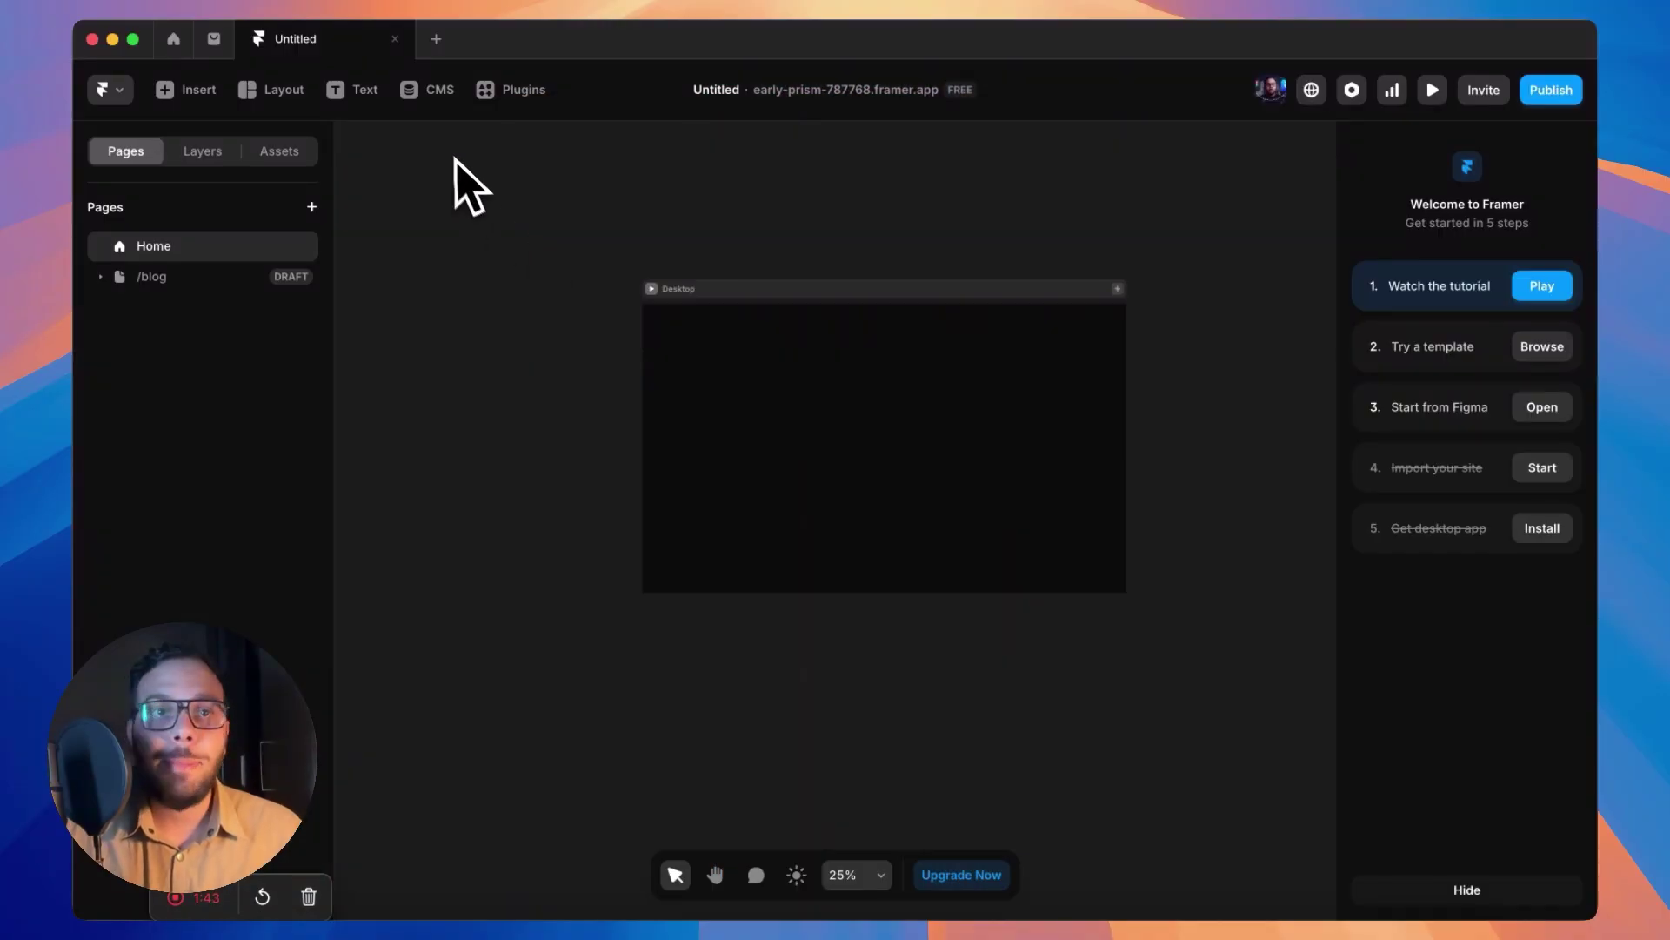
# Add a text layer reading 'FrameSpace' inside the Desktop frame.
pyautogui.click(348, 90)
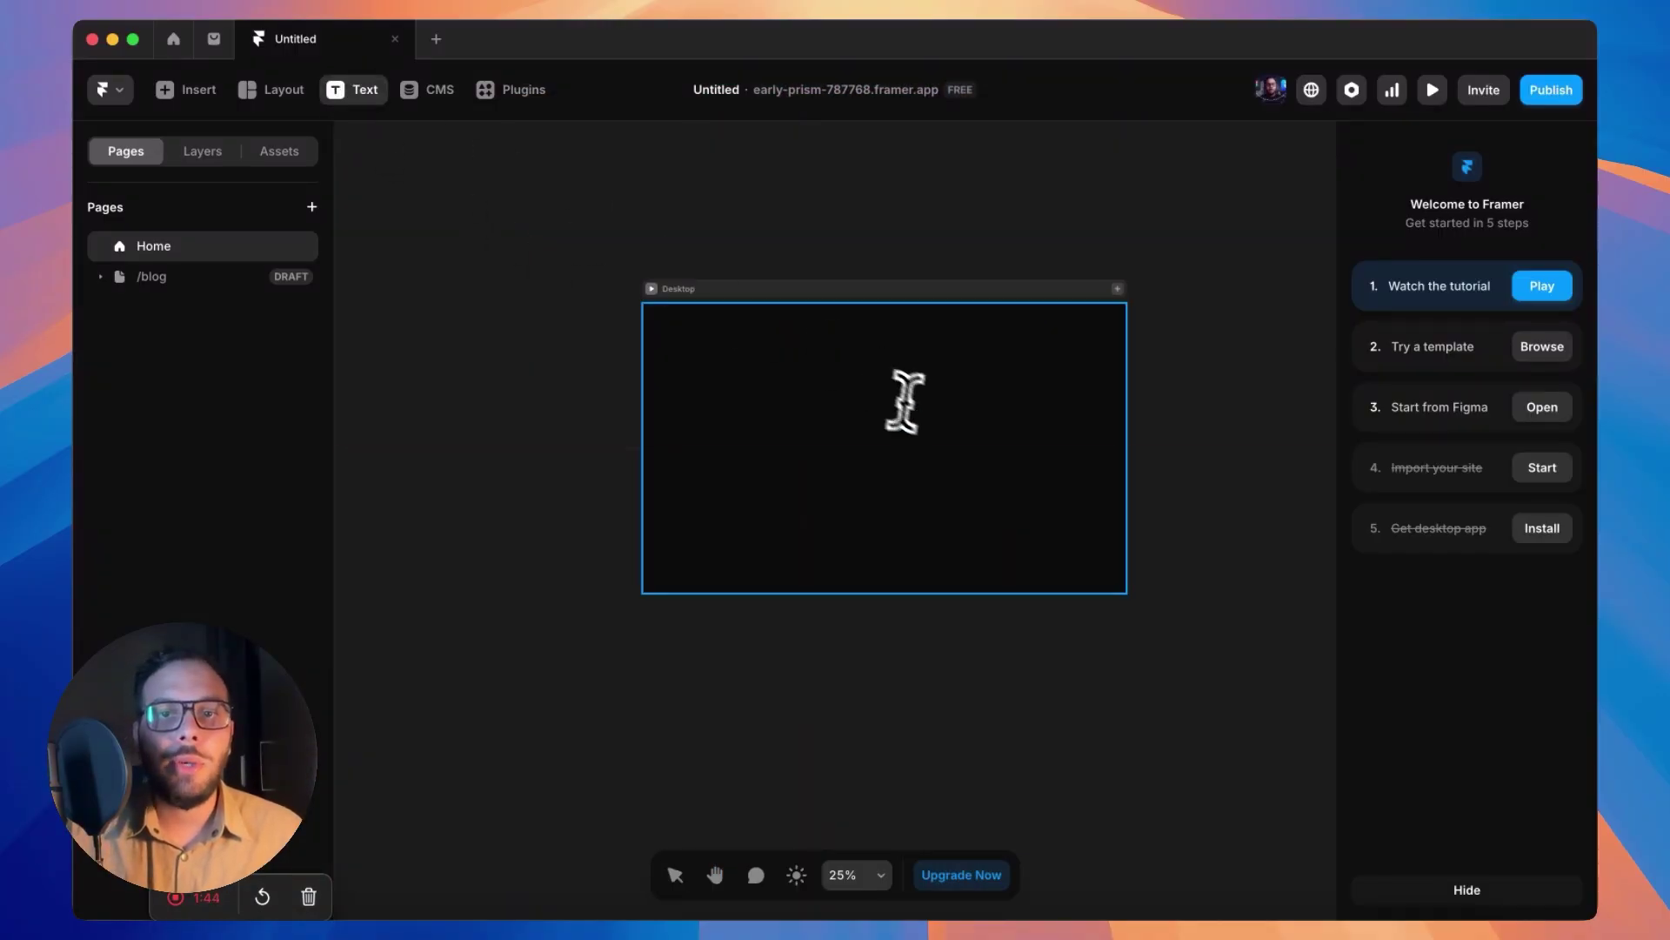
pyautogui.click(895, 441)
pyautogui.write('F')
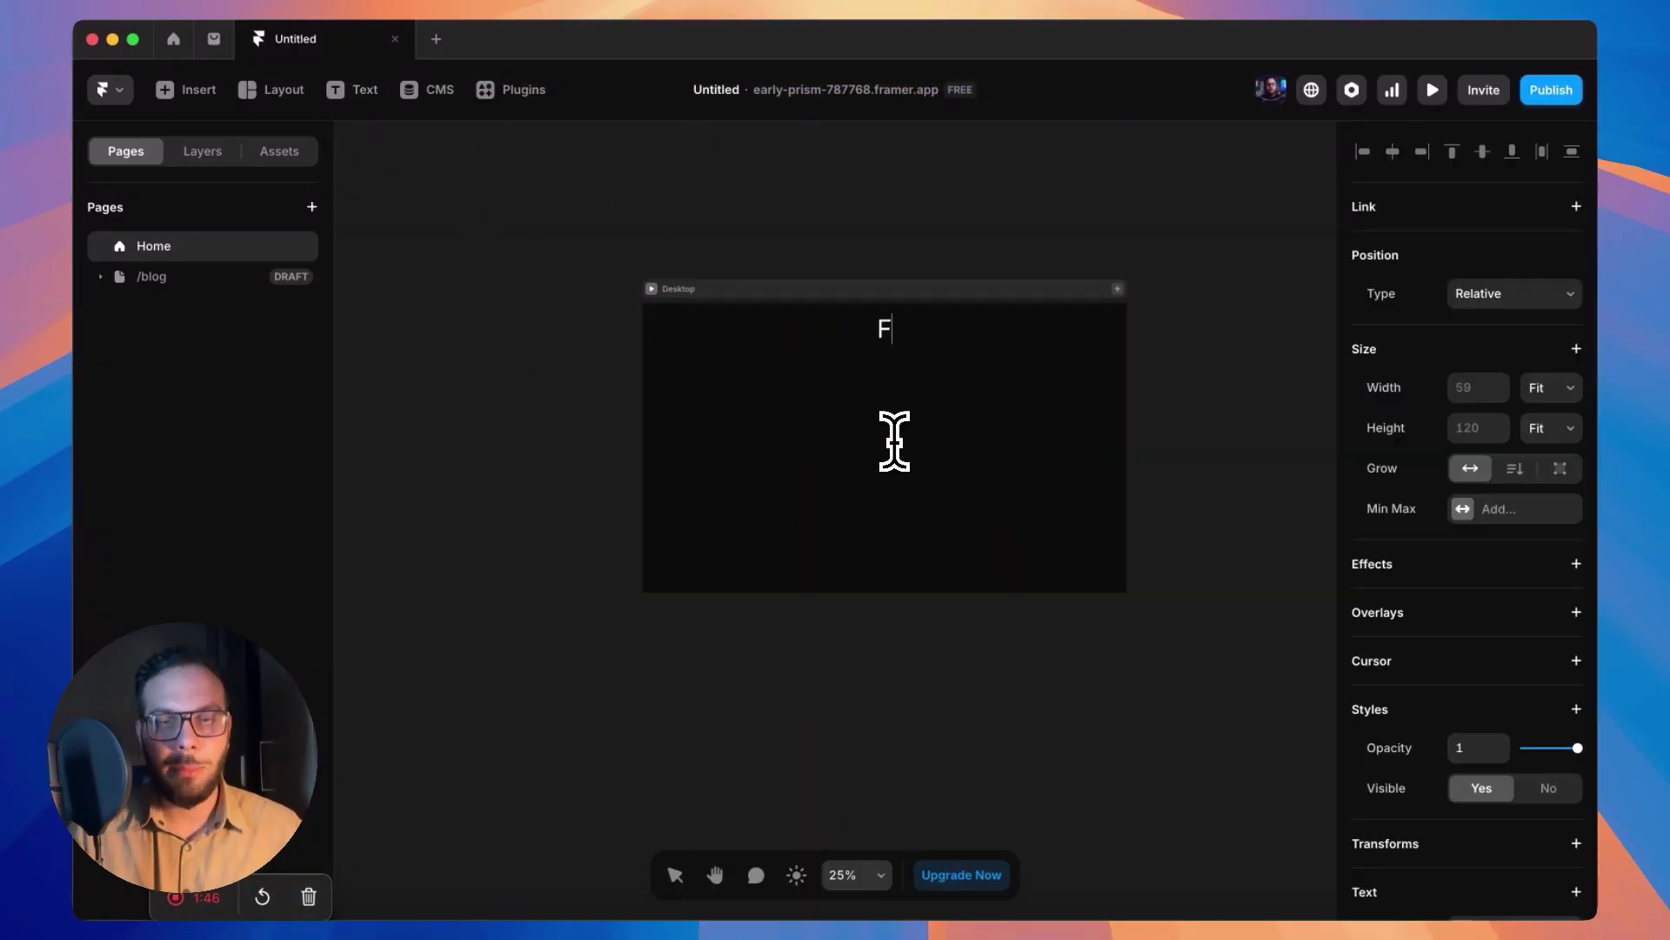
pyautogui.write('rame')
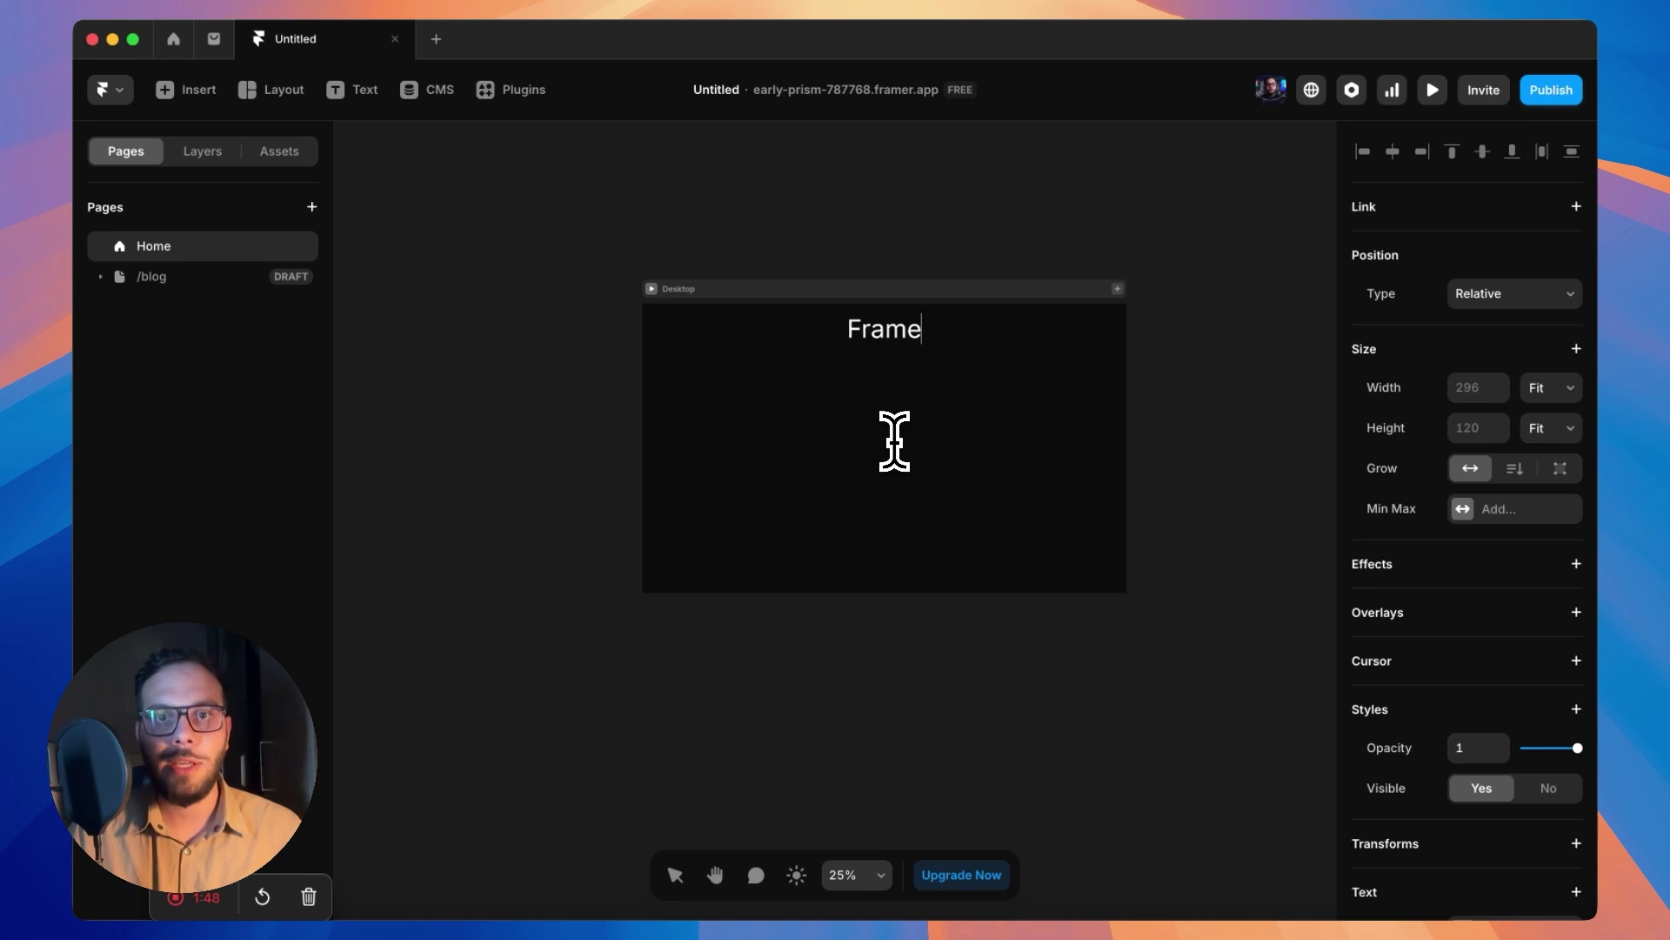
pyautogui.write('Space')
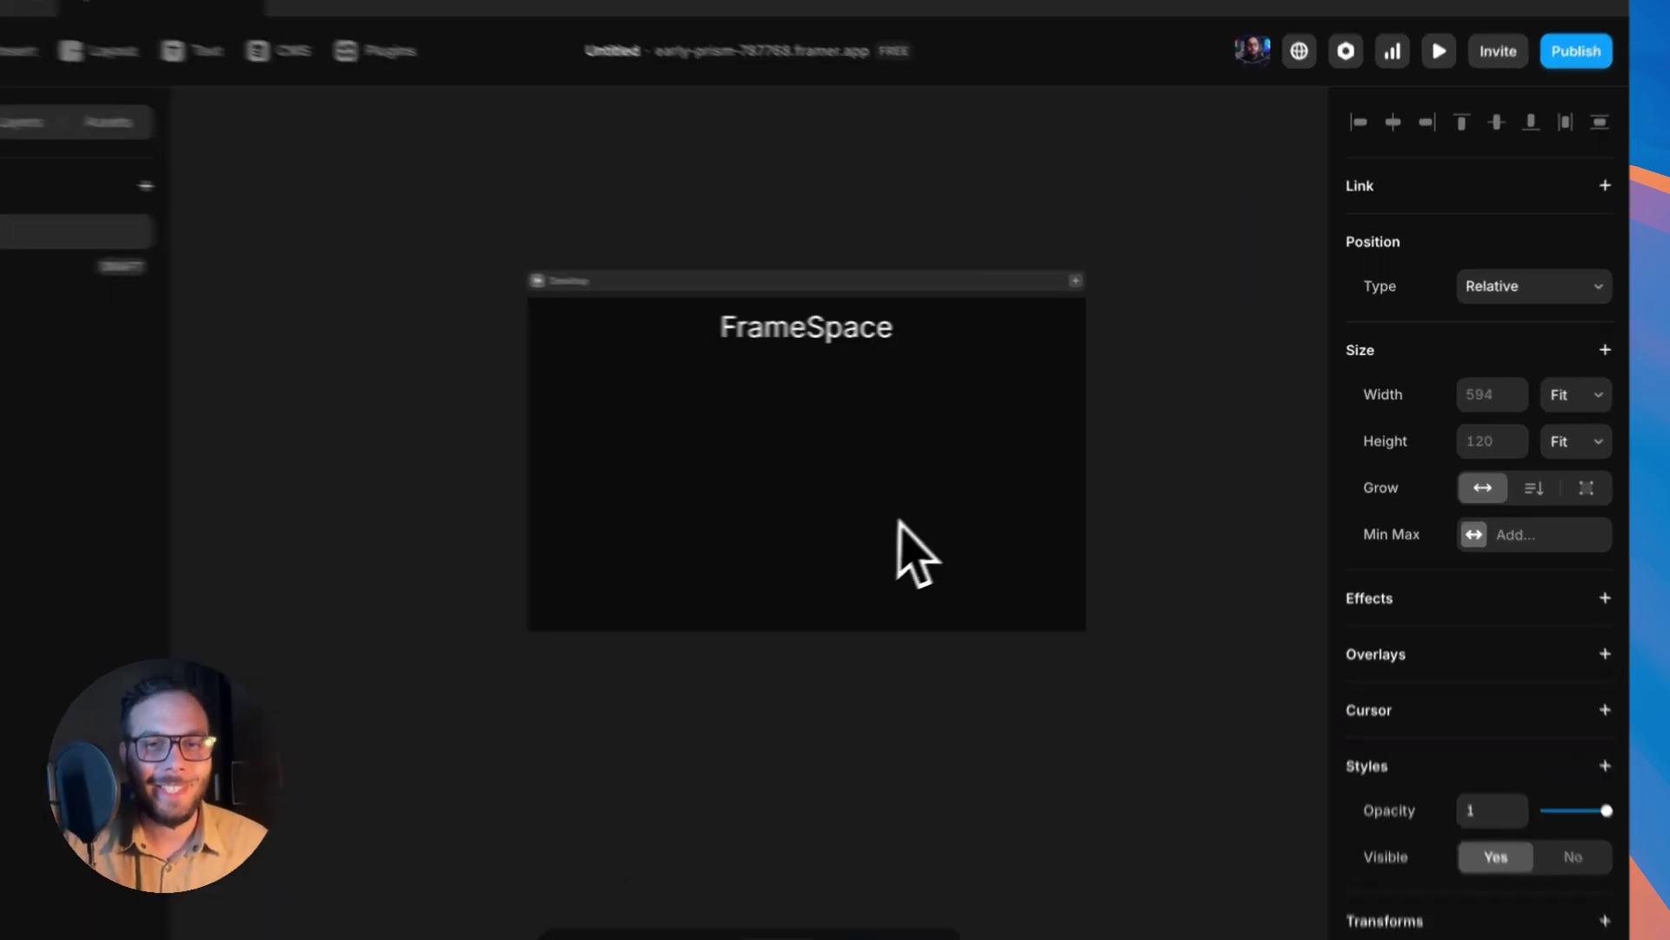
pyautogui.press('Escape')
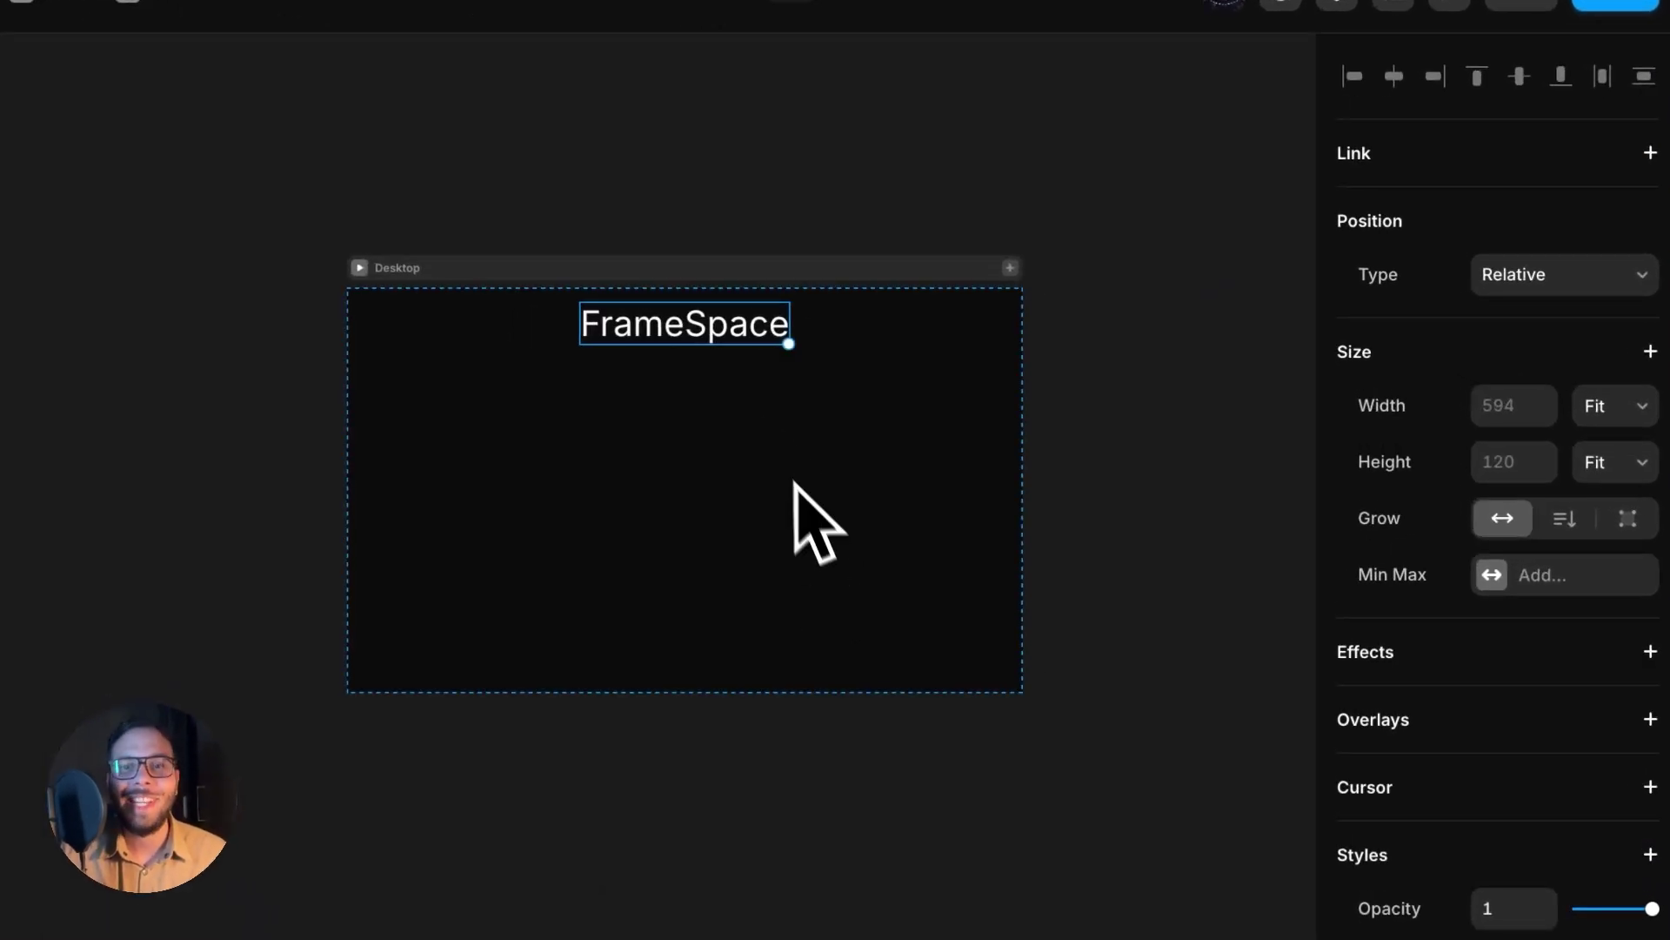
# Set the Desktop frame's layout distribution to Center, then select the FrameSpace text.
pyautogui.click(1065, 298)
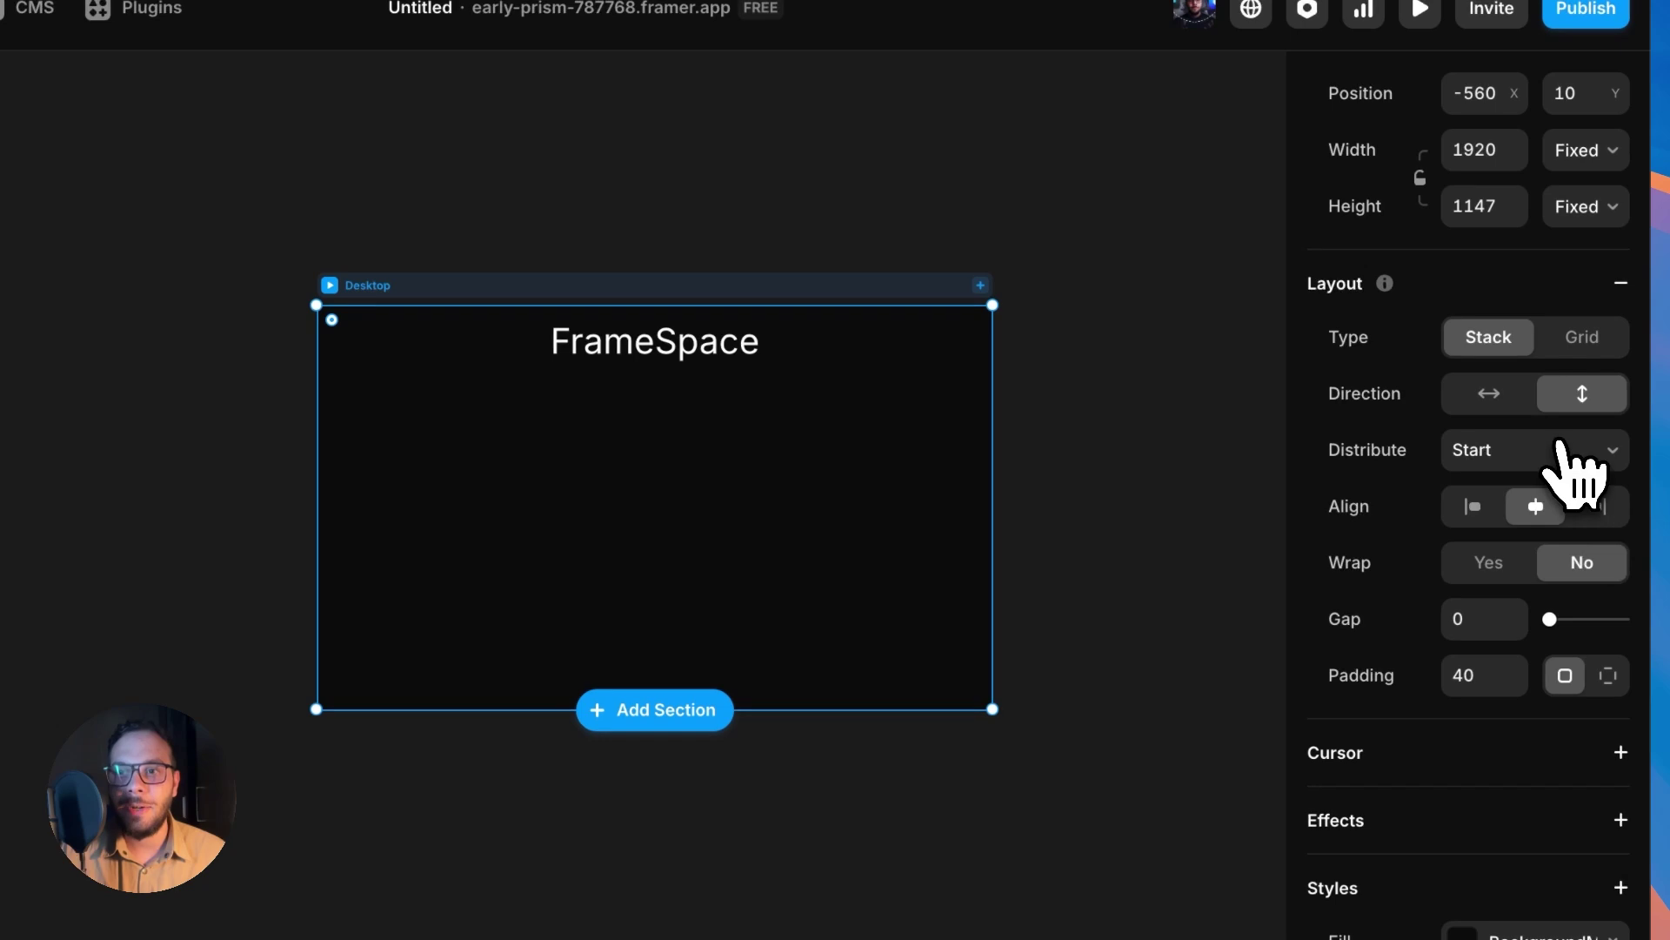
pyautogui.click(1592, 432)
pyautogui.click(1392, 492)
pyautogui.click(1081, 447)
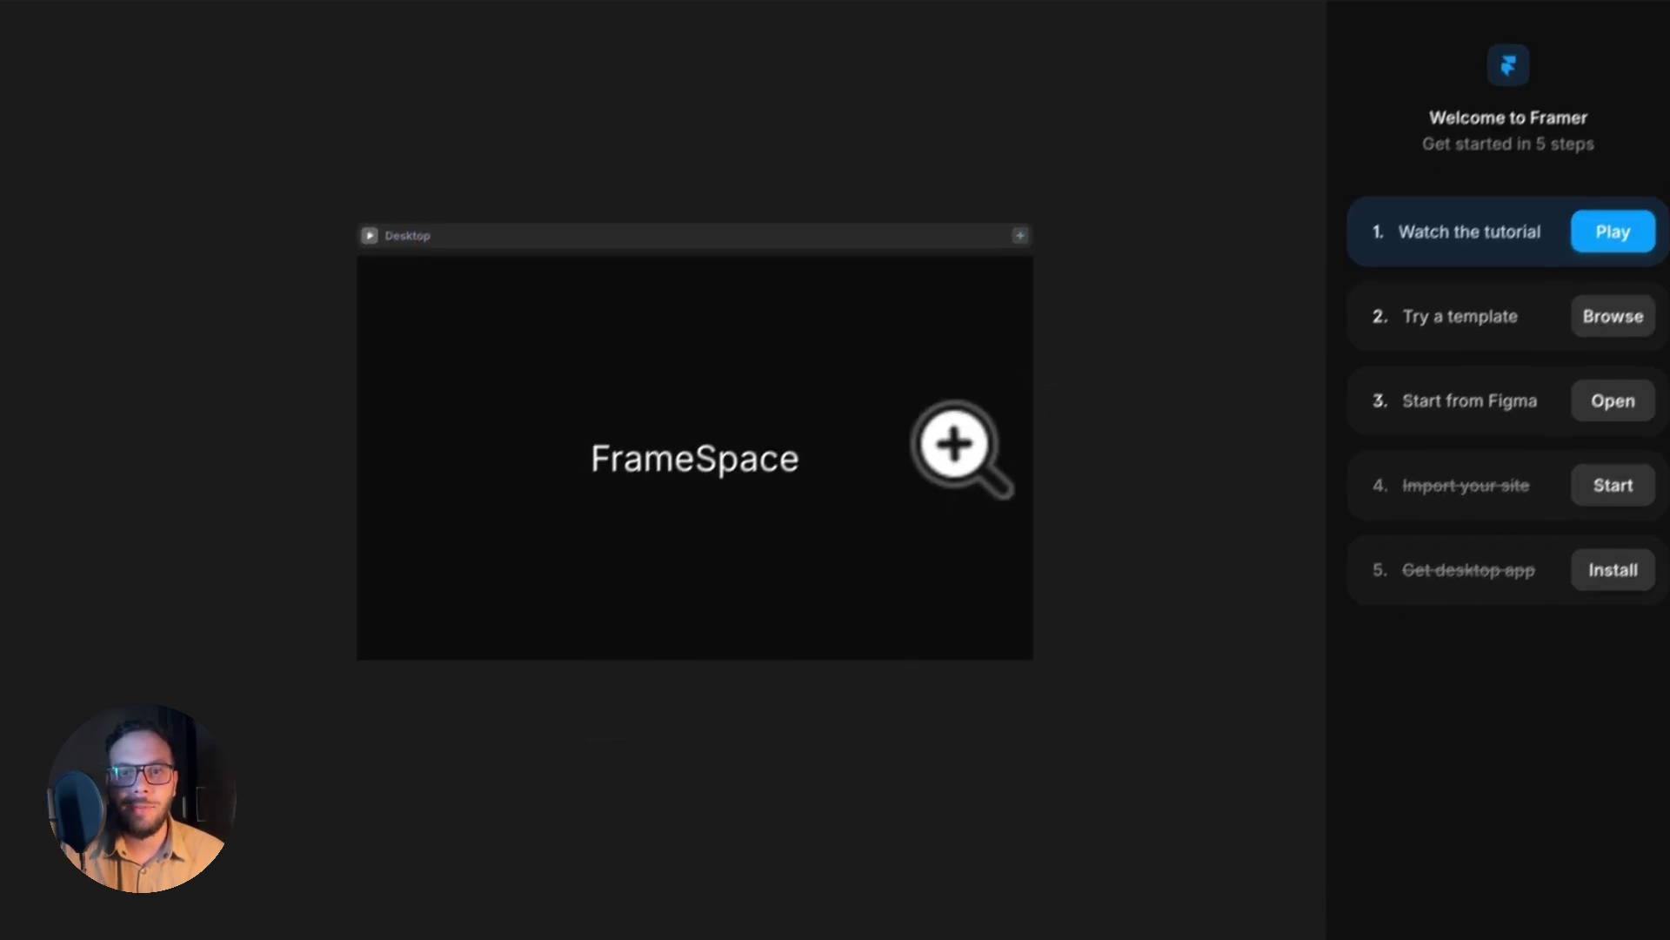
pyautogui.click(680, 350)
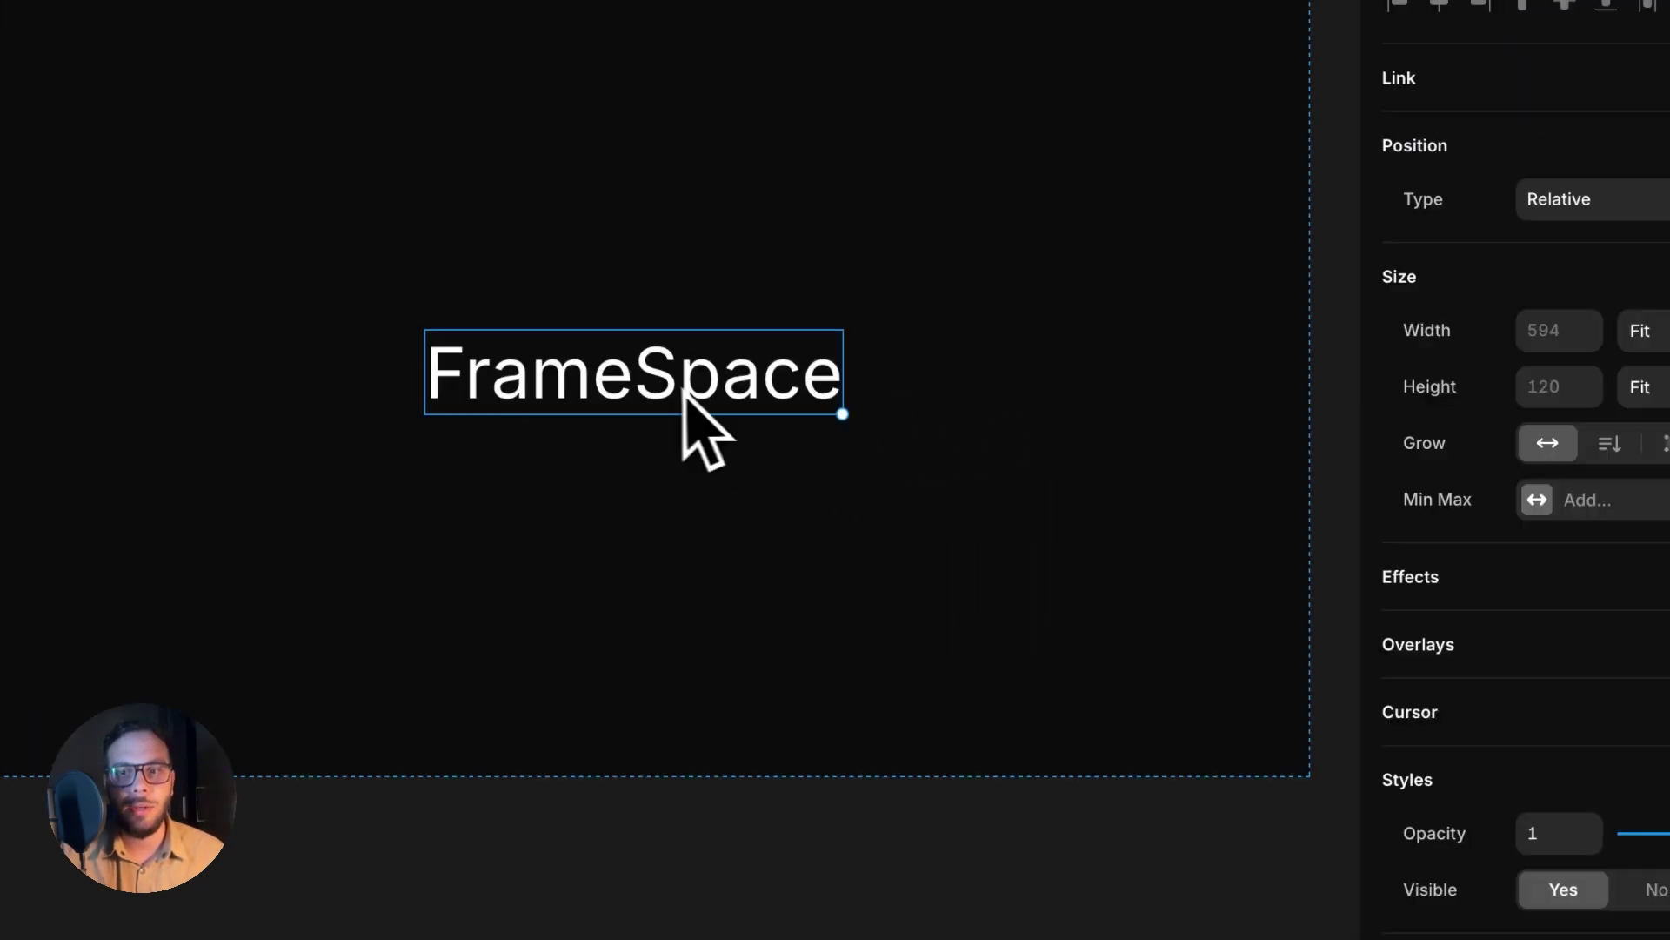
# Filter the font list to Open Source fonts and apply Berzulis PIZIUS to FrameSpace.
pyautogui.scroll(-10, 1513, 801)
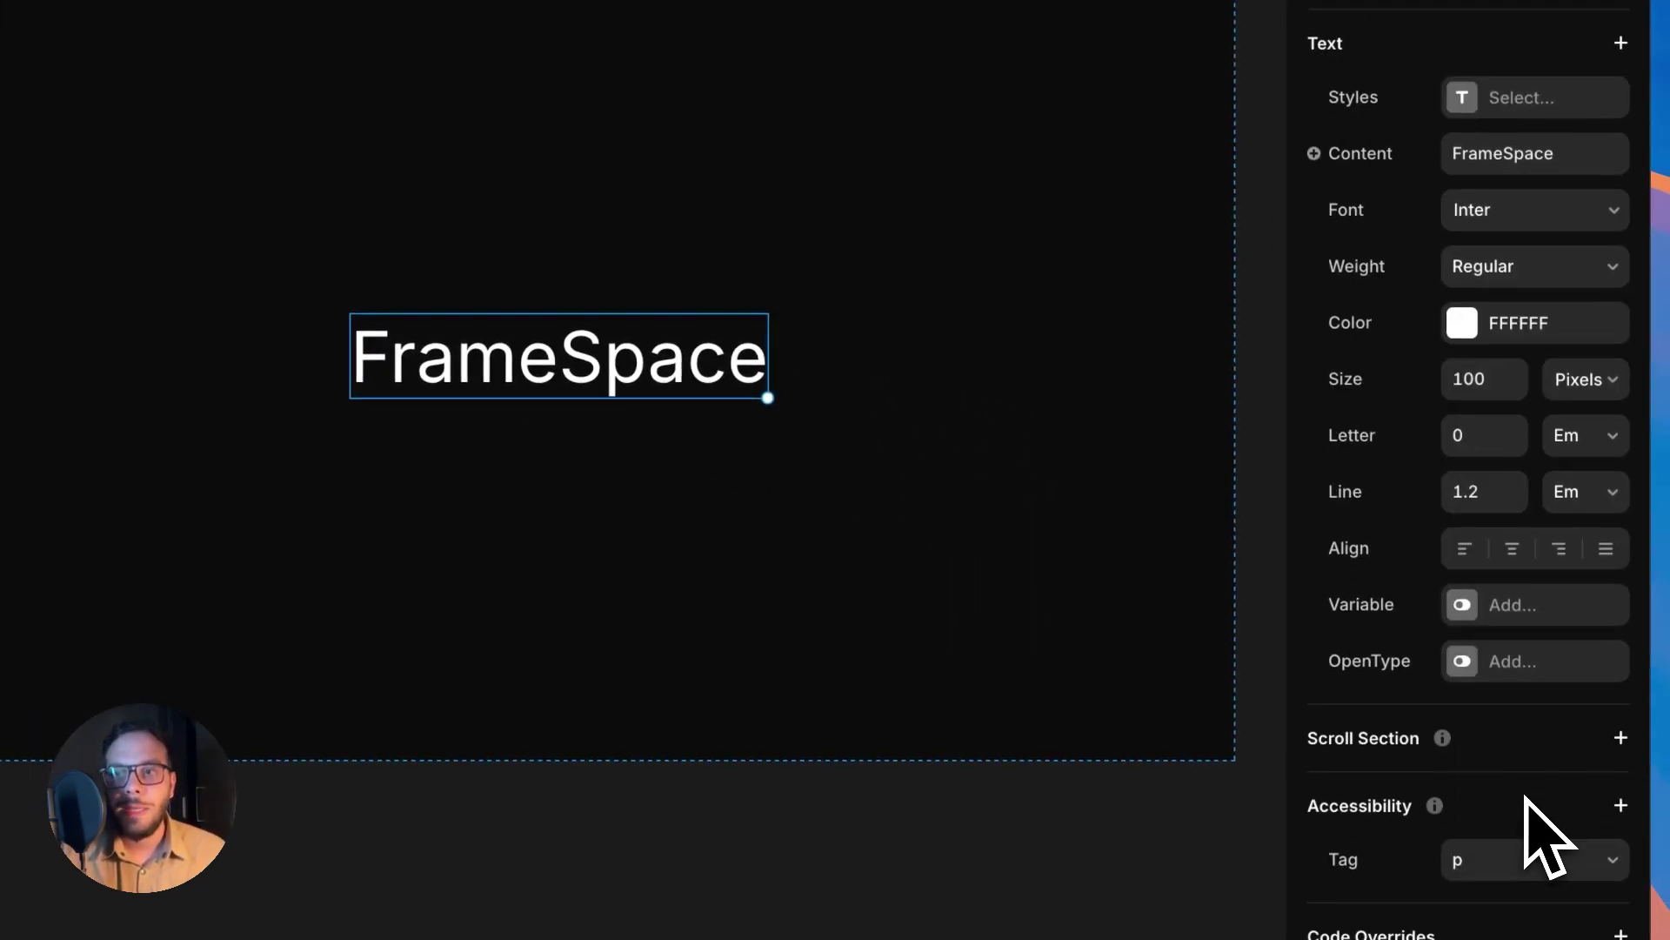
pyautogui.click(1519, 225)
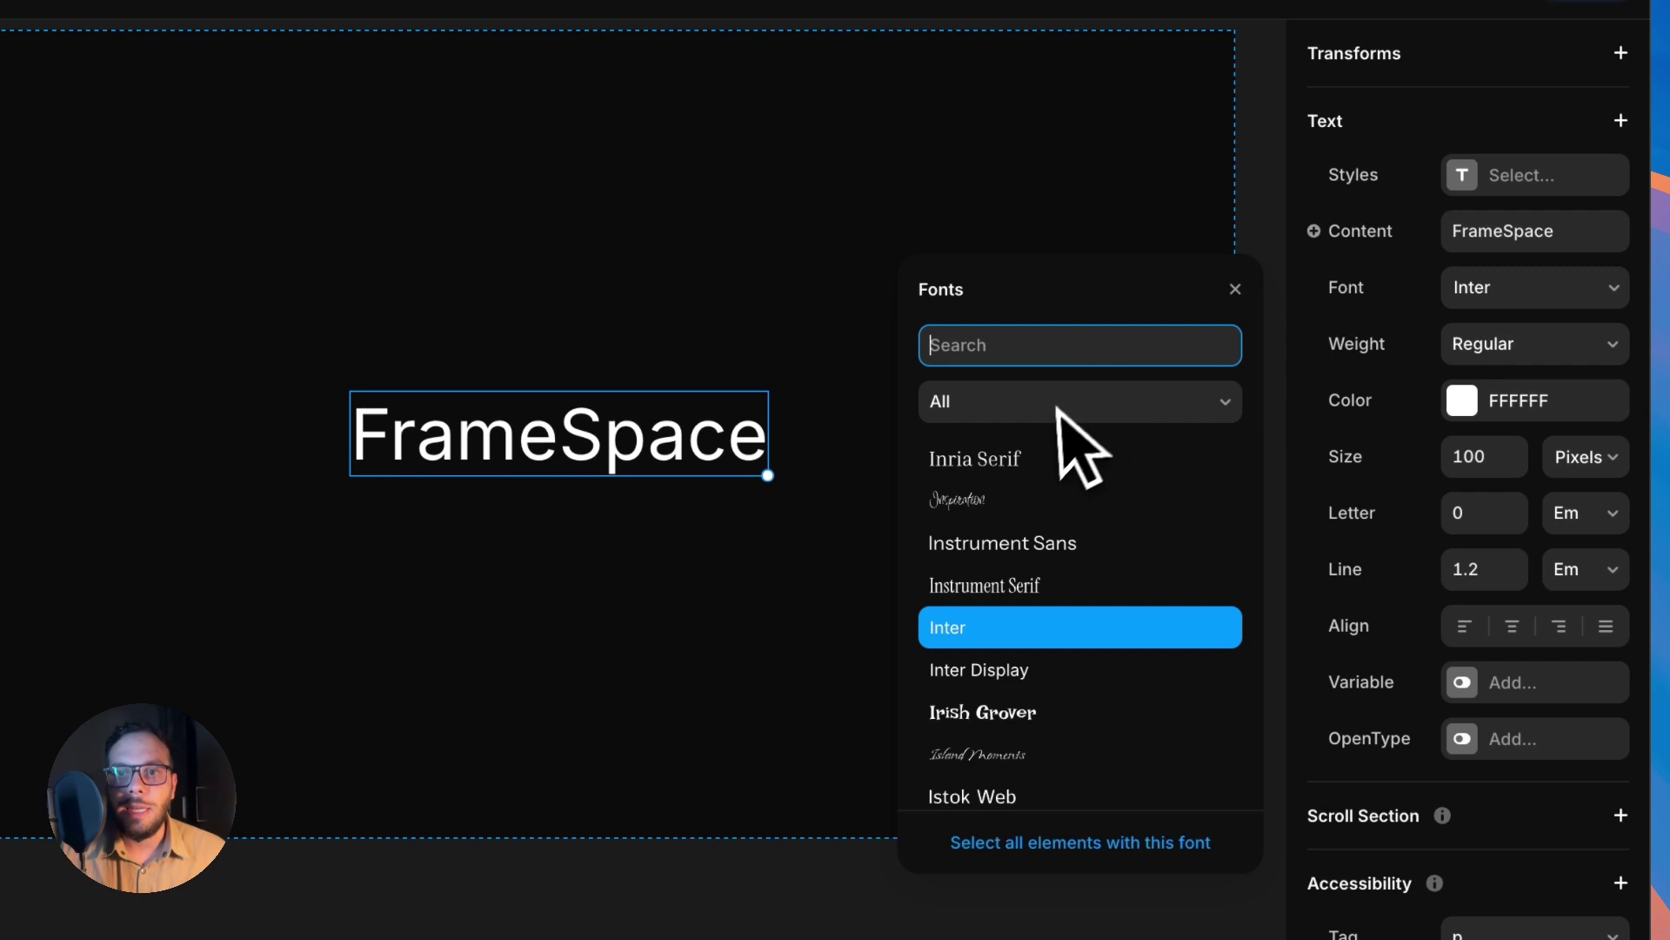
pyautogui.click(1057, 327)
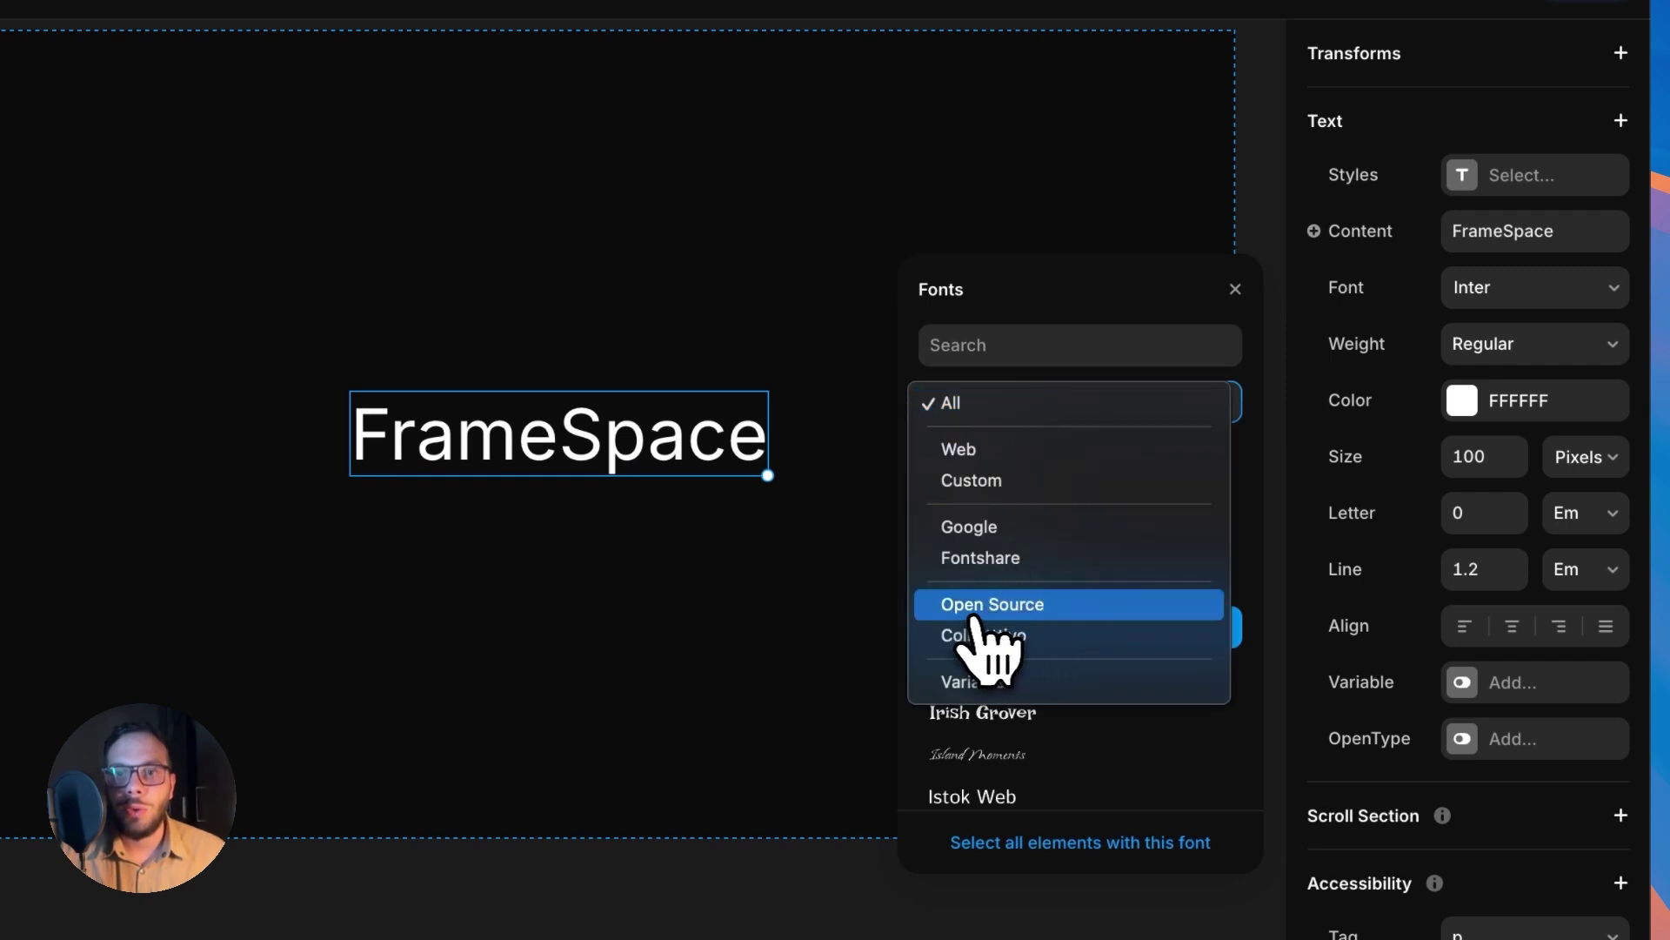
pyautogui.click(1035, 616)
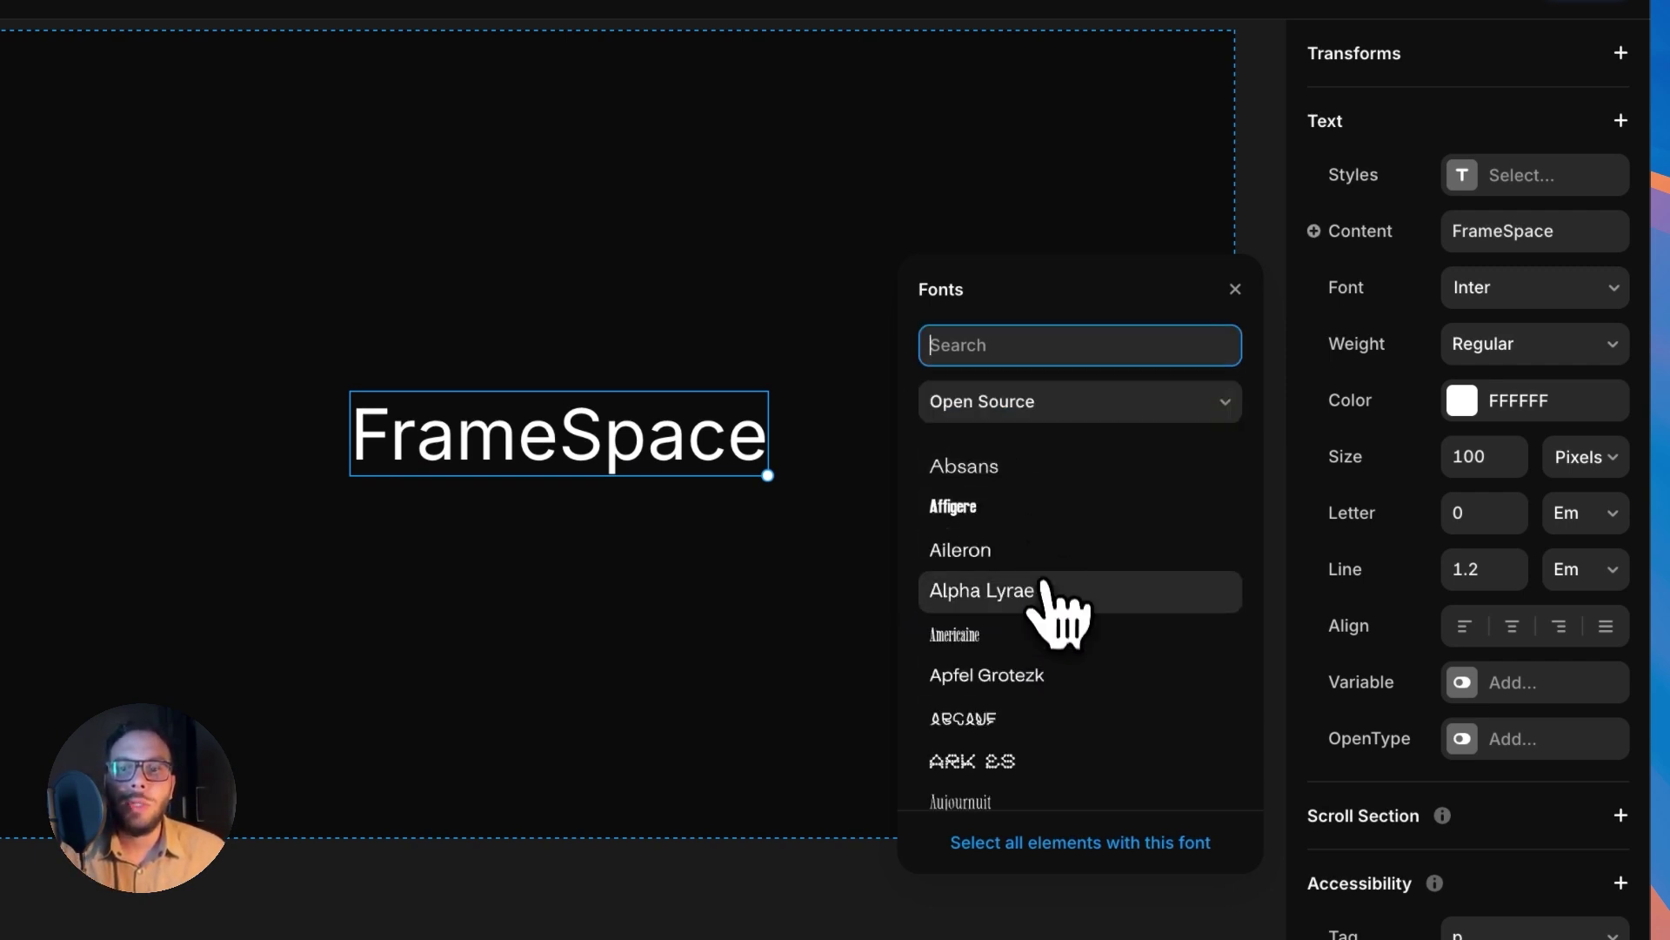
pyautogui.scroll(-6, 1046, 585)
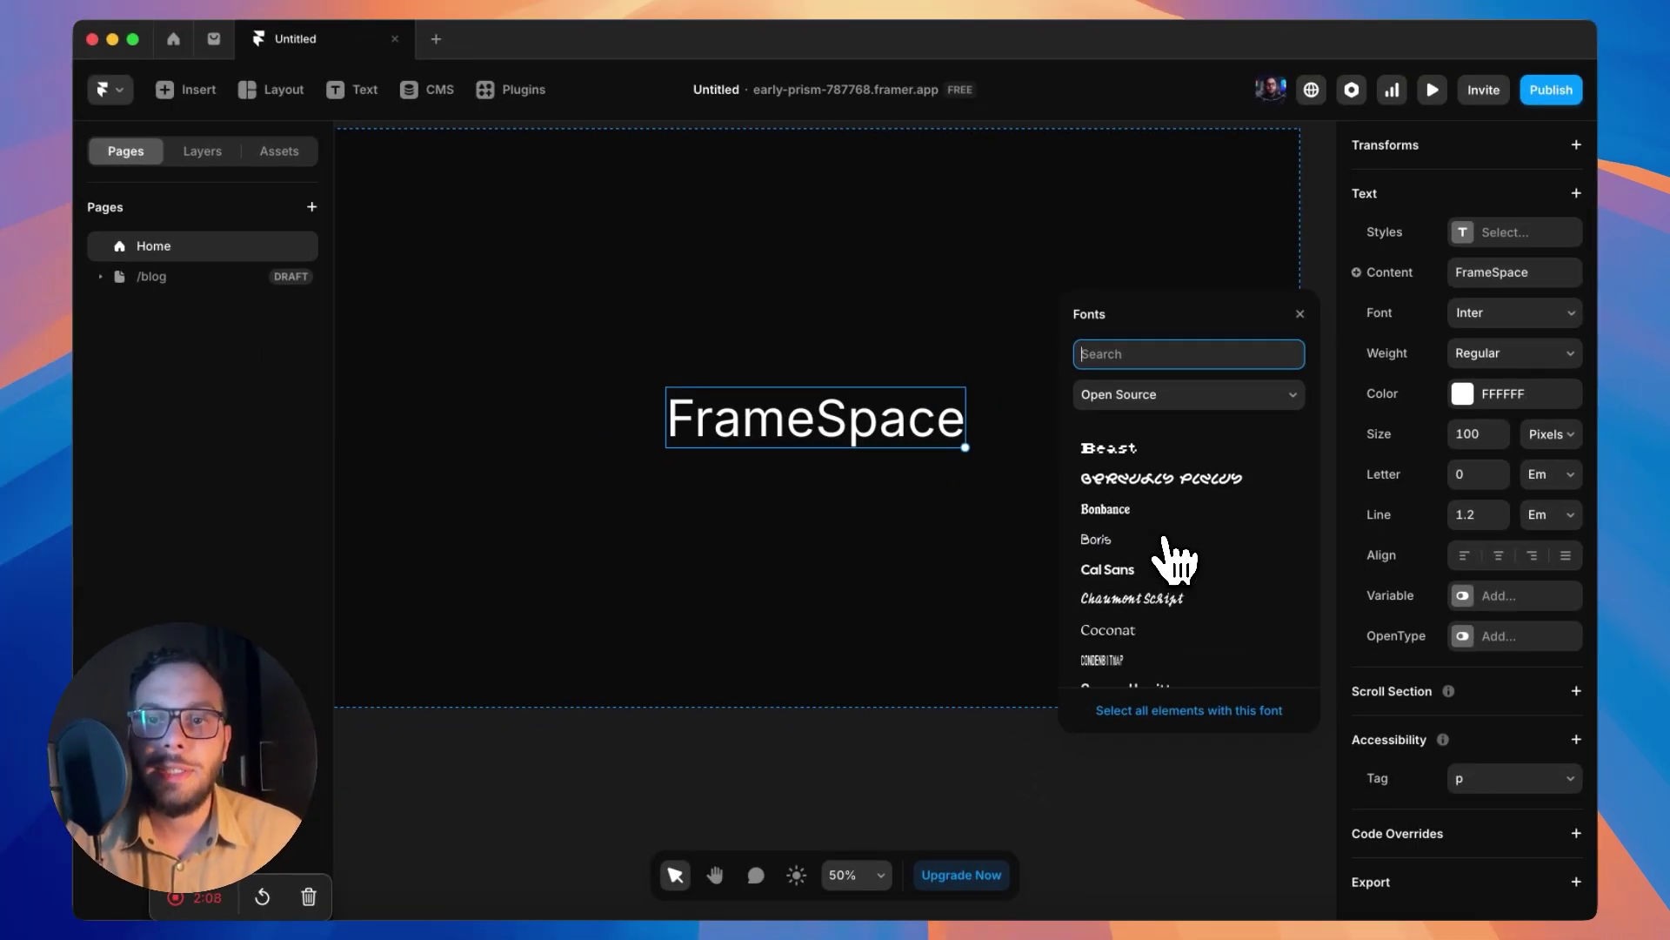
pyautogui.scroll(5, 1176, 559)
pyautogui.scroll(-8, 1176, 560)
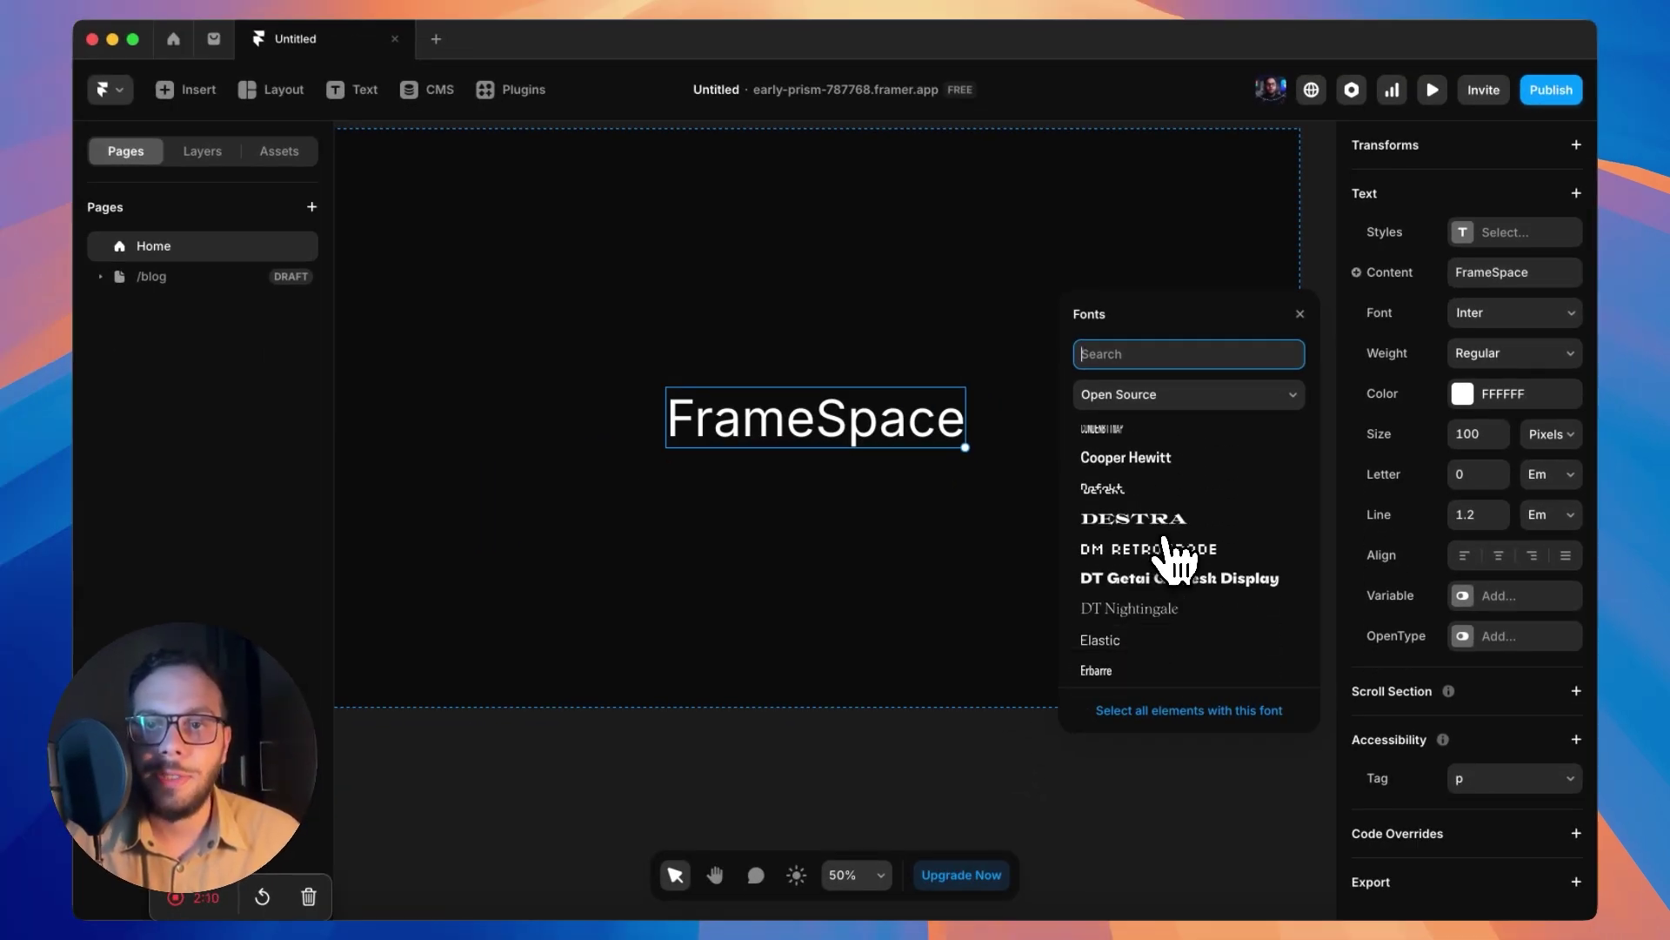
pyautogui.scroll(5, 1176, 560)
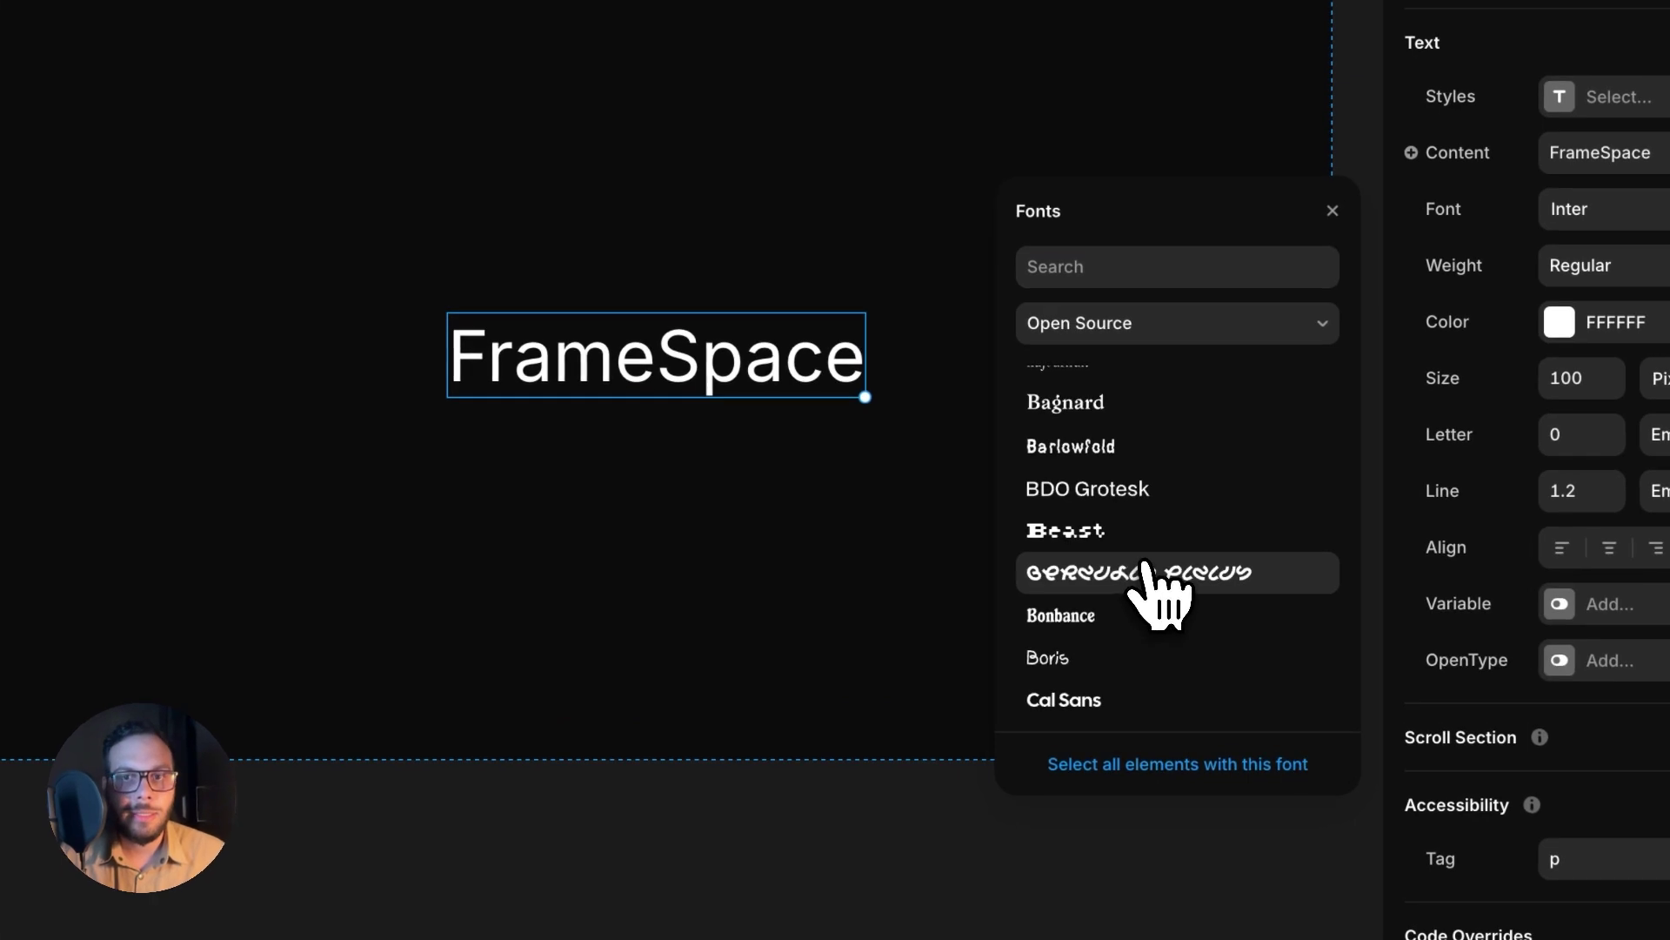
pyautogui.click(1170, 571)
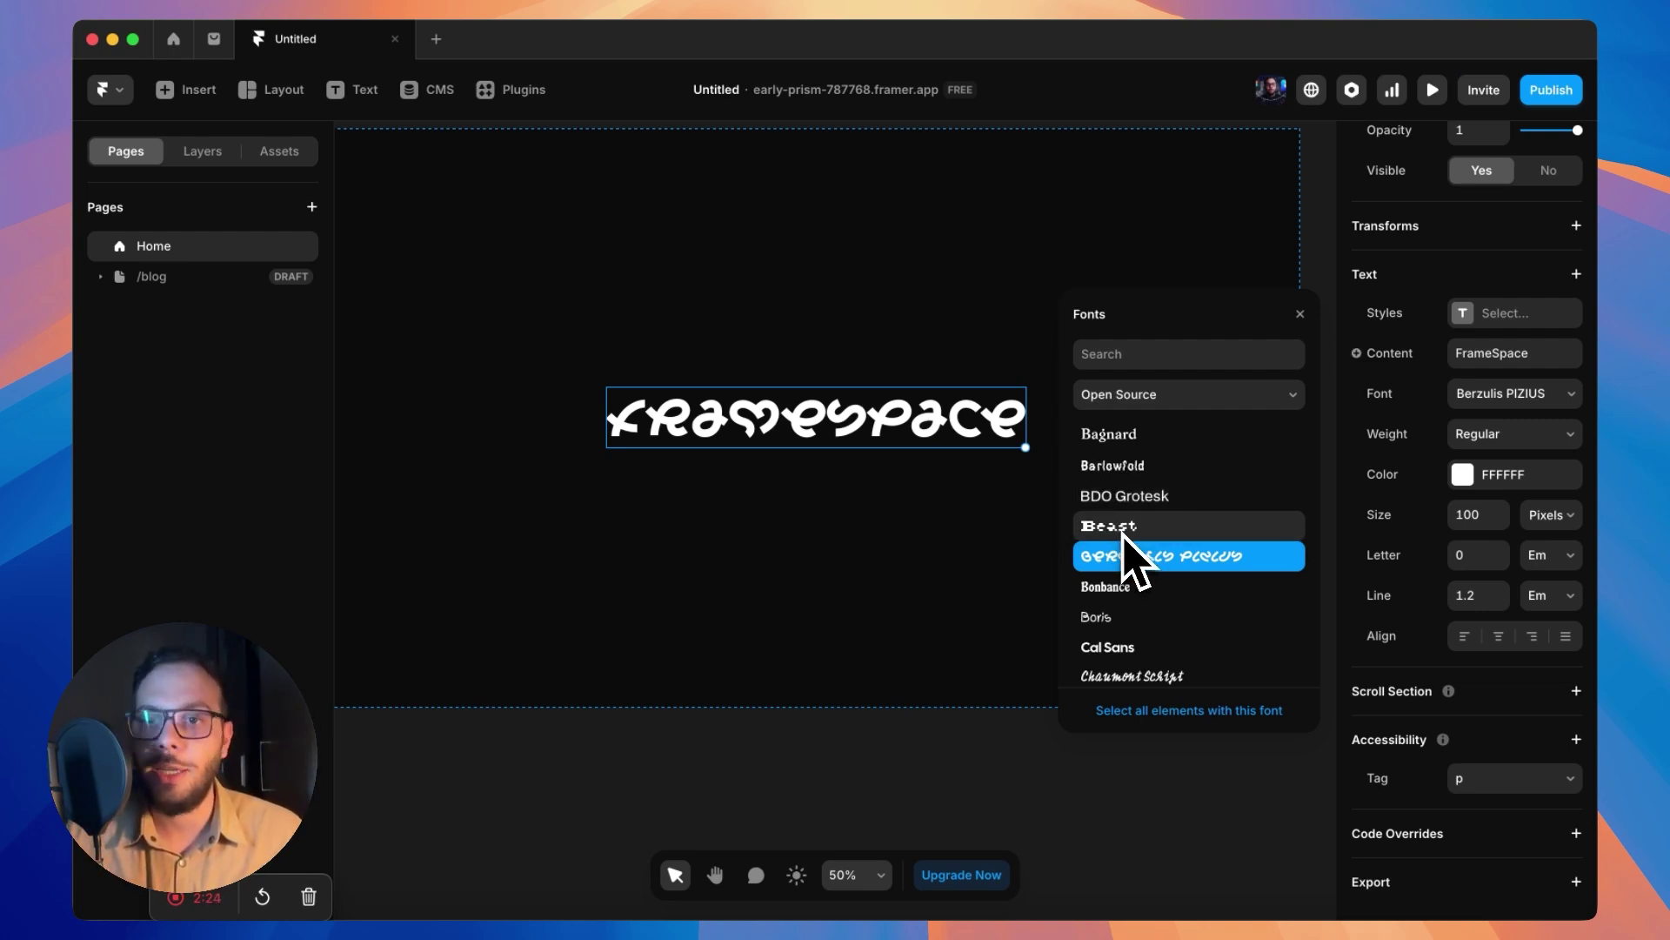
# Try Cooper Hewitt on FrameSpace, then settle on the FT88 pixel font.
pyautogui.scroll(-4, 1123, 535)
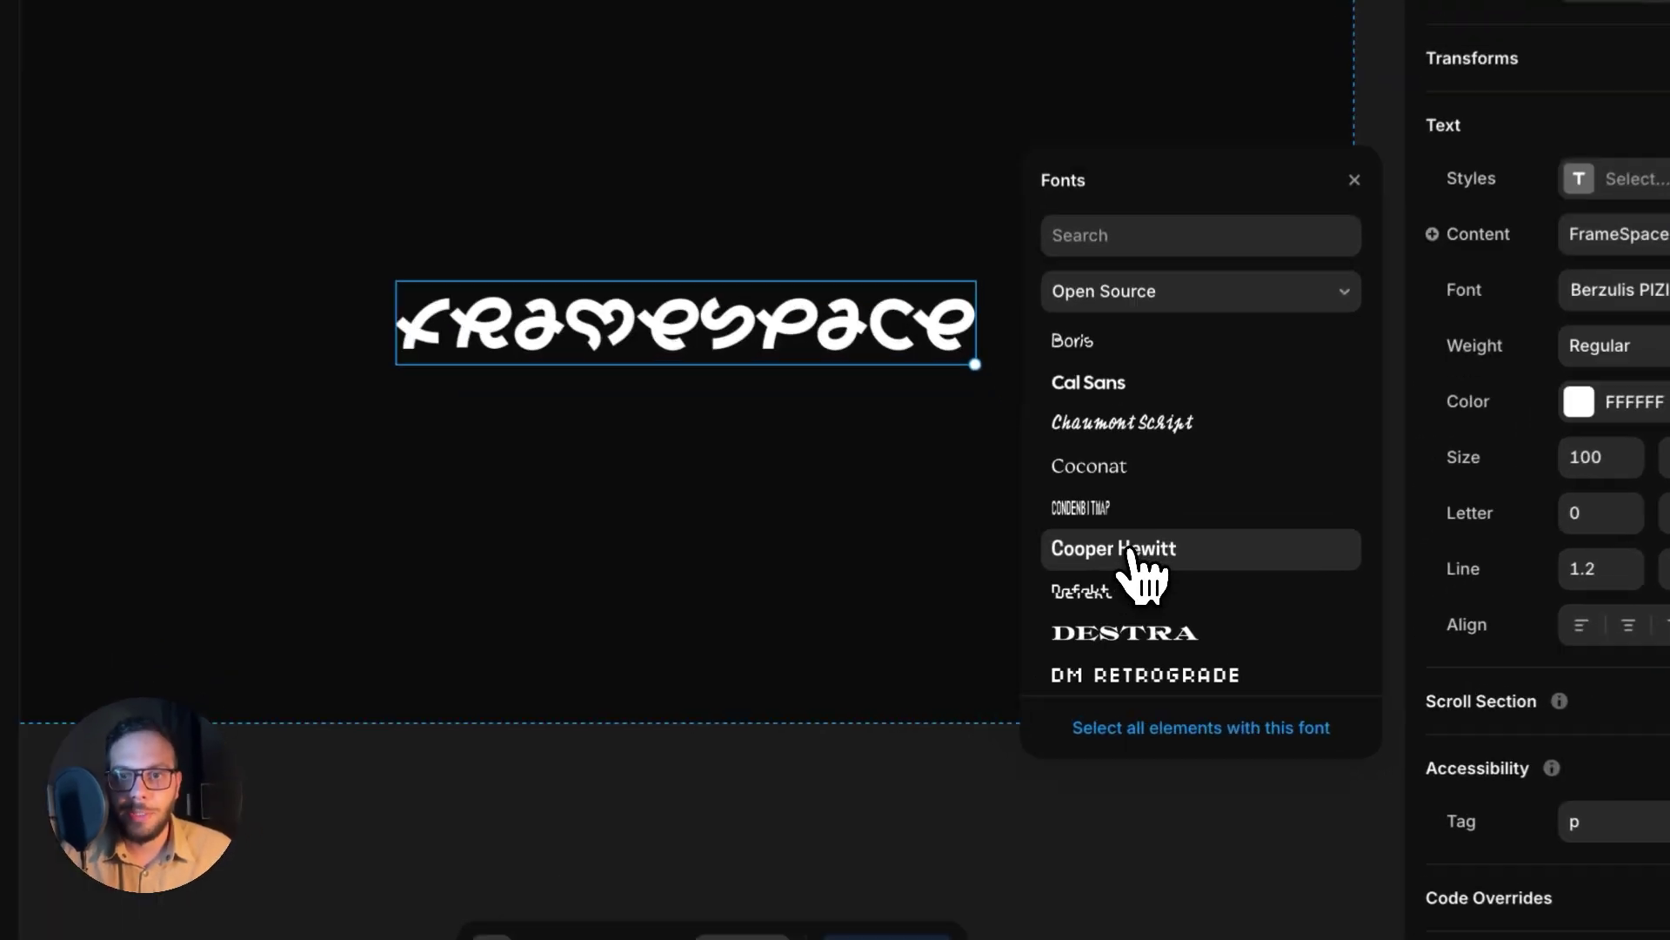
pyautogui.click(1115, 580)
pyautogui.scroll(-5, 1166, 511)
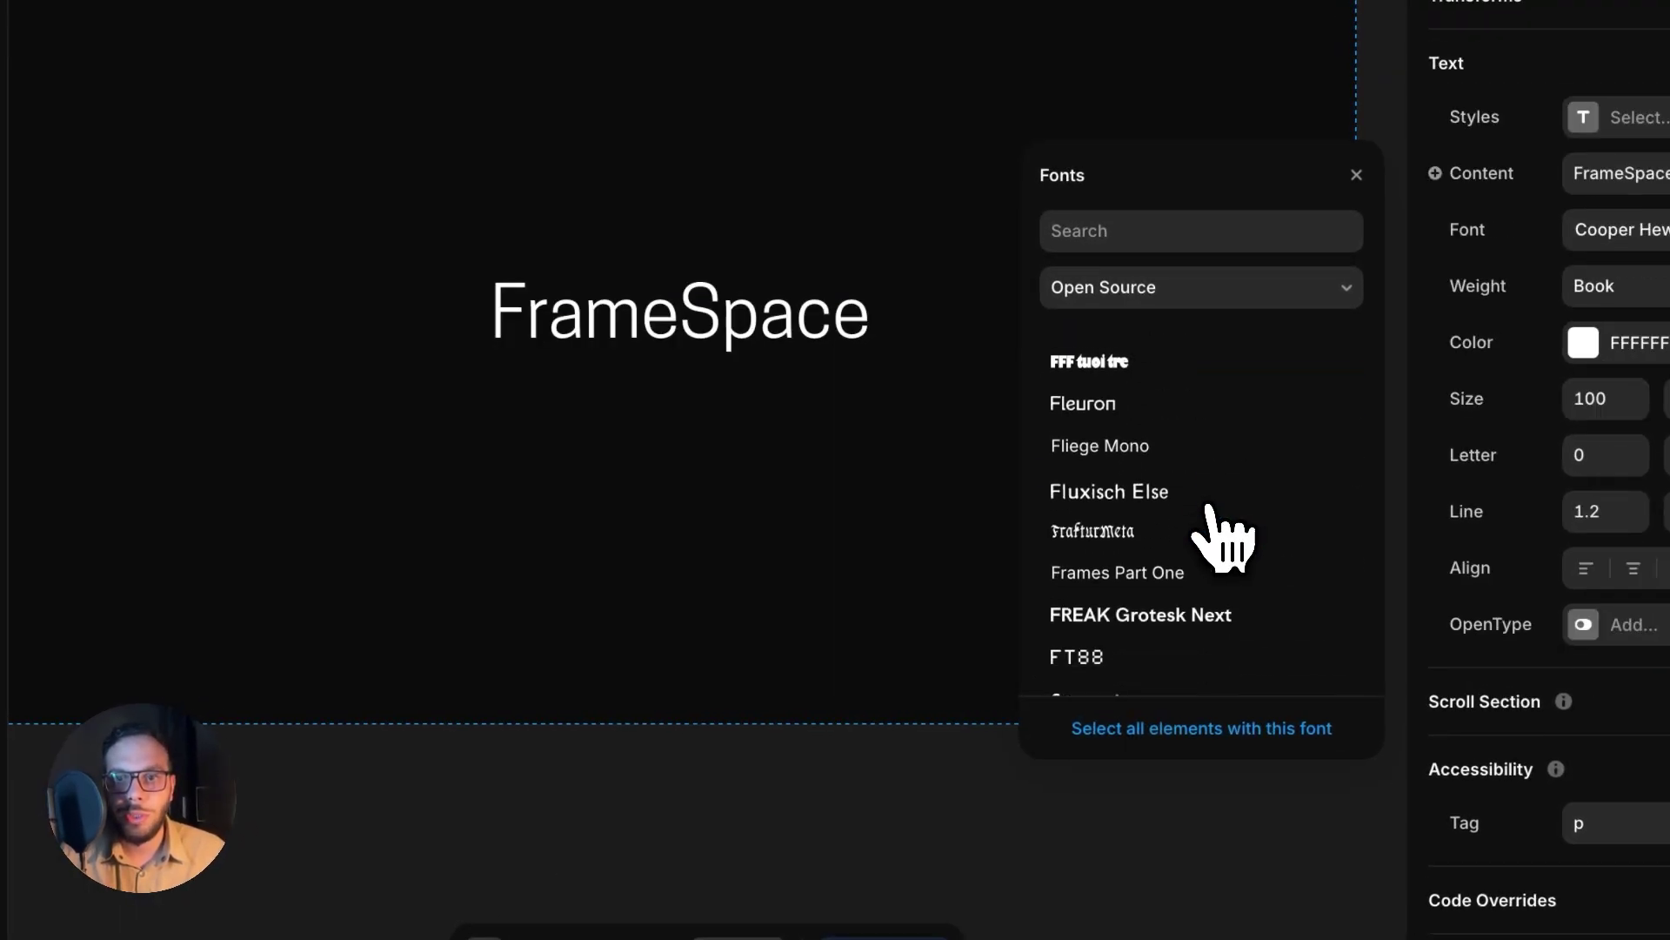
pyautogui.scroll(-3, 1118, 600)
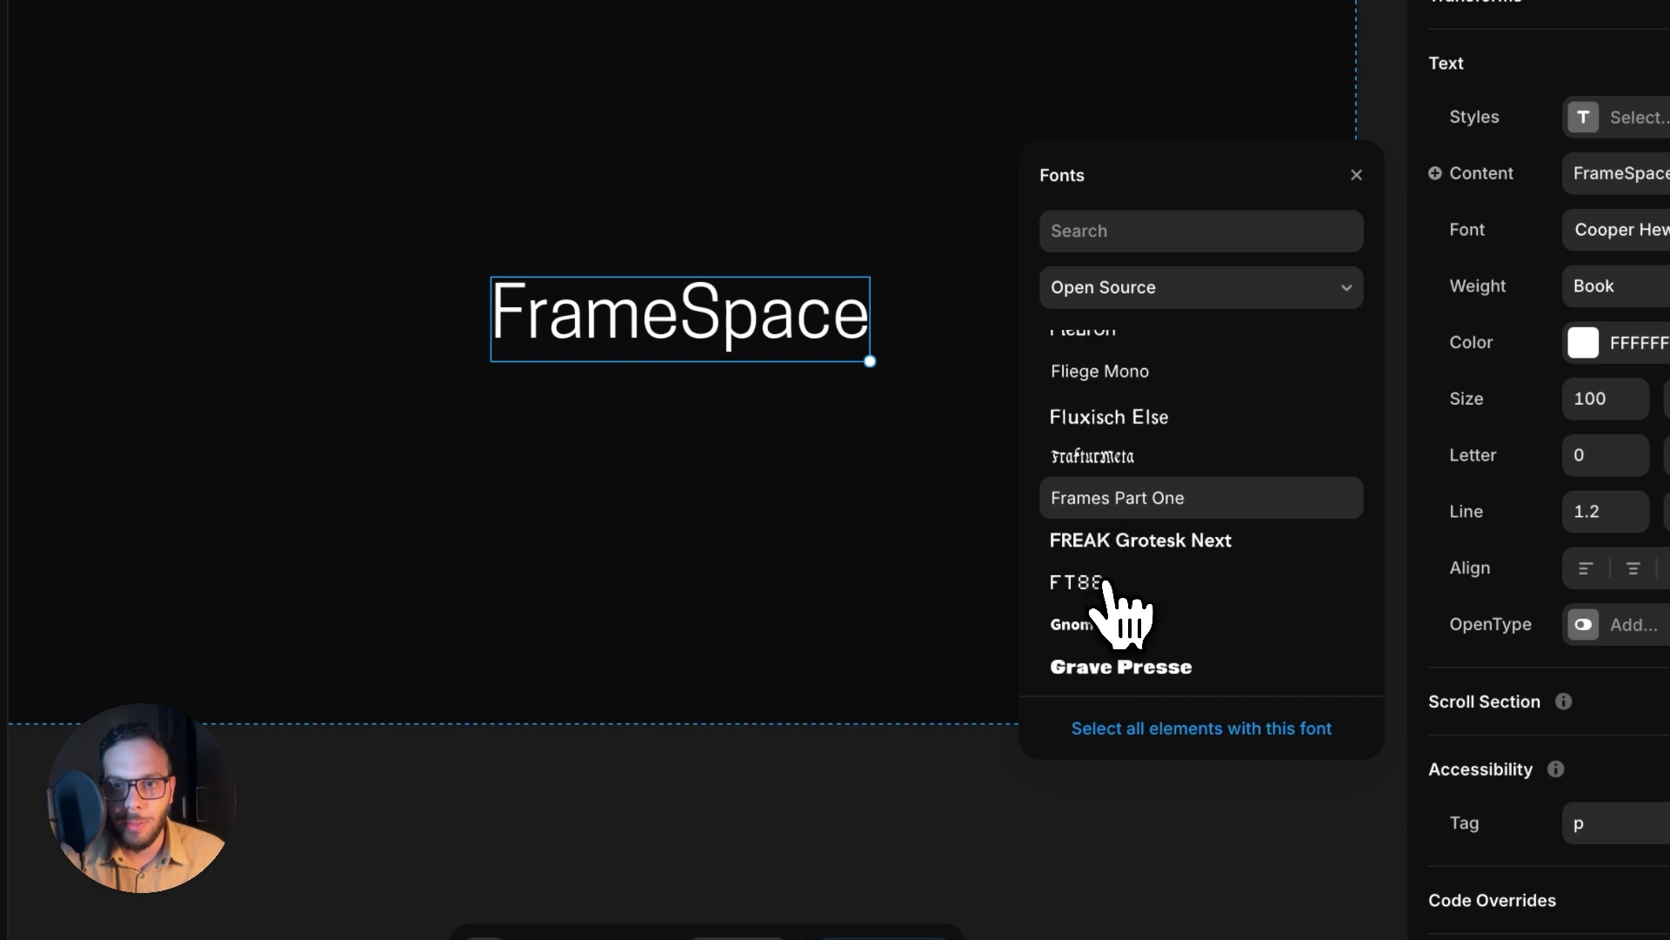
pyautogui.click(1098, 522)
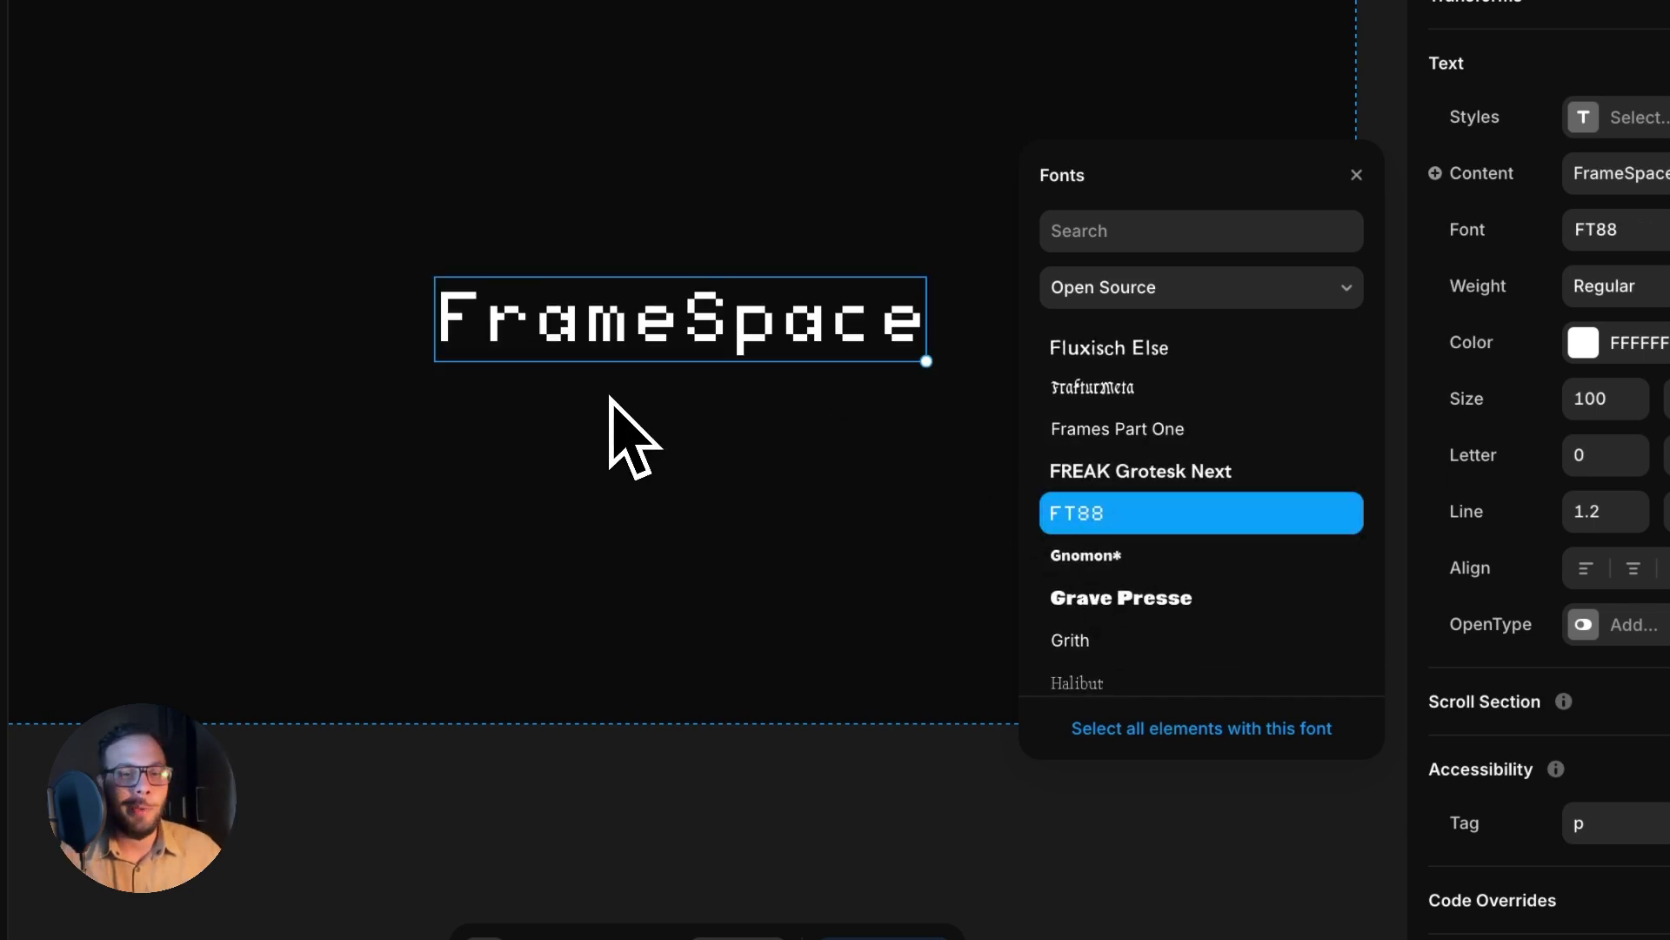
# Switch FrameSpace to Hauora and enable OpenType, with standard ligatures on and number features off.
pyautogui.click(1632, 624)
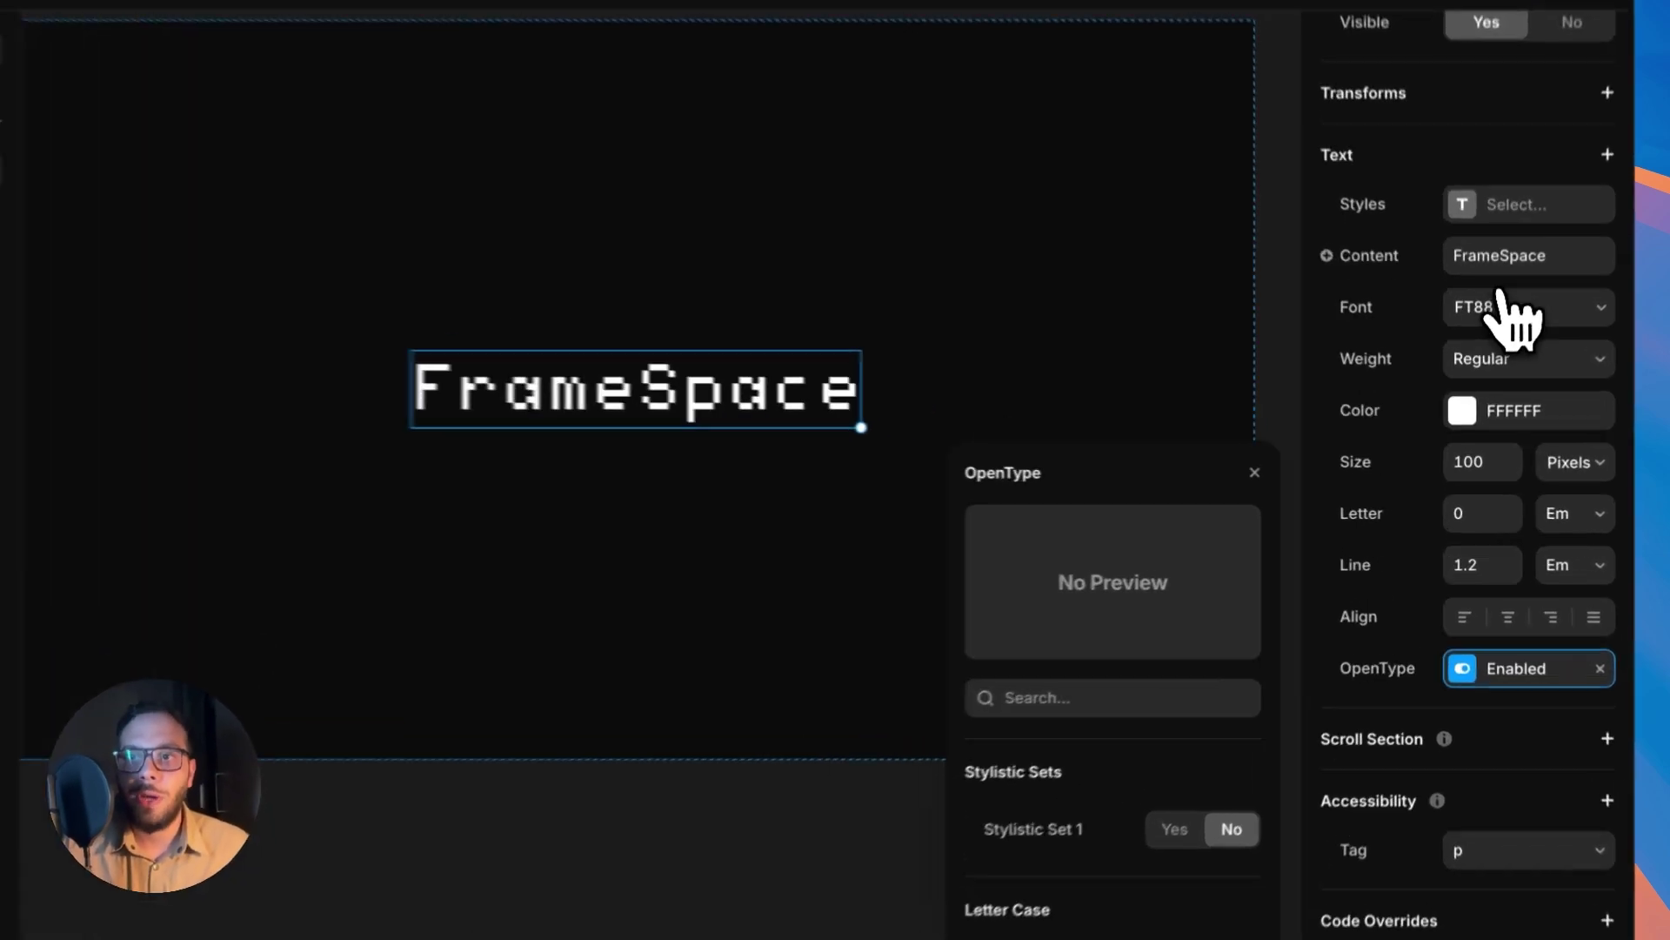
pyautogui.click(1510, 353)
pyautogui.scroll(-5, 1131, 672)
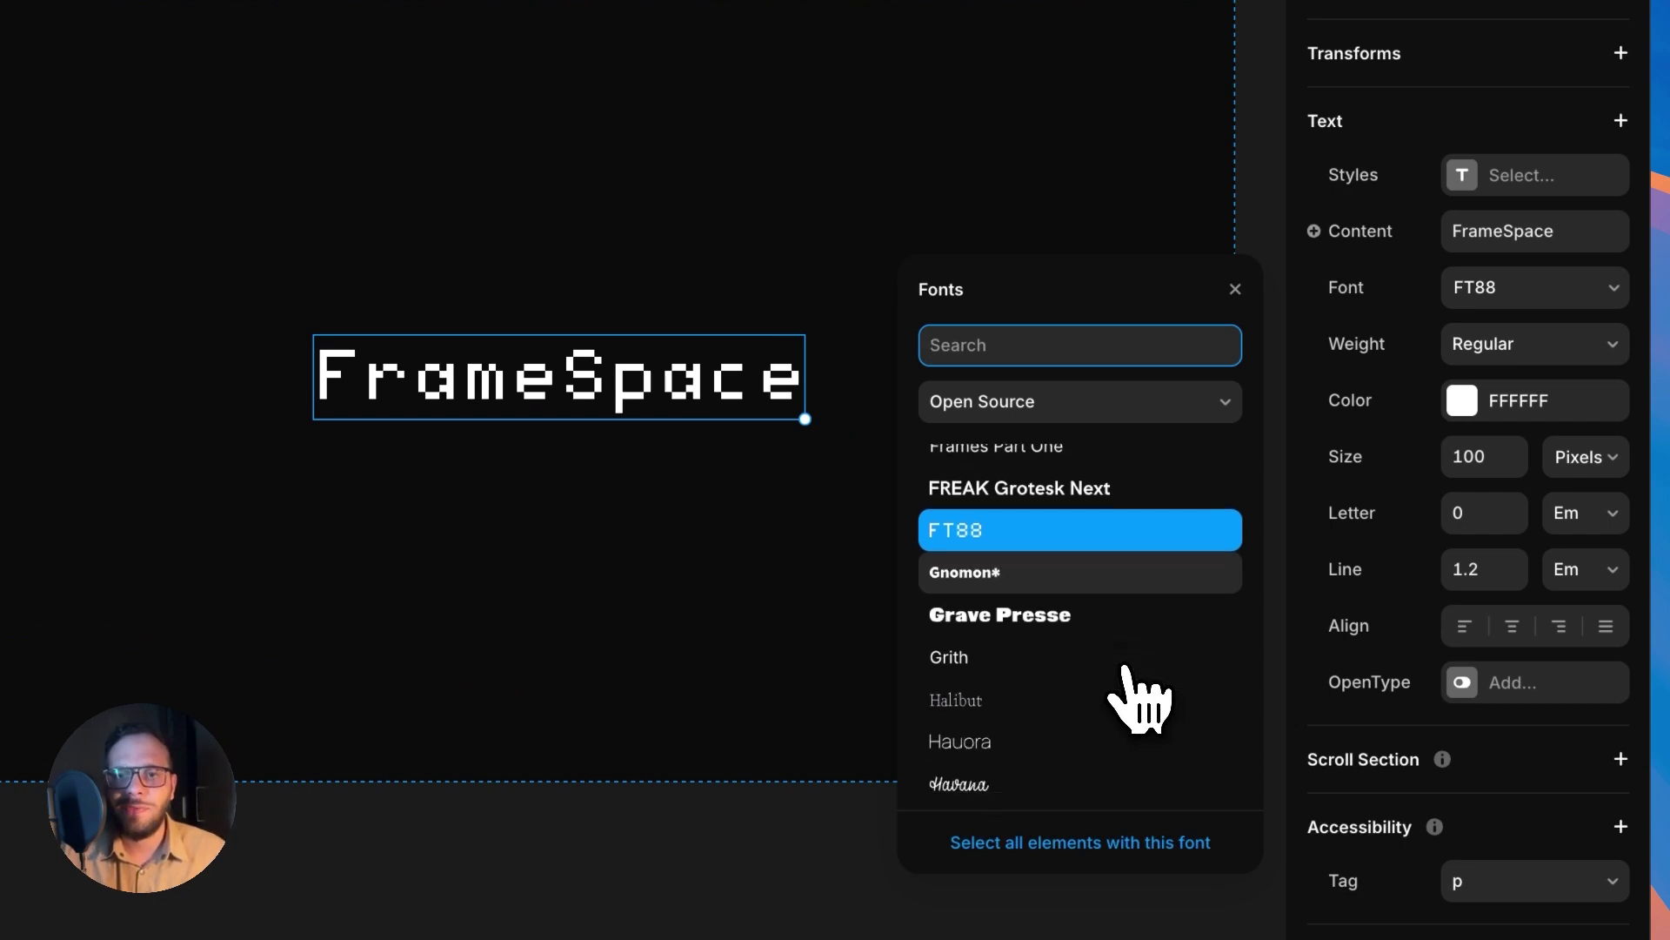
pyautogui.click(1056, 503)
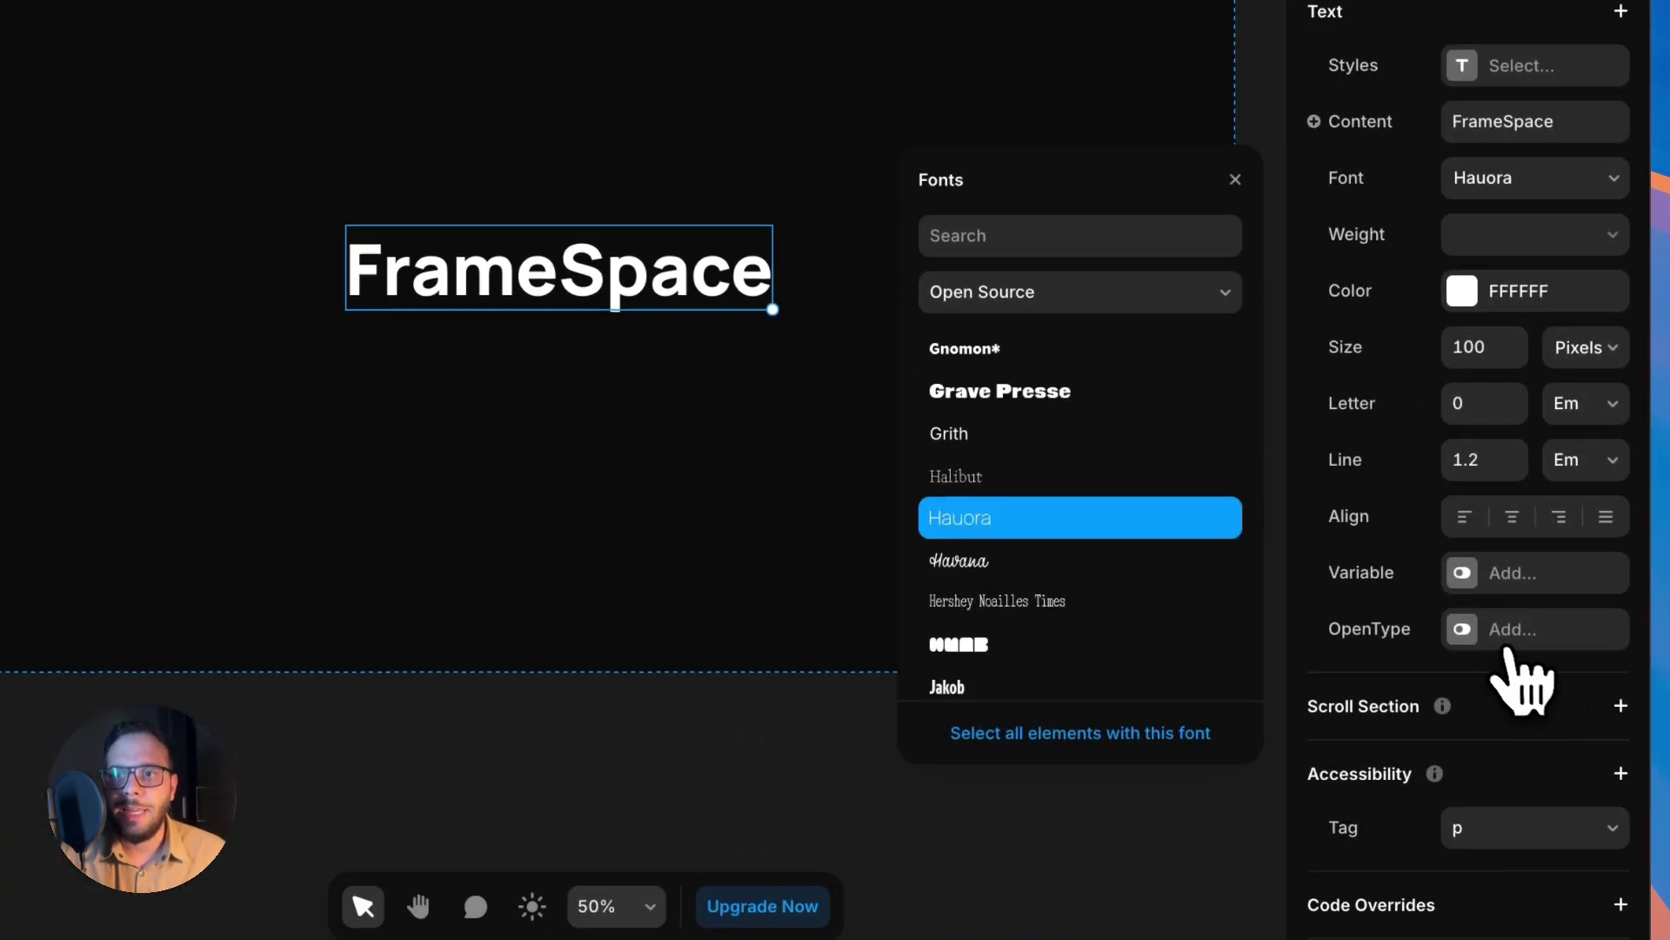
pyautogui.click(1513, 876)
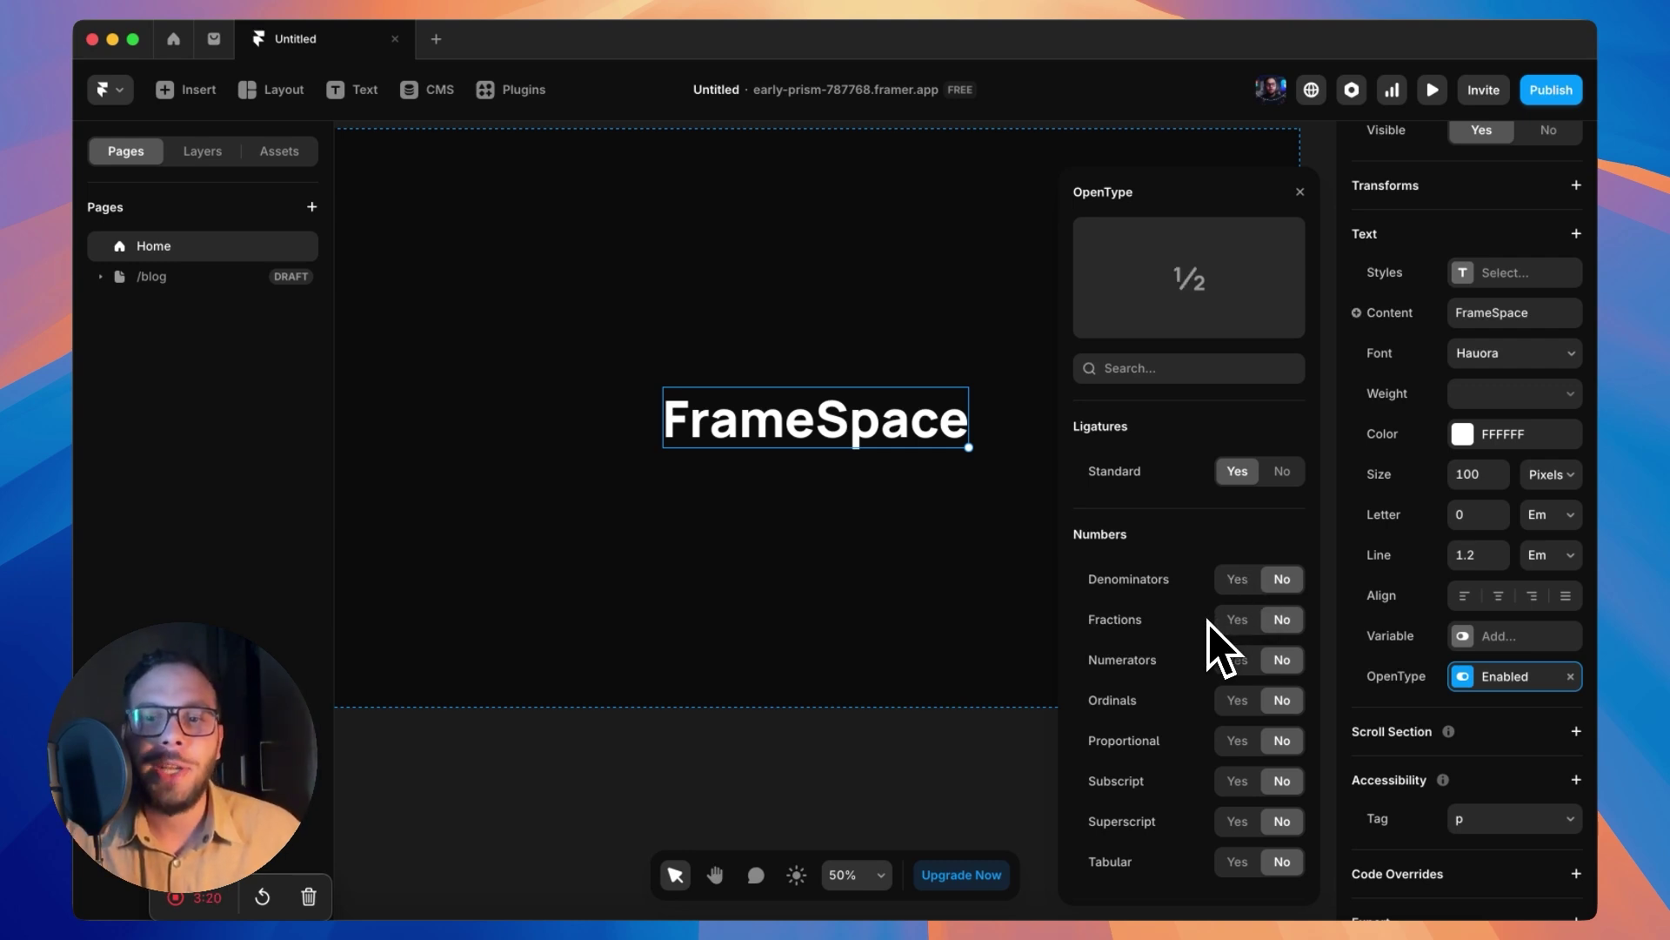
pyautogui.scroll(-3, 1200, 746)
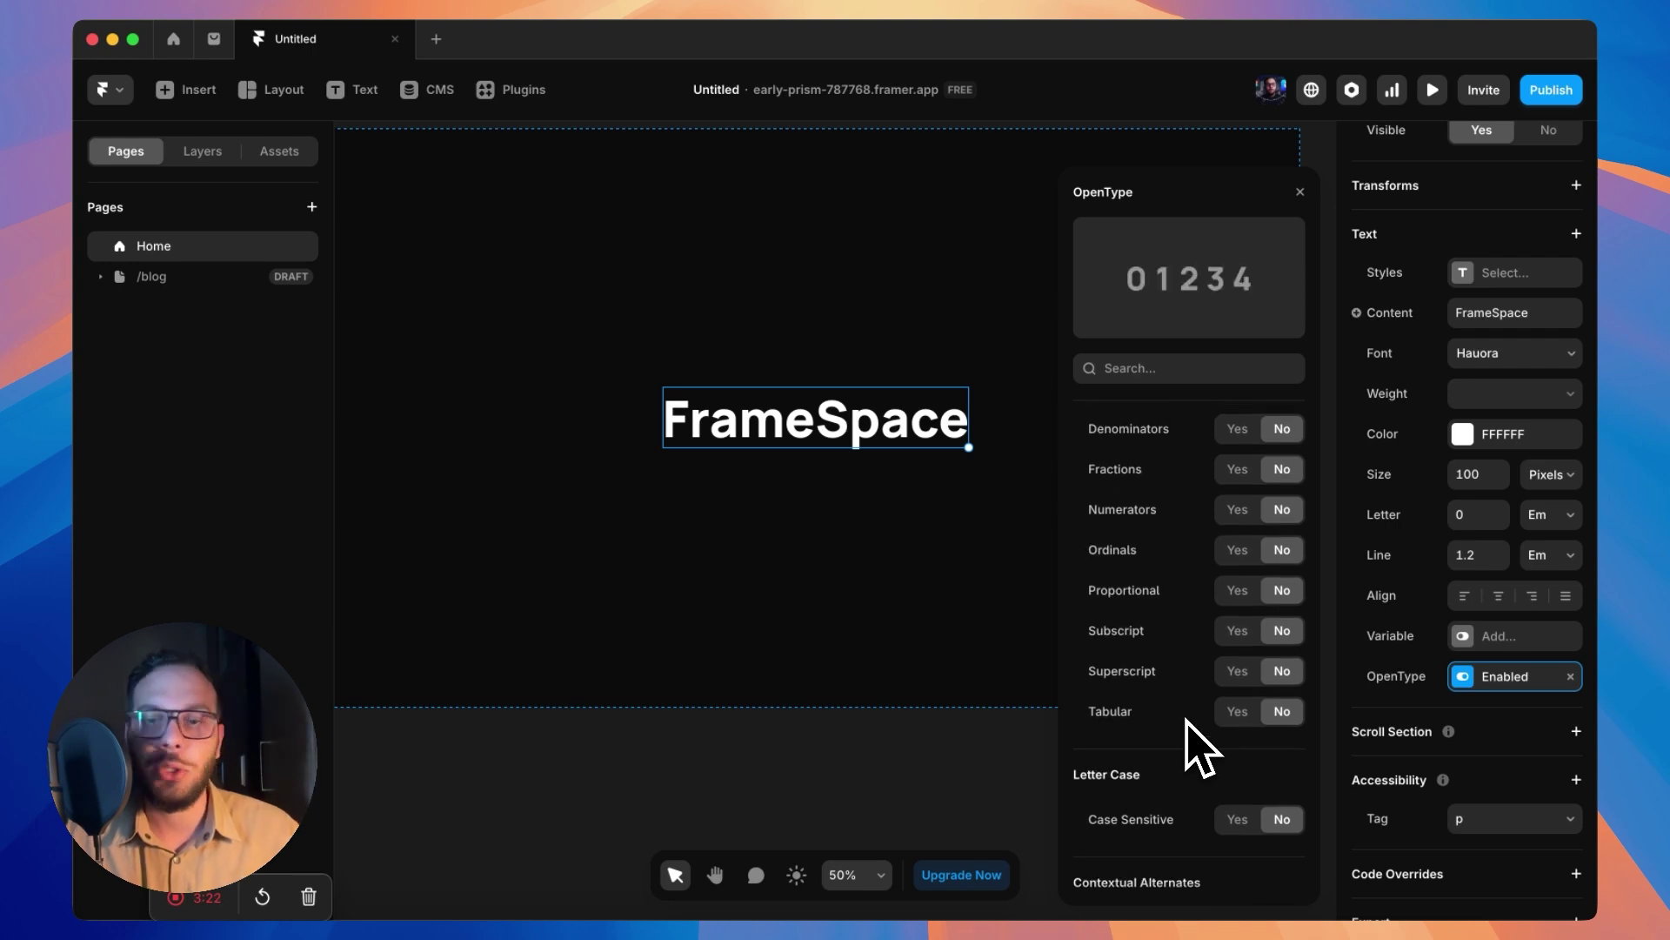
pyautogui.scroll(3, 1201, 746)
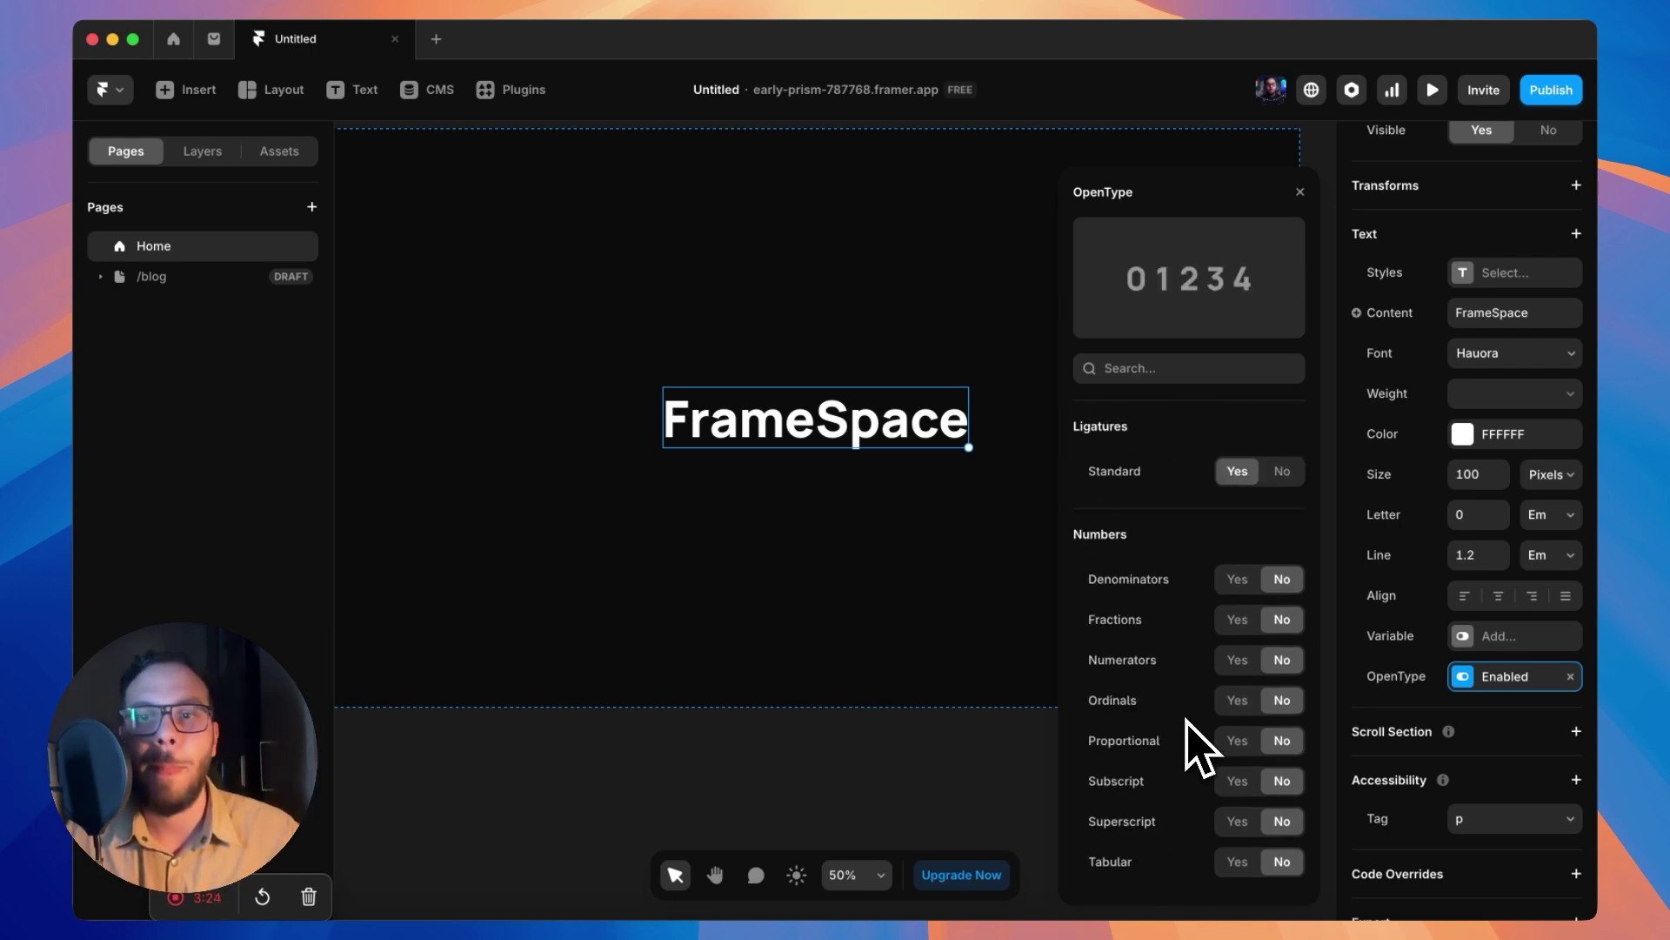